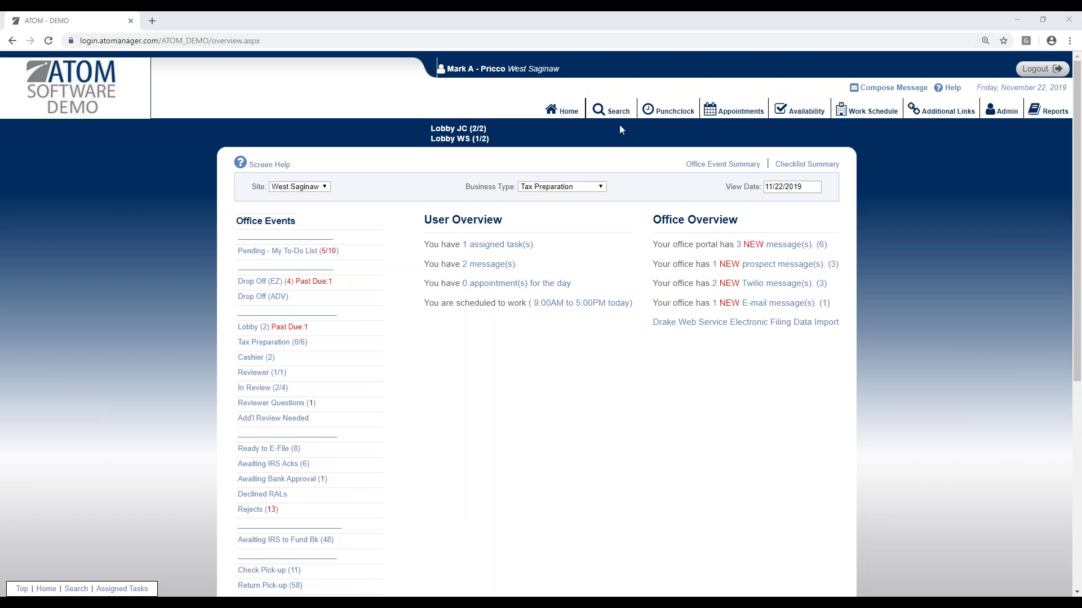
Step: Search for the client's return by last name and partial first name
left_click(611, 113)
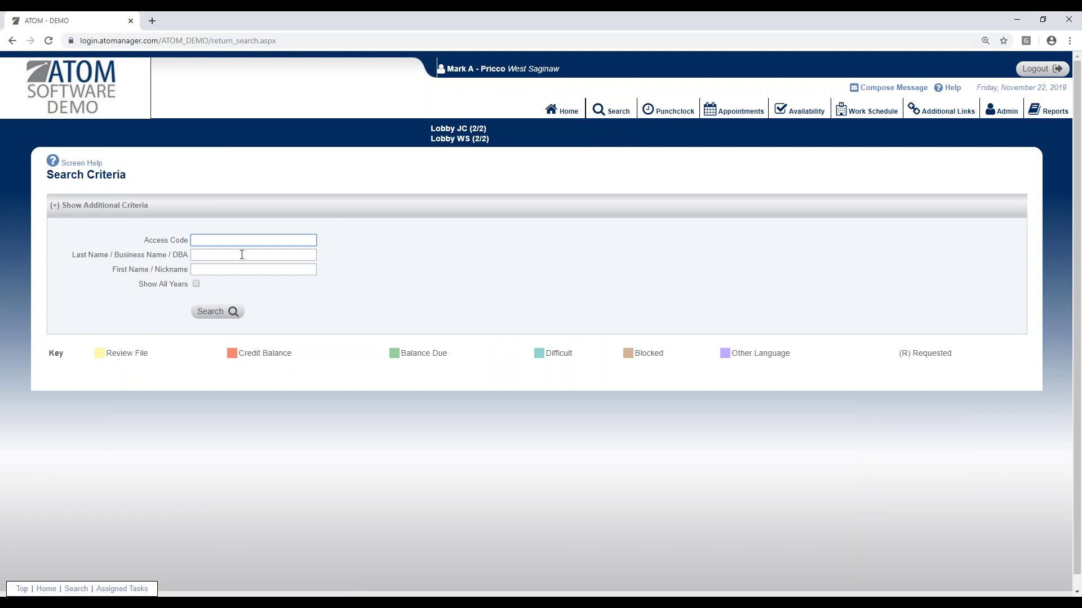
left_click(242, 254)
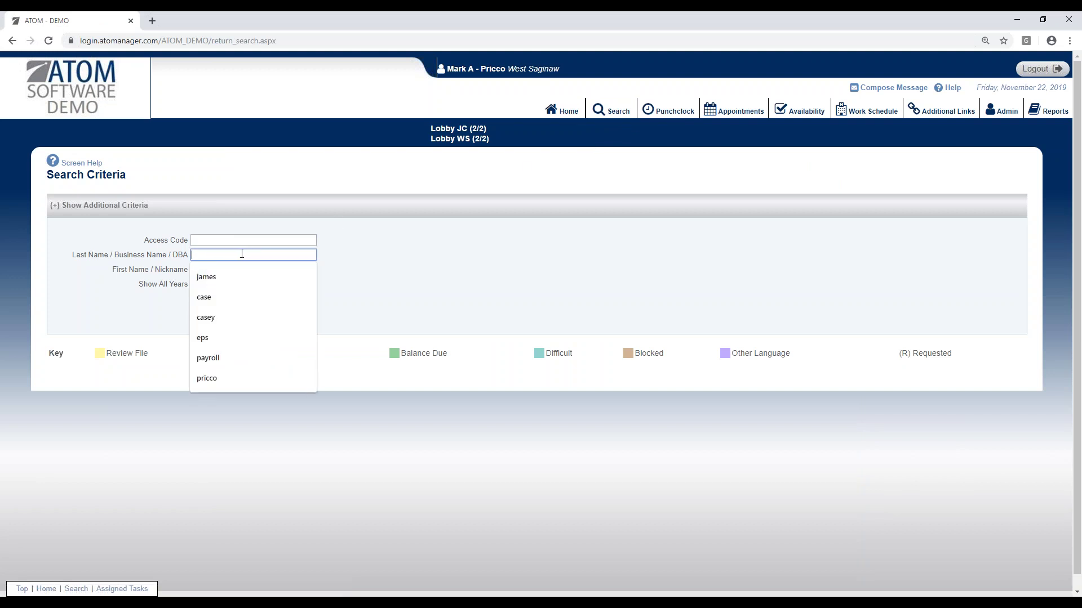
type("james")
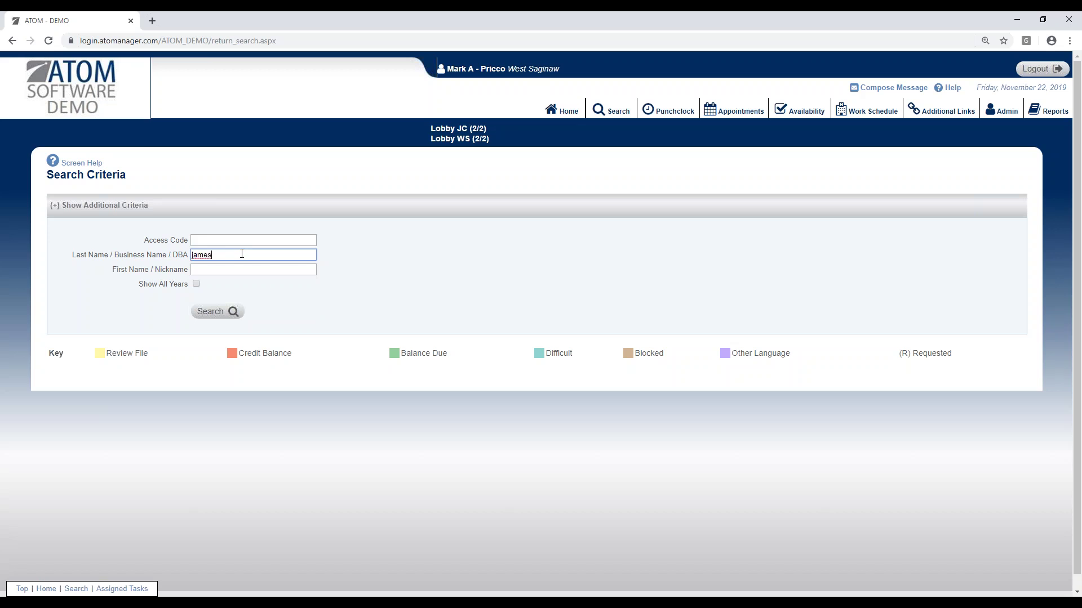
key("Tab")
type("kei")
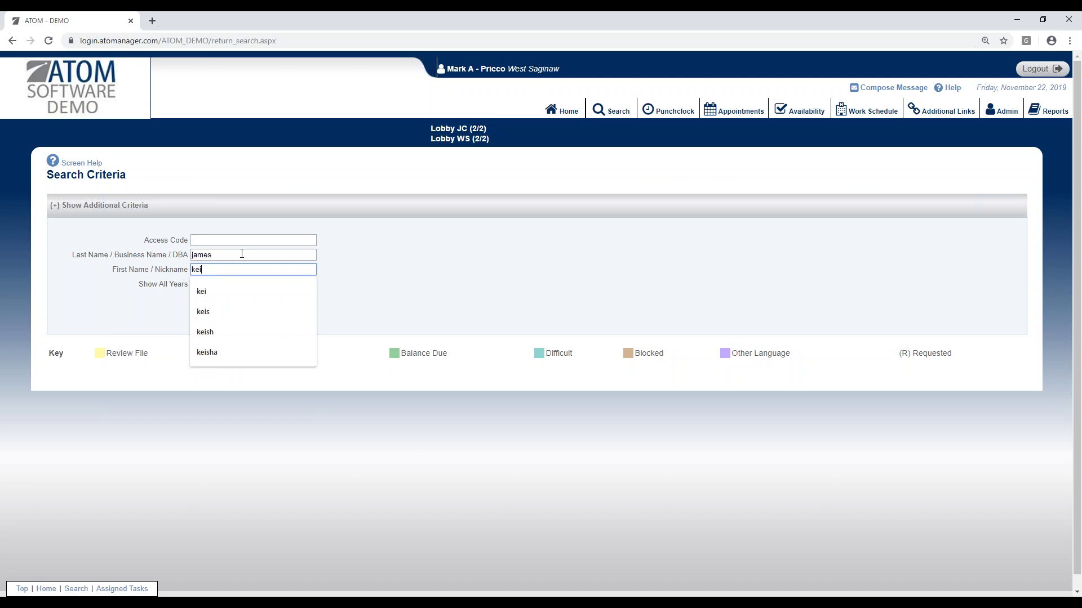
key("Return")
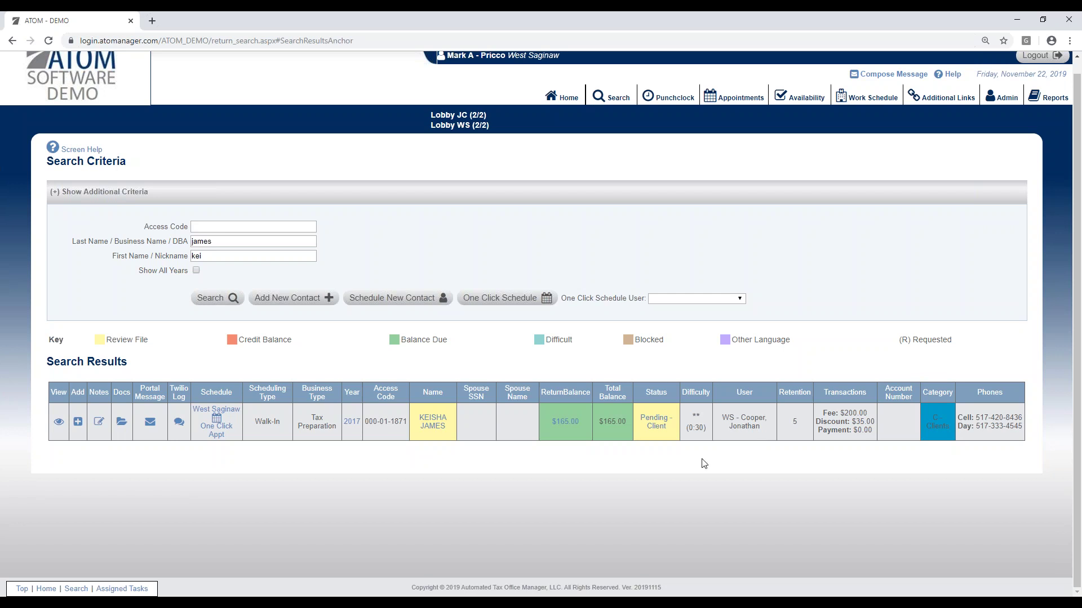
double_click(794, 423)
Step: Start a new appointment for the client and collapse the form to view the schedule
left_click(236, 410)
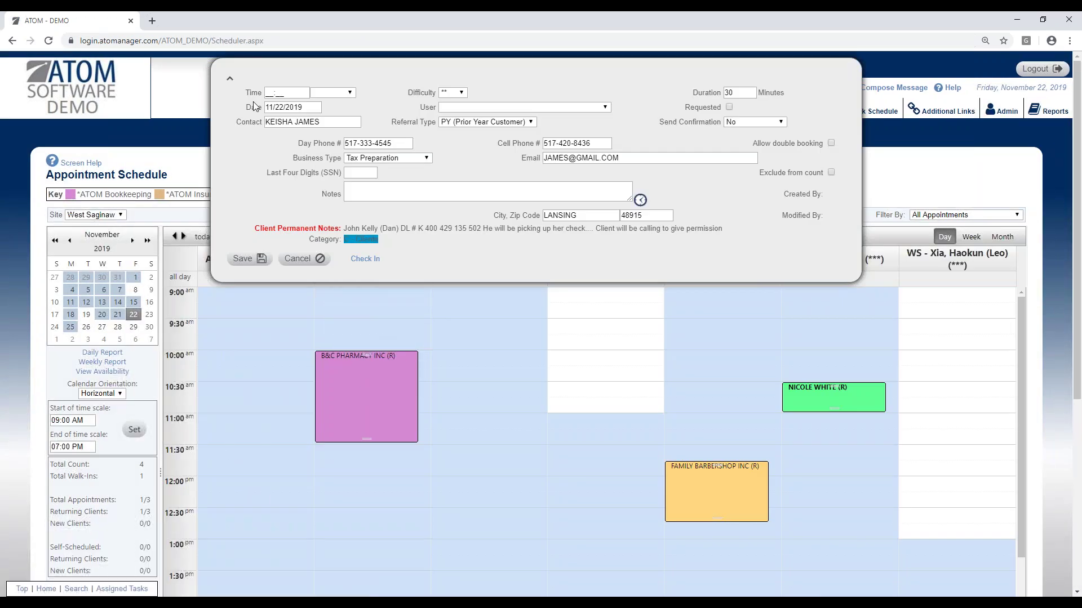
left_click(232, 79)
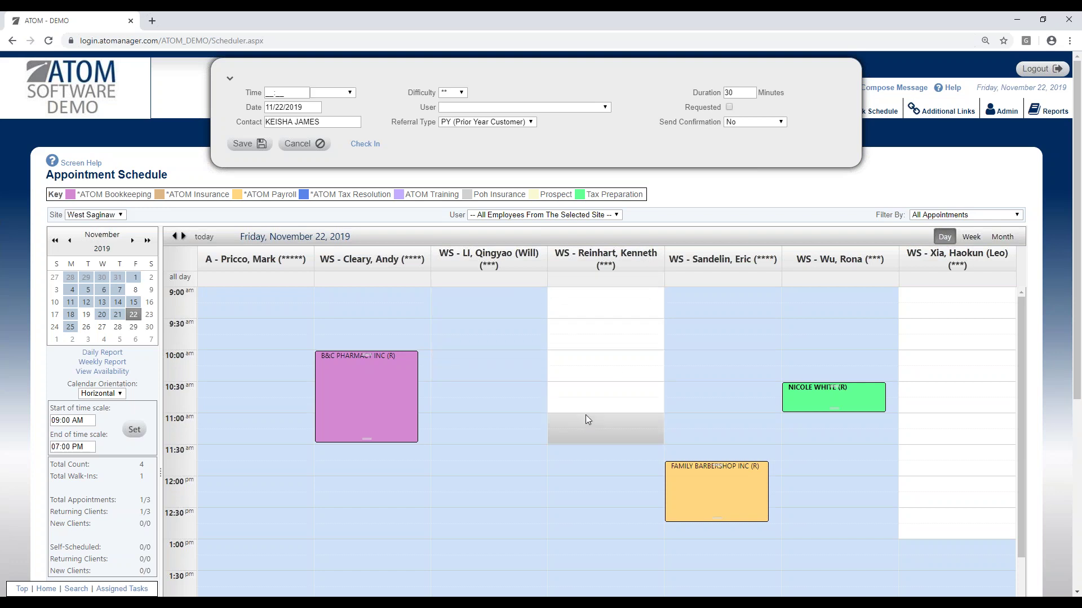
scroll(579, 427, "down", 4)
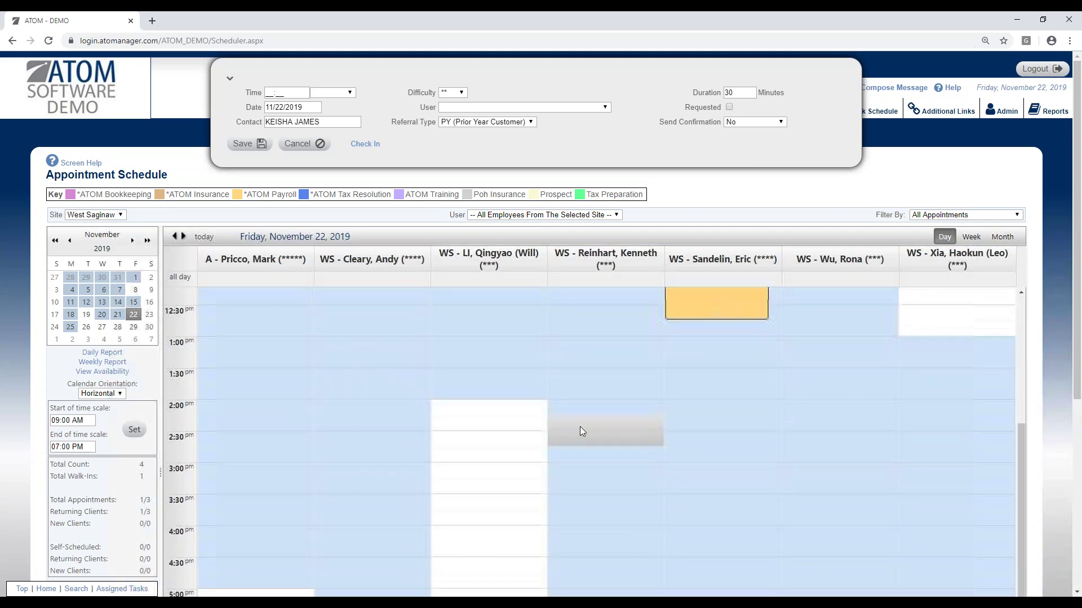
scroll(462, 401, "up", 1)
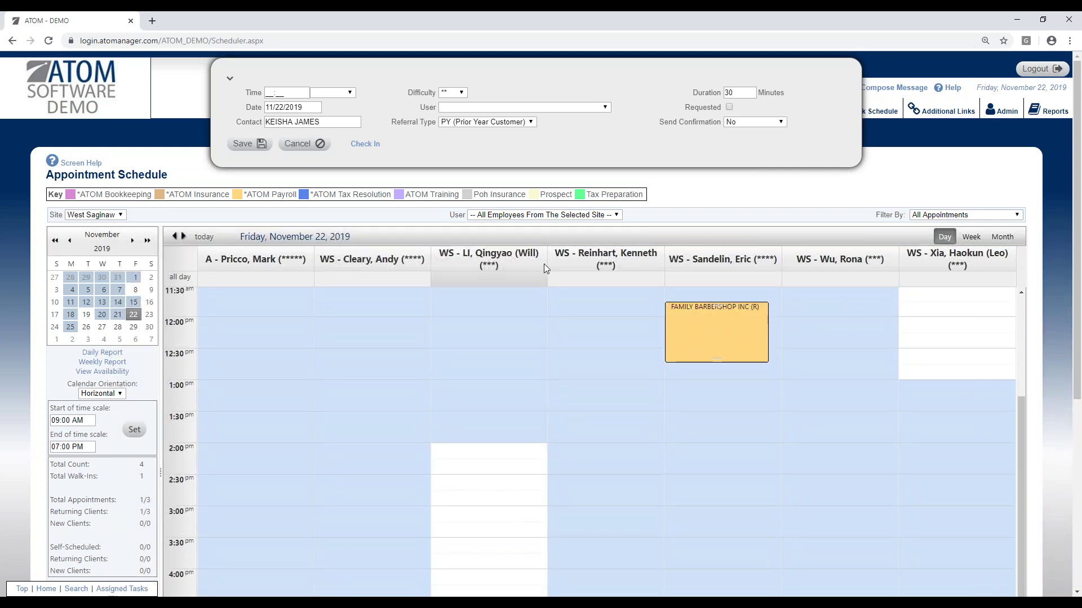
scroll(555, 423, "up", 3)
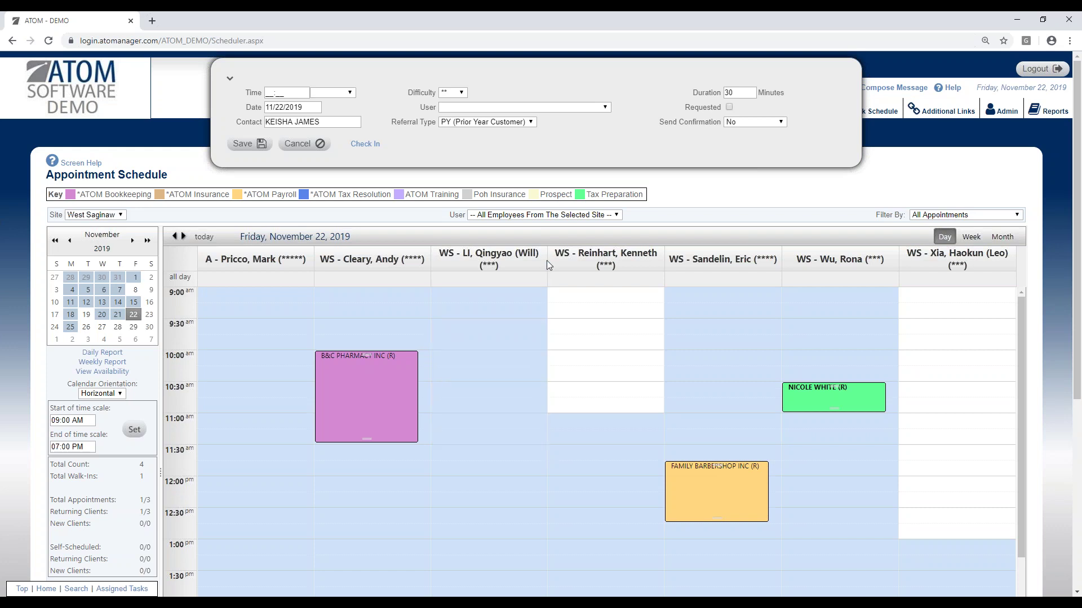
Step: Filter the schedule to one employee, then back to All Employees
left_click(559, 215)
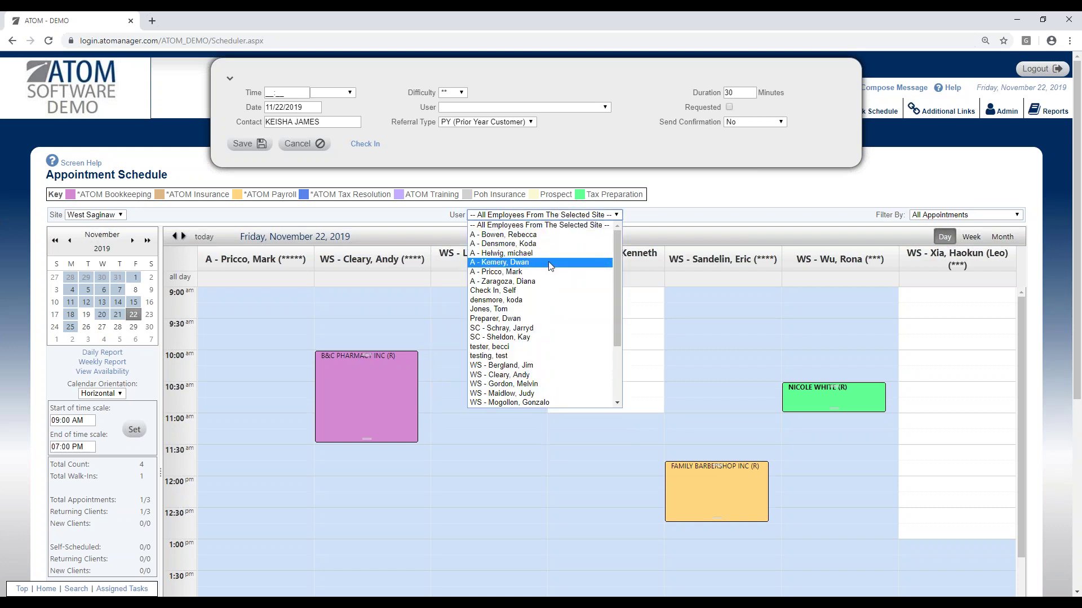
left_click(550, 276)
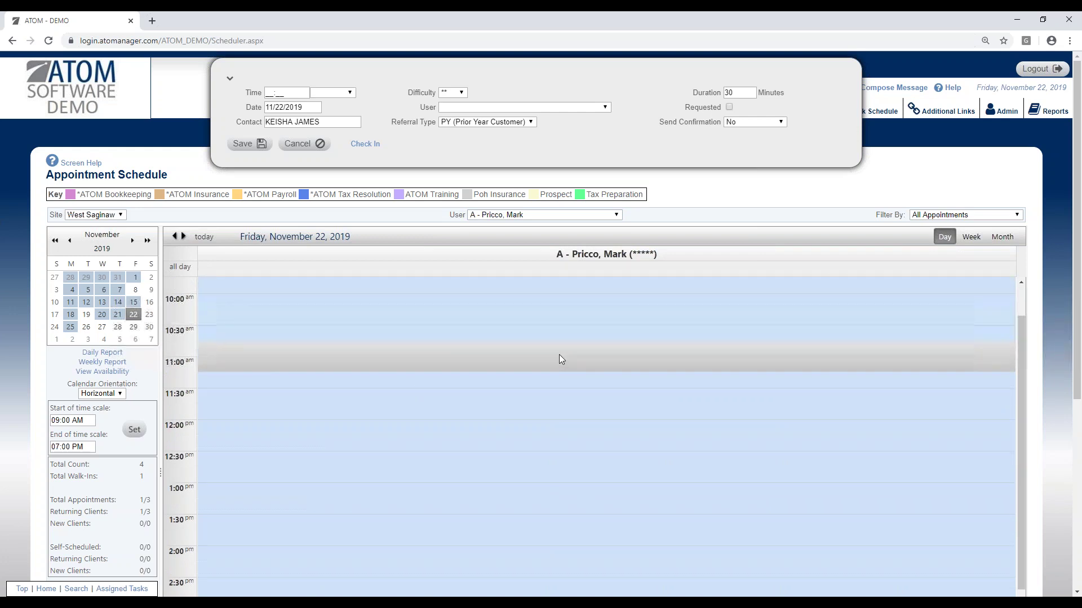
scroll(558, 355, "down", 4)
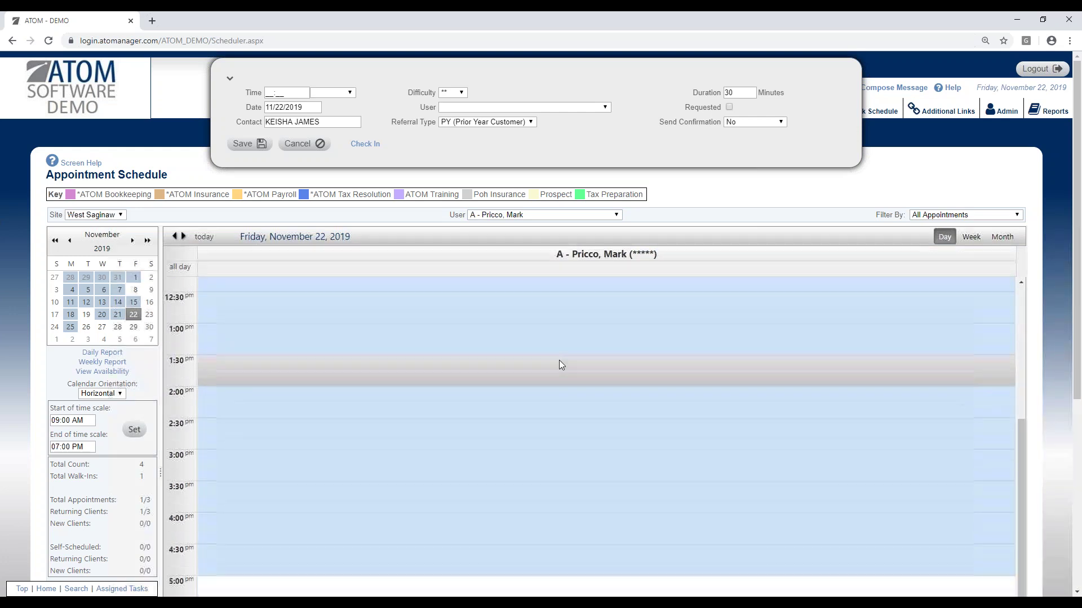
left_click(572, 215)
left_click(569, 226)
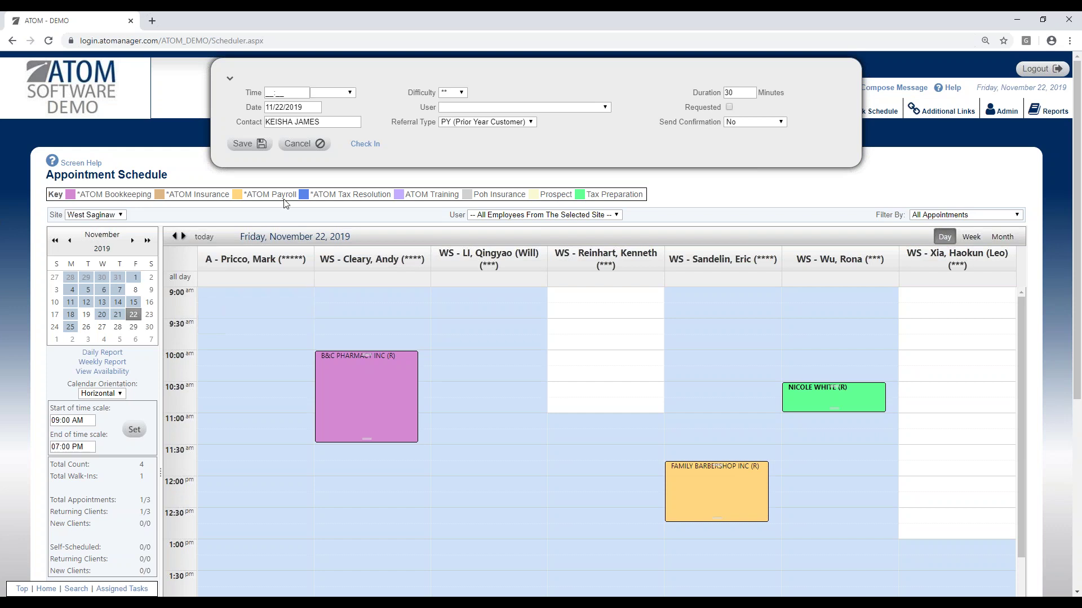
Step: Set the appointment time to 11:00 AM and assign the 9:00AM-5:00PM preparer
left_click(330, 93)
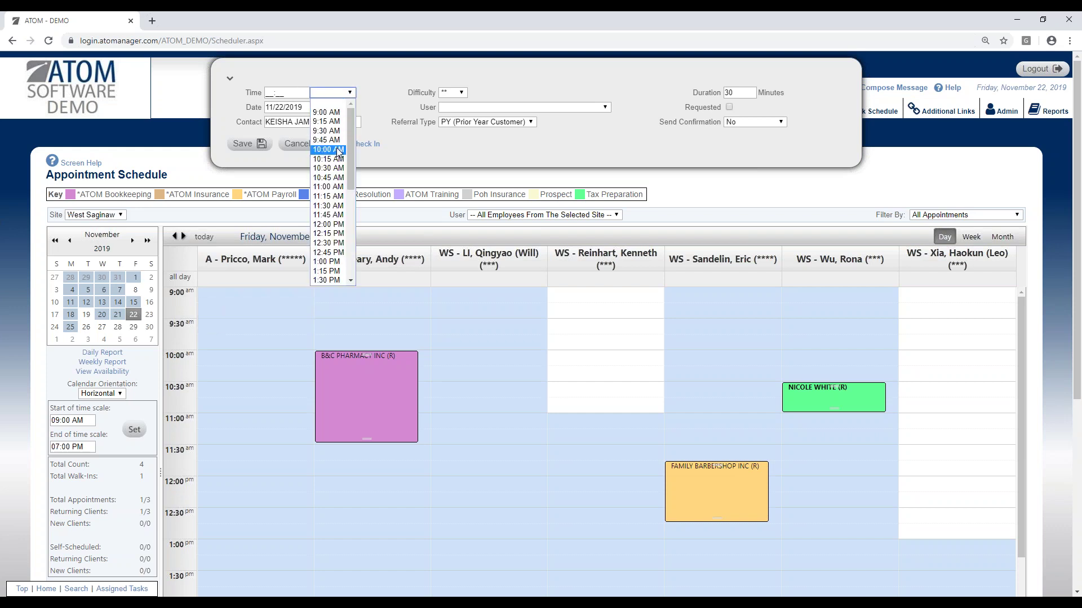
left_click(336, 187)
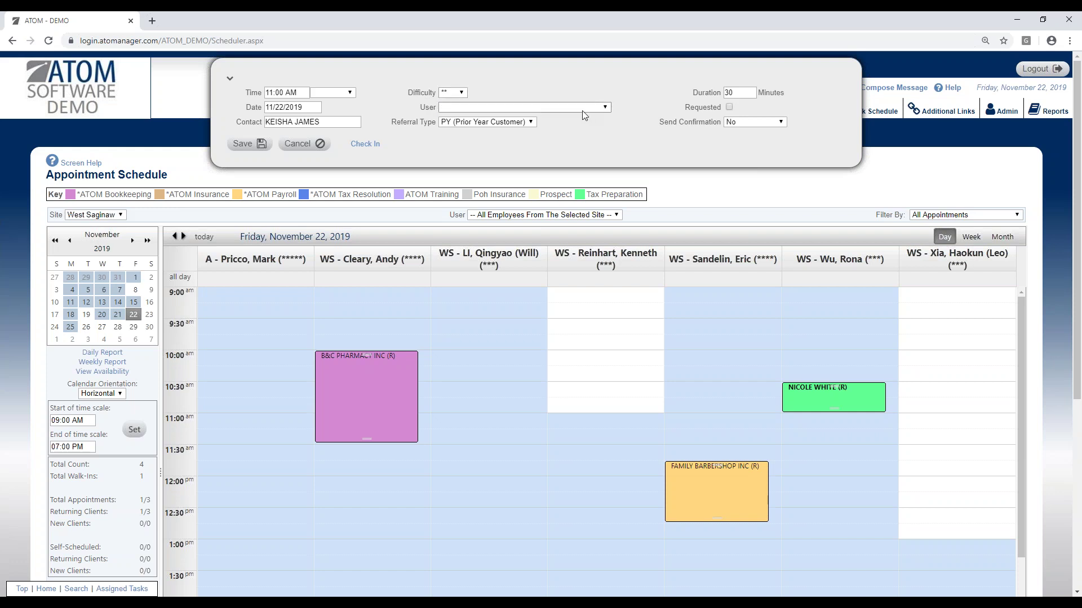
left_click(554, 110)
left_click(549, 127)
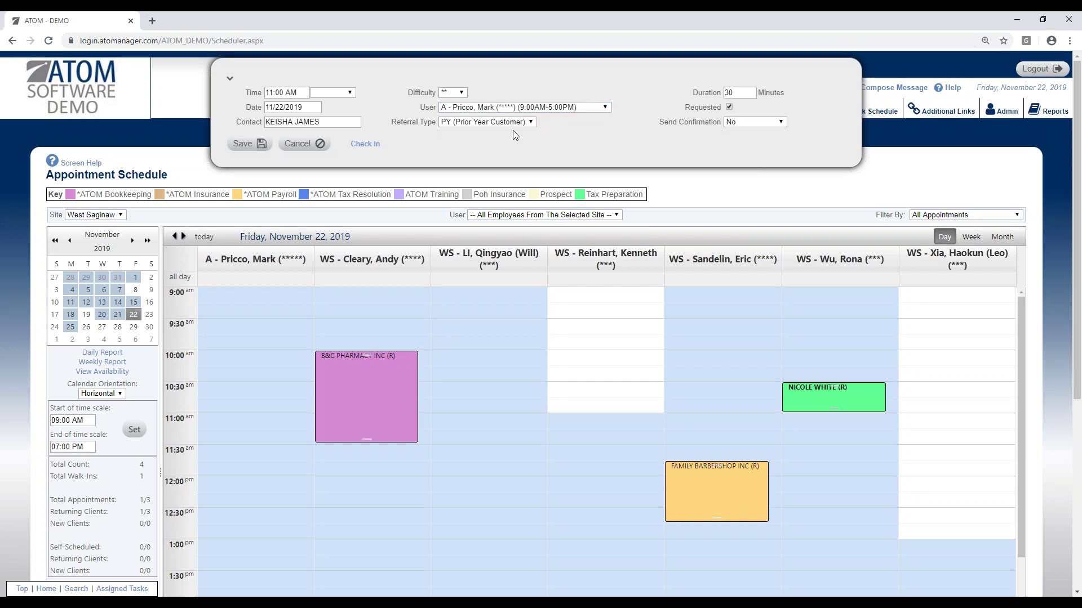
Step: Add the note 'quoted $215', choose Email and TXT confirmation, and save the appointment
left_click(230, 80)
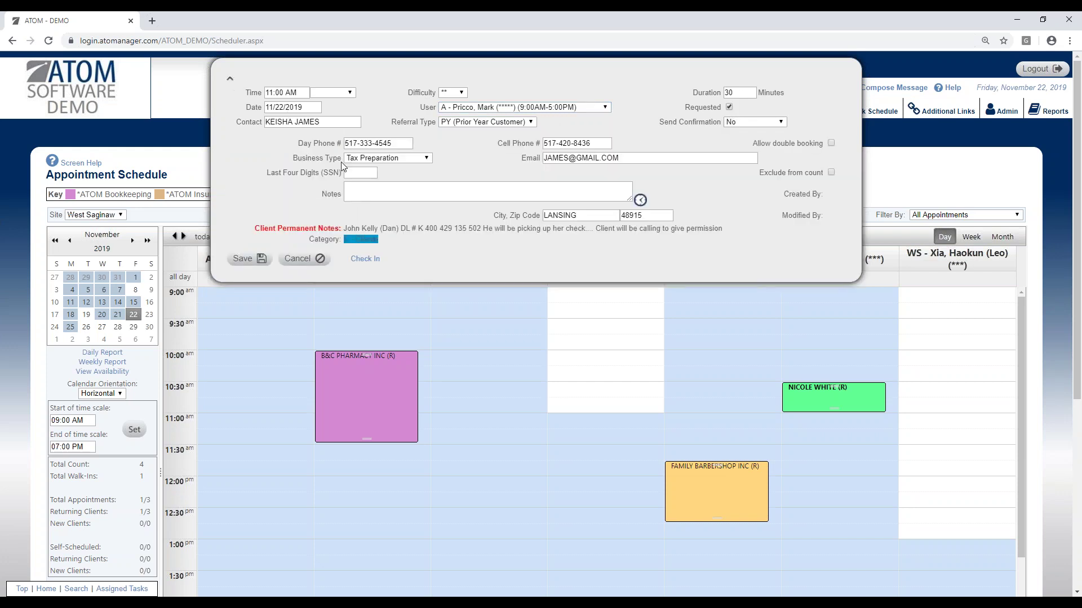
left_click(412, 193)
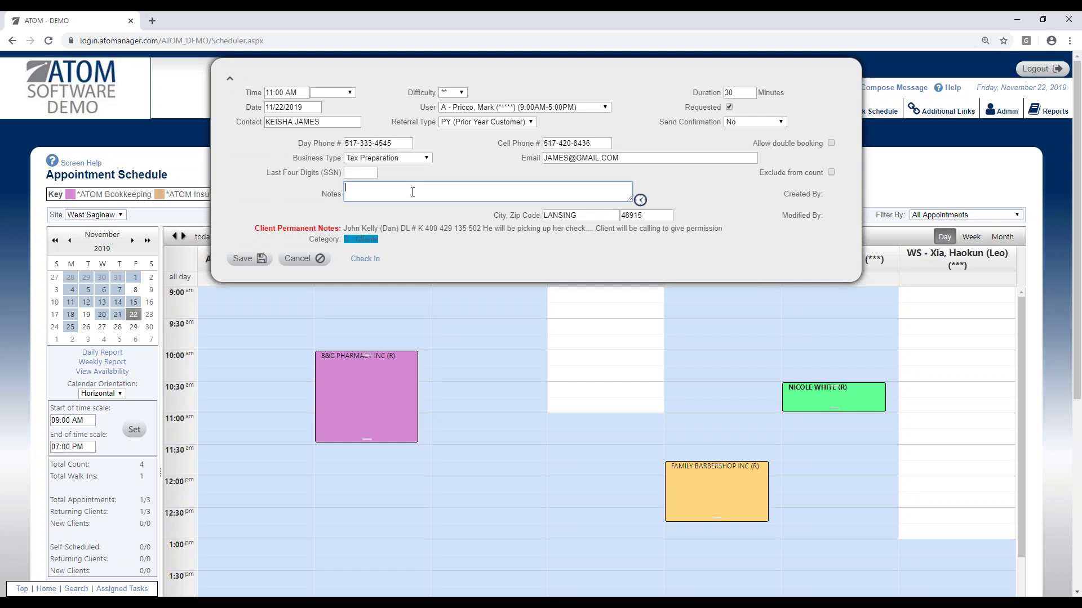
type("quoted $215")
left_click(756, 122)
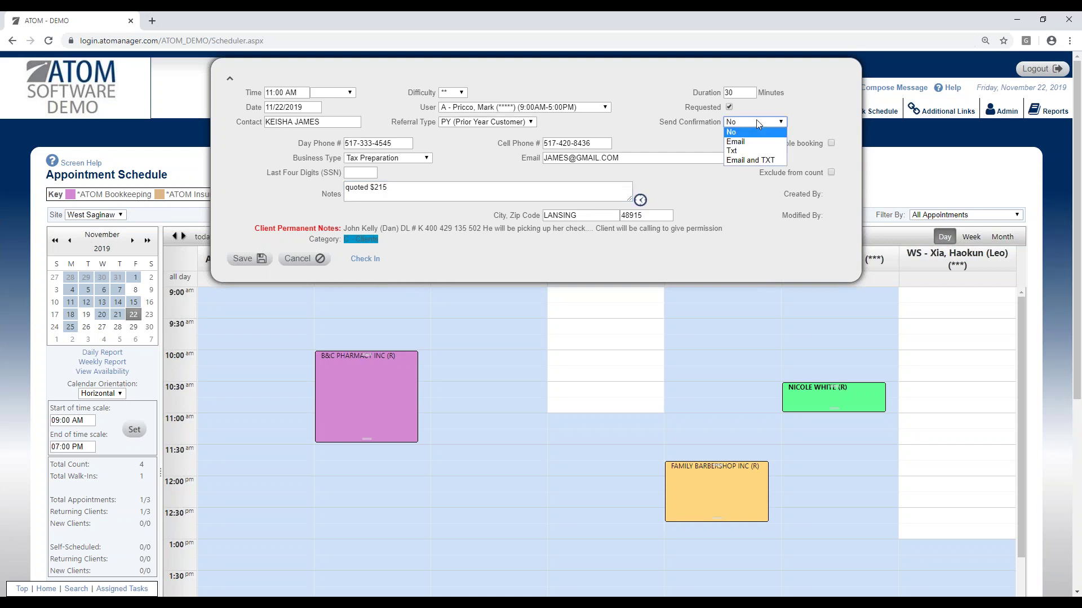
left_click(756, 160)
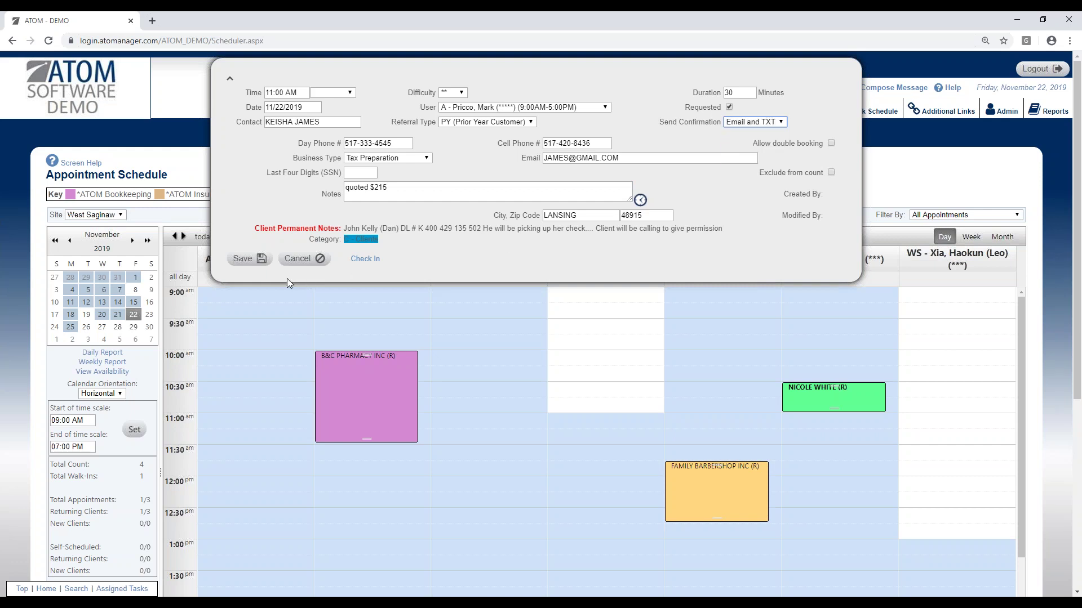
left_click(253, 266)
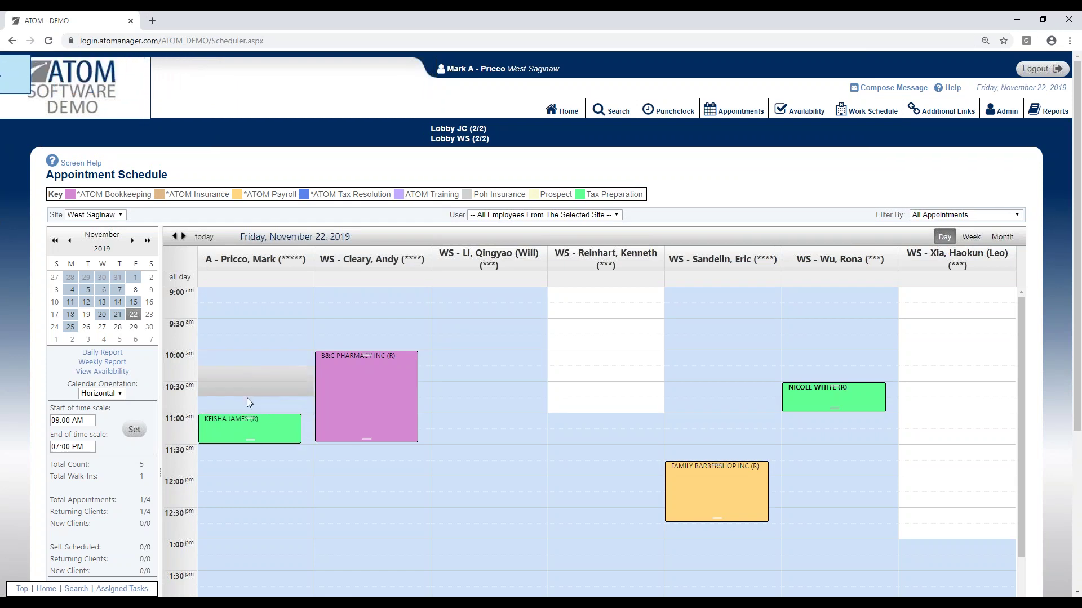
Step: Drag the appointment to another preparer at 12:00, then back to 11:00 with the first preparer
left_click_drag(242, 434, 313, 484)
mouse_move(335, 492)
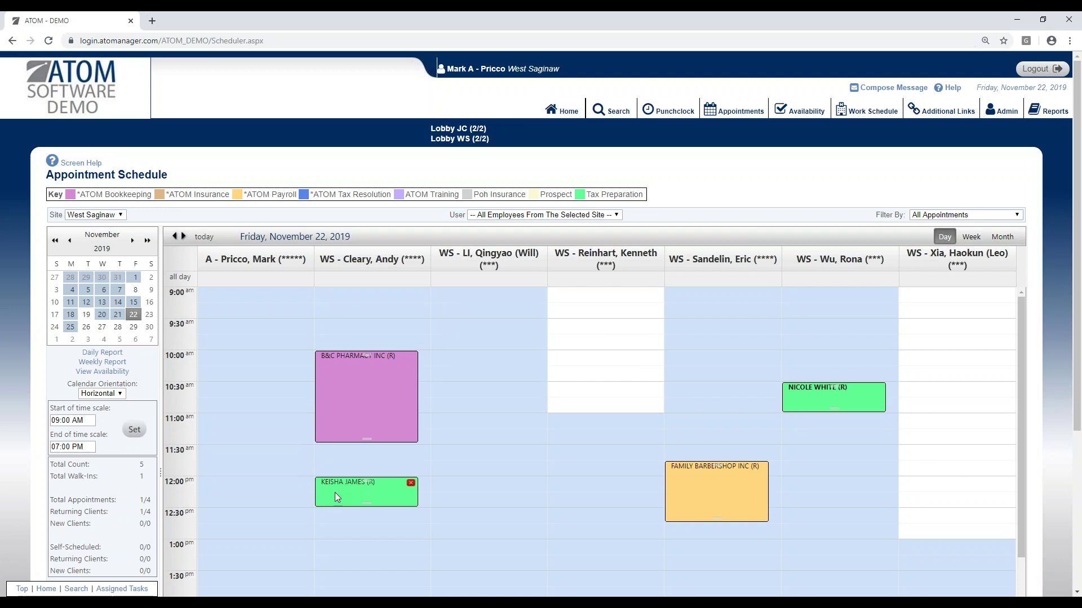
left_click_drag(328, 492, 224, 450)
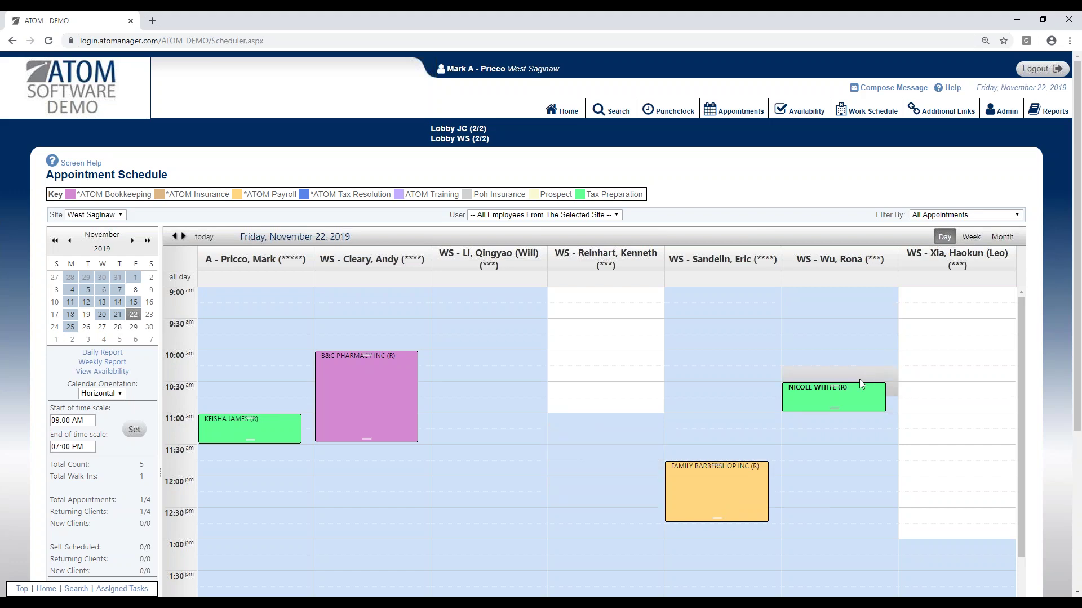
scroll(137, 451, "down", 3)
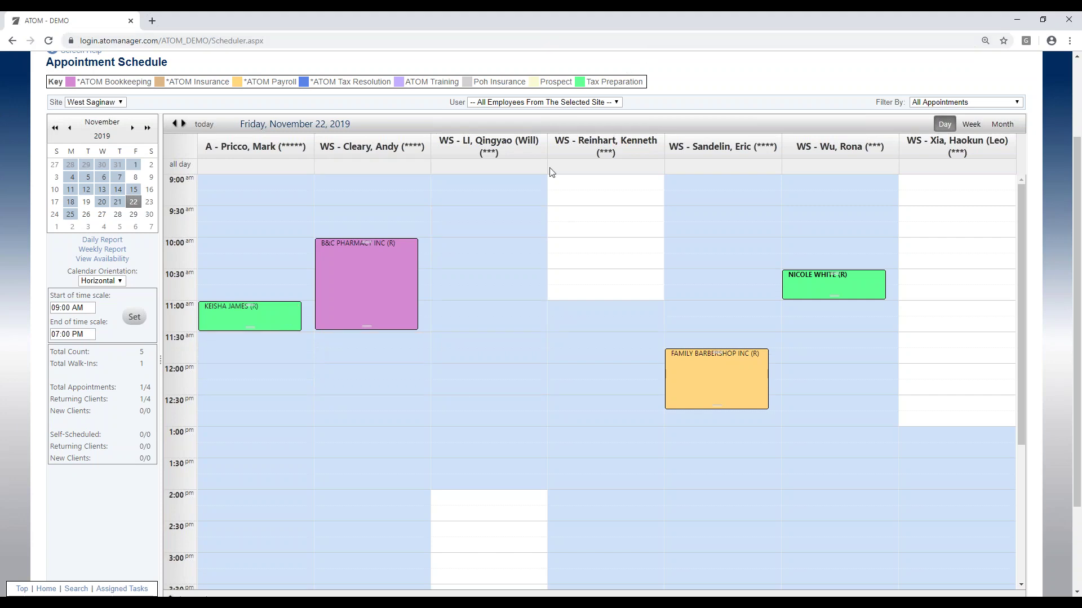
scroll(558, 176, "up", 2)
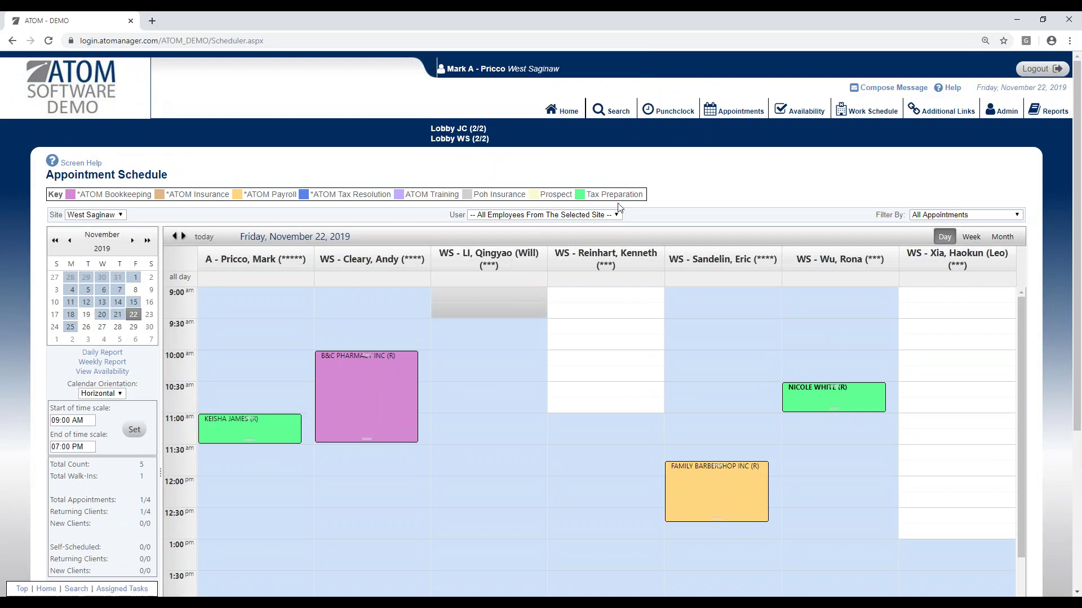
Step: Return to the home dashboard and bring the check-in browser window onto the screen
left_click(569, 112)
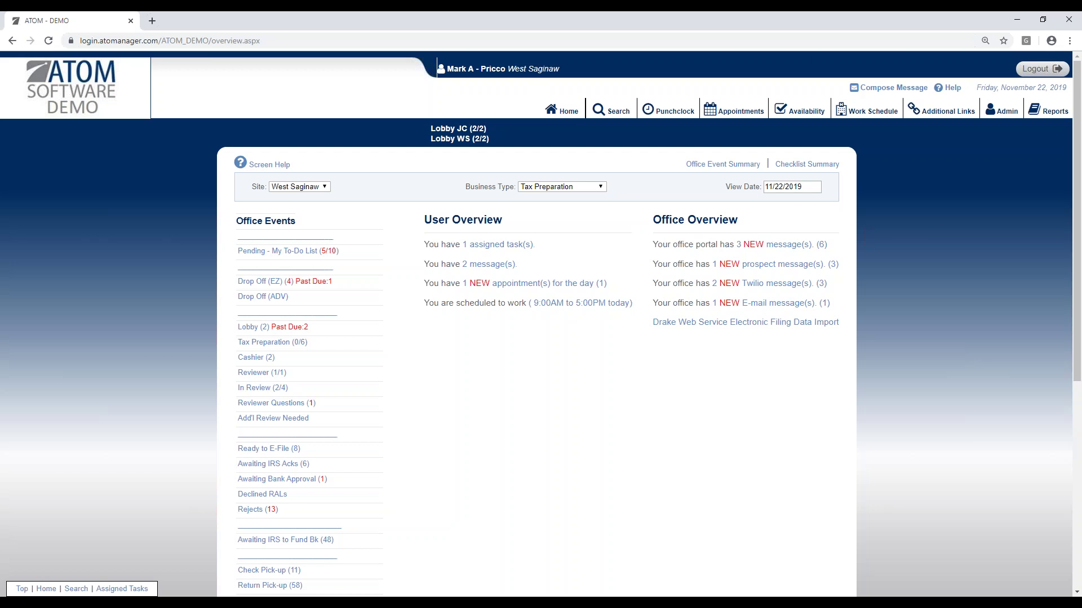
left_click_drag(1081, 34, 544, 155)
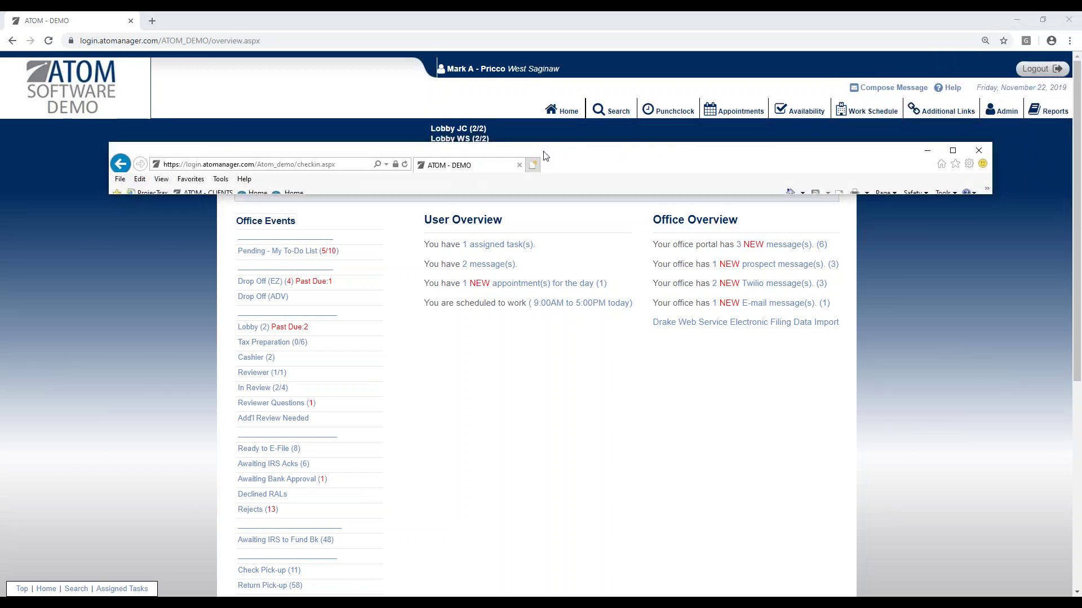
Step: Maximize the check-in page and submit the client's Social Security number to check in
left_click(953, 150)
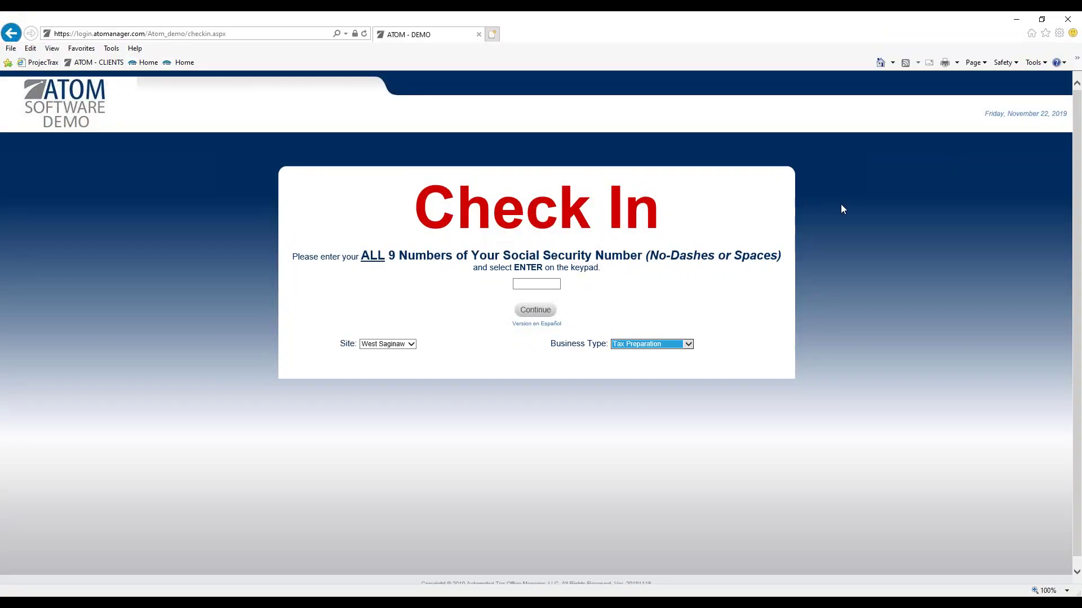
left_click(553, 284)
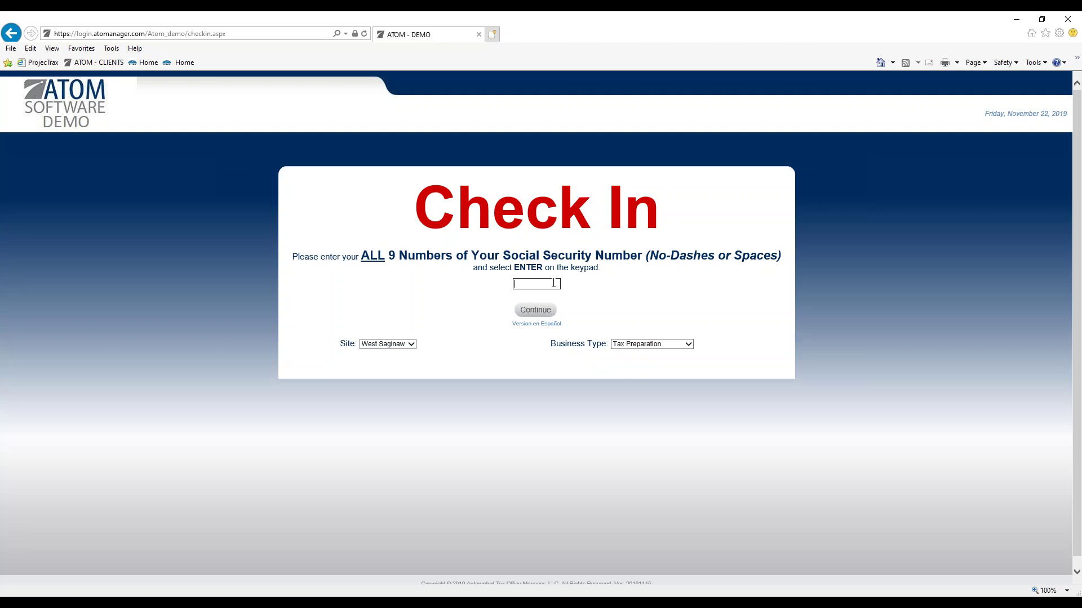
key("Return")
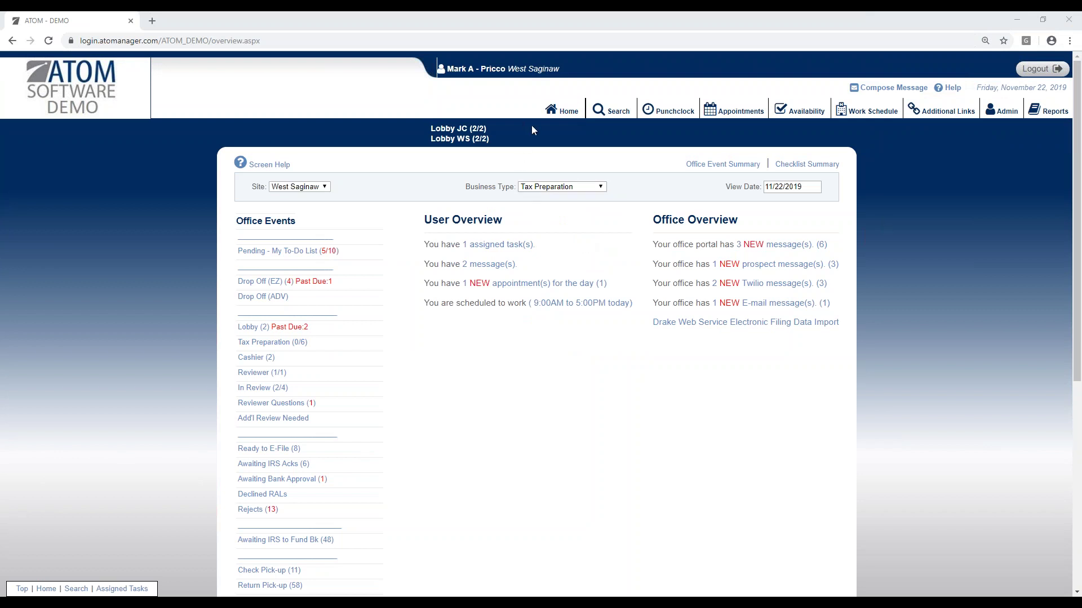
Step: Reload the Home overview to show the 11:00 AM arrival and Lobby count of 3
left_click(562, 114)
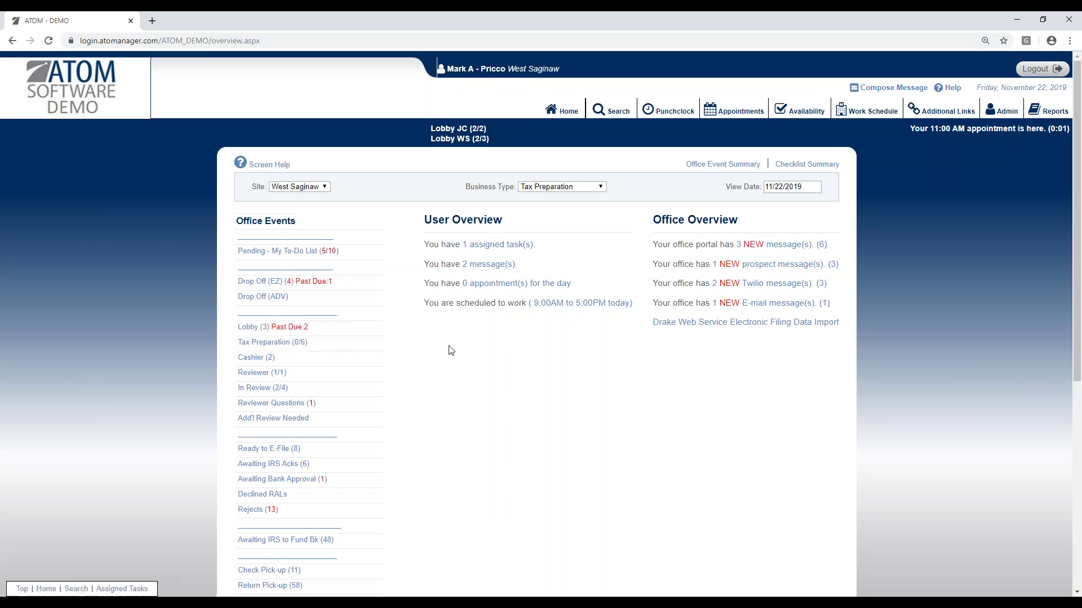
Step: View the Lobby list of three waiting clients, then go to the appointment schedule
left_click(364, 329)
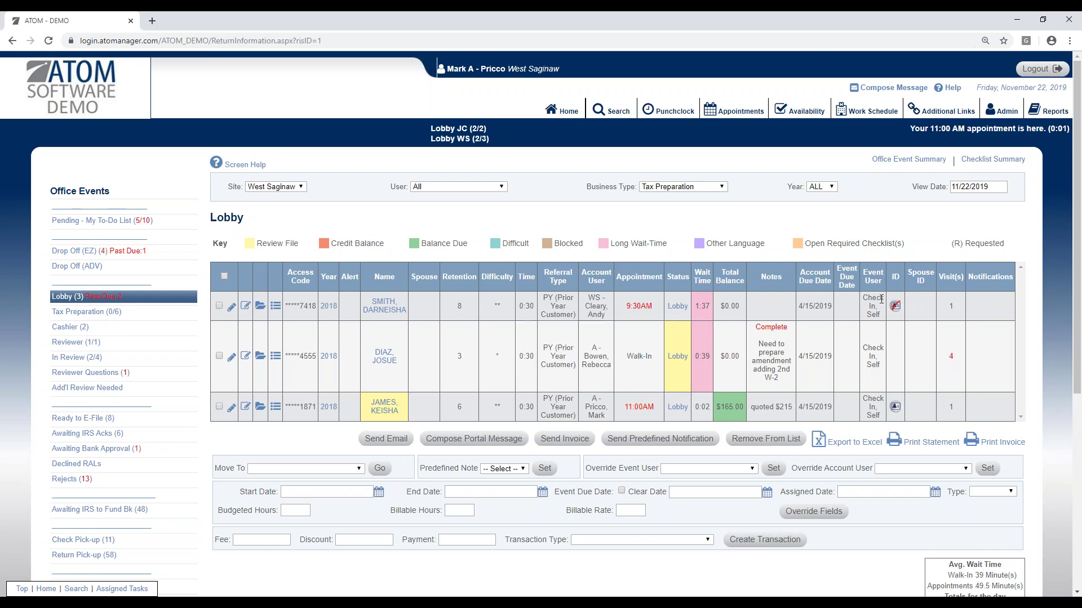
left_click(740, 113)
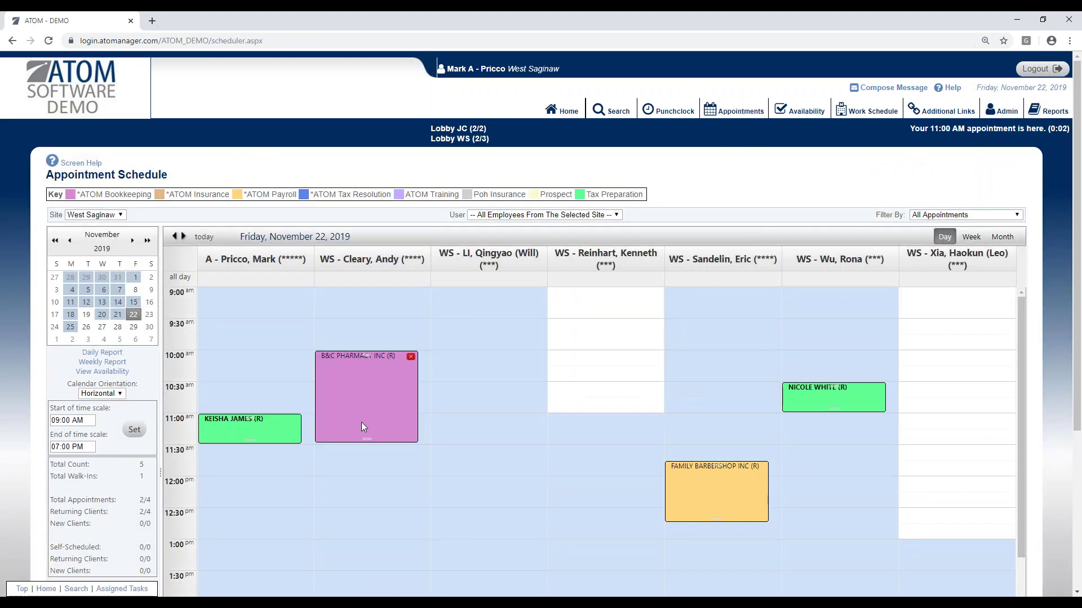
Step: Open the client's 11:00 AM appointment details and cancel without changes
left_click(282, 431)
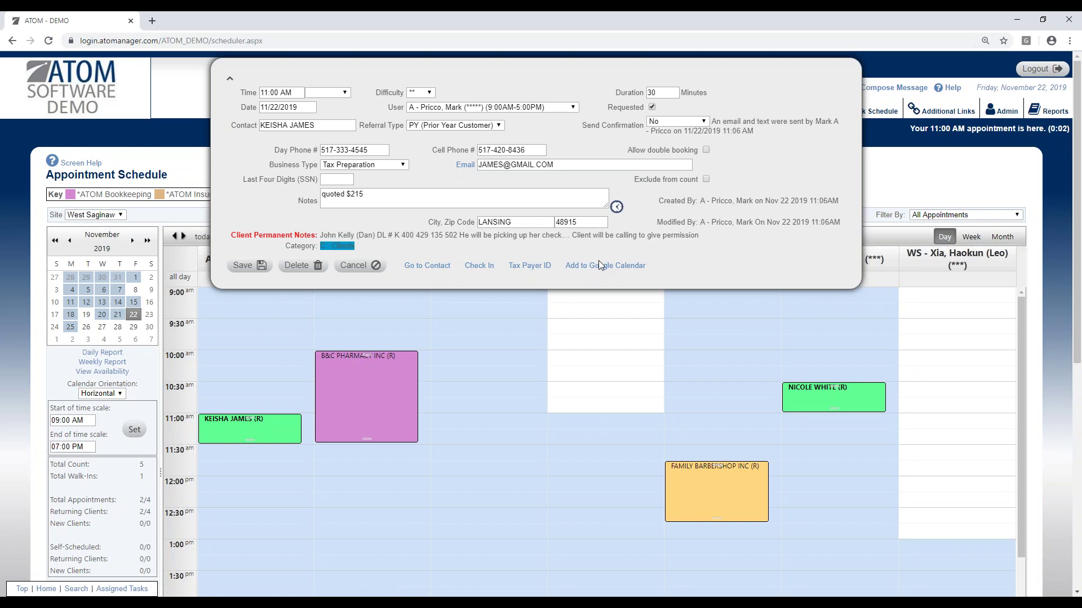
left_click(361, 271)
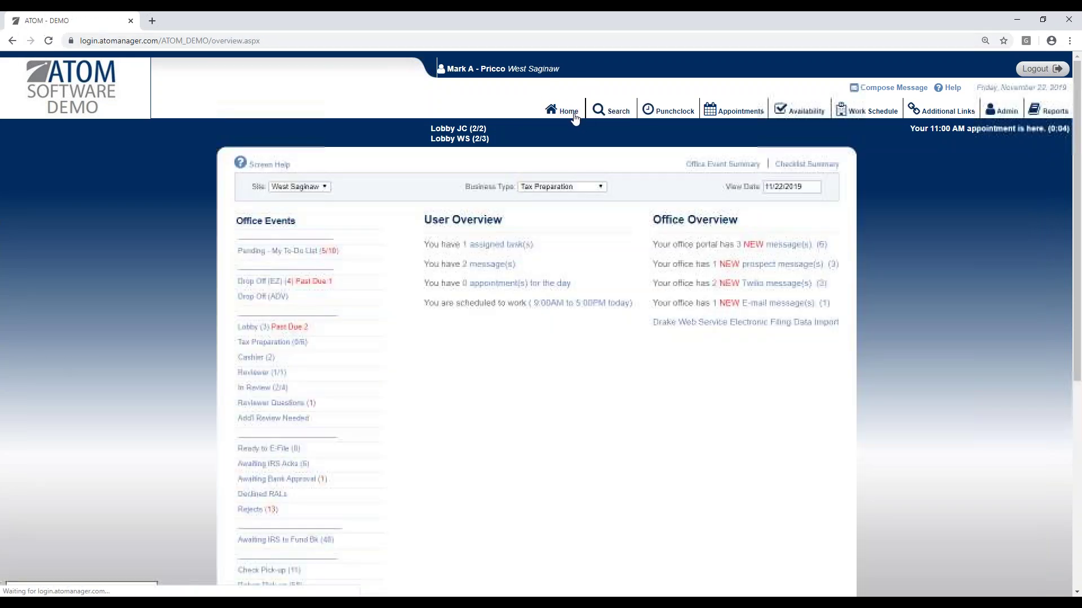
Step: Open the Lobby list and go to the checked-in client's record page
left_click(320, 328)
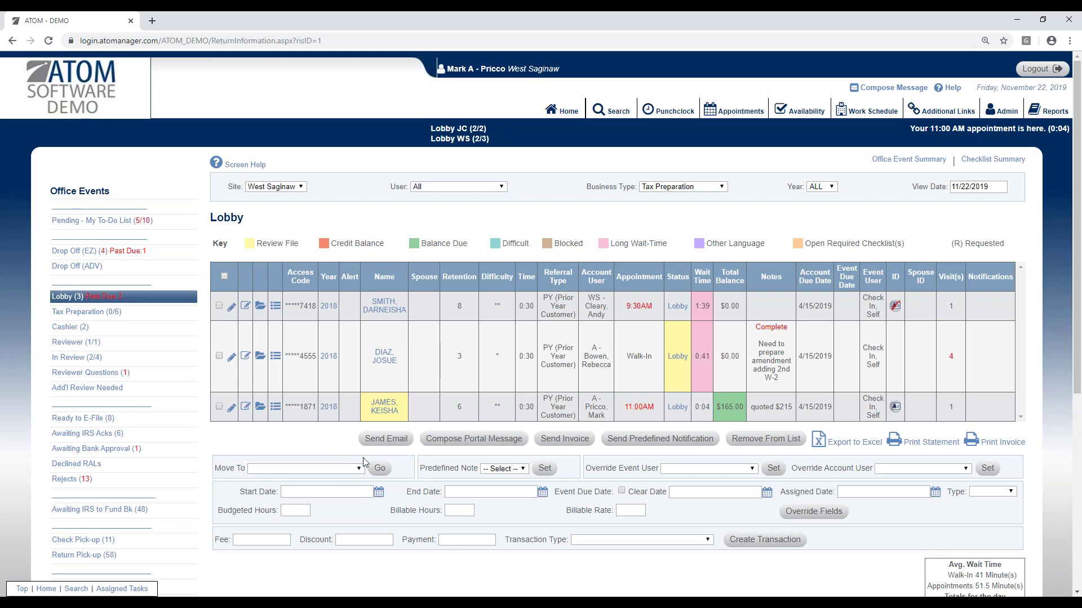
left_click(388, 413)
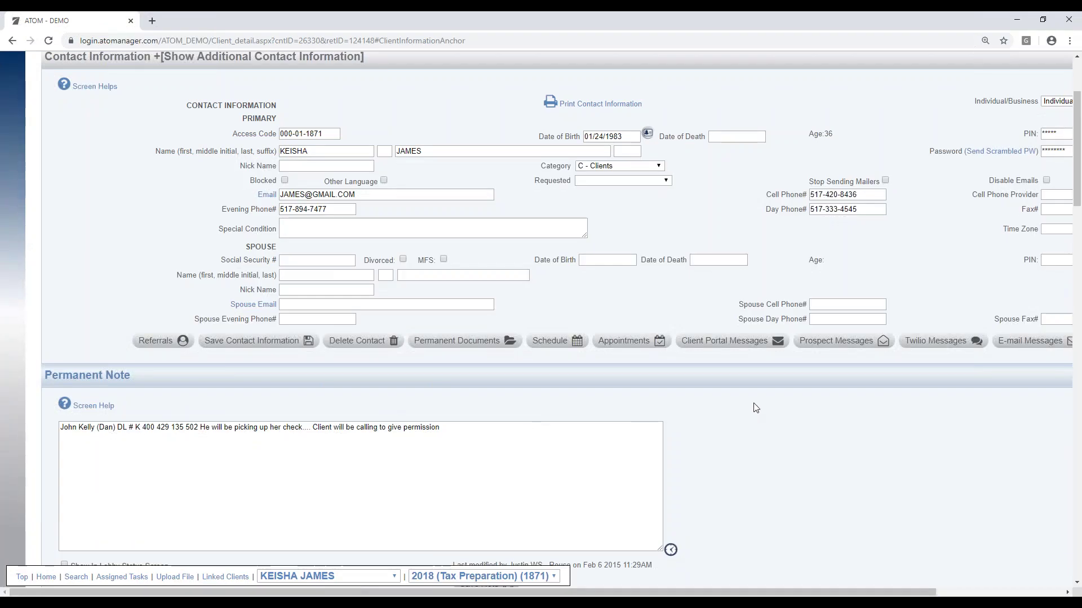
Step: Change the 2018 account's status from Lobby to Drop Off (EZ) and save the account
scroll(919, 417, "down", 5)
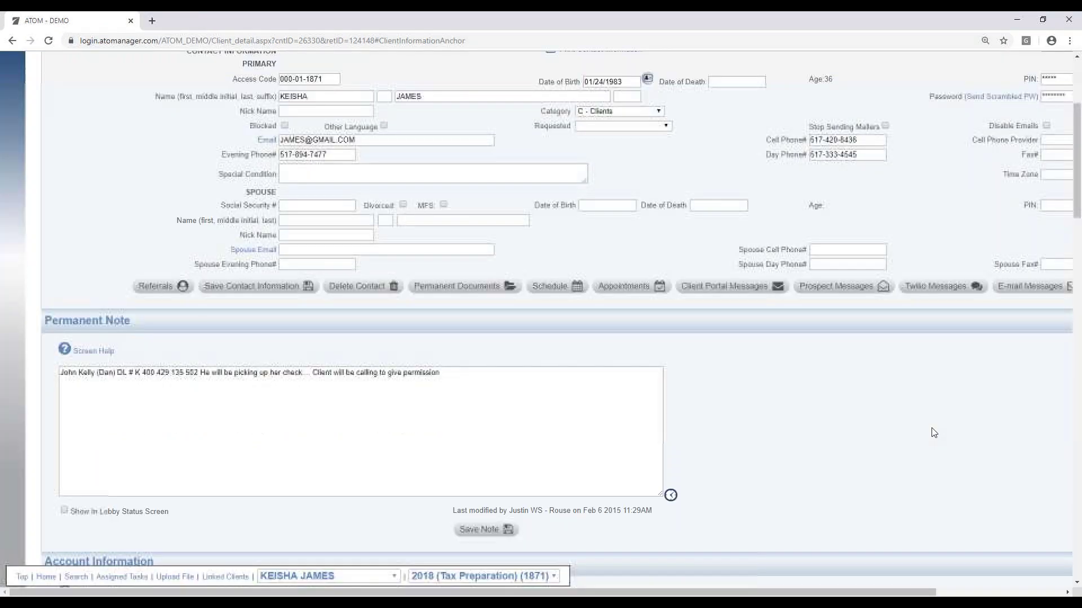
left_click(923, 462)
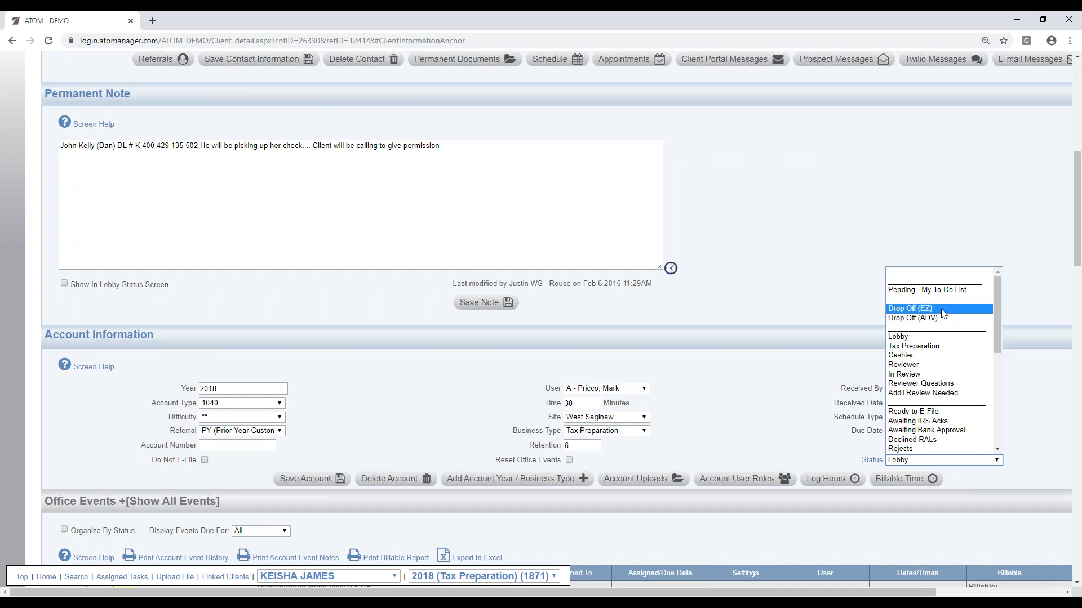
left_click(942, 313)
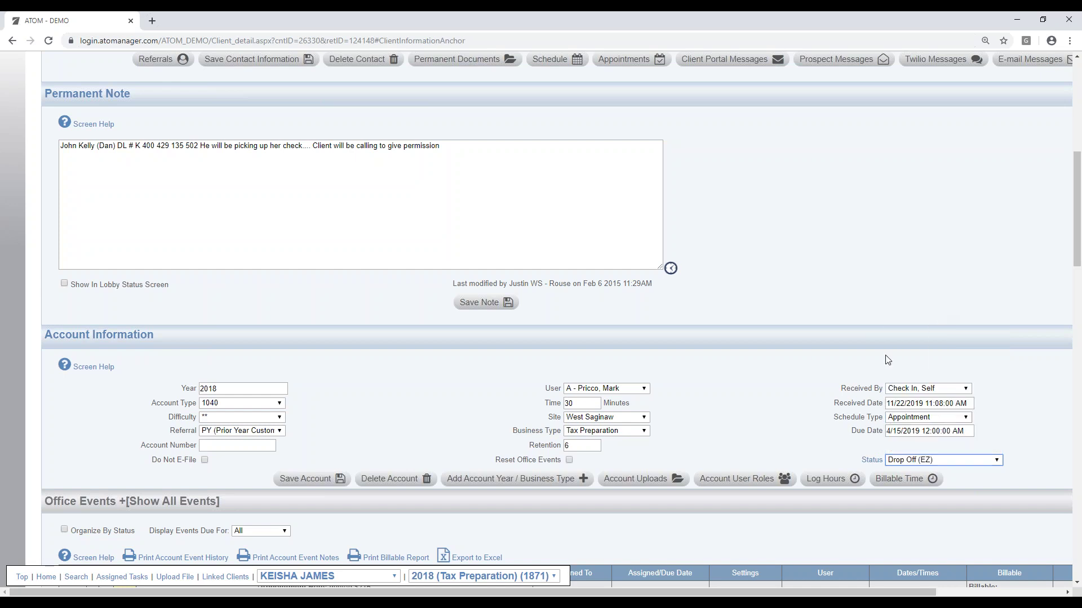
left_click(309, 479)
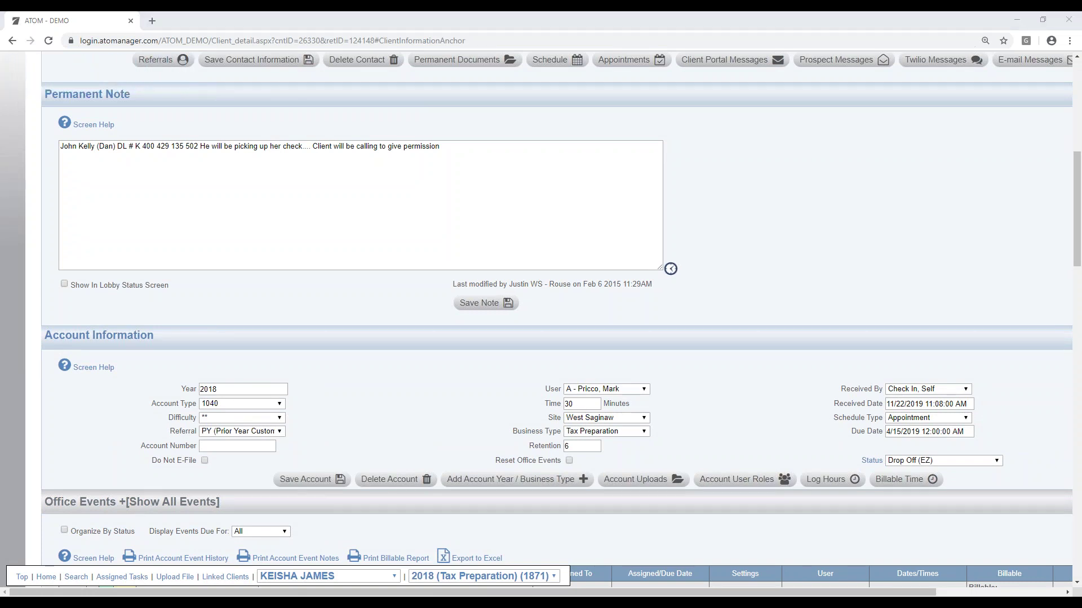
scroll(468, 396, "up", 8)
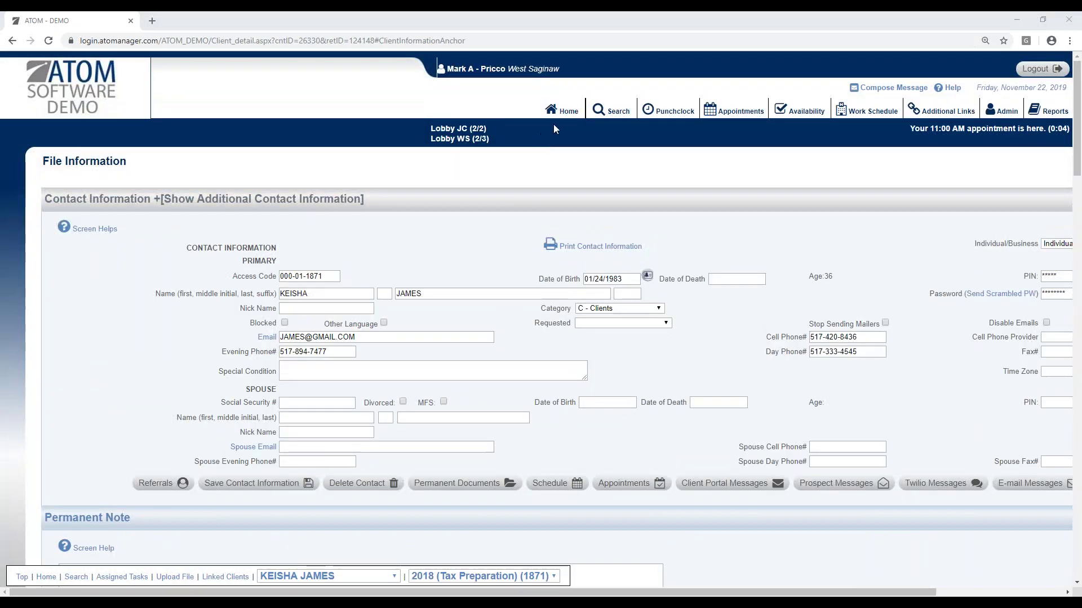
Step: Go back Home and open the Drop Off (EZ) list, now five returns totalling $815.00
left_click(564, 113)
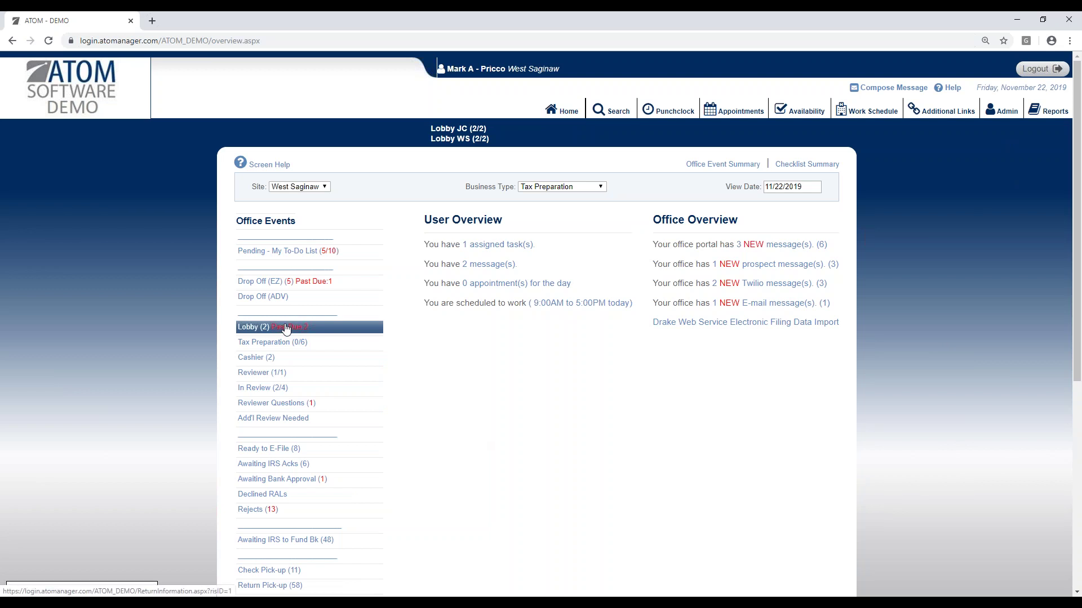
left_click(265, 282)
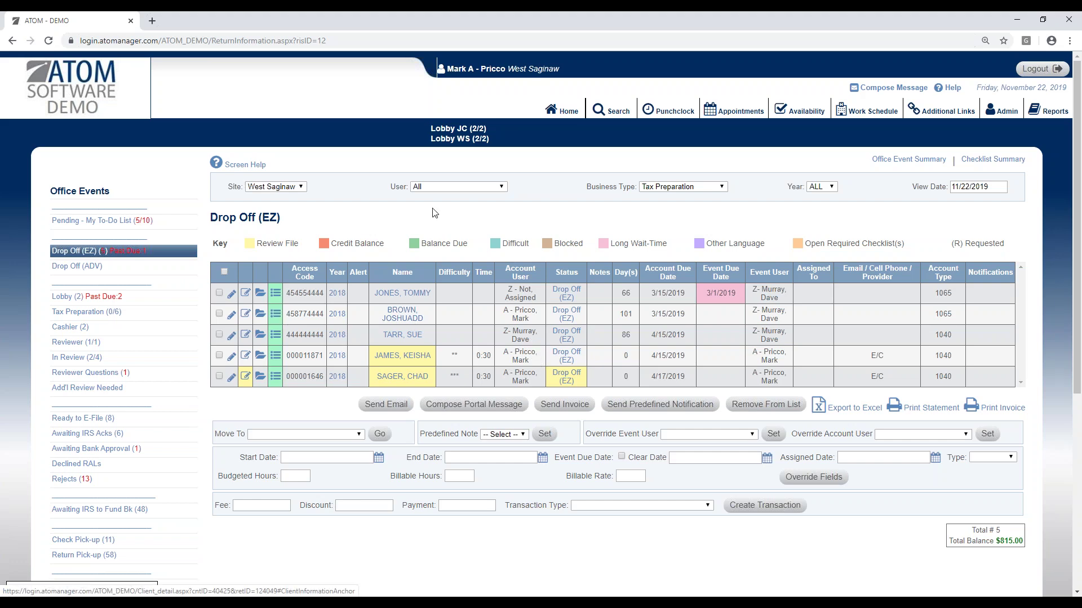
left_click(439, 187)
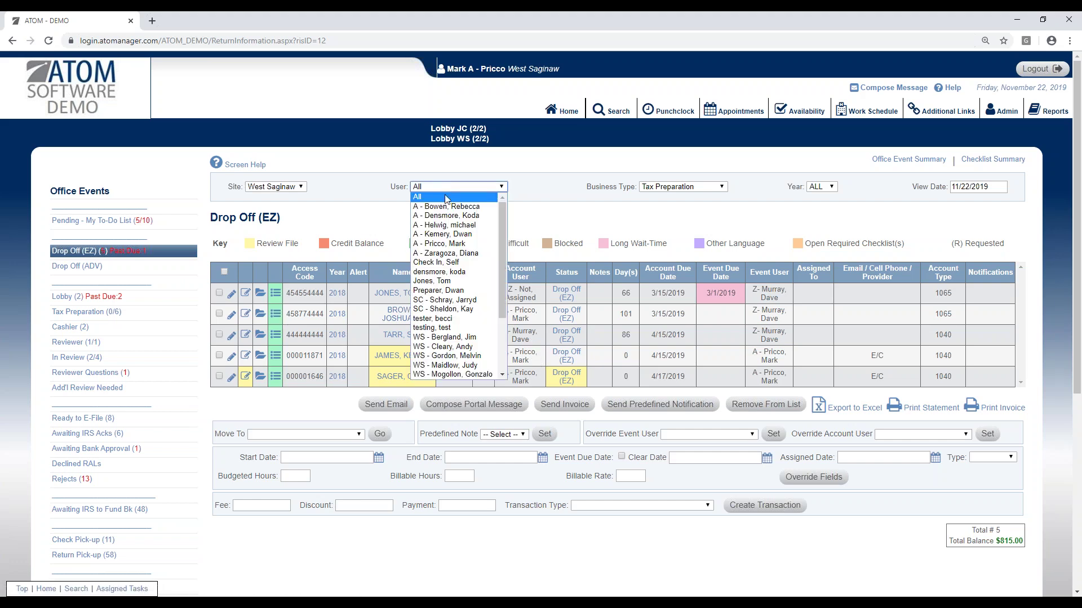
left_click(461, 244)
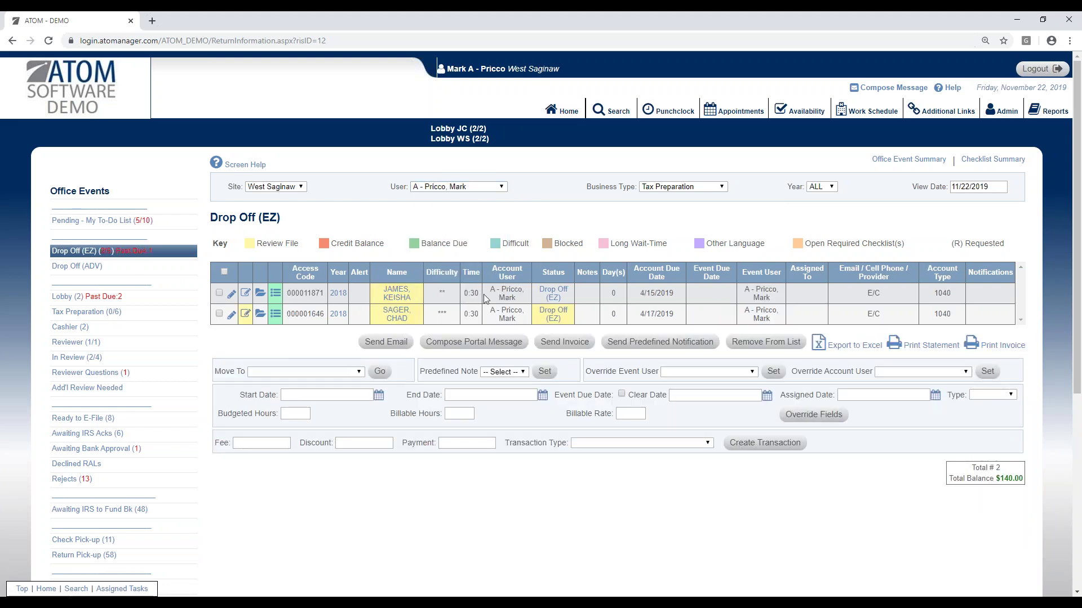
left_click(482, 190)
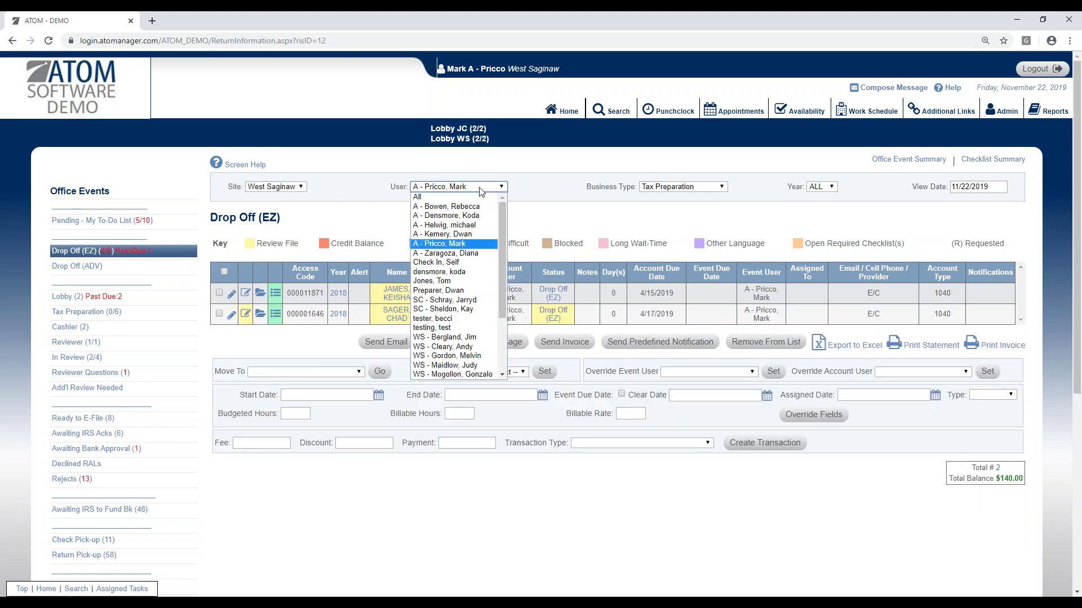
left_click(476, 198)
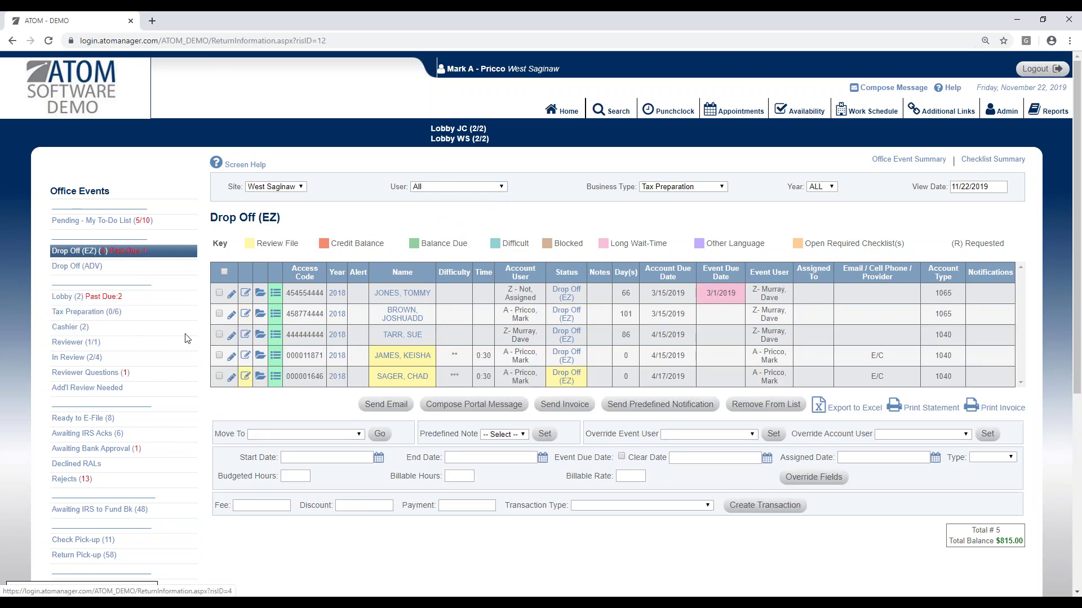
scroll(236, 456, "down", 4)
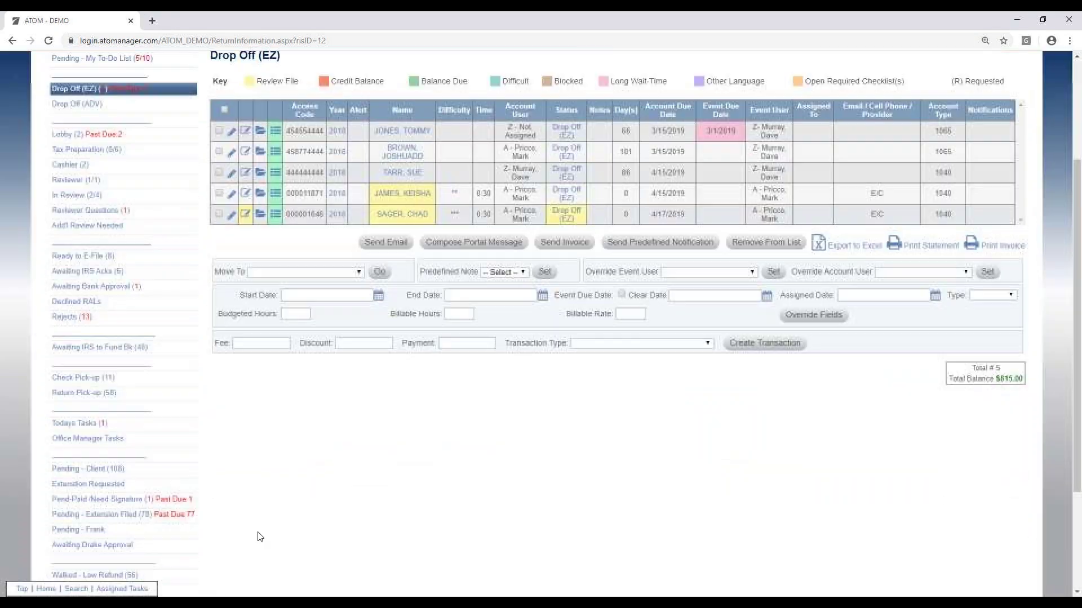
scroll(268, 513, "down", 2)
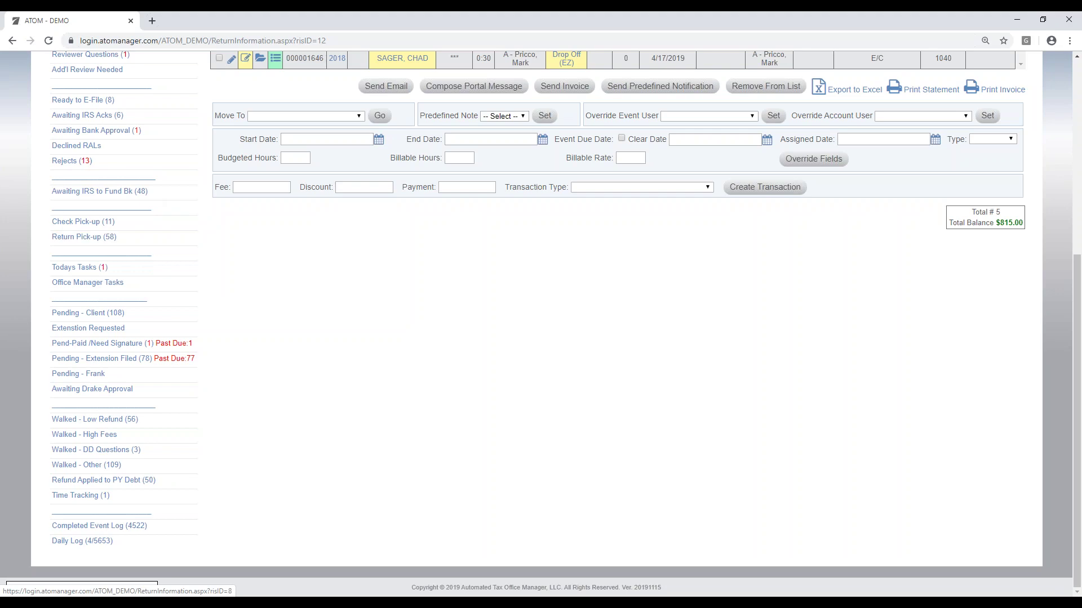
scroll(246, 299, "up", 6)
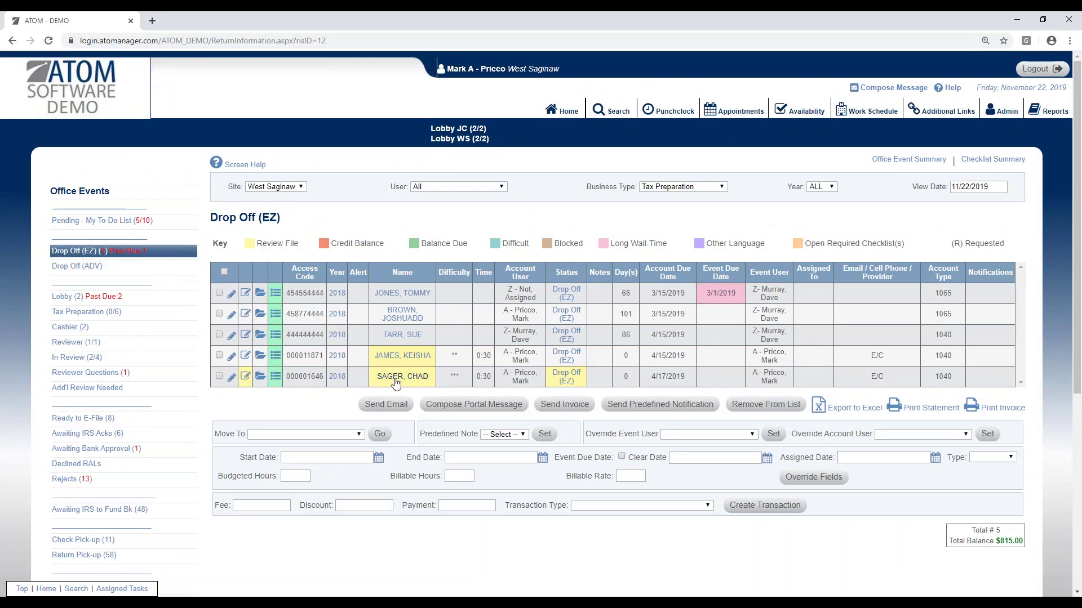
Step: Open the fourth Drop Off (EZ) client, review its status list without changing it, and return Home
left_click(416, 359)
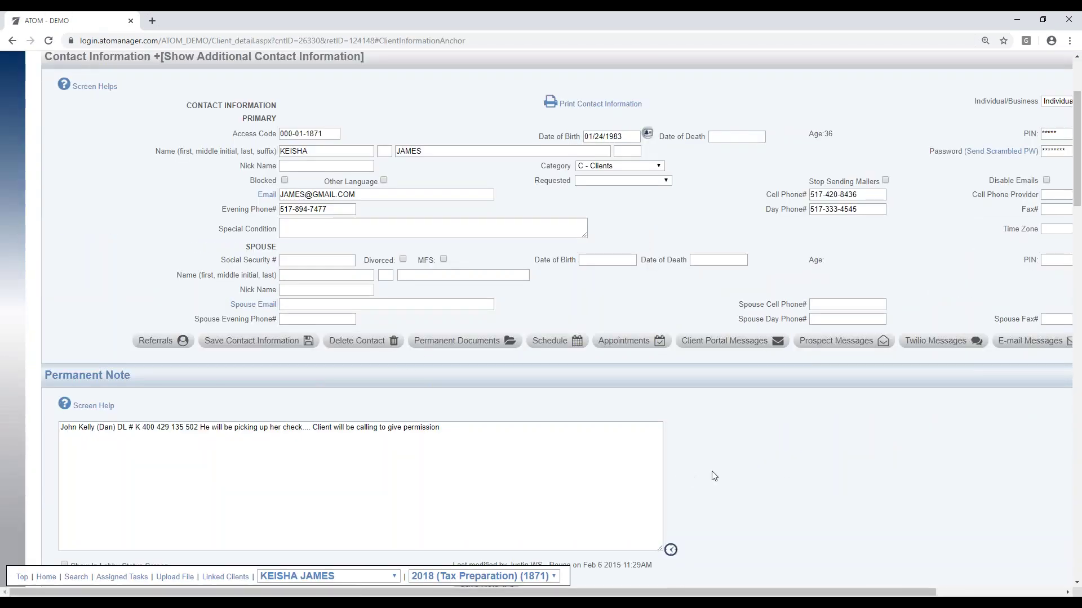
scroll(716, 472, "down", 2)
scroll(717, 470, "down", 3)
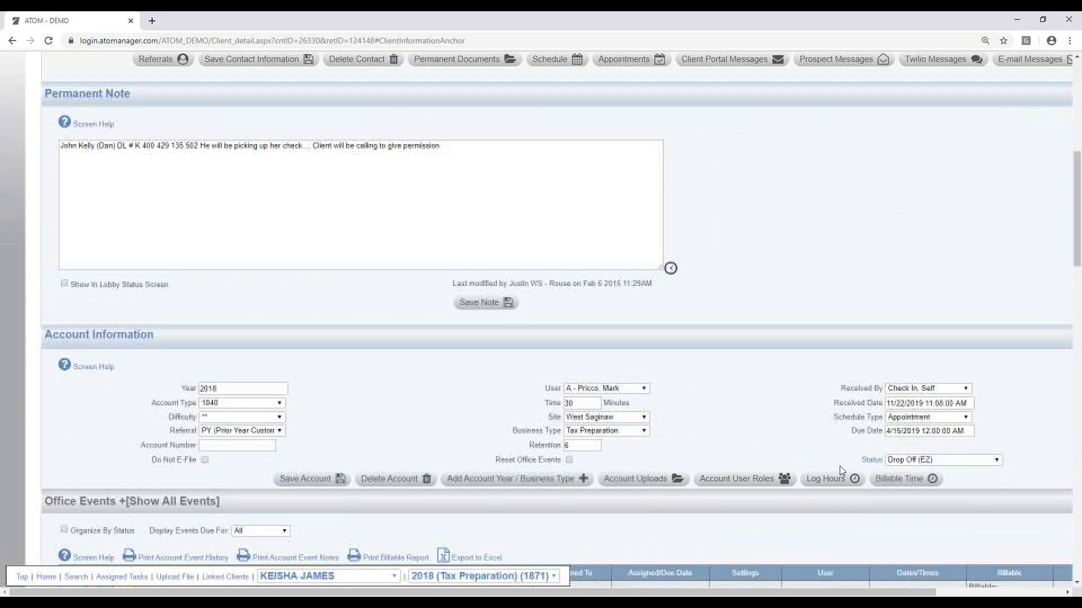
left_click(907, 461)
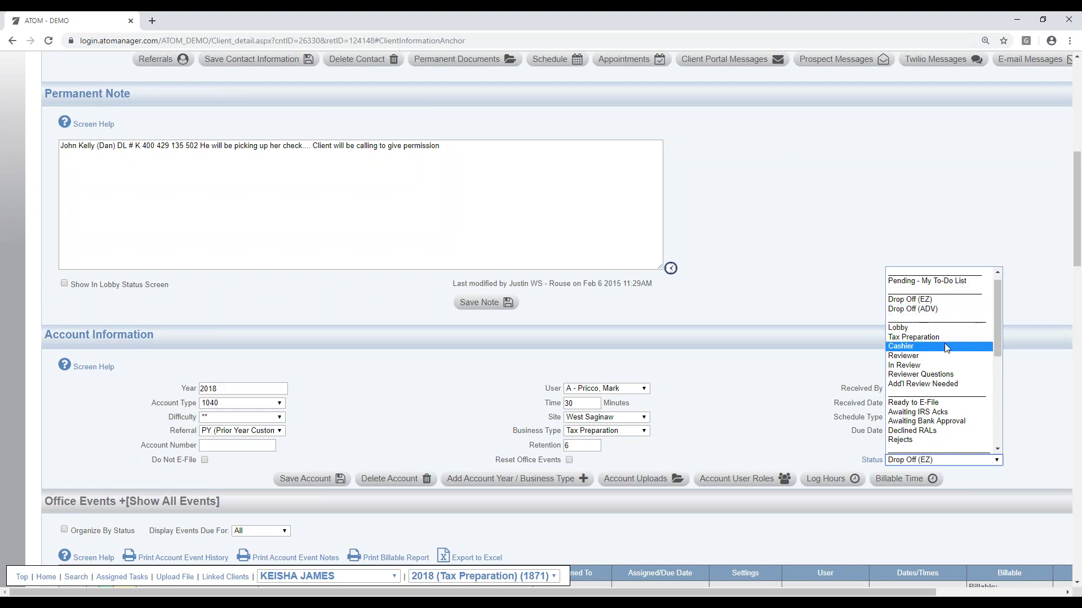
left_click(790, 241)
scroll(692, 235, "up", 10)
left_click(561, 110)
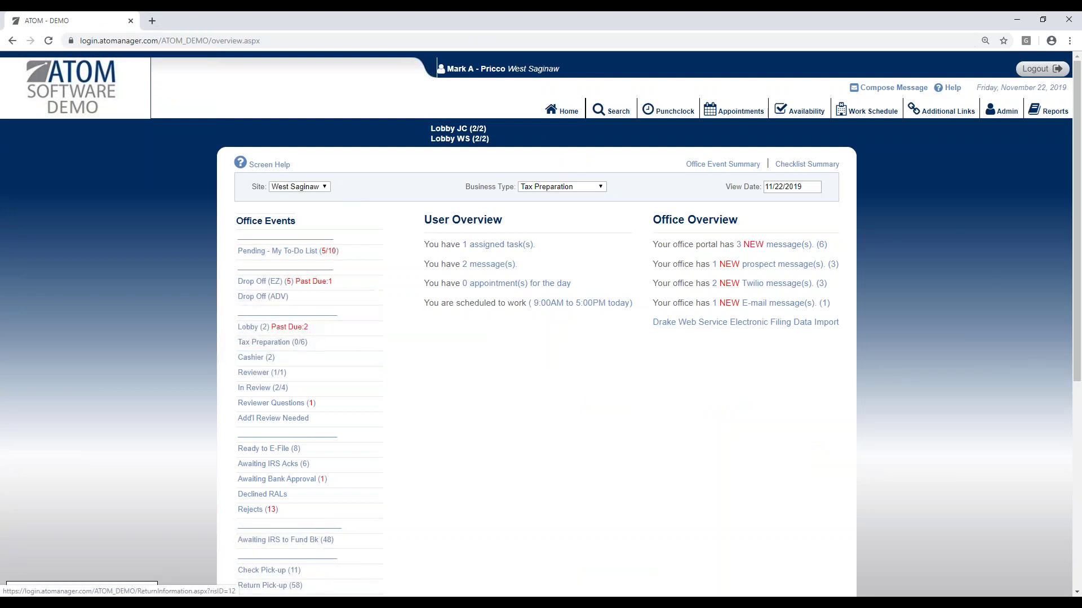
Step: Show the Business Type options on the West Saginaw Tax Preparation overview
scroll(474, 363, "down", 1)
scroll(492, 374, "up", 1)
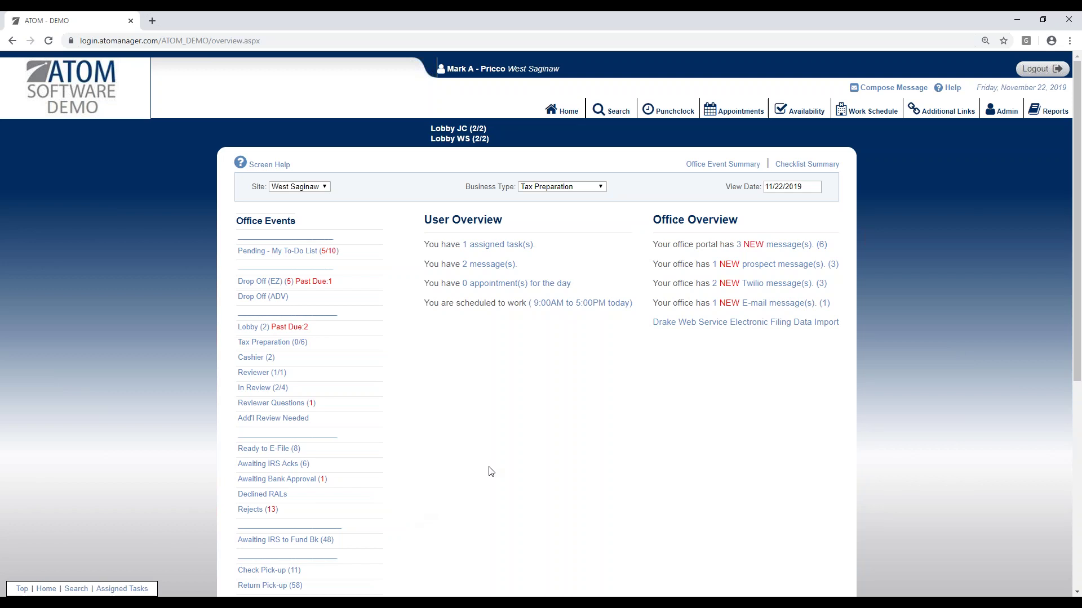
left_click(563, 187)
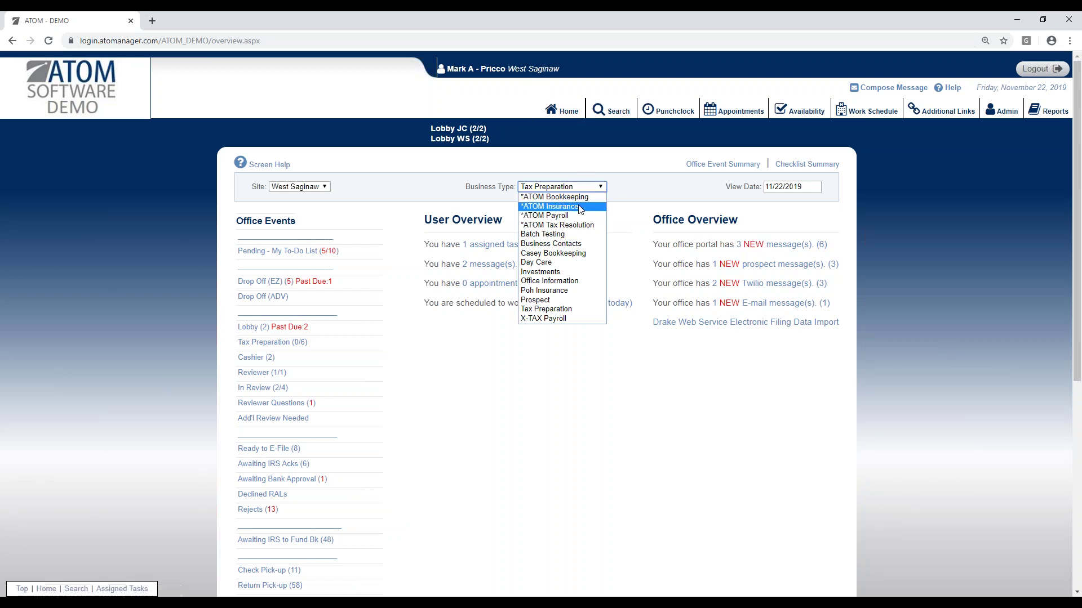
left_click(618, 199)
left_click(544, 190)
left_click(553, 197)
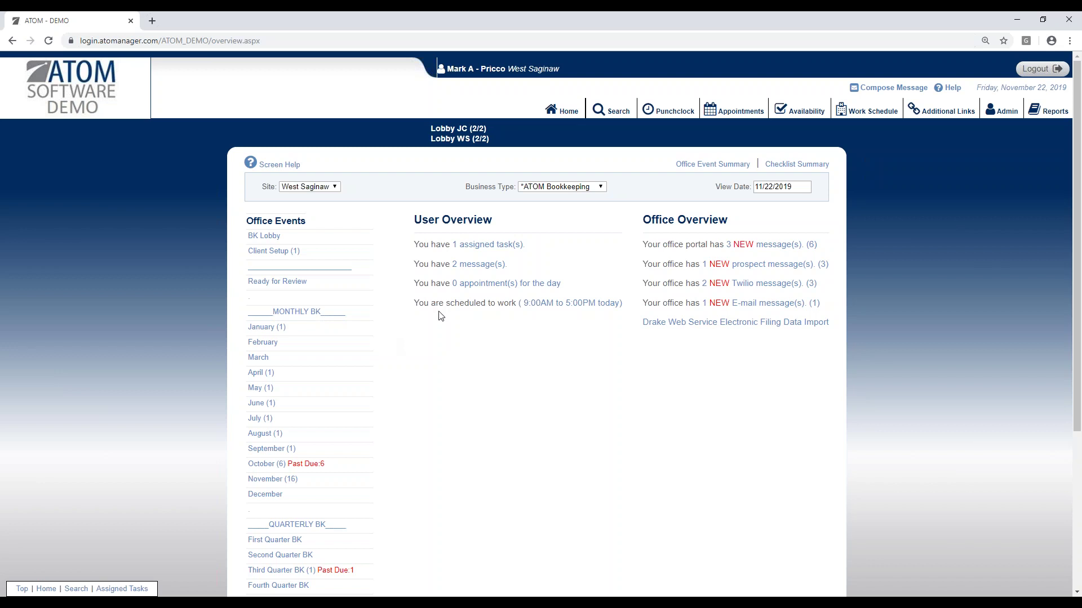
left_click(551, 187)
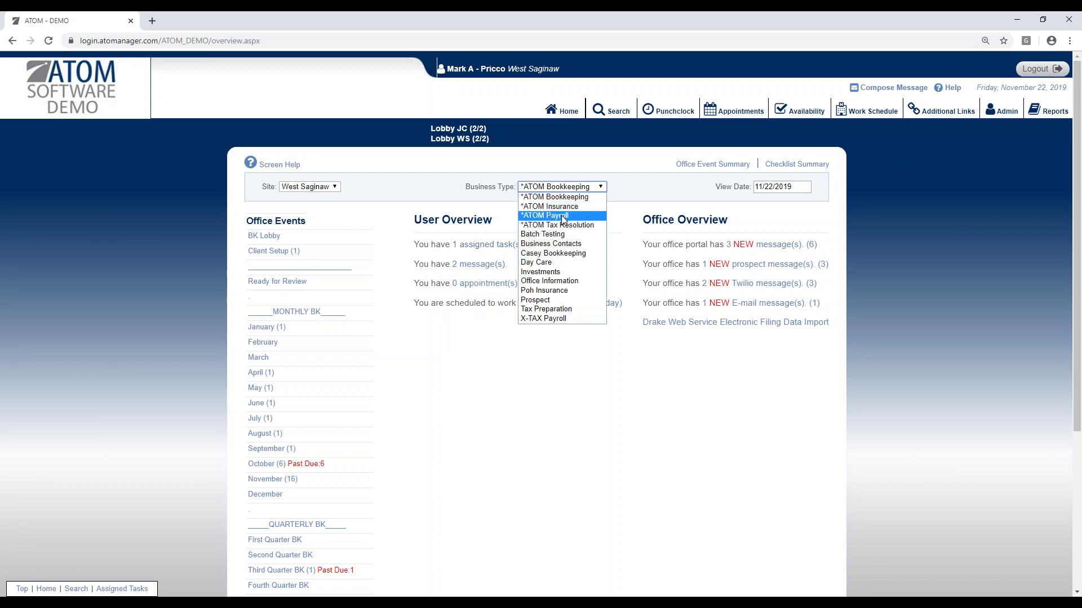
left_click(565, 309)
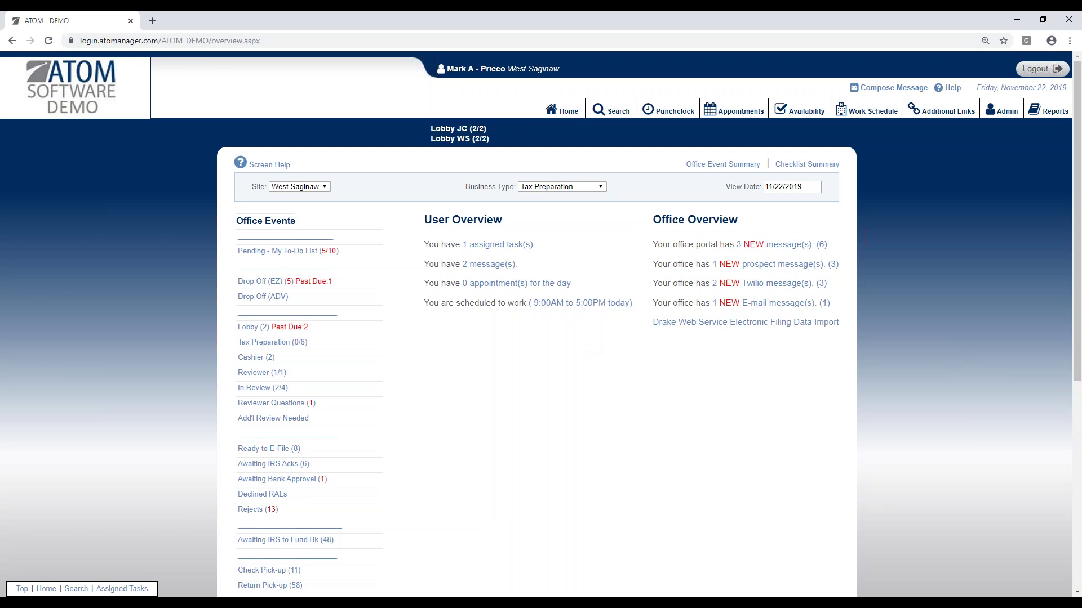
Step: View the Drop Off (EZ) list with the User filter left on All, then show the Appointment Schedule
left_click(307, 286)
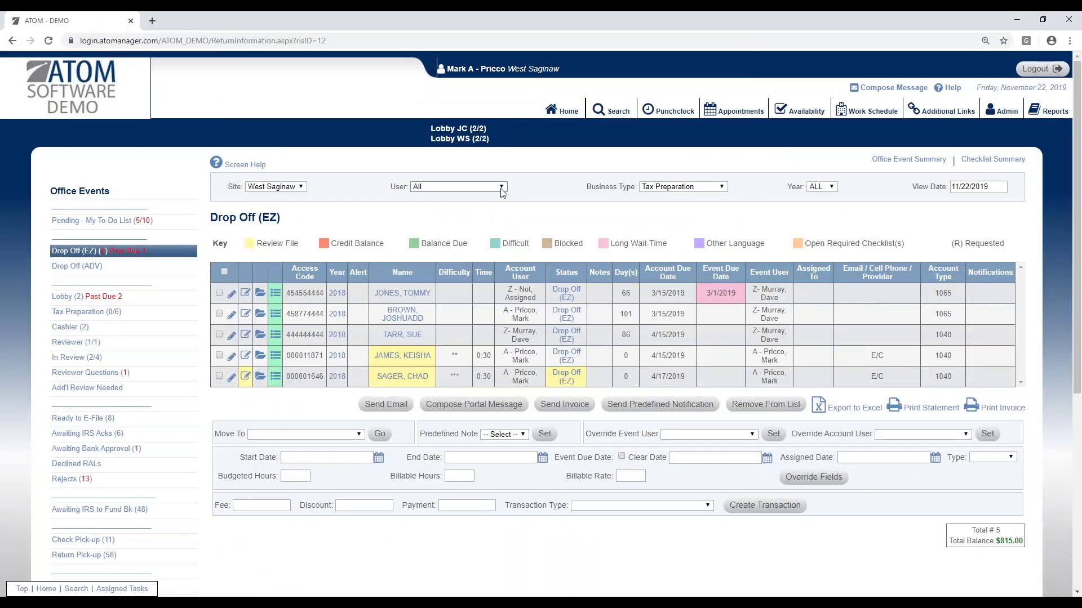
left_click(503, 192)
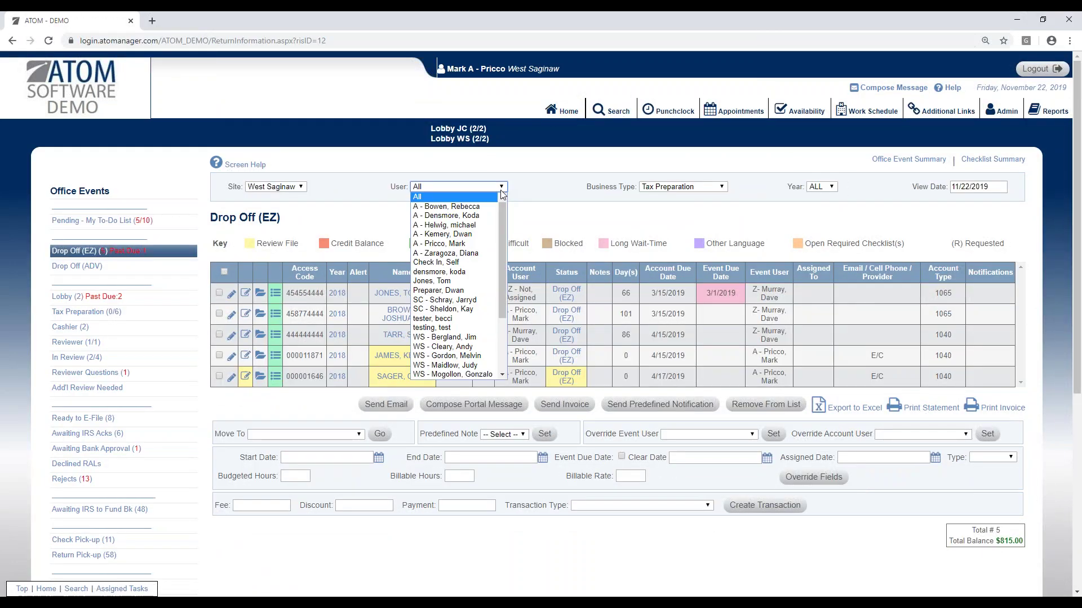
left_click(532, 221)
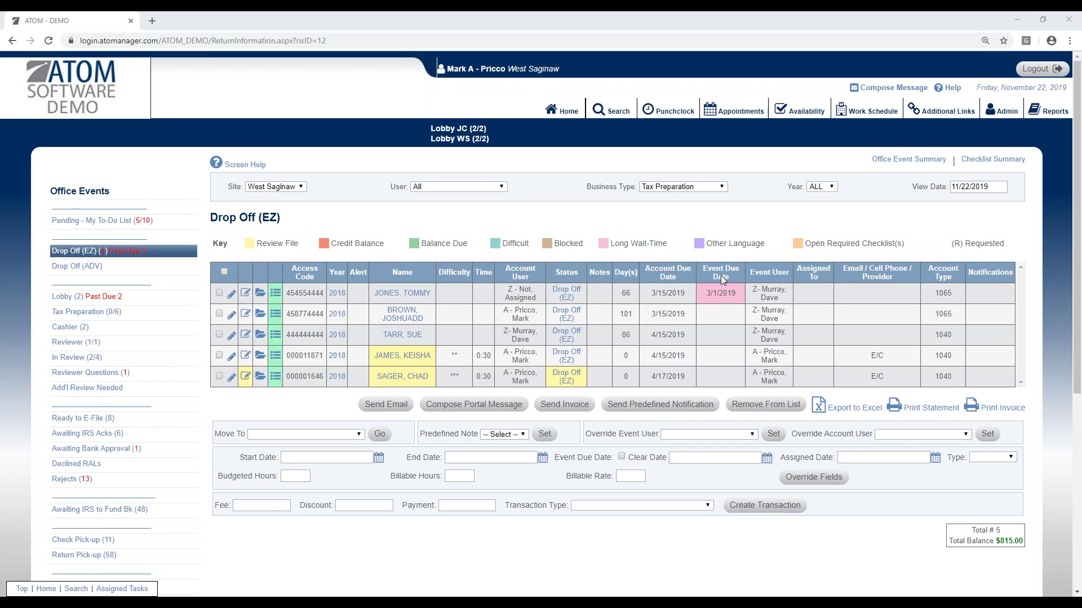
left_click(732, 121)
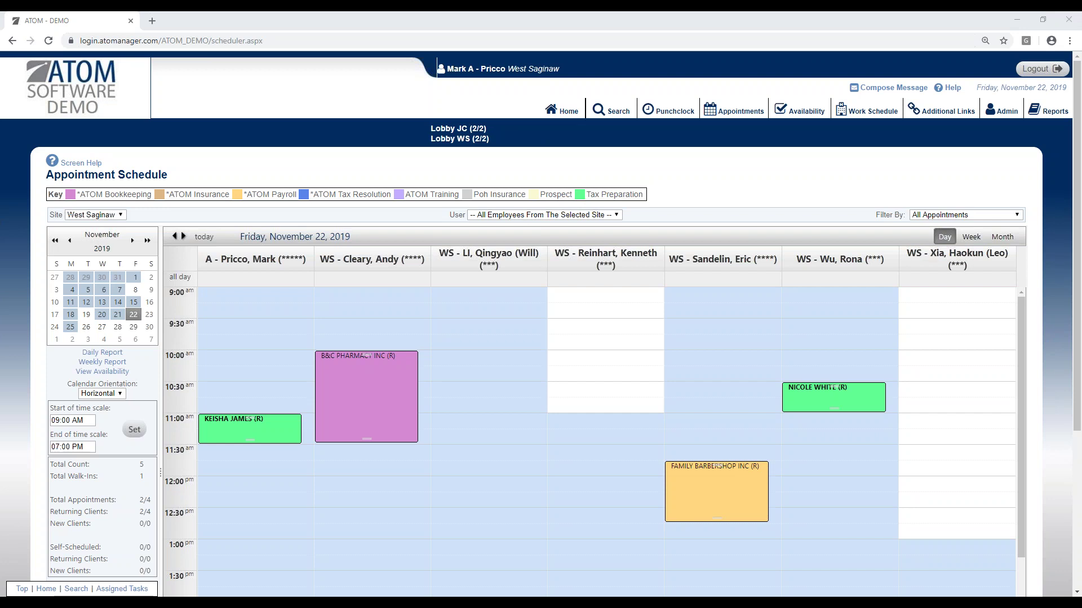
Step: Open the Drop Off (EZ) client's 2018 record, change its status to Tax Preparation, and save
left_click(562, 111)
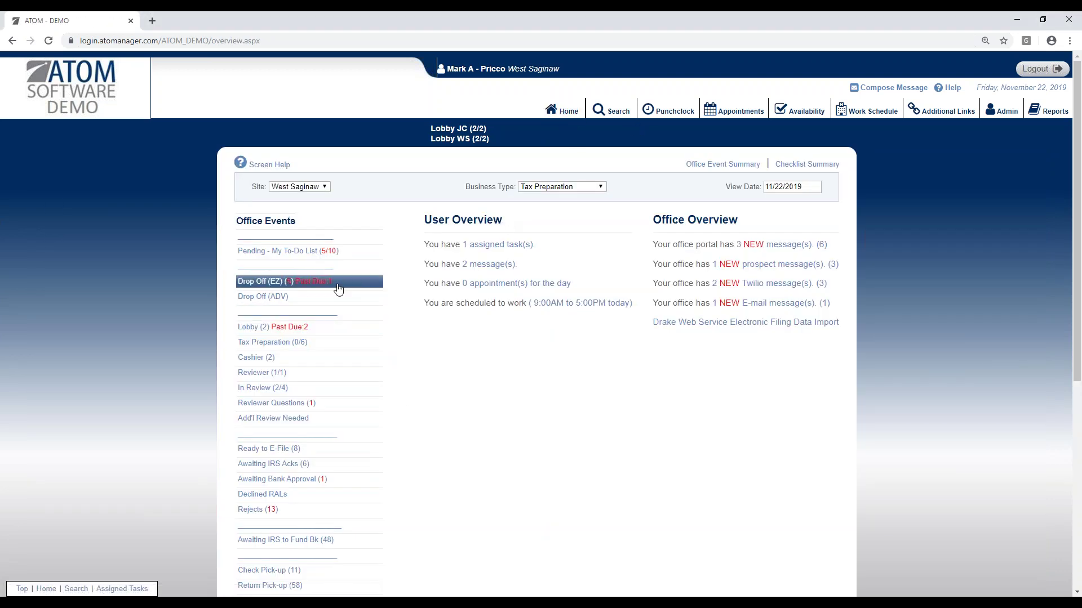
left_click(338, 282)
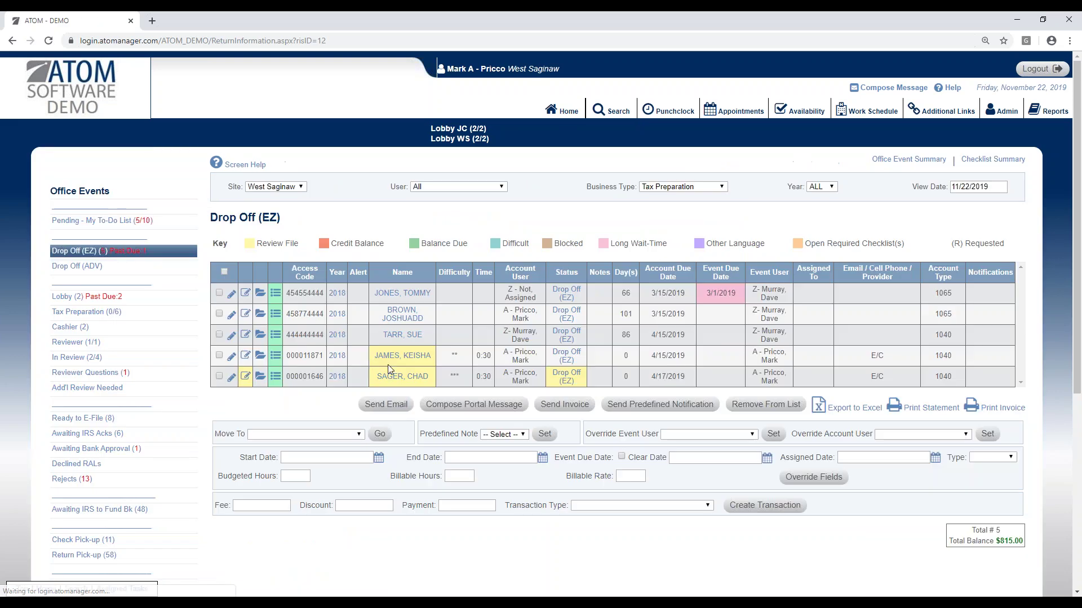
left_click(409, 357)
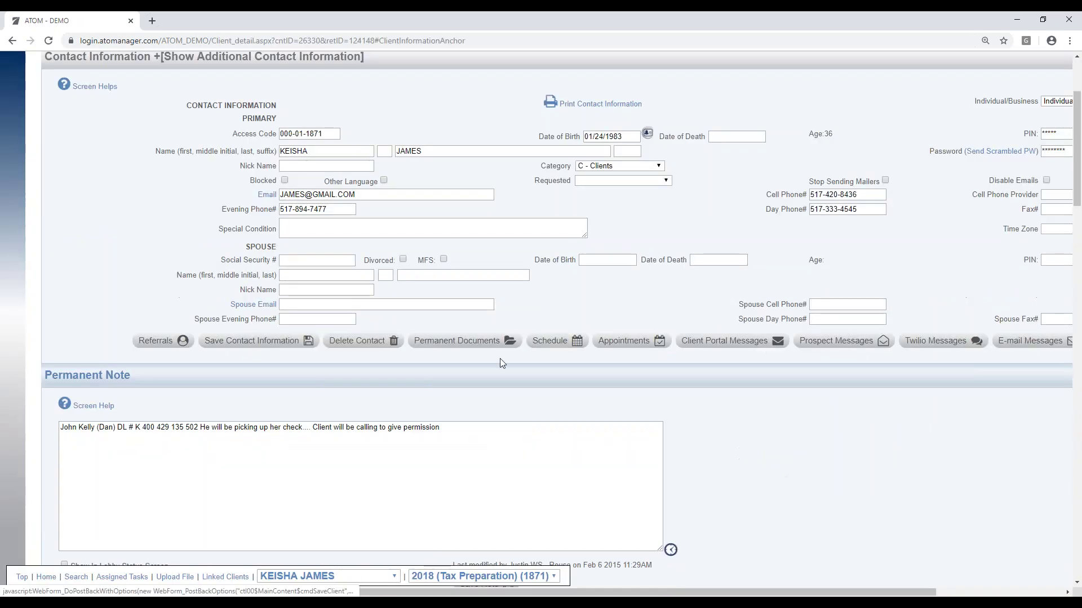
scroll(804, 415, "down", 6)
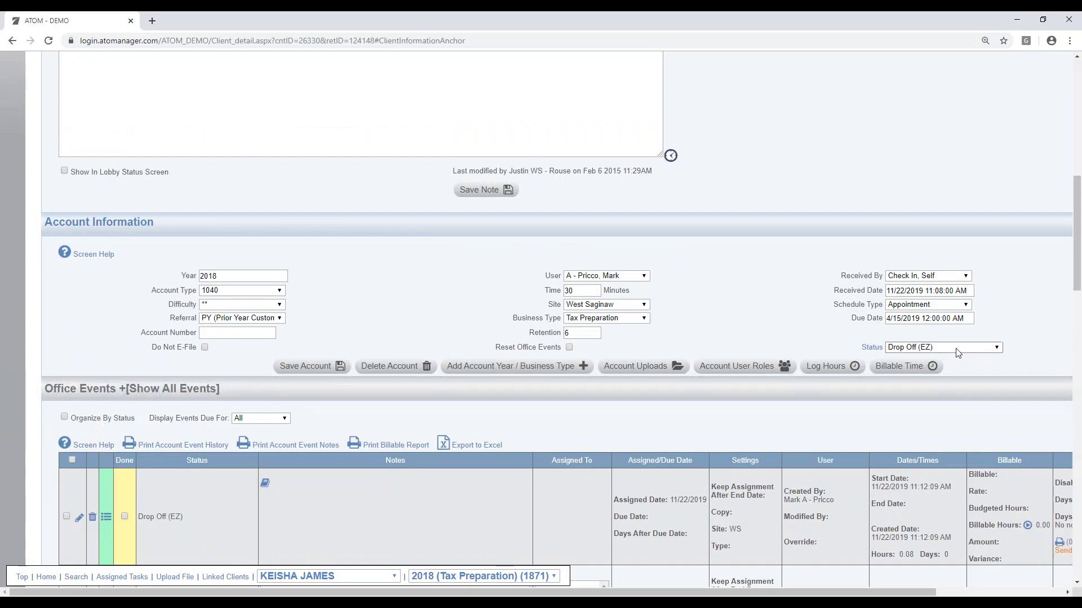
left_click(954, 348)
left_click(956, 433)
left_click(318, 367)
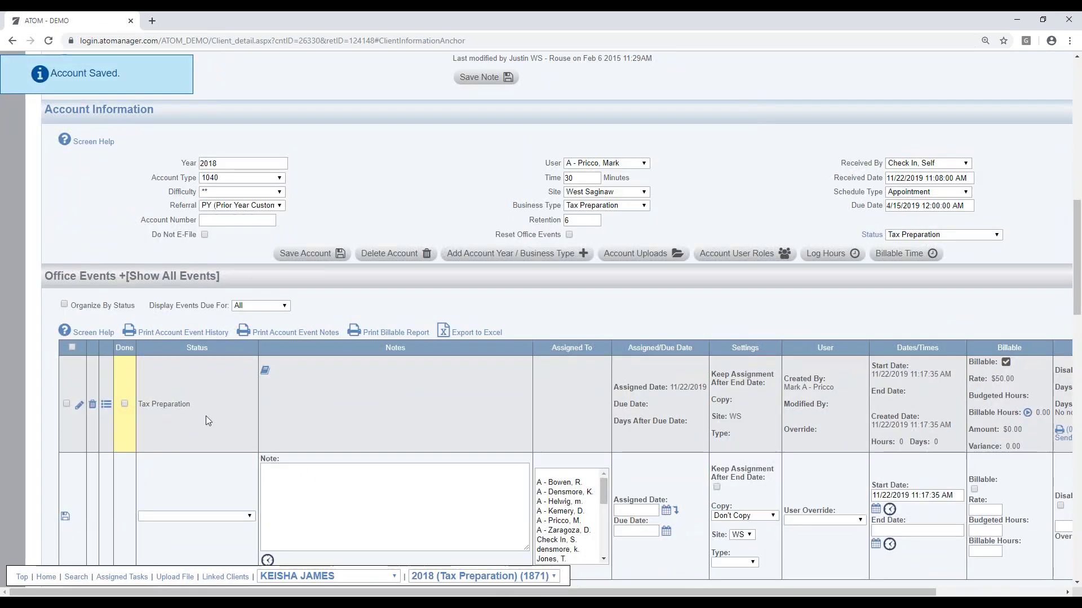
scroll(320, 408, "down", 1)
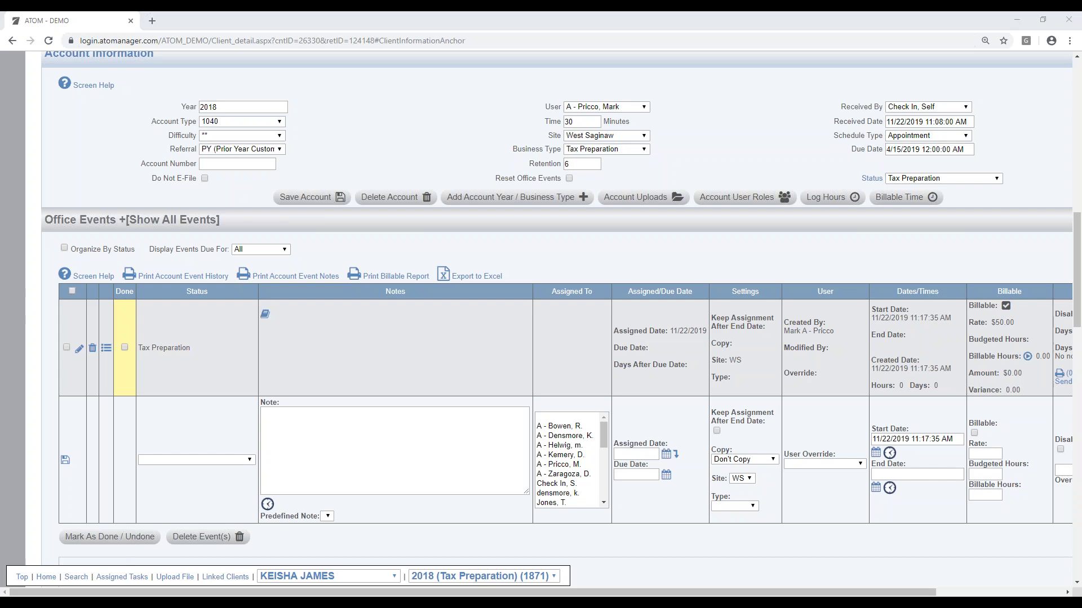
Step: Place File Explorer beside the client record and select the PDF 2019_11_18_11_29_38
key("super+e")
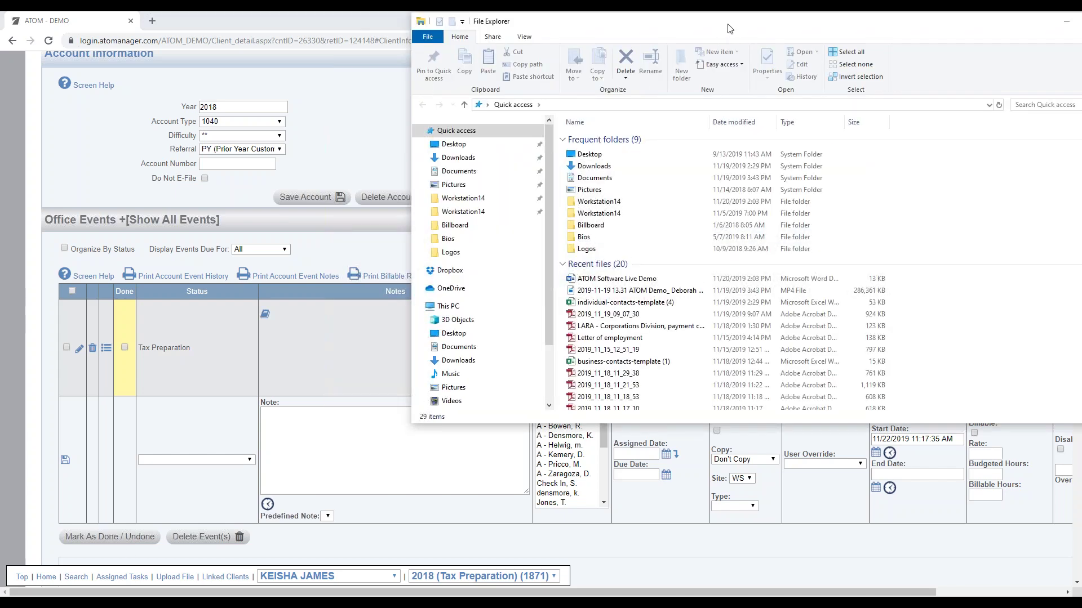
left_click_drag(727, 28, 759, 81)
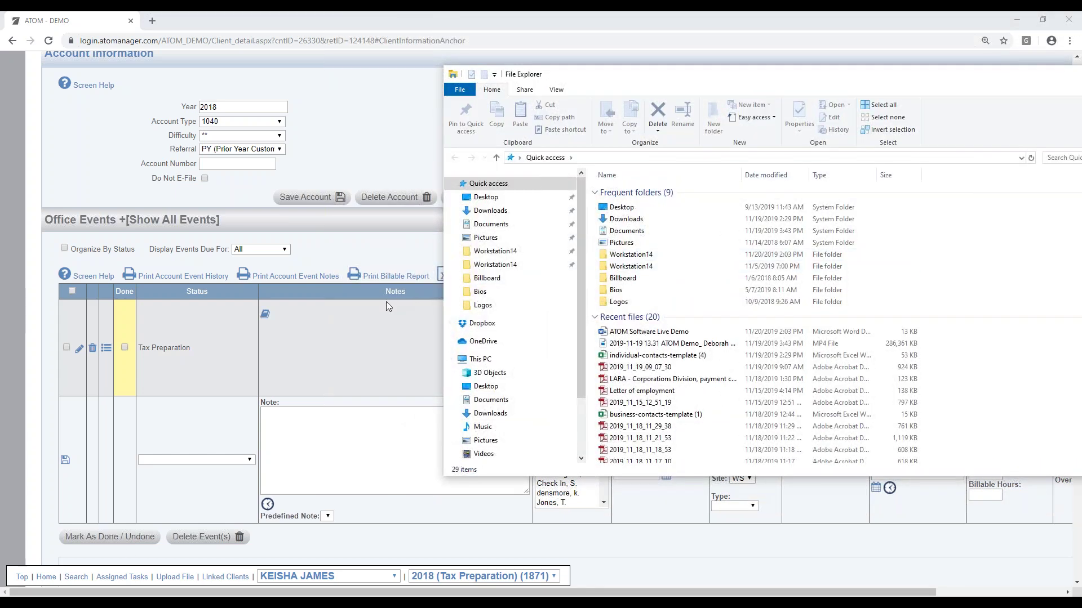
left_click(226, 577)
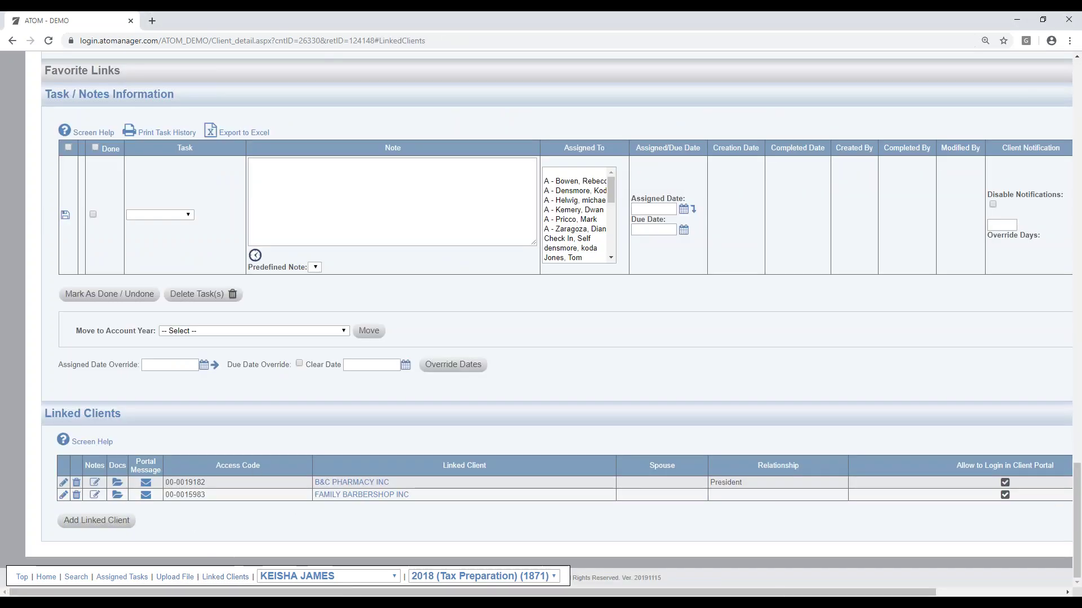
key("alt+Tab")
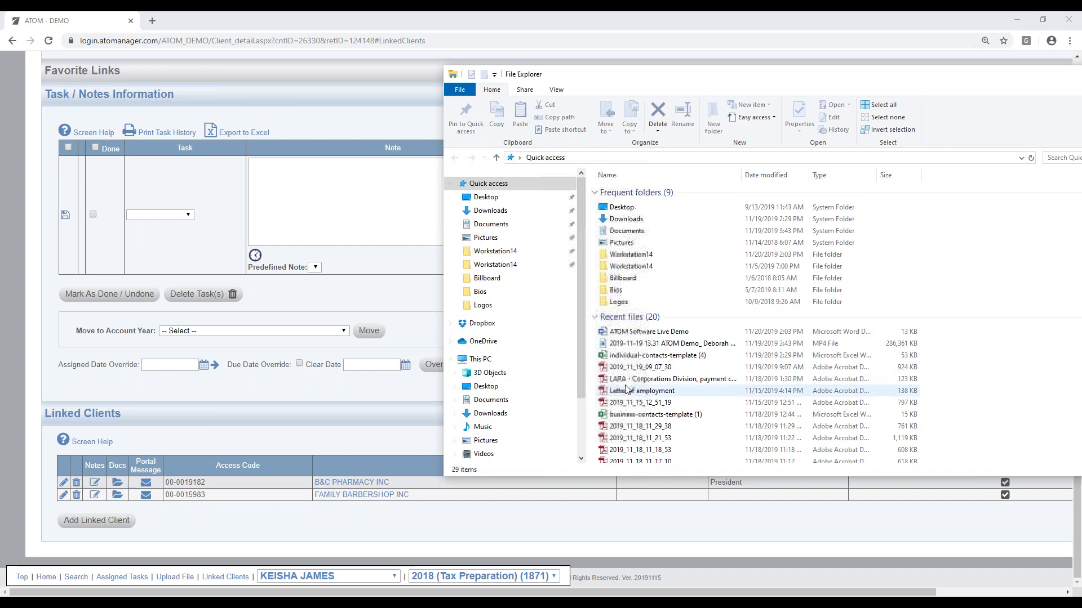
left_click_drag(625, 427, 653, 383)
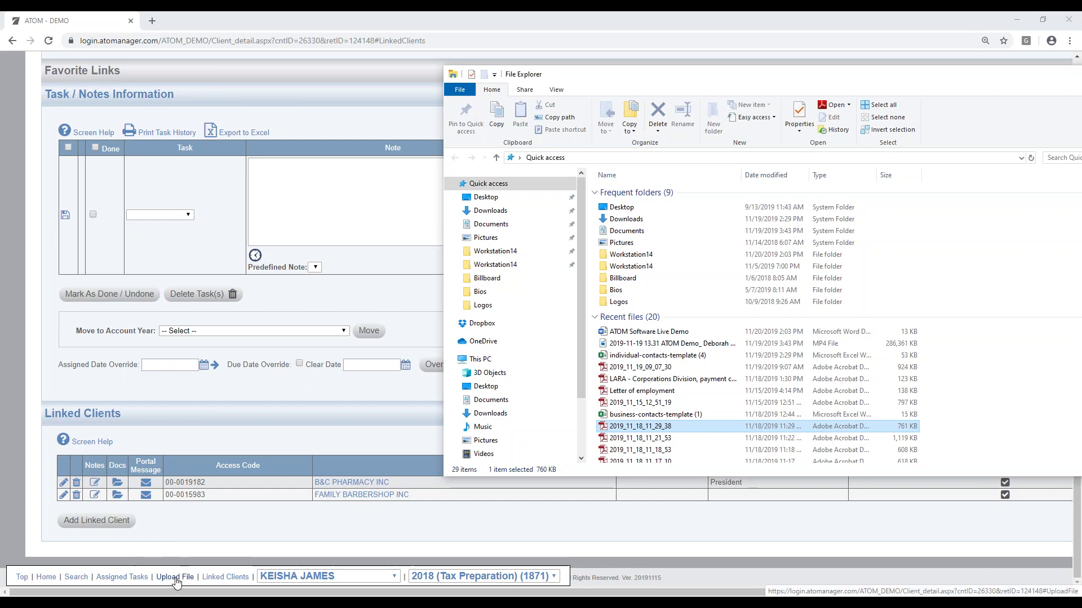
Step: Drop the PDF into Upload File, classify it as 03. REVIEWER DOCS, and save
left_click(176, 577)
key("alt+Tab")
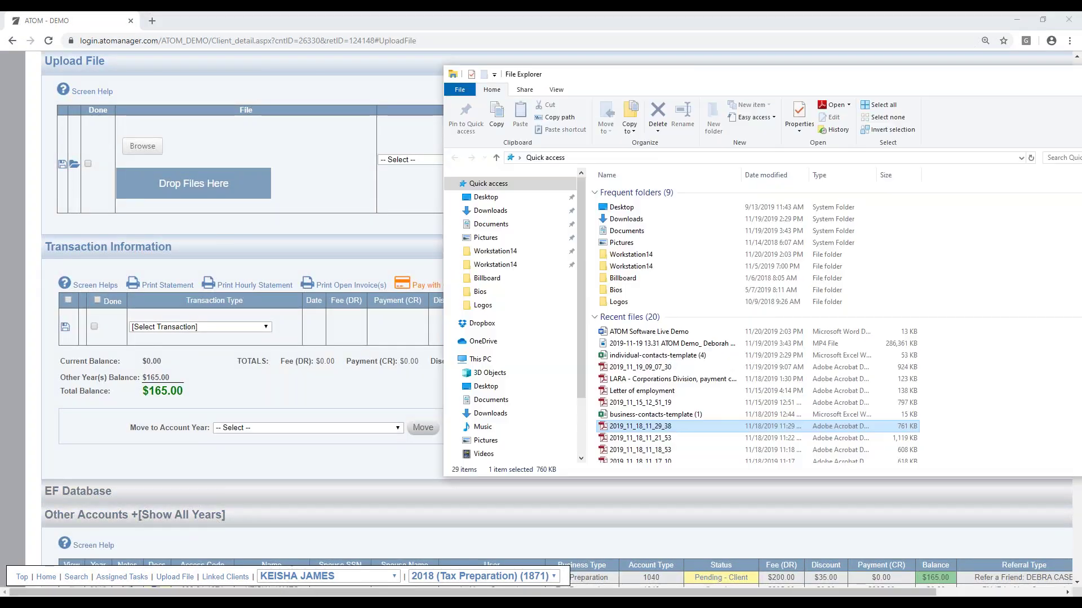
left_click_drag(610, 427, 247, 191)
left_click(494, 160)
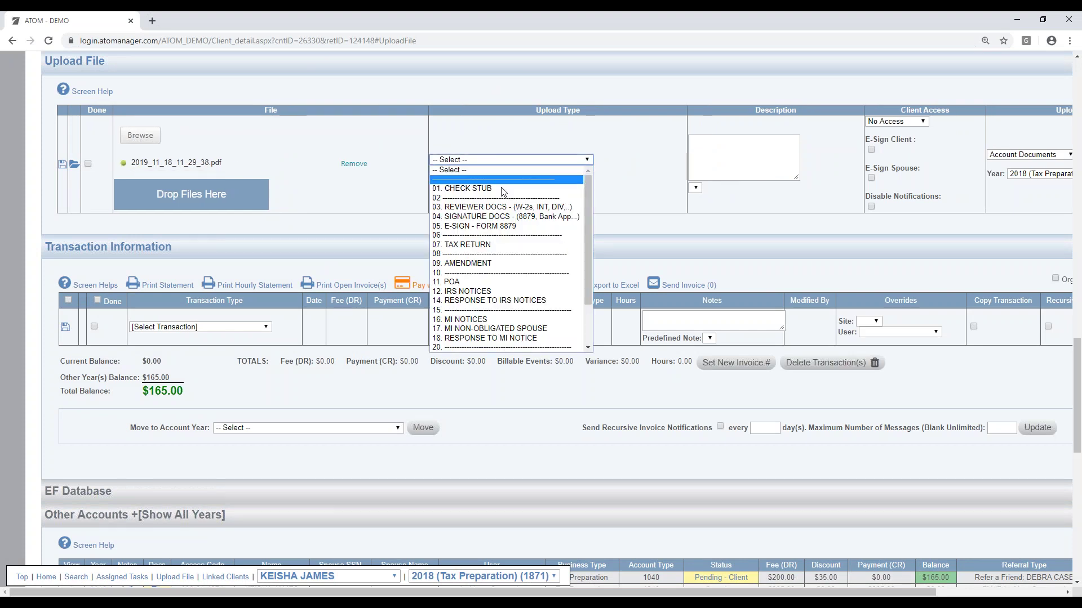
left_click(503, 209)
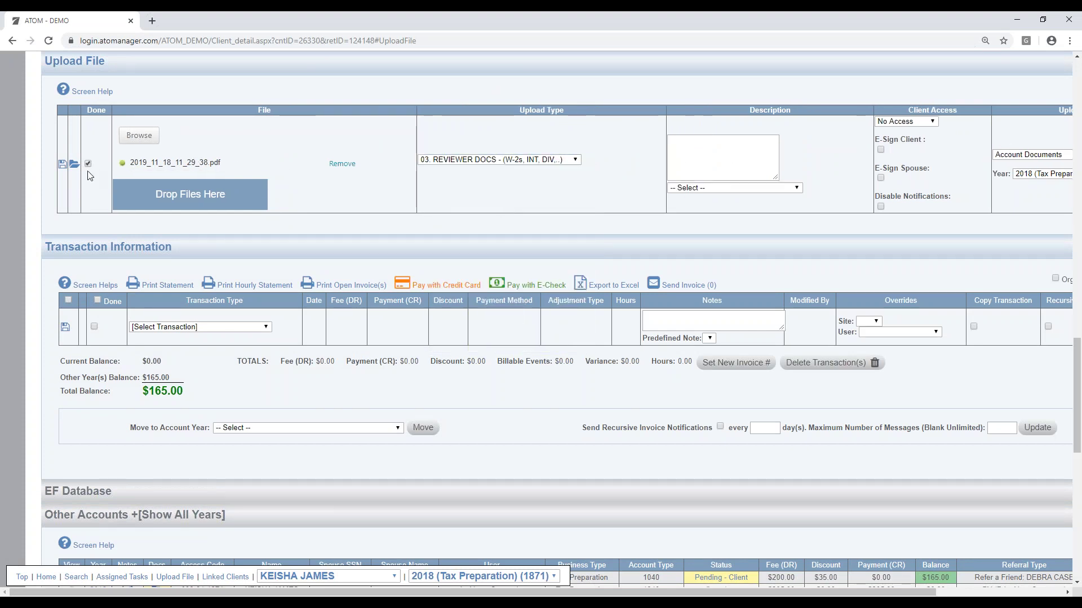
left_click(63, 164)
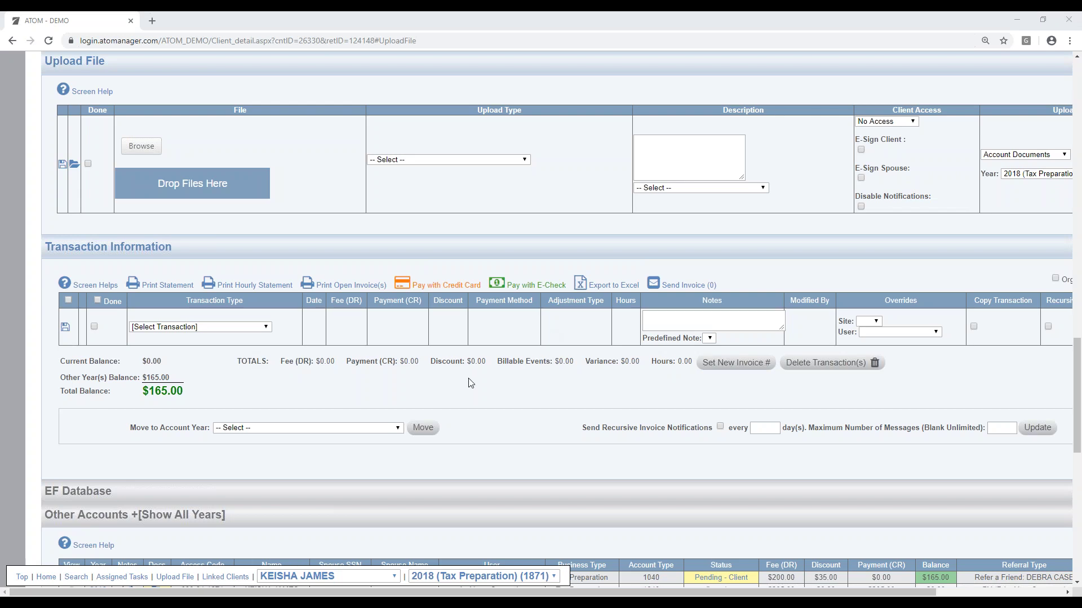
scroll(757, 350, "up", 12)
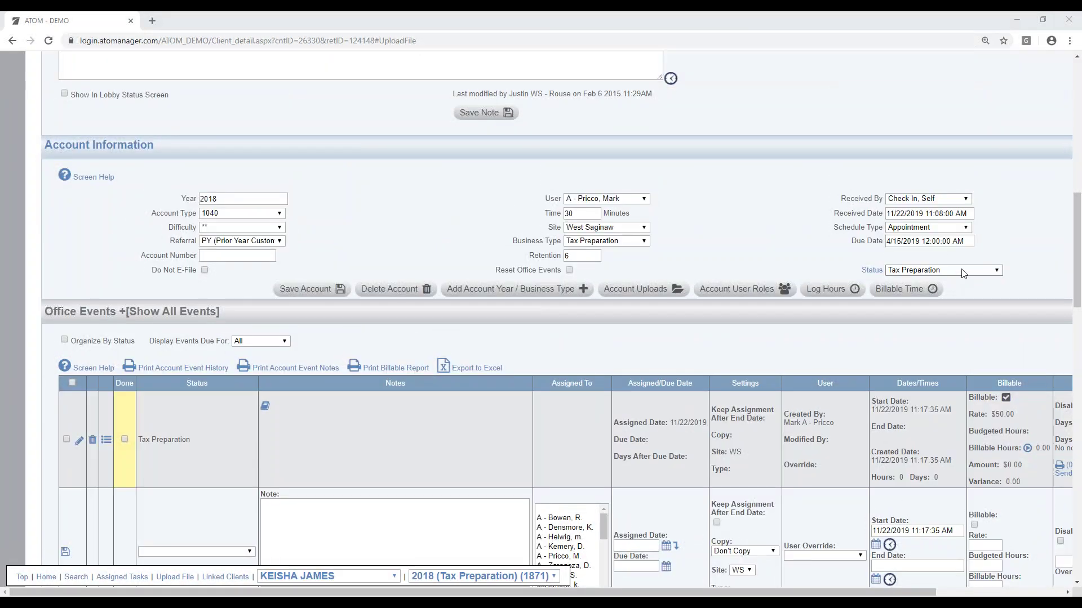
left_click(962, 272)
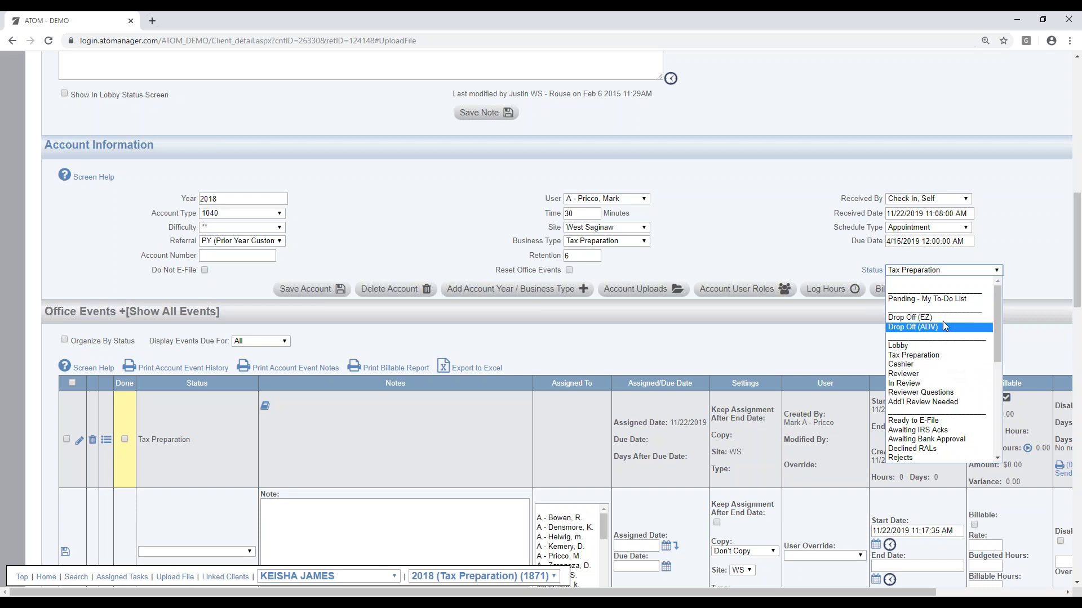
mouse_move(996, 334)
left_mouse_down()
mouse_move(994, 431)
mouse_move(991, 314)
left_mouse_up()
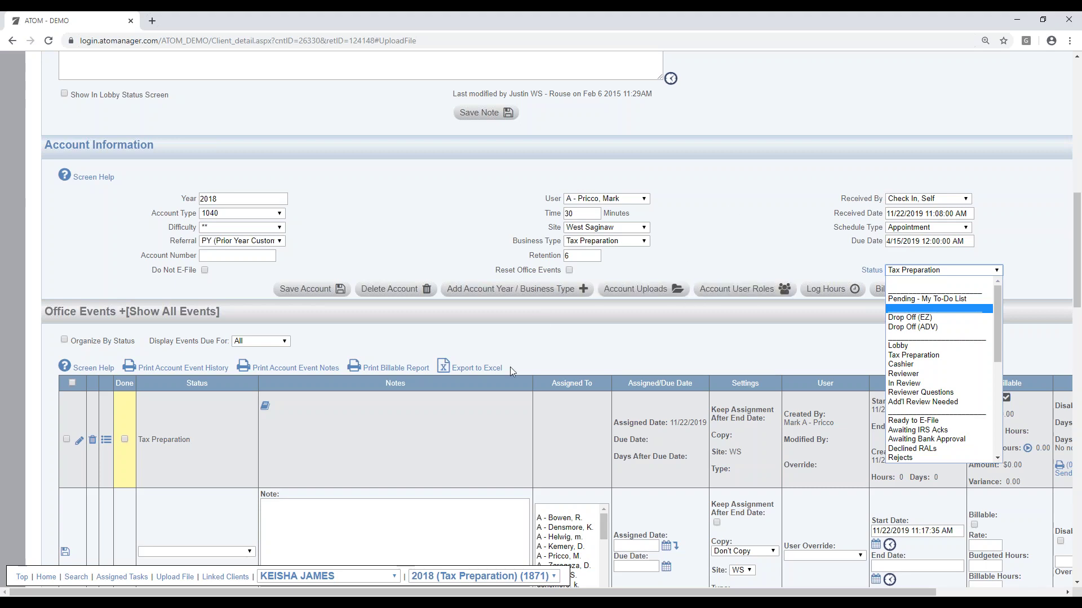
left_click(445, 417)
scroll(445, 416, "down", 5)
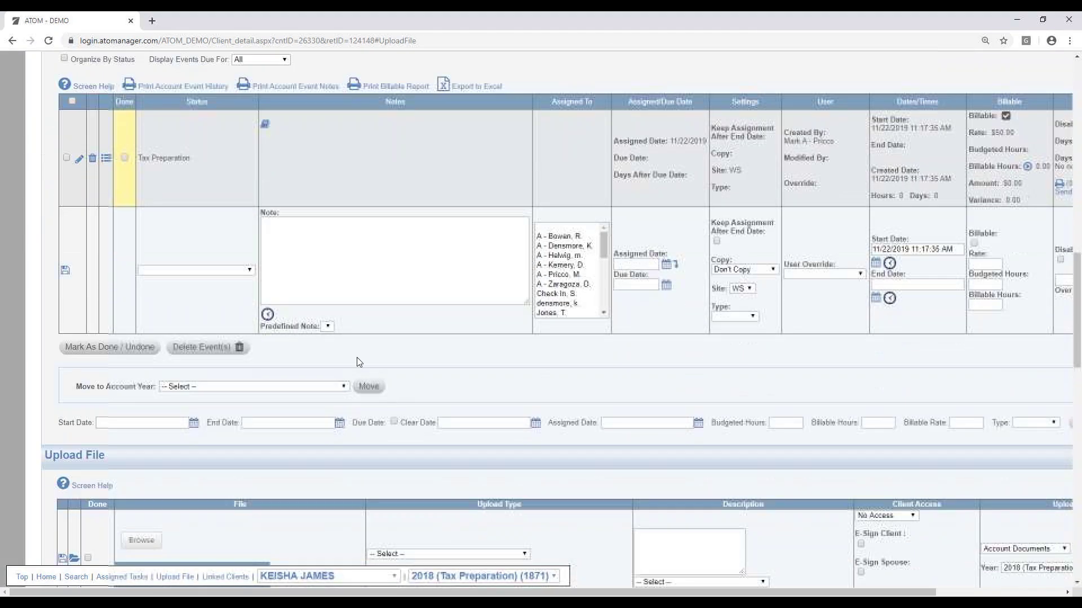
scroll(317, 325, "down", 4)
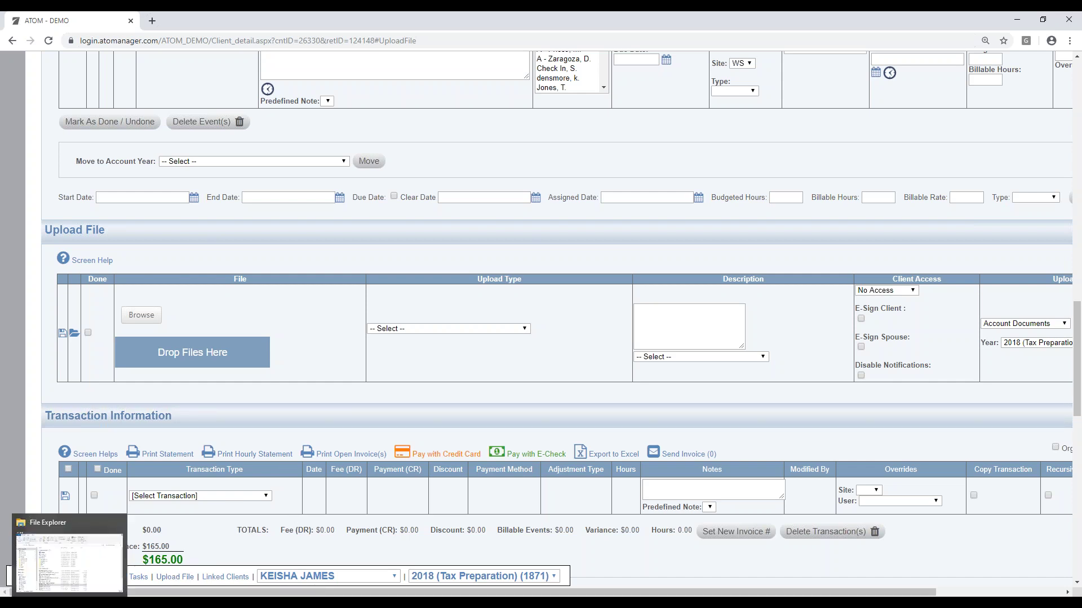
Step: Upload 2019_11_18_11_21_53.pdf as 05. E-SIGN - FORM 8879 with Full Access and save it
left_click(88, 592)
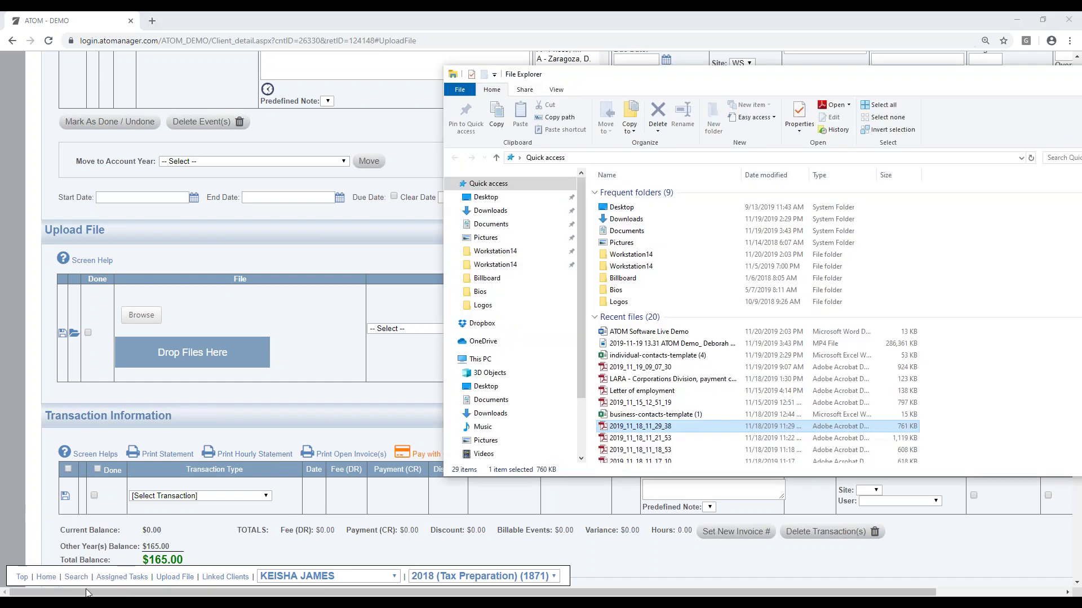
left_click(622, 440)
left_click_drag(623, 443, 240, 352)
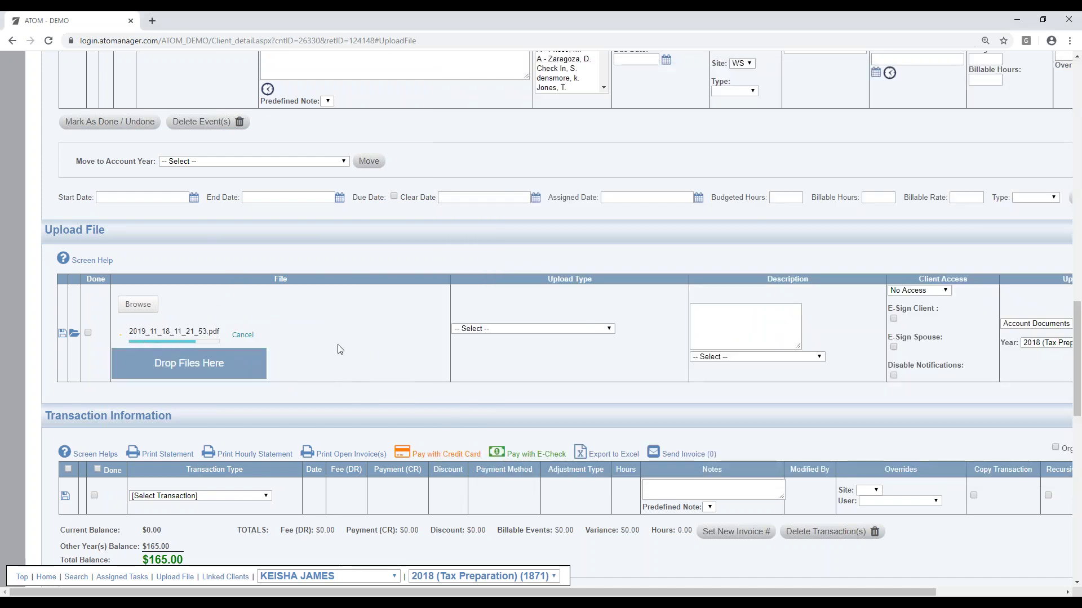
left_click(538, 329)
left_click(523, 396)
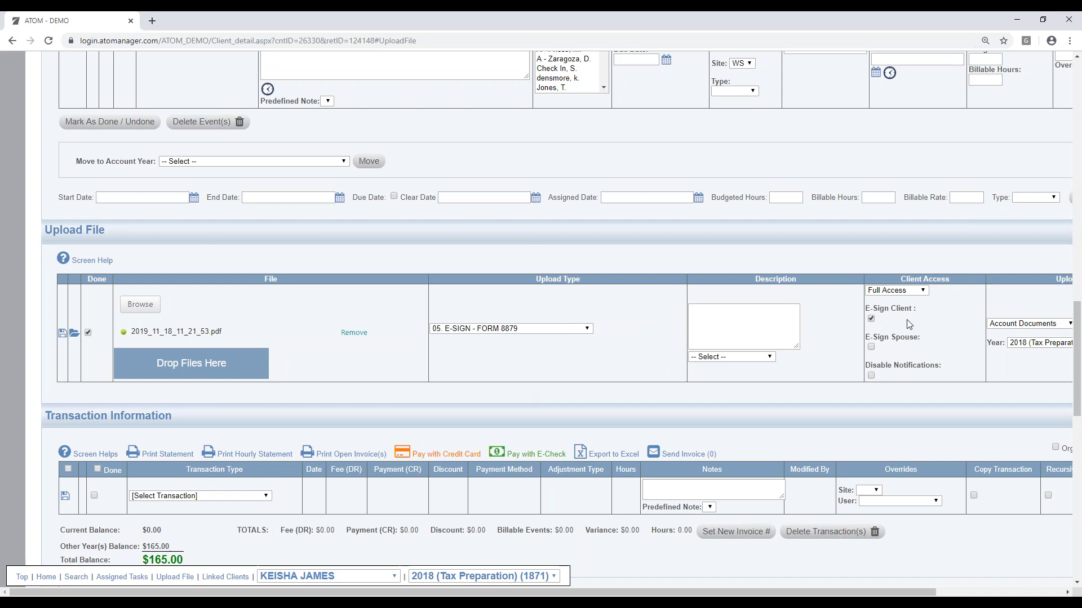
left_click(922, 294)
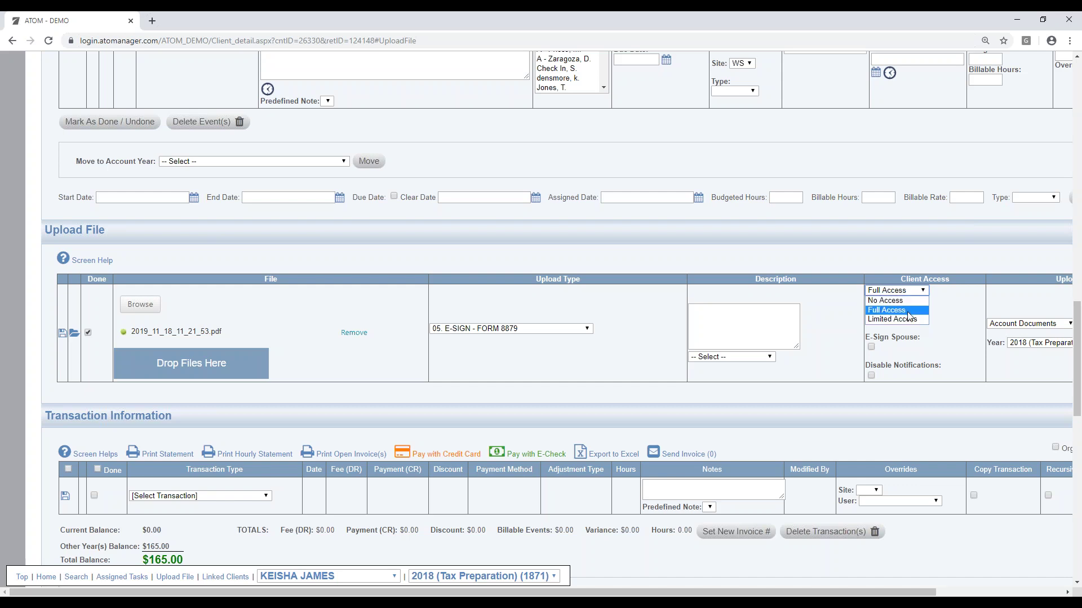
left_click(908, 314)
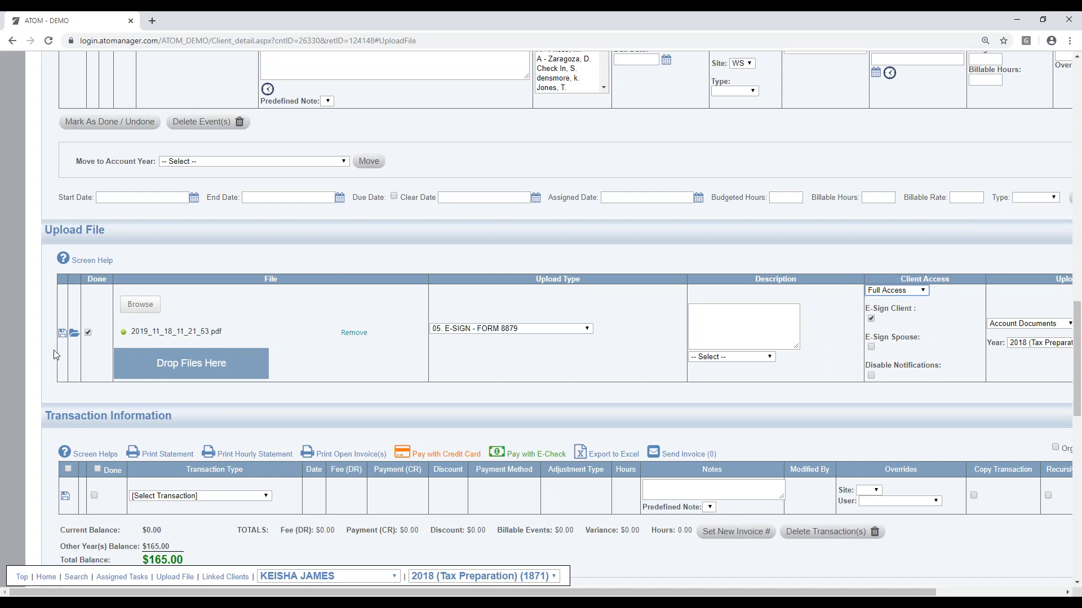
left_click(62, 334)
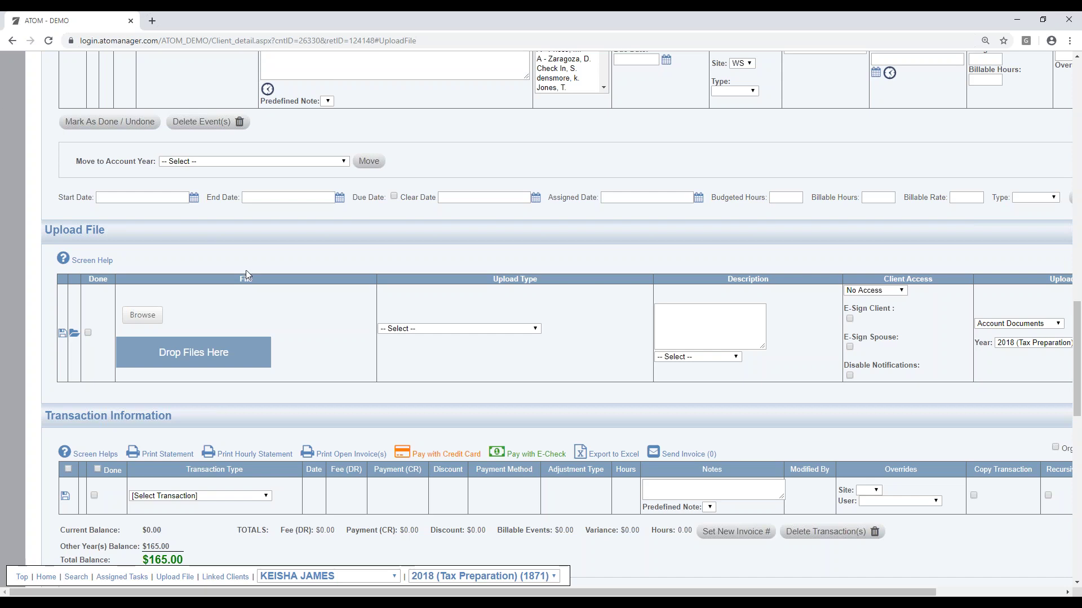
Step: Upload 2019_11_15_12_51_19.pdf as 07. TAX RETURN with client notifications kept on, and save it
left_click(103, 596)
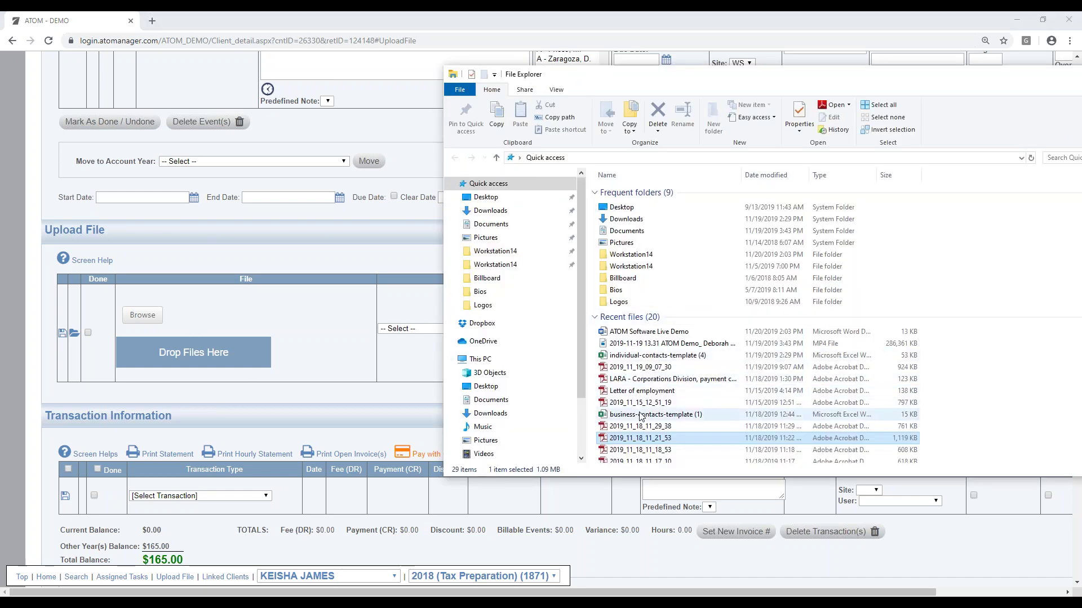
left_click_drag(639, 402, 210, 358)
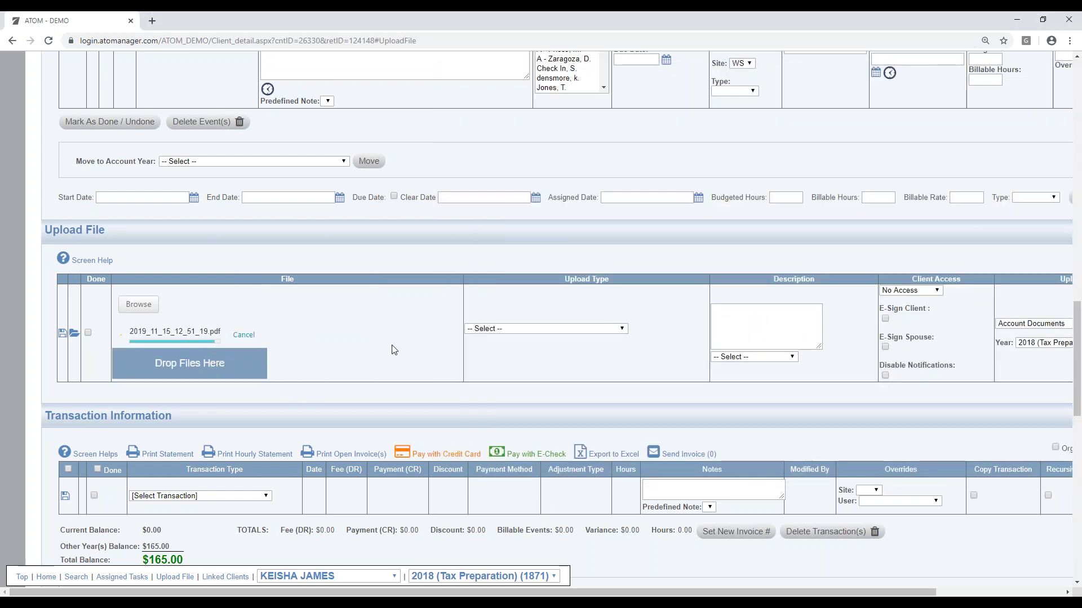
left_click(510, 328)
left_click(509, 416)
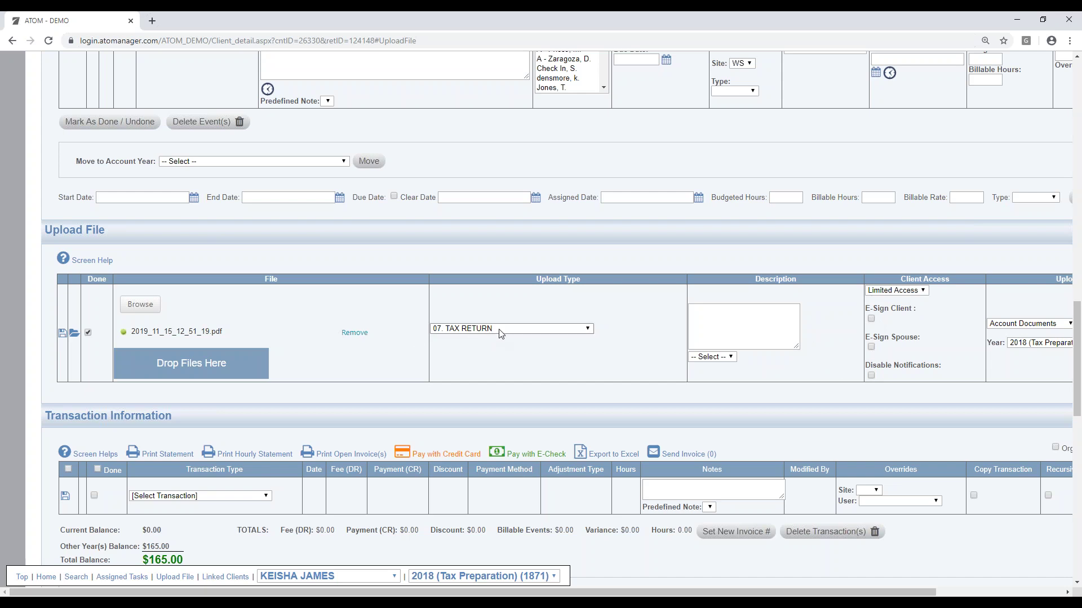
left_click(871, 376)
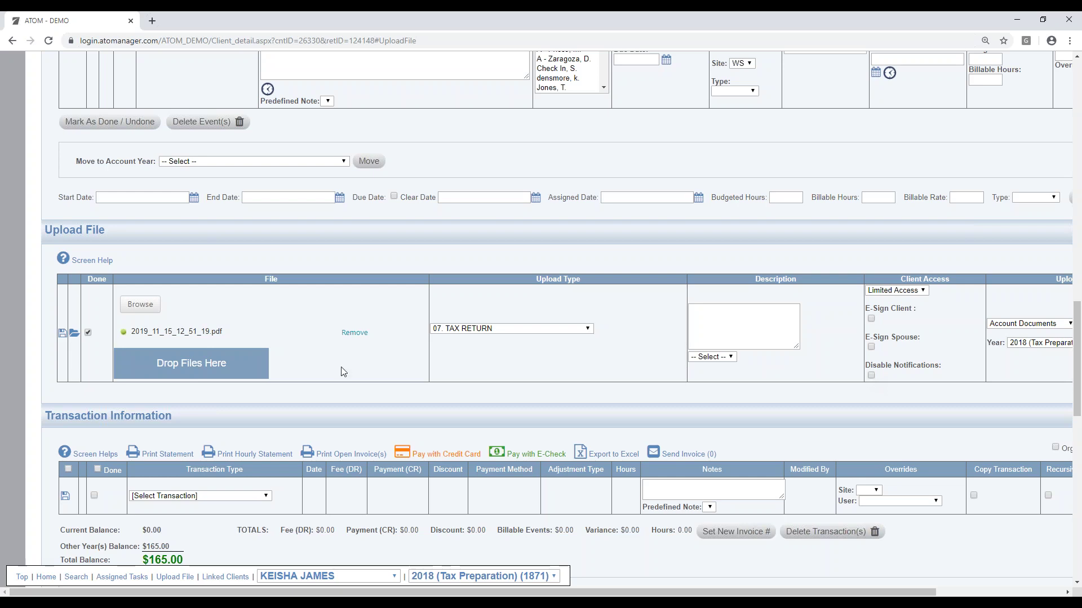
left_click(62, 333)
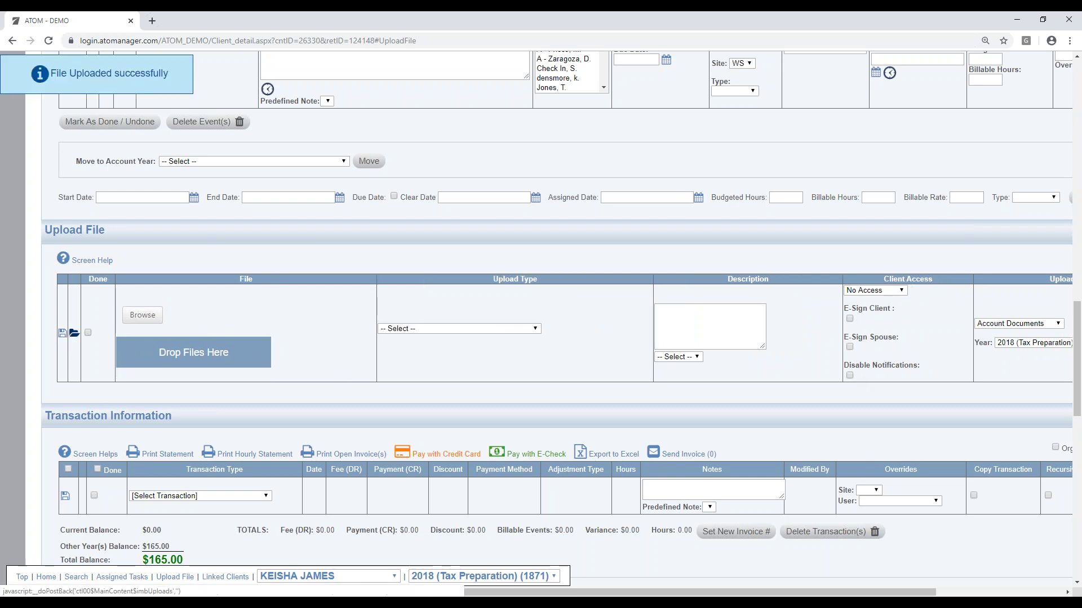
Step: Expand Other Accounts with Show All Years to list 2013 through 2017, then return to Upload File
scroll(207, 364, "down", 3)
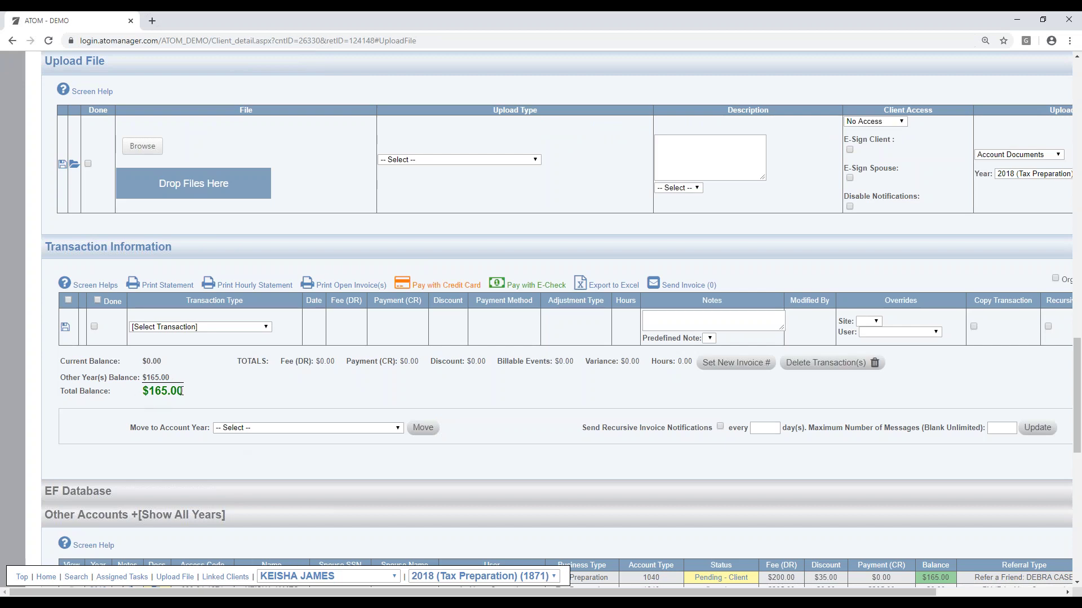
scroll(499, 438, "down", 3)
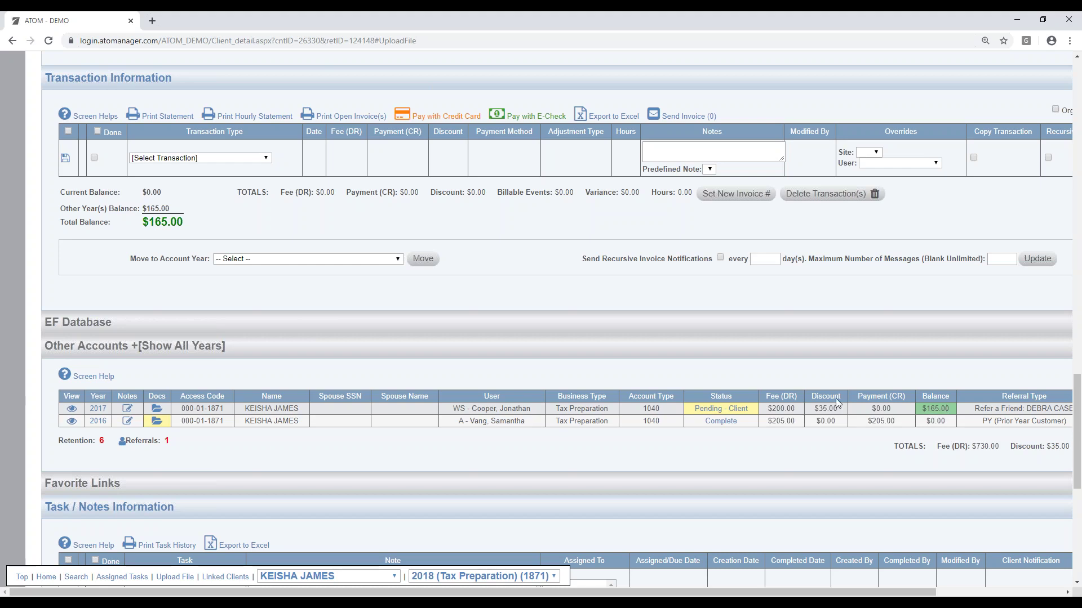
scroll(835, 398, "up", 4)
scroll(765, 394, "down", 1)
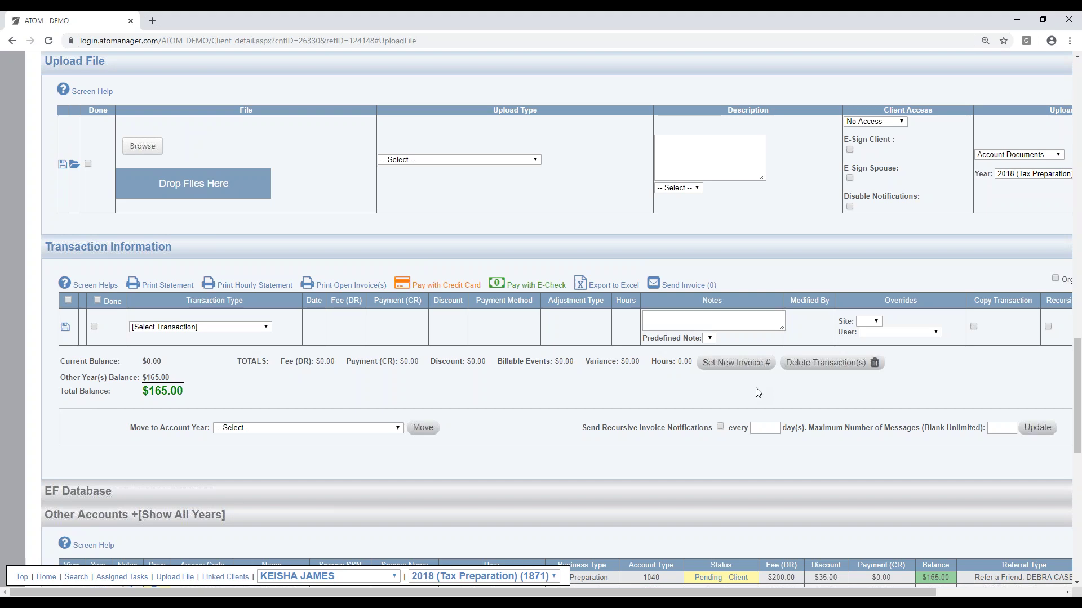
scroll(599, 377, "down", 2)
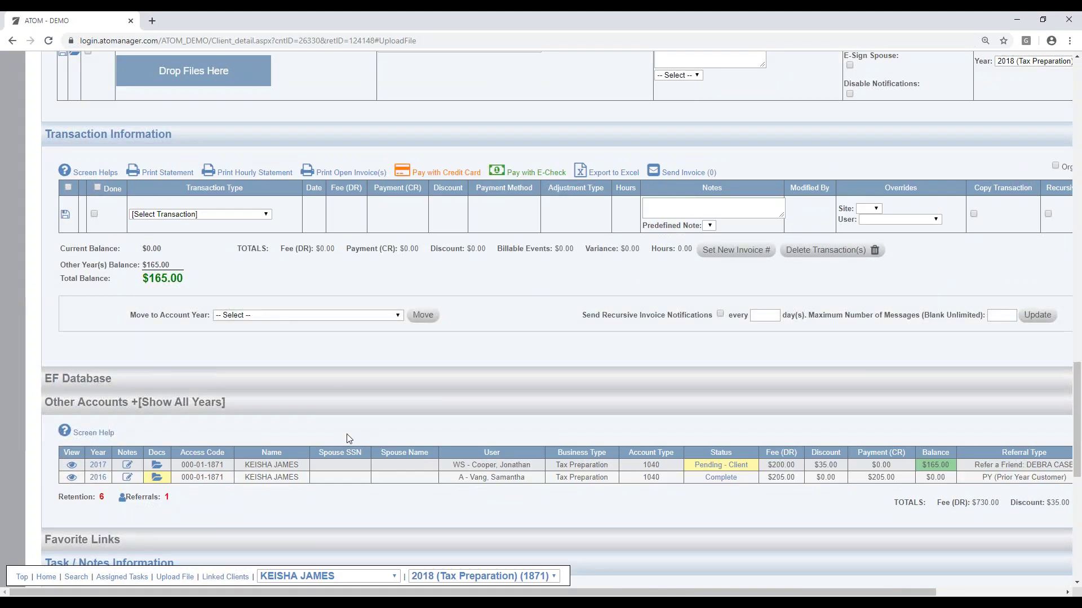
left_click(367, 404)
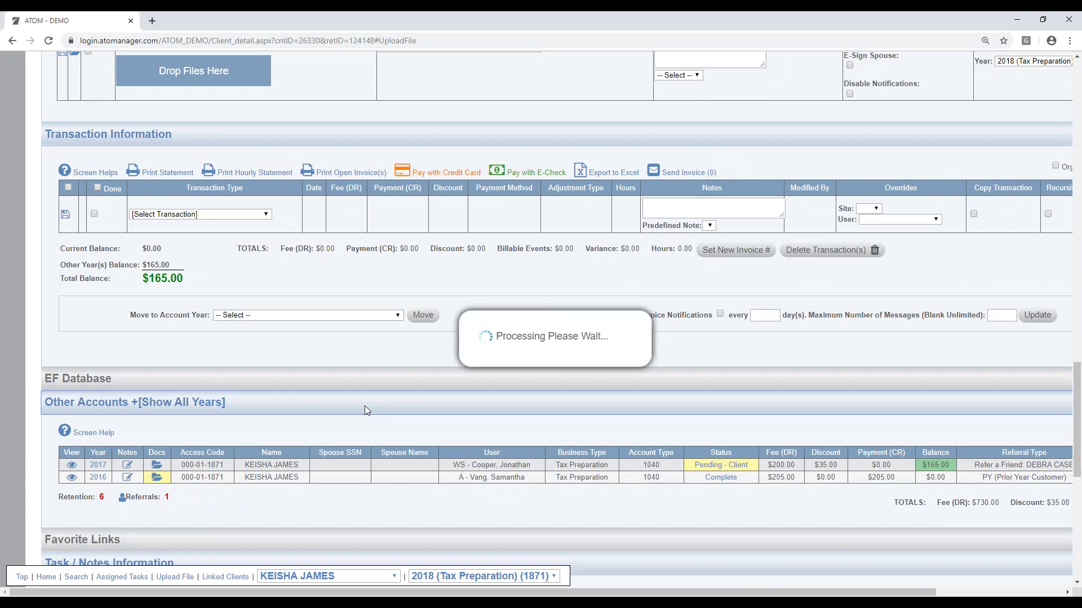
scroll(360, 408, "down", 2)
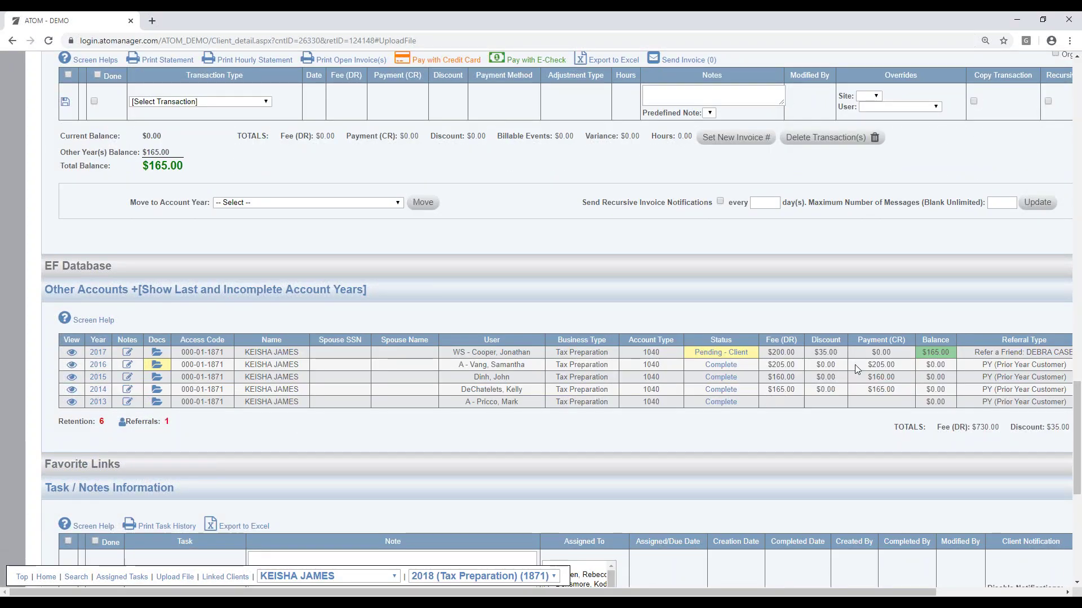
scroll(778, 360, "up", 2)
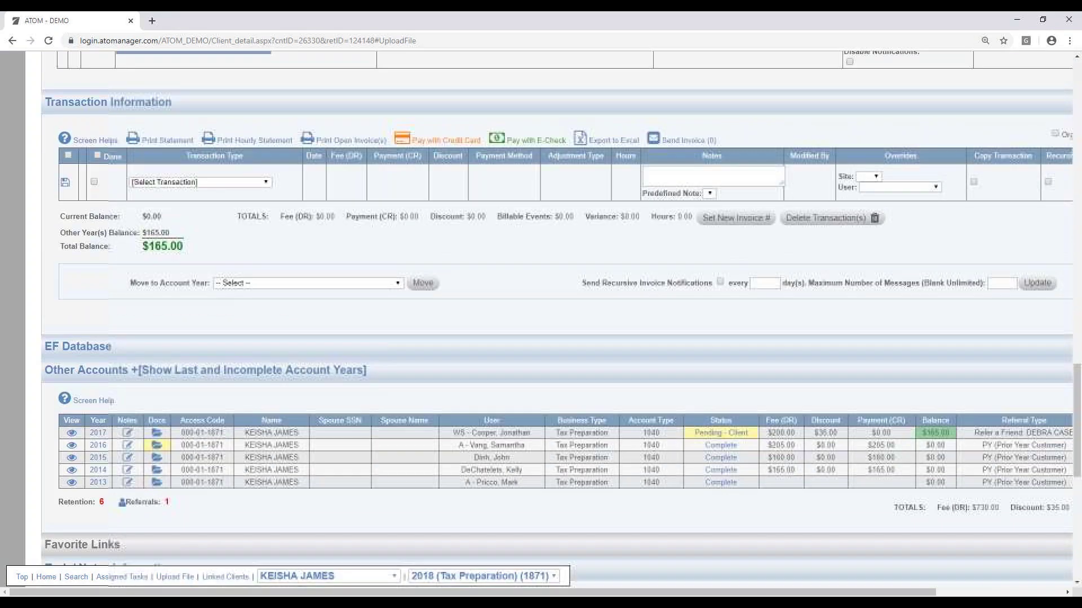
scroll(763, 347, "up", 3)
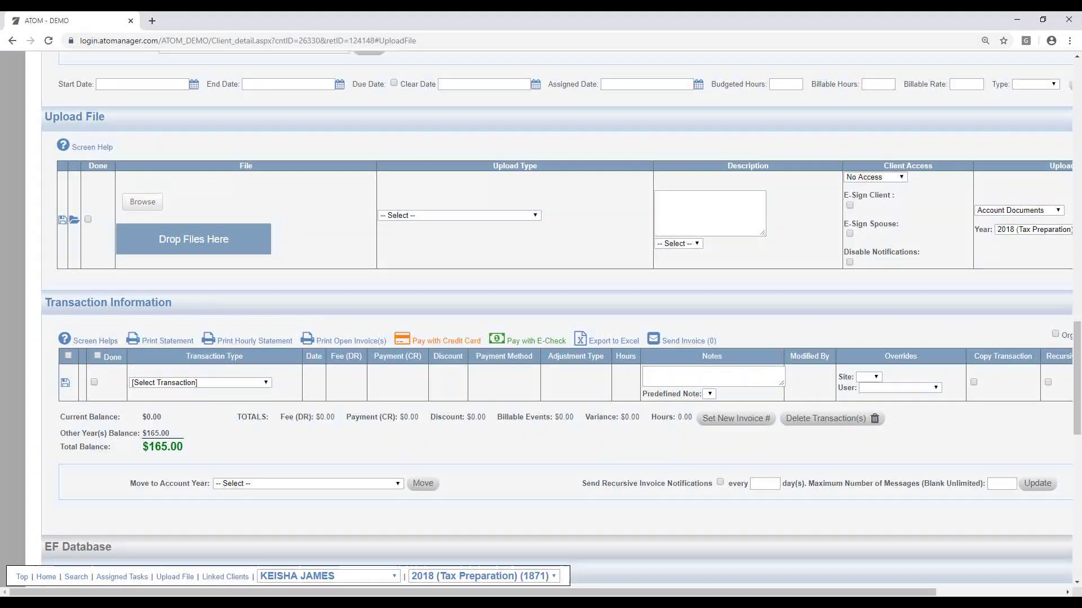
scroll(927, 475, "down", 3)
Step: Add a $200 Fee - Tax Prep - (CY) transaction to the client's 2018 account
scroll(237, 304, "up", 3)
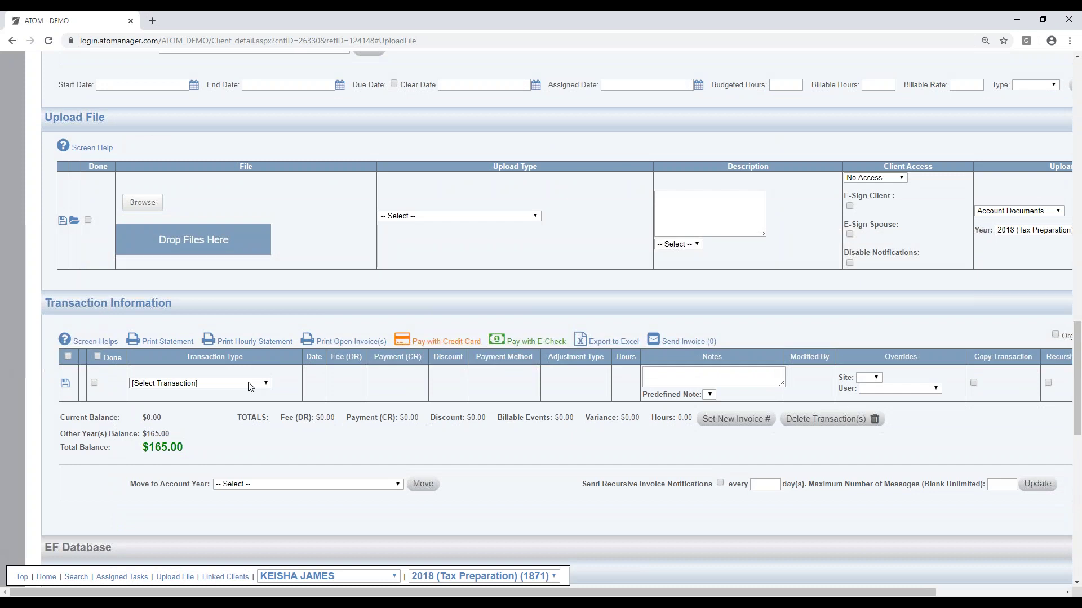
left_click(252, 383)
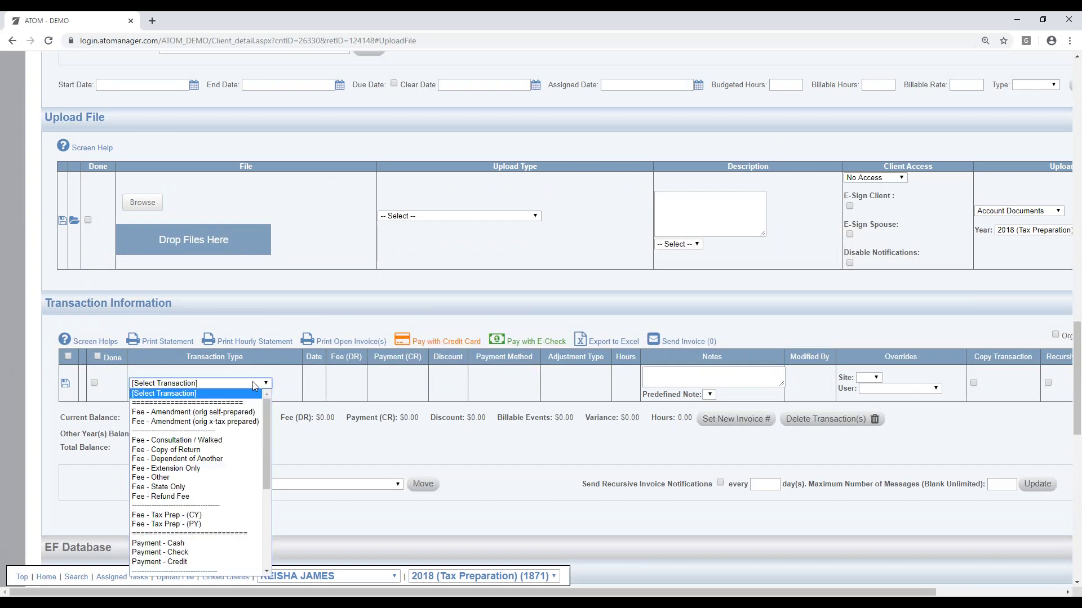
left_click(231, 514)
left_click(356, 388)
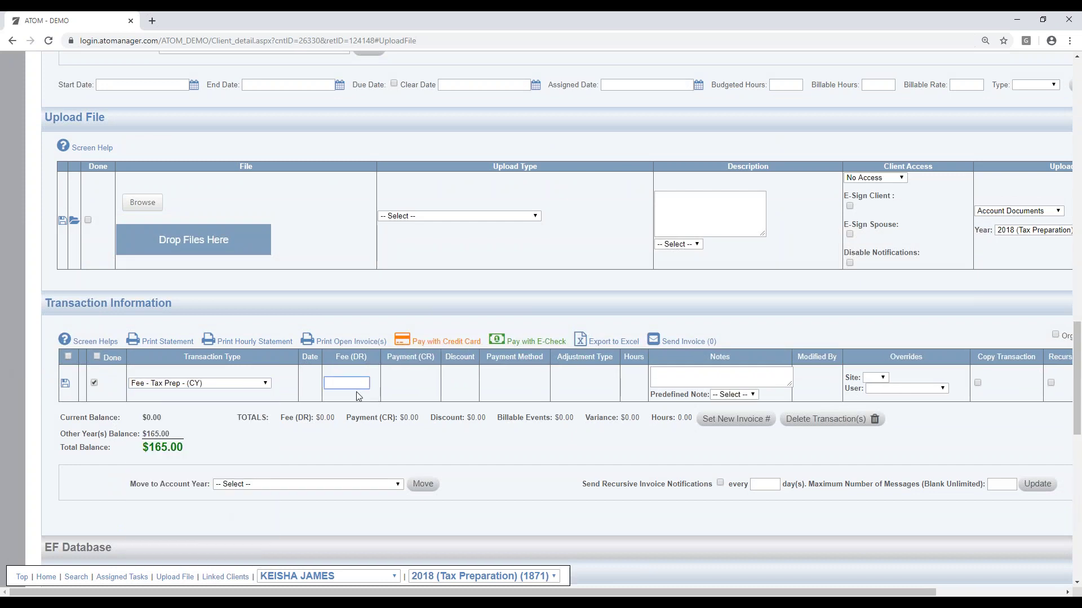
left_click(64, 384)
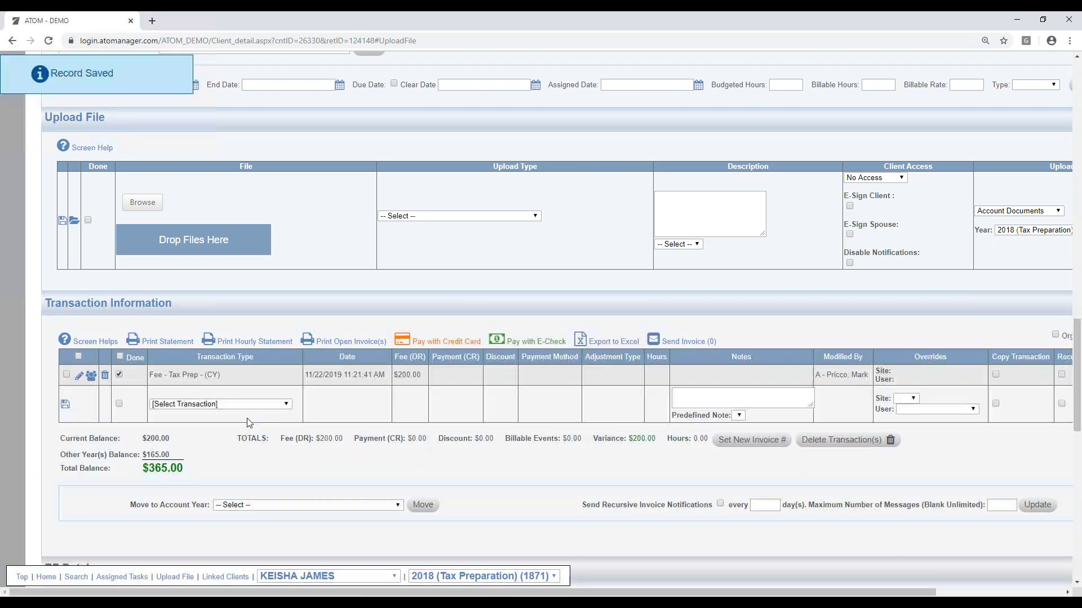
Step: Clear Done on the $200 fee and print its open invoice showing $200.00 due
left_click(119, 374)
left_click(1037, 505)
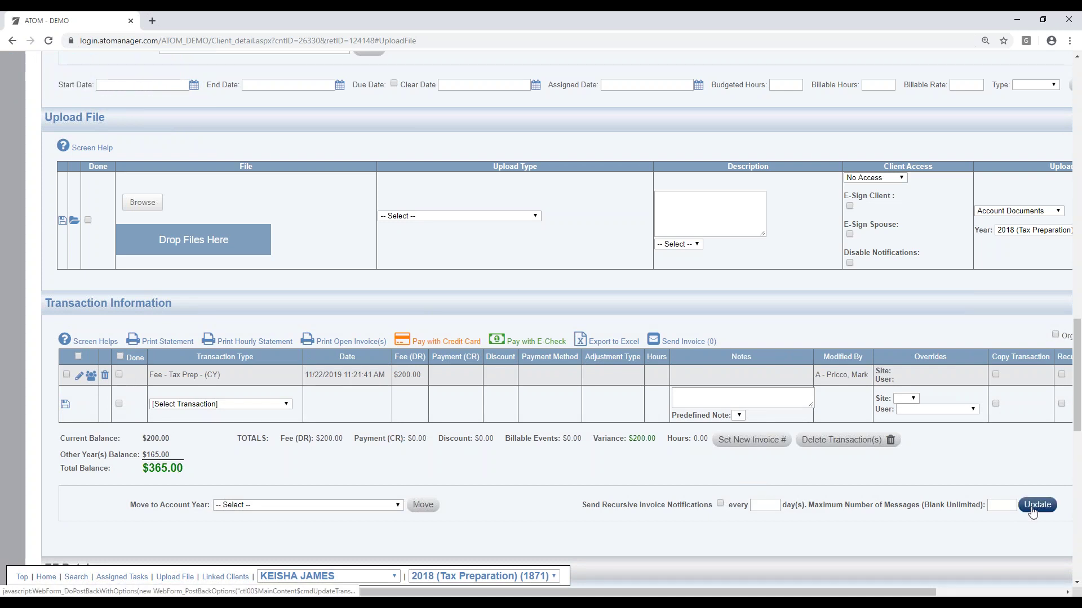
left_click(341, 342)
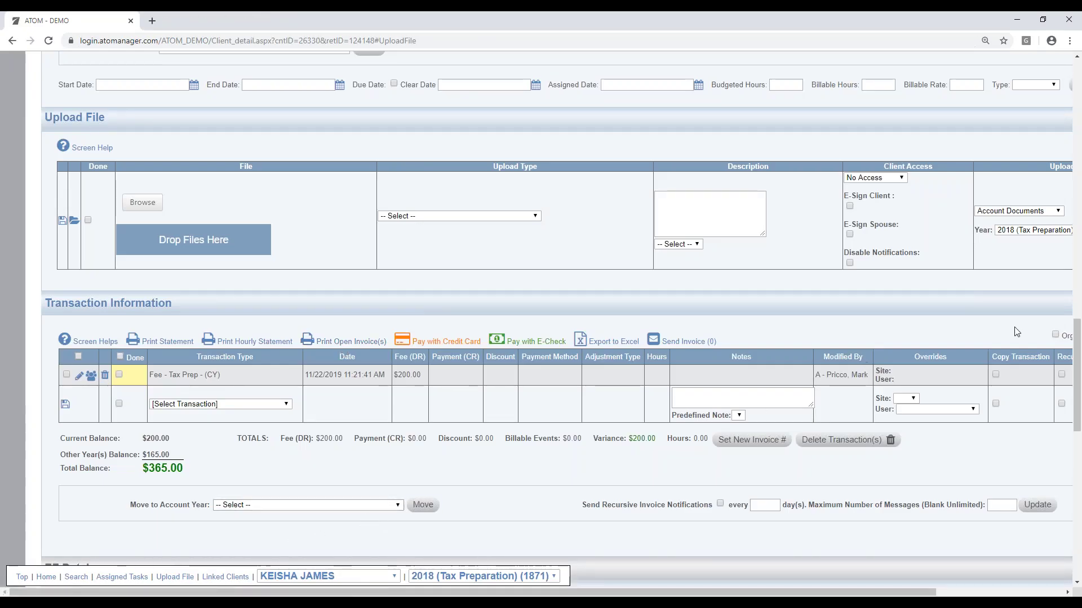
scroll(593, 284, "down", 3)
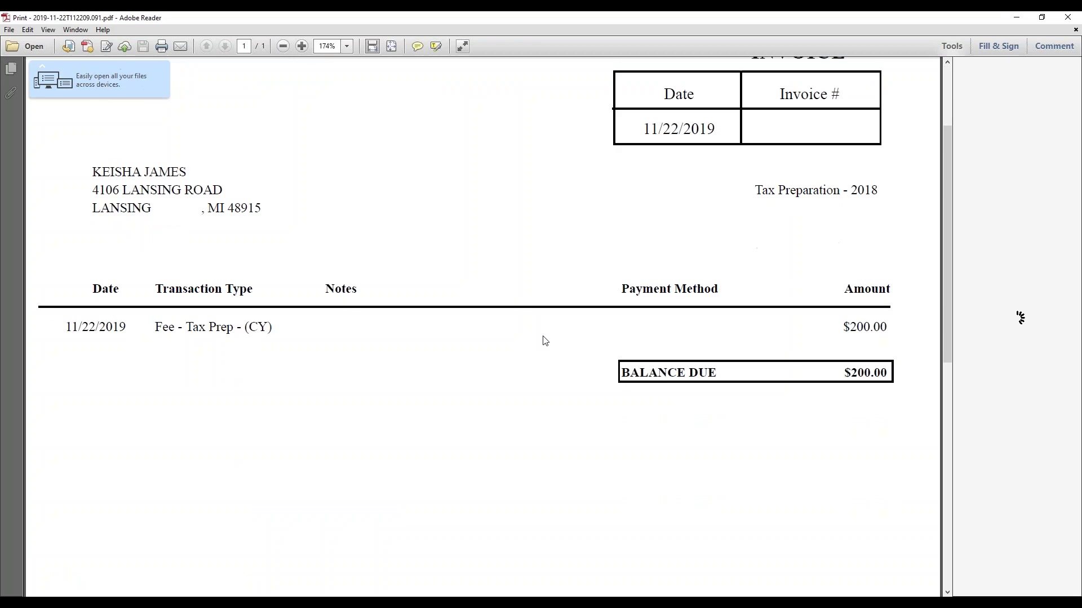
scroll(820, 357, "up", 3)
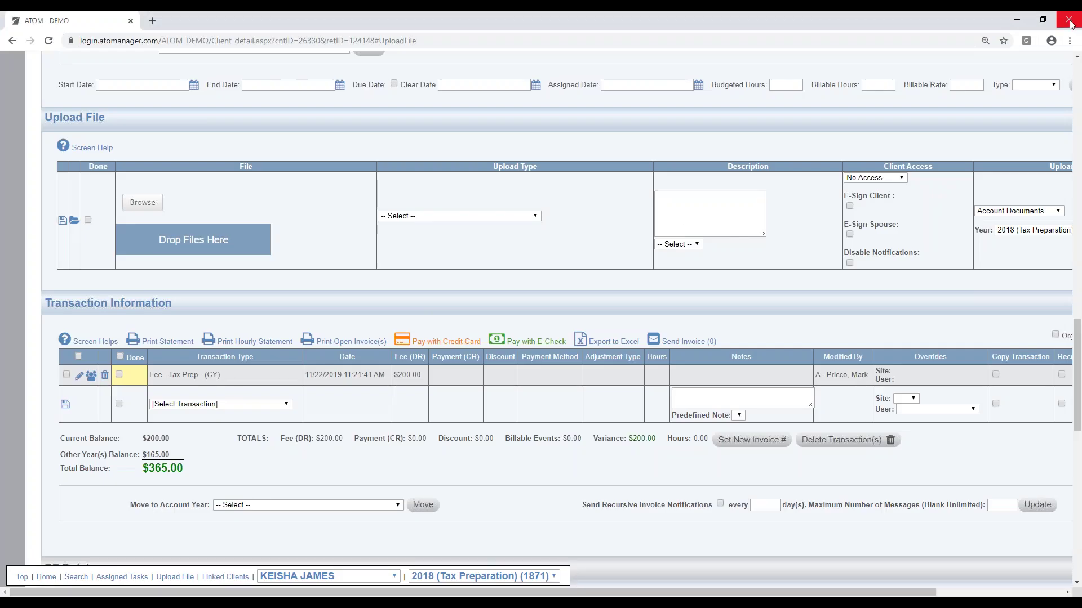
left_click(1067, 18)
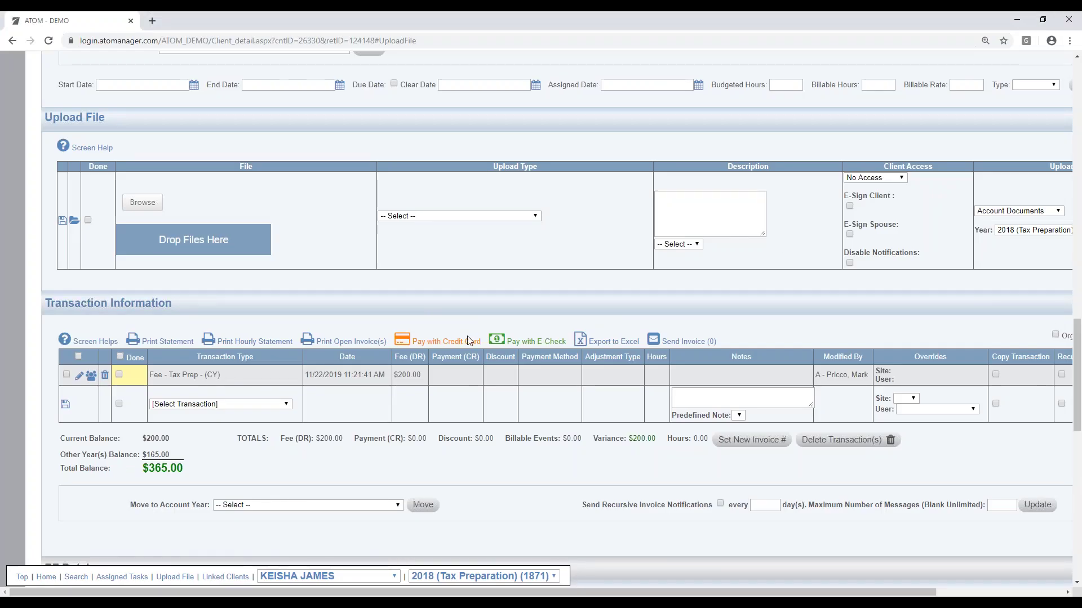
Step: Drag the Internet Explorer client portal window over the Chrome staff page
scroll(468, 335, "up", 1)
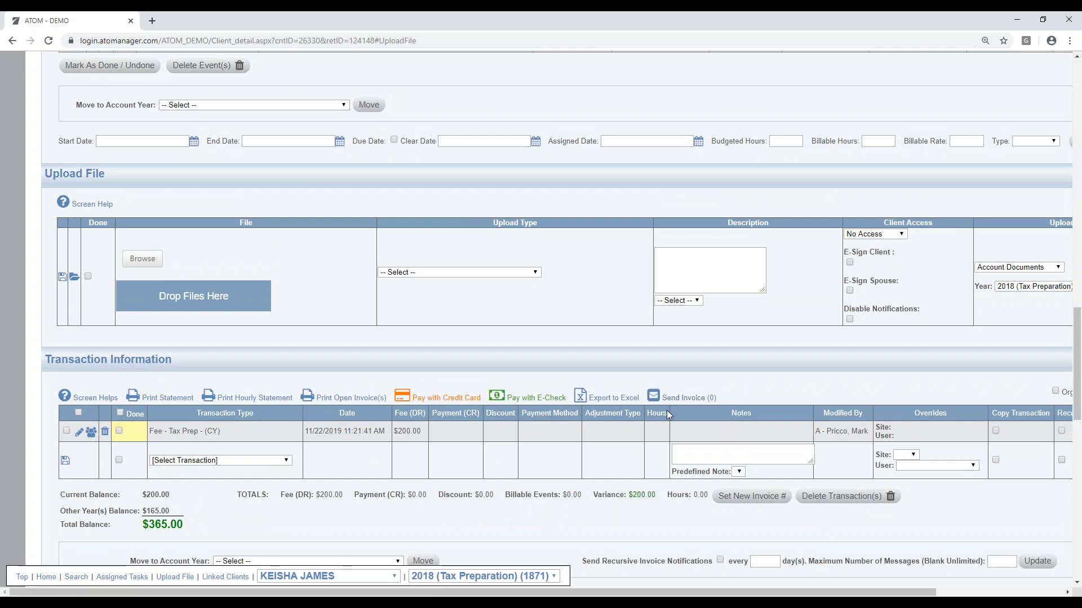
scroll(367, 518, "down", 1)
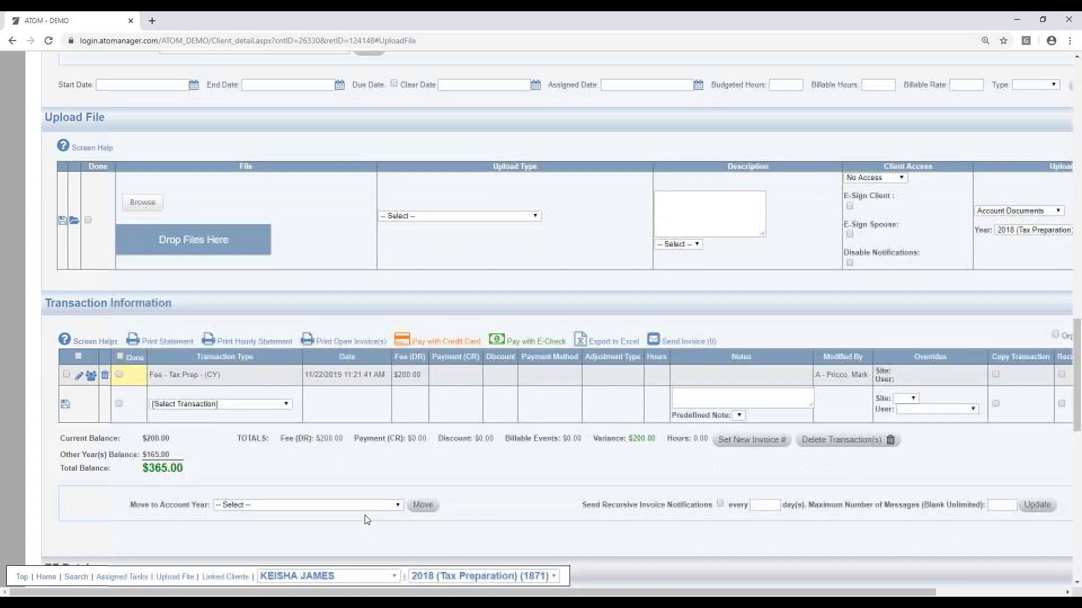
scroll(501, 501, "up", 1)
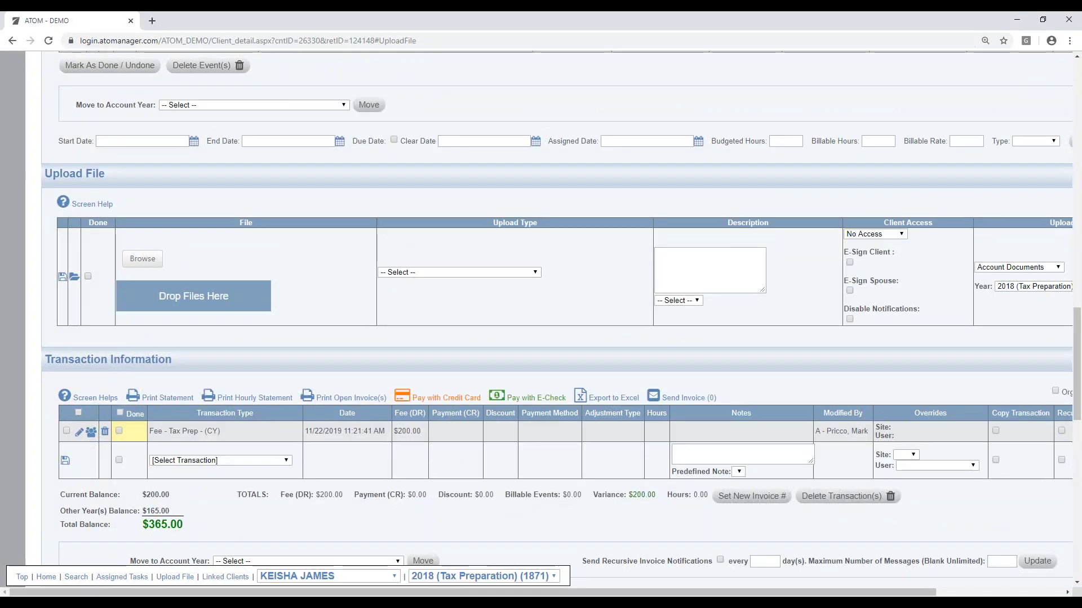
left_click_drag(1081, 96, 565, 102)
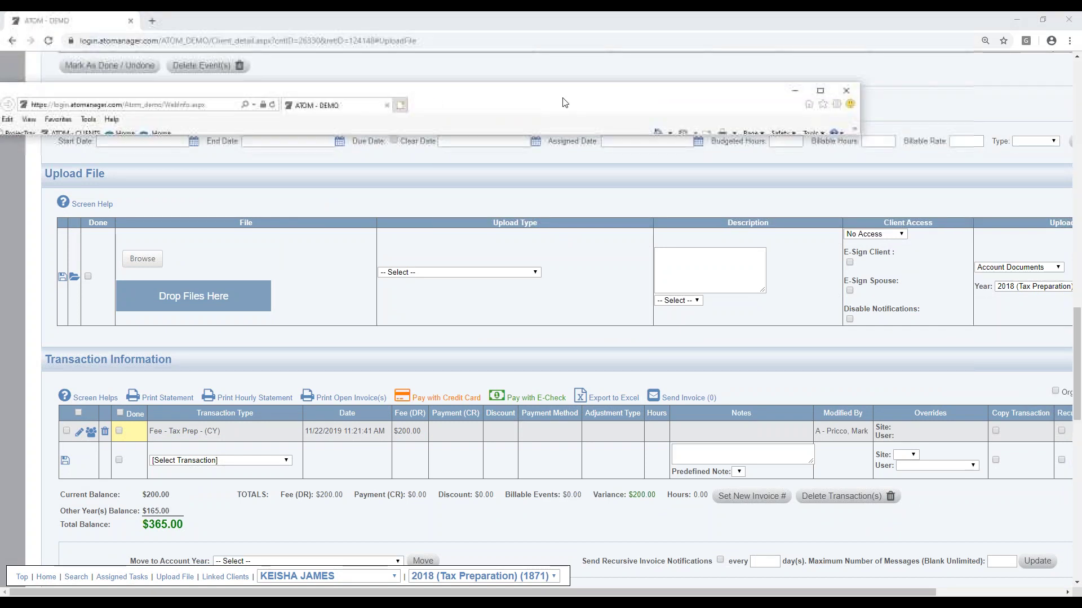
Step: Maximize the portal window and log in with the client's SSN and password
left_click(820, 91)
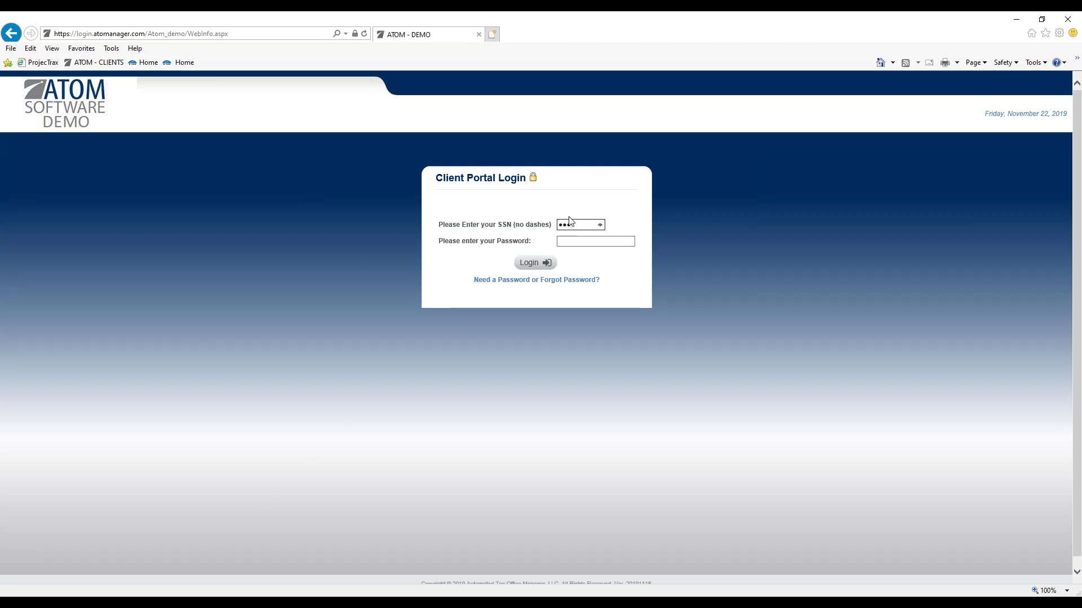
type("6789")
key("Tab")
type("p")
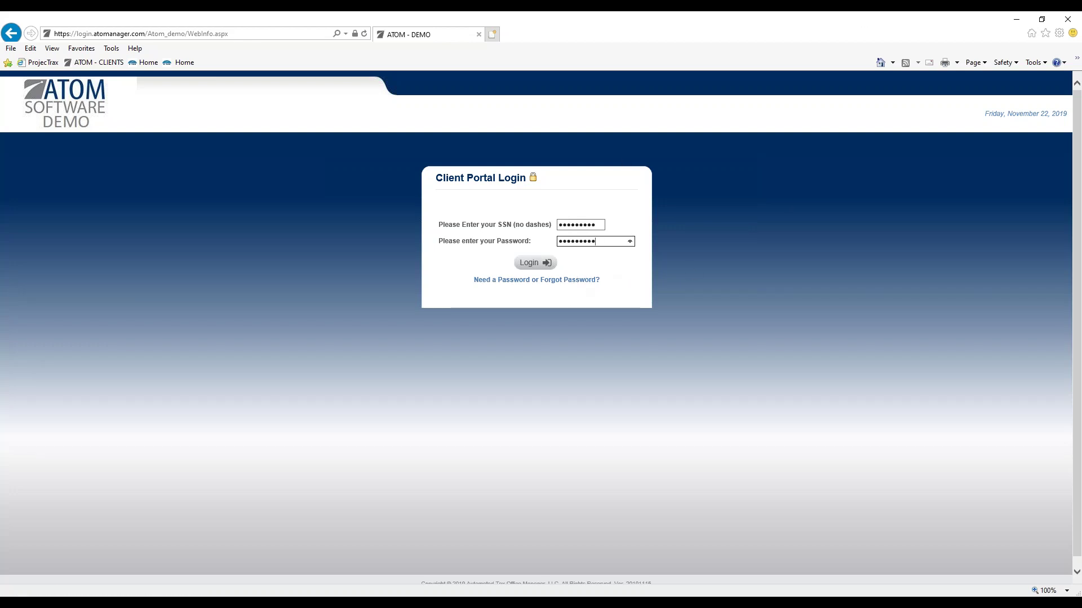
left_click(549, 268)
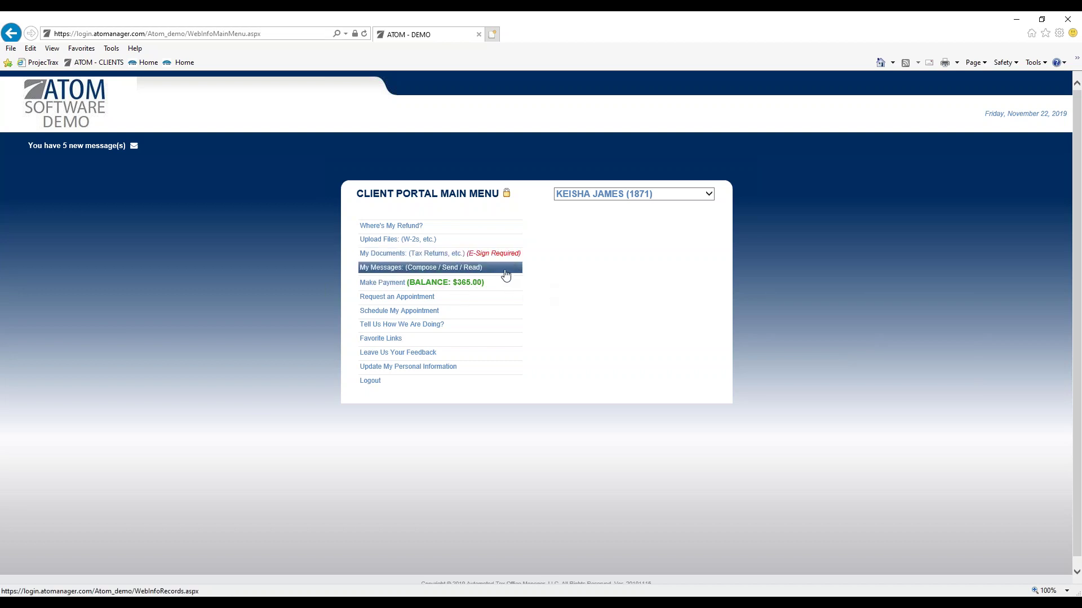
Step: Check My Documents, then open Balance Pending showing $200.00 for 2018 and $165.00 for 2017
left_click(414, 258)
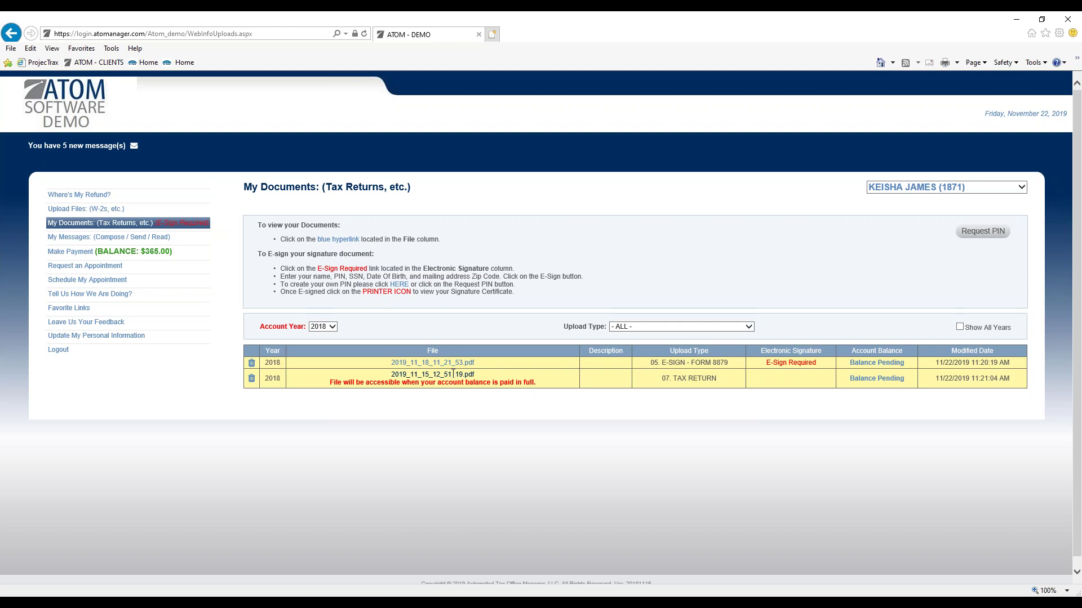
left_click(872, 385)
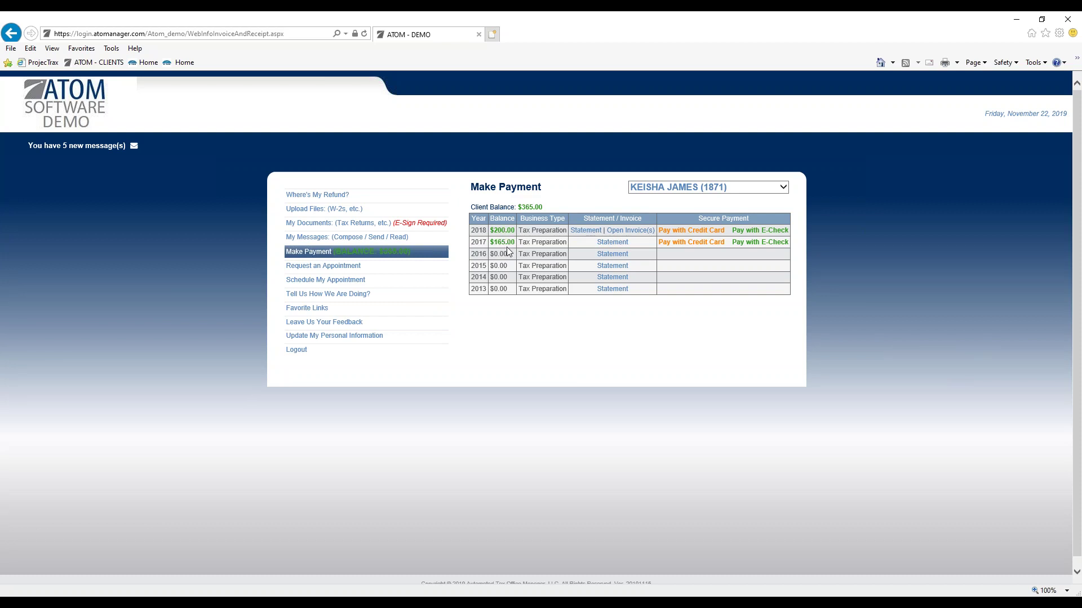
Step: Preview the credit card form for the 2018 $200.00 balance, then go back to My Documents
left_click(677, 232)
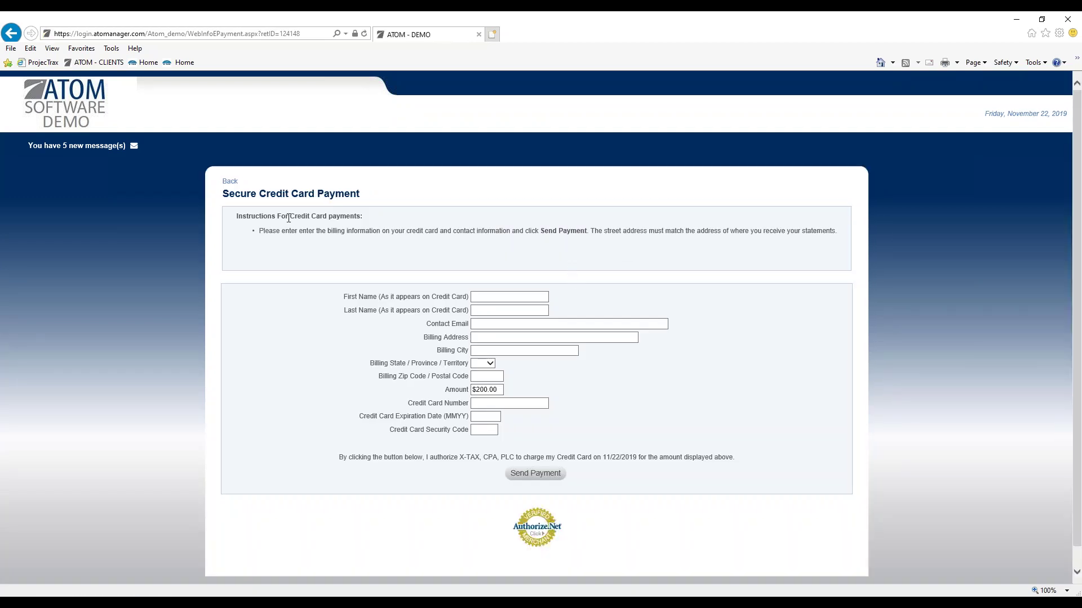
left_click(230, 182)
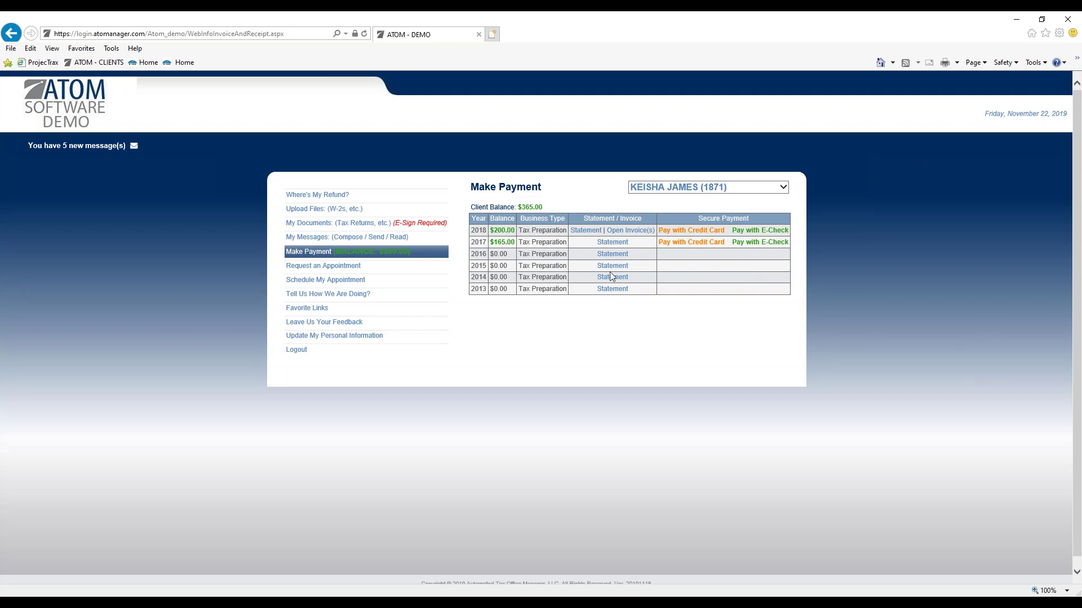
left_click(418, 226)
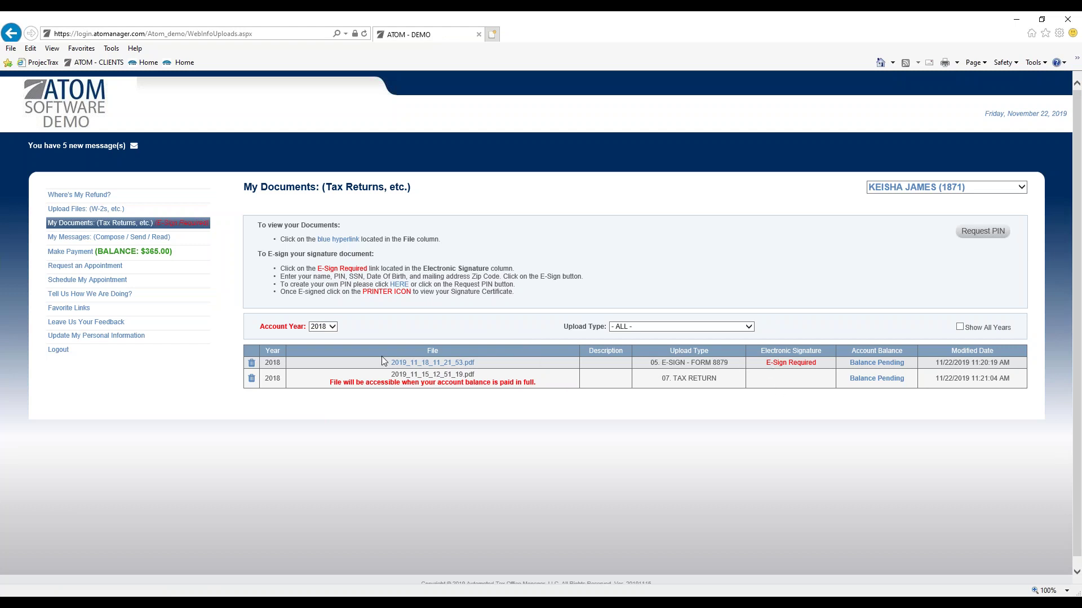
left_click(785, 365)
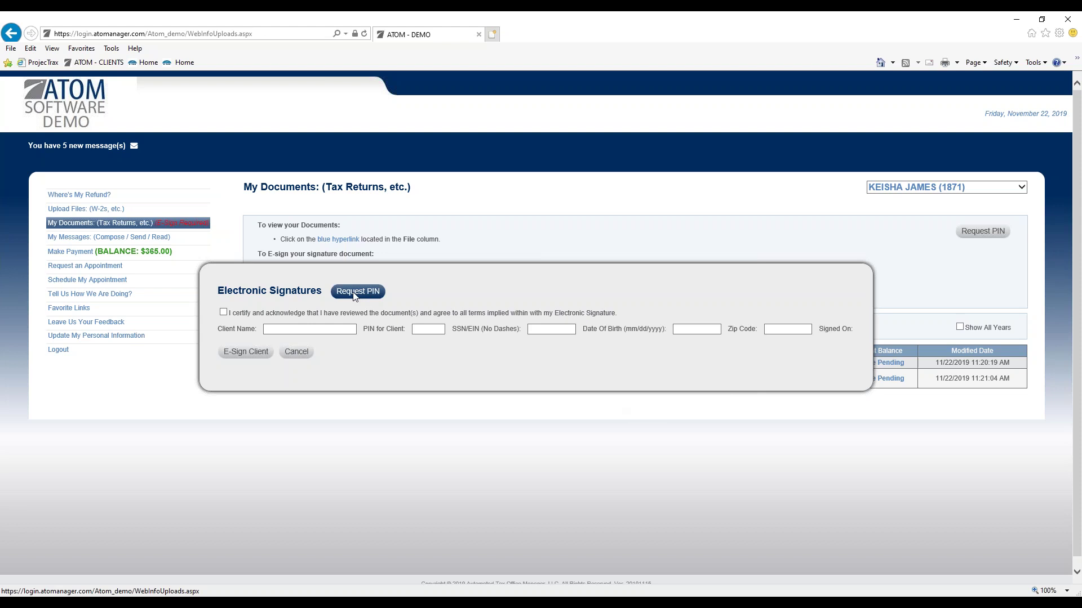
left_click(423, 329)
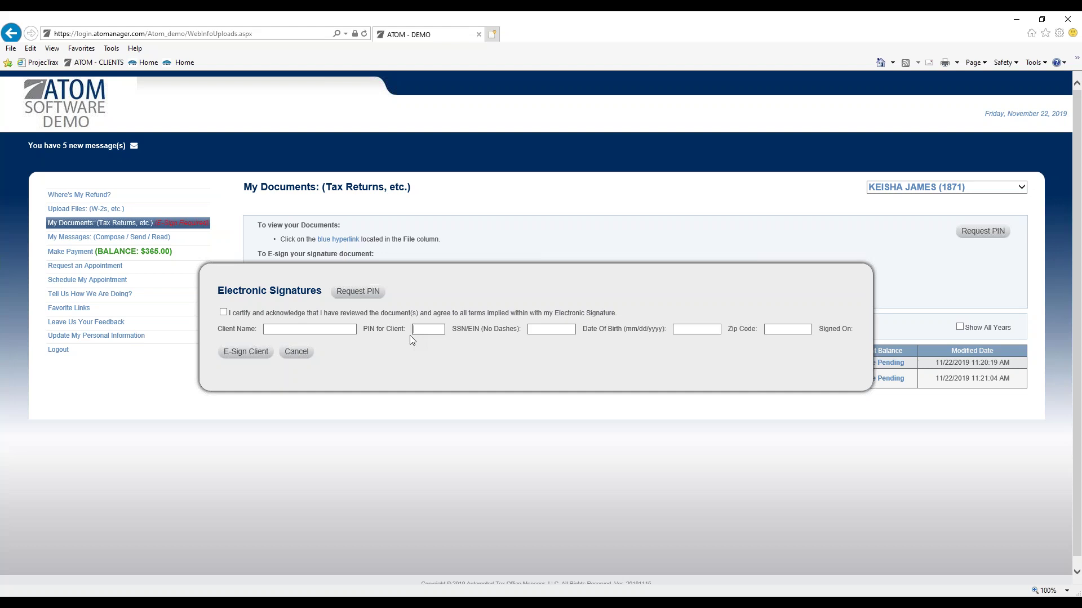
left_click(223, 312)
left_click(349, 330)
left_click(430, 328)
left_click(542, 333)
left_click(679, 331)
left_click(775, 329)
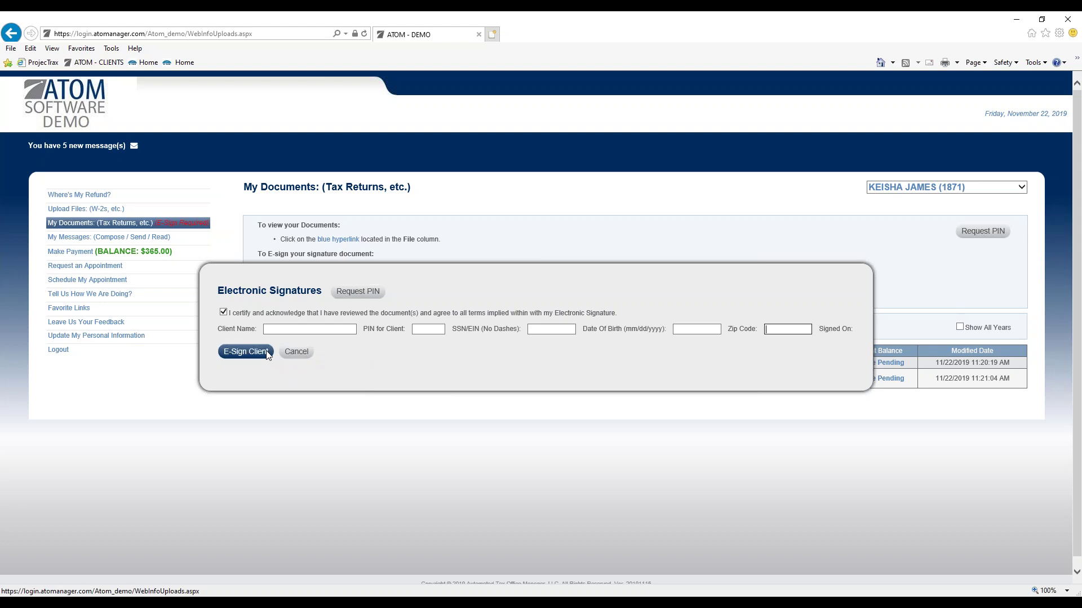
left_click(297, 352)
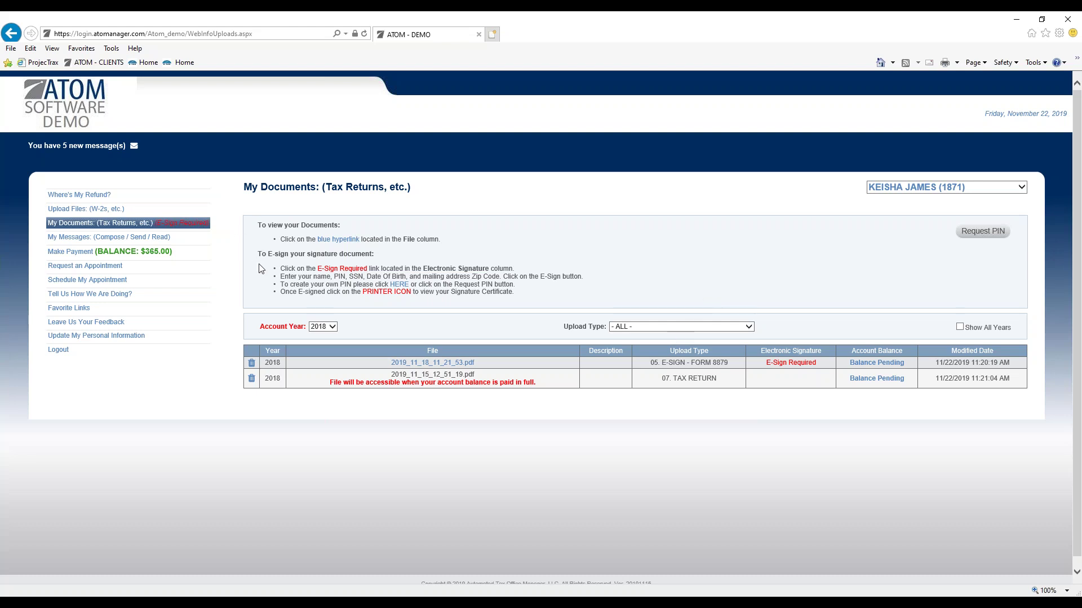
Step: Browse the My Documents lists for account years 2017 and 2016
left_click(328, 328)
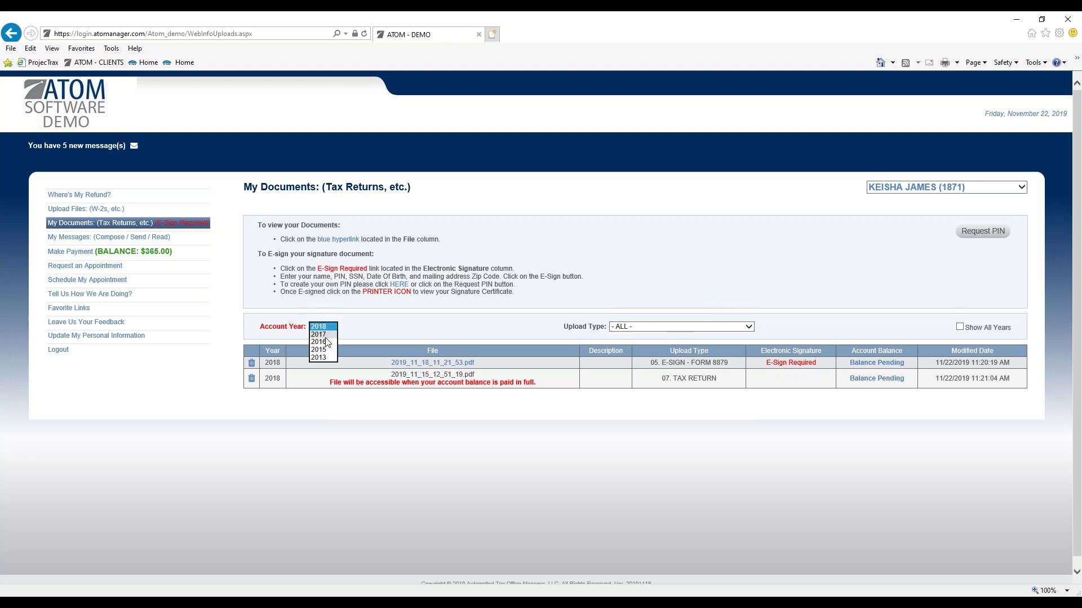
left_click(334, 335)
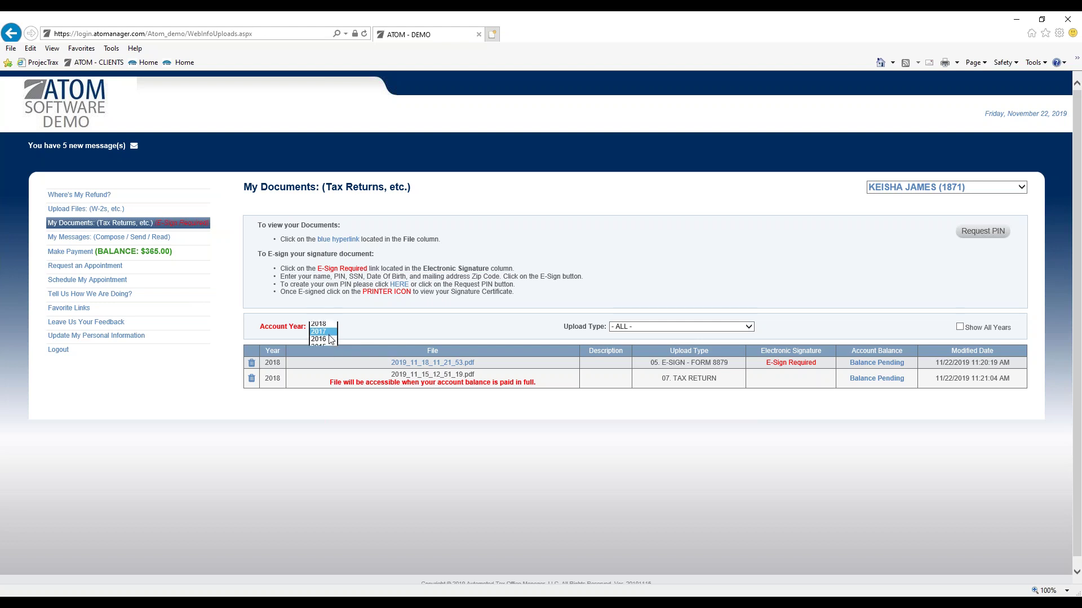
left_click(331, 328)
left_click(329, 336)
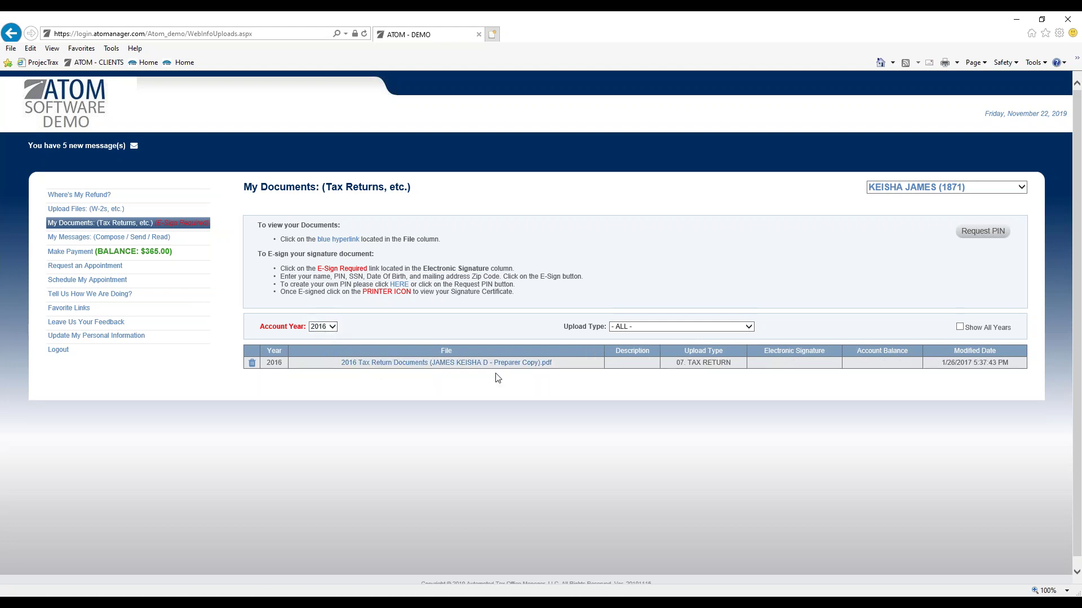
left_click(331, 328)
left_click(363, 326)
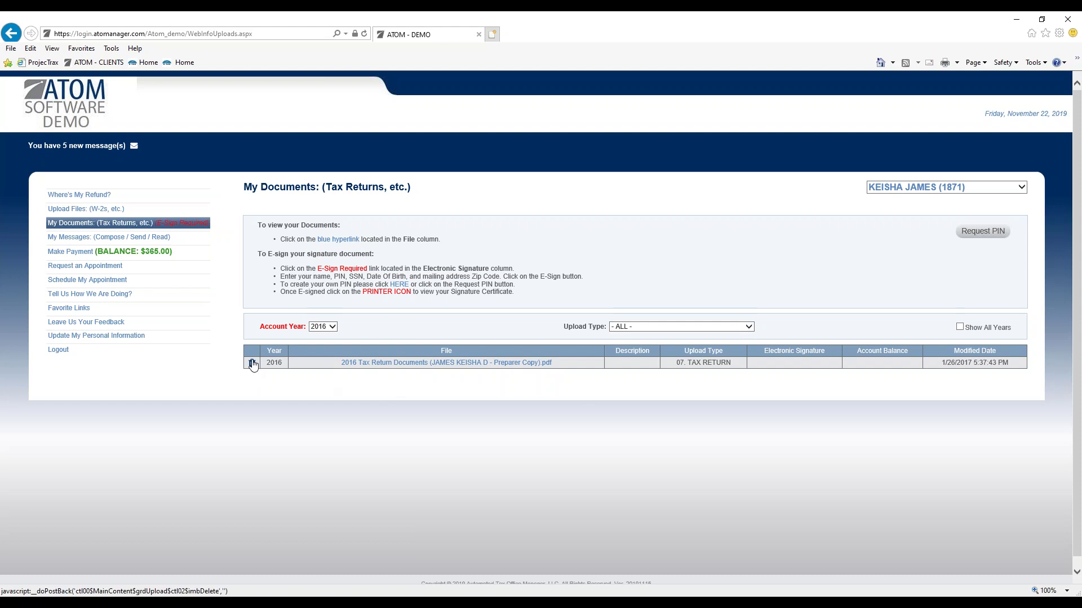
Step: Switch to account year 2013 and delete its tax return file, confirming with OK
left_click(323, 326)
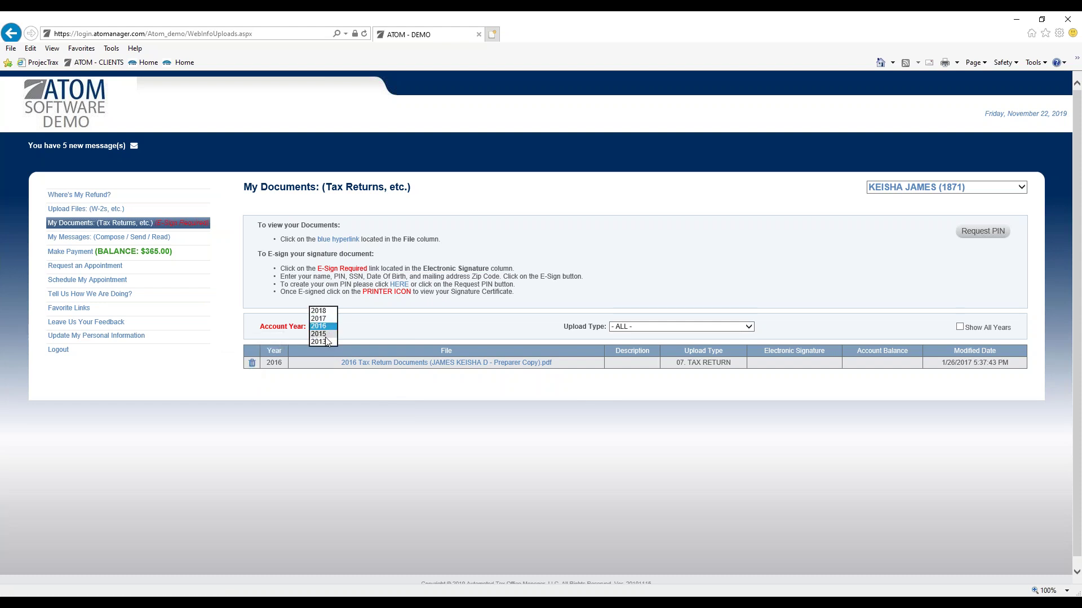
left_click(325, 341)
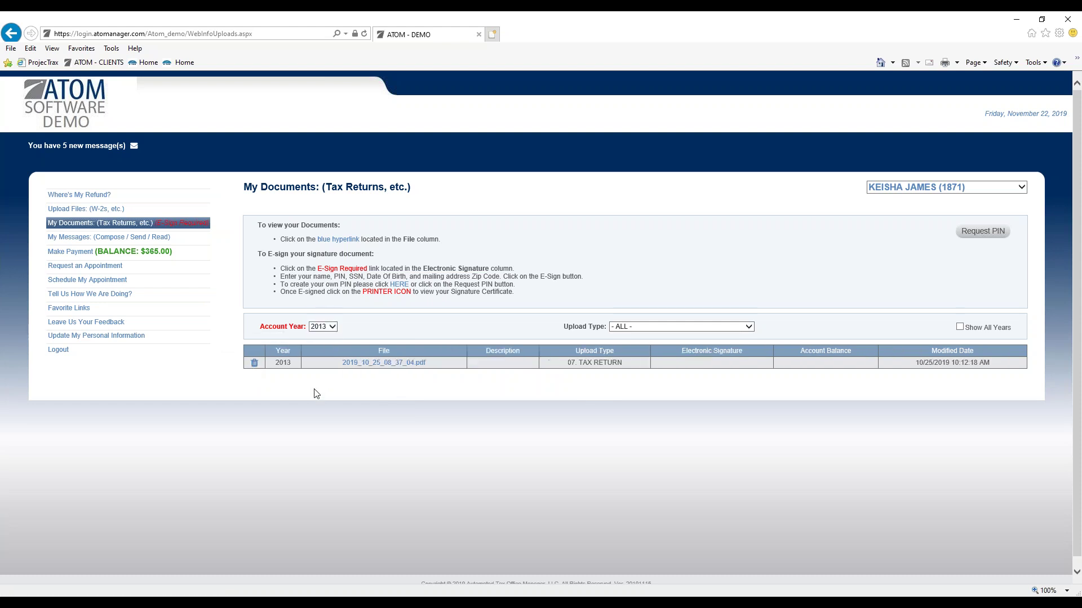
left_click(256, 365)
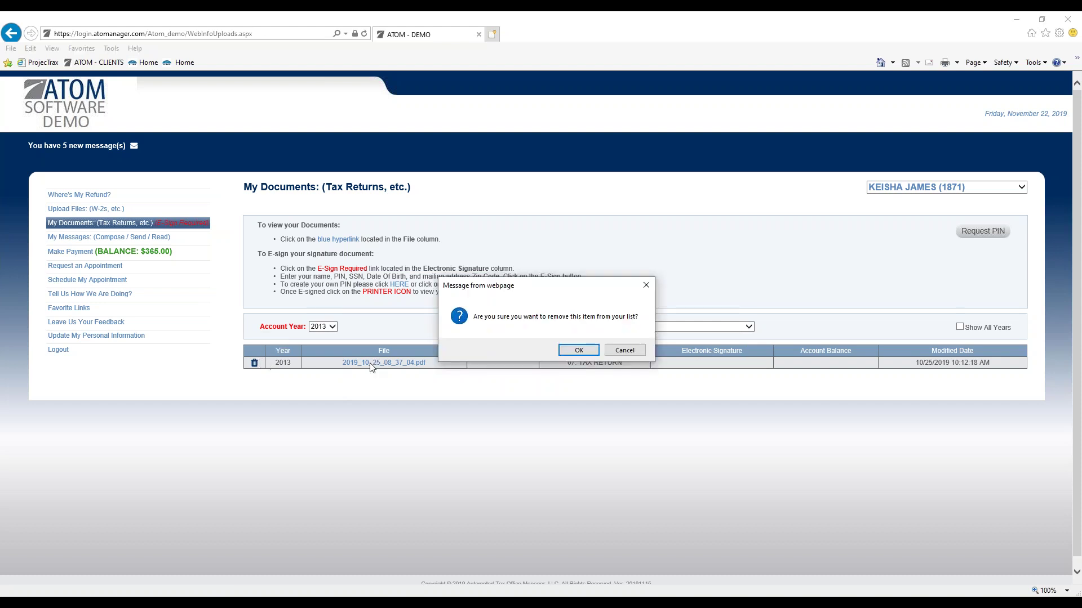
left_click(572, 350)
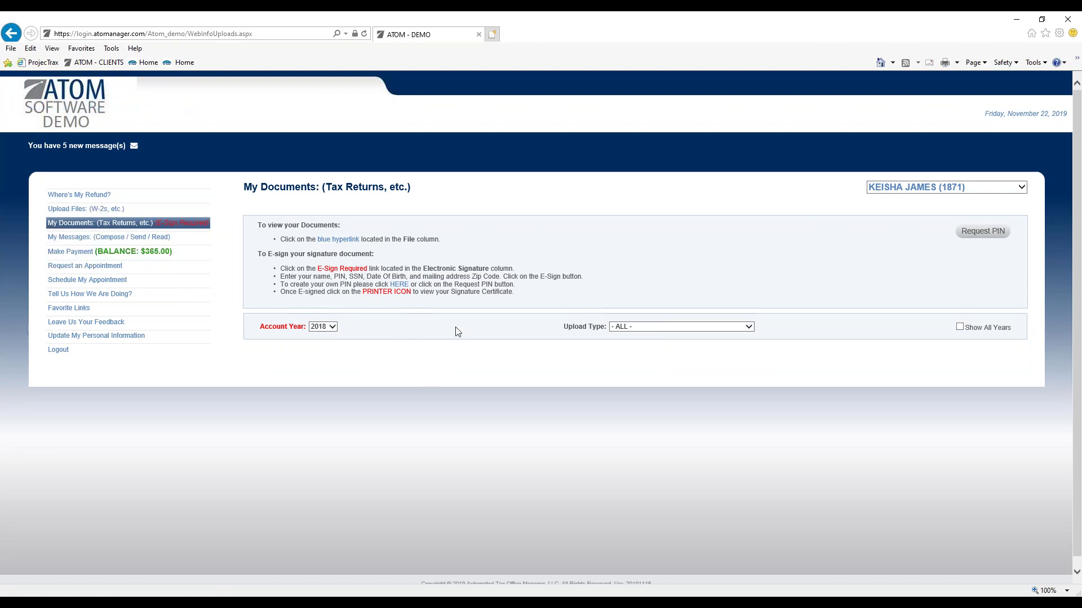
Step: Upload 2019_11_15_12_51_19.pdf from File Explorer with the description W2
left_click(128, 211)
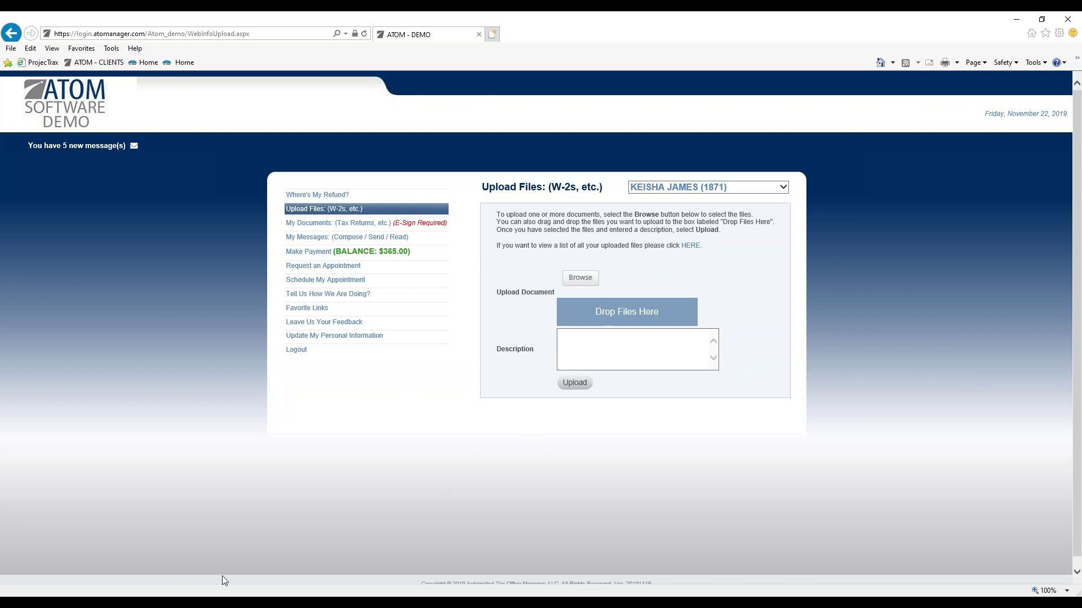
key("super+e")
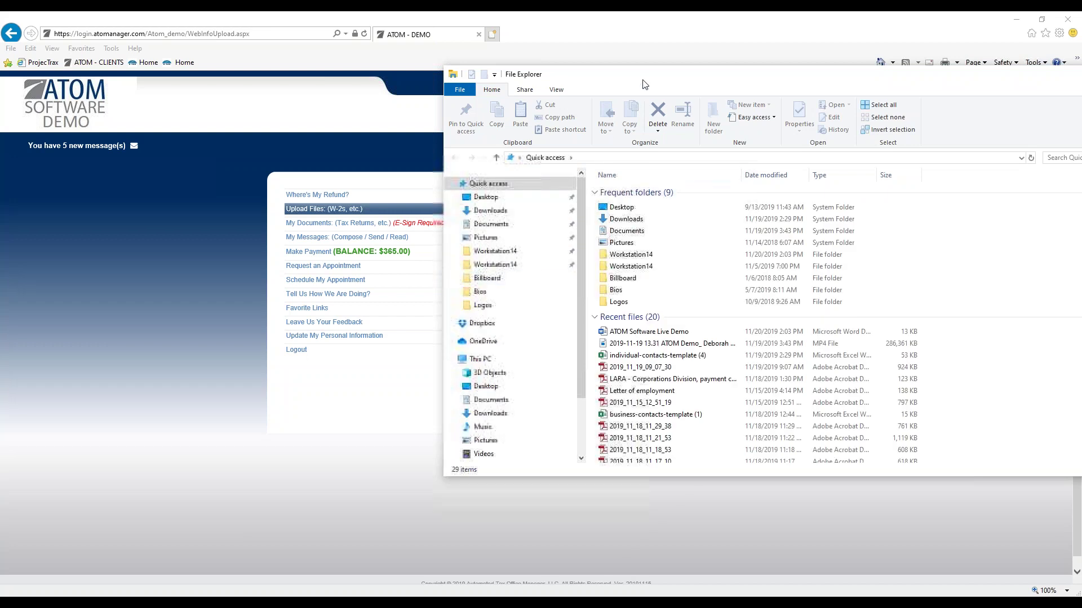
left_click_drag(654, 83, 1073, 86)
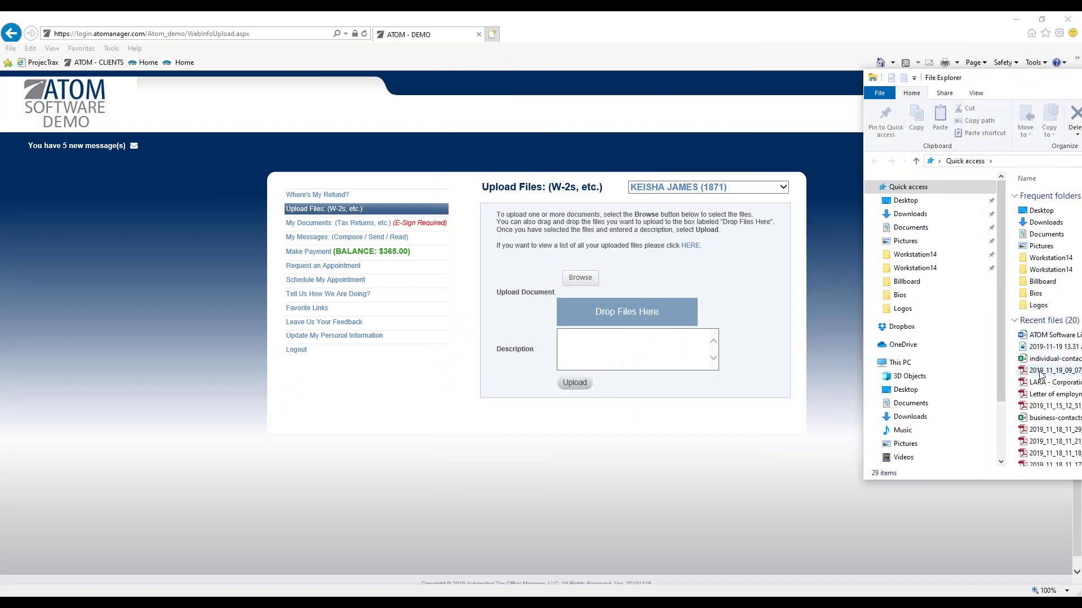
left_click_drag(1045, 406, 672, 322)
left_click(641, 363)
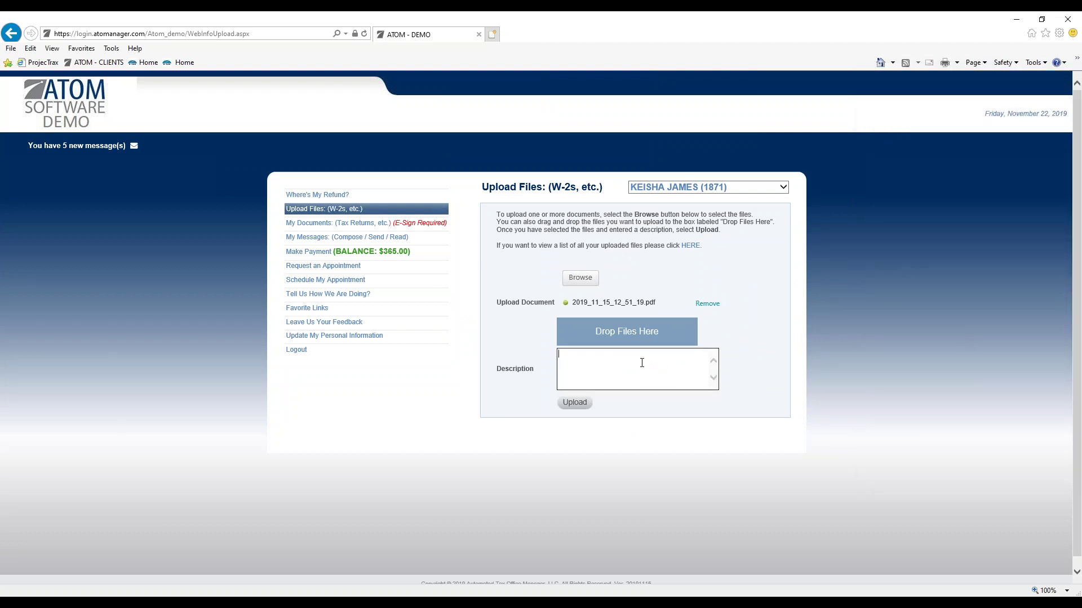
type("W2")
left_click(575, 402)
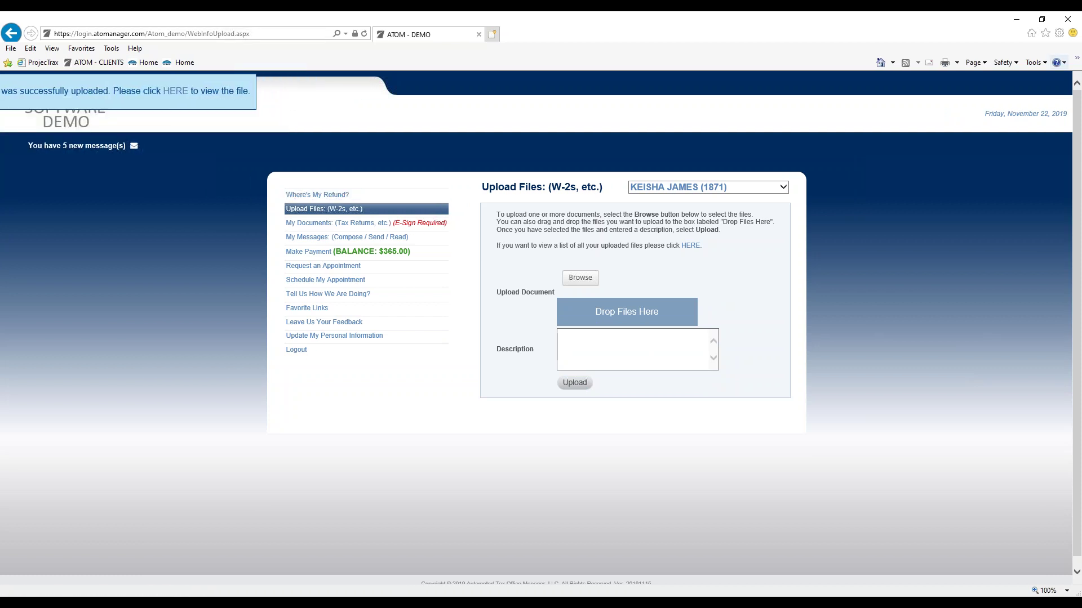
Step: Move the portal window aside to bring the staff account page back
left_click(975, 63)
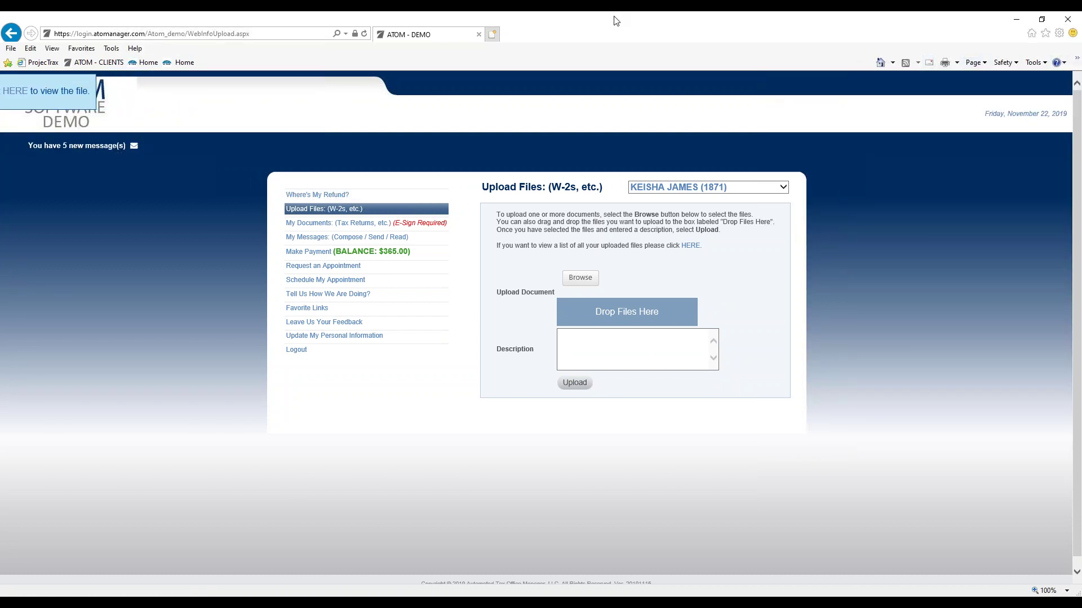
left_click_drag(615, 19, 1080, 74)
scroll(633, 237, "up", 20)
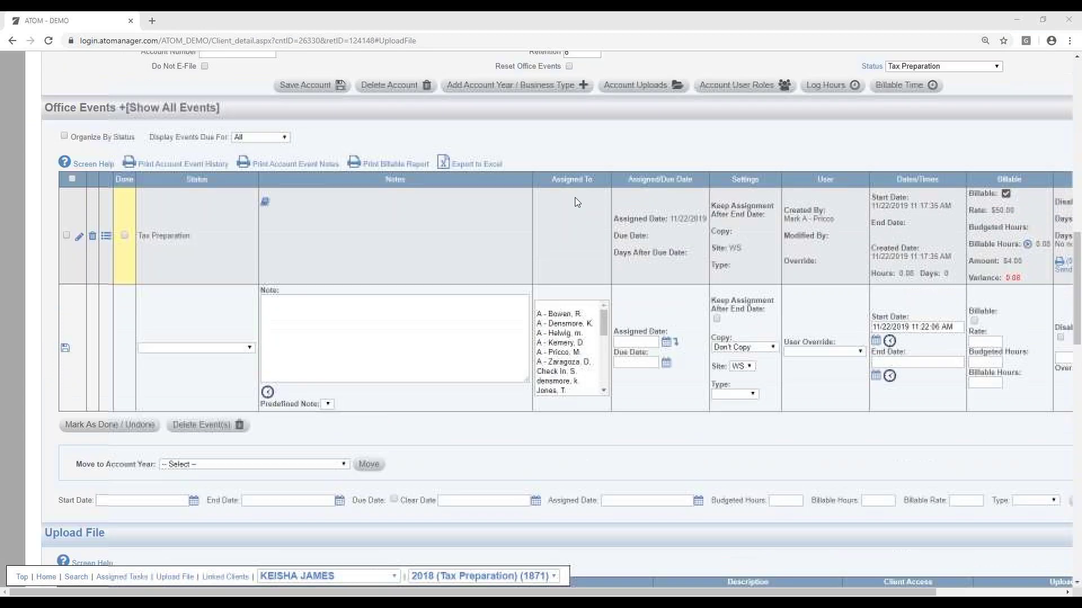
Step: Open the 4 new portal messages, the client's document-upload message, then her Permanent Documents
scroll(586, 190, "up", 5)
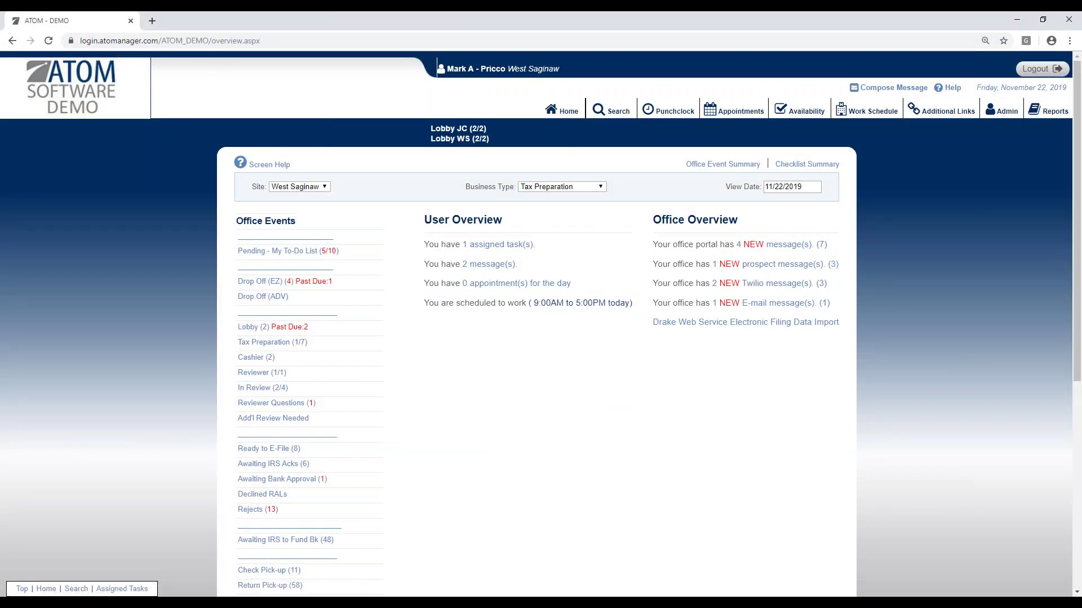
left_click_drag(652, 219, 748, 232)
left_click(748, 232)
left_click(753, 250)
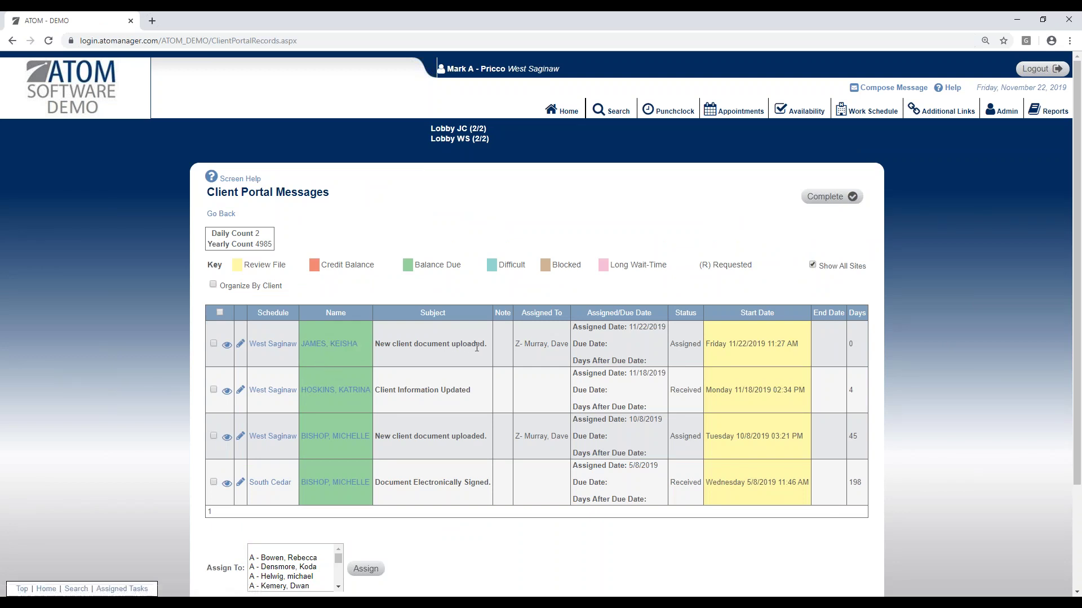
left_click(227, 345)
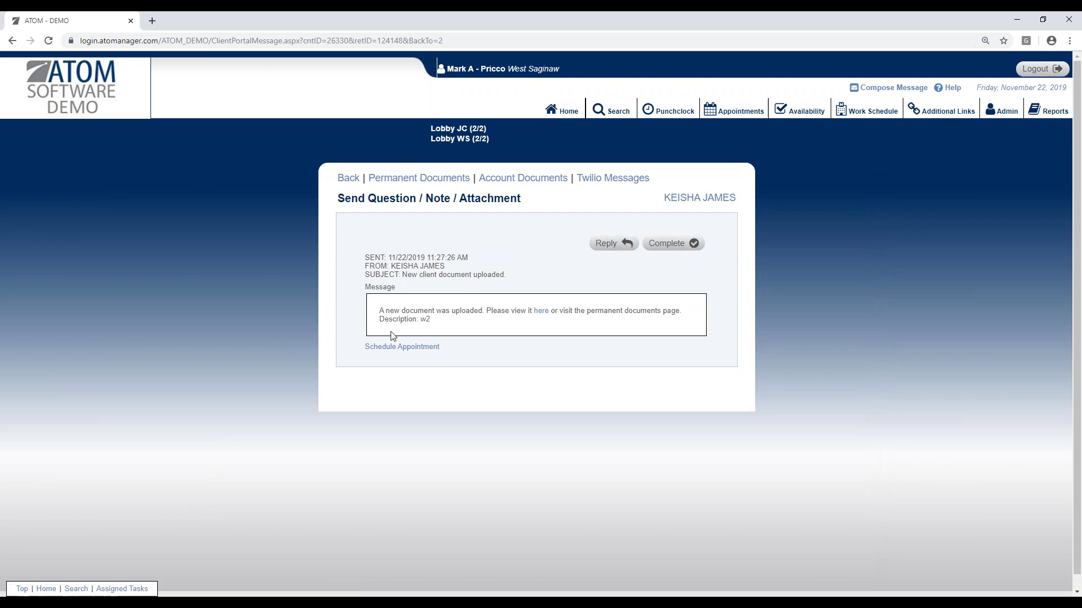
left_click(422, 178)
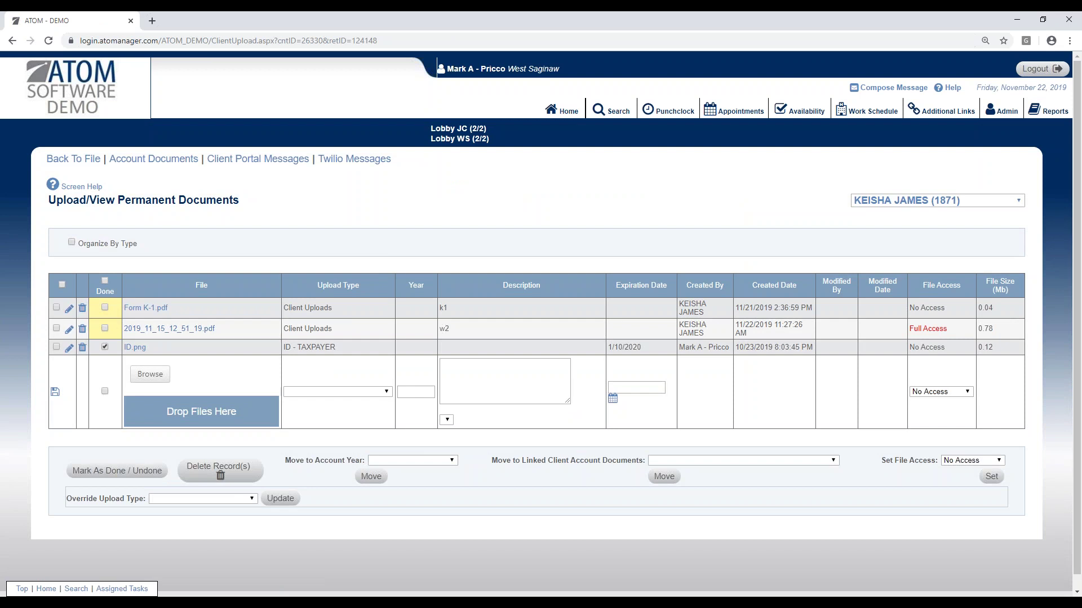
Step: Move the uploaded W2 PDF into the 2017 Tax Preparation account year
left_click(57, 328)
left_click(409, 461)
left_click(409, 490)
left_click(372, 477)
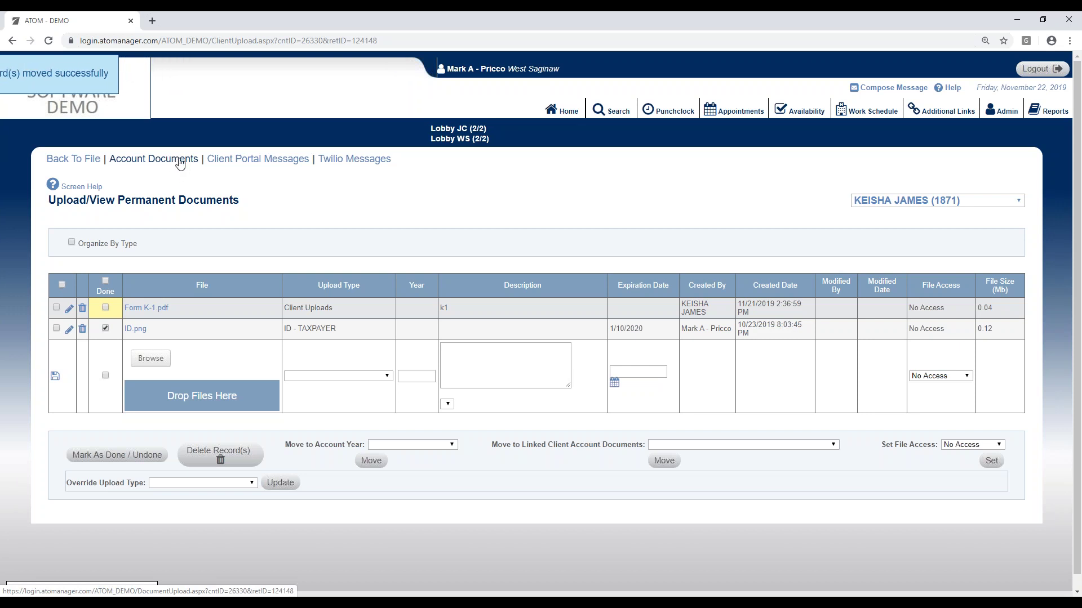
Step: Confirm the PDF appears in the 2017 Account Documents, then return to Permanent Documents
left_click(180, 162)
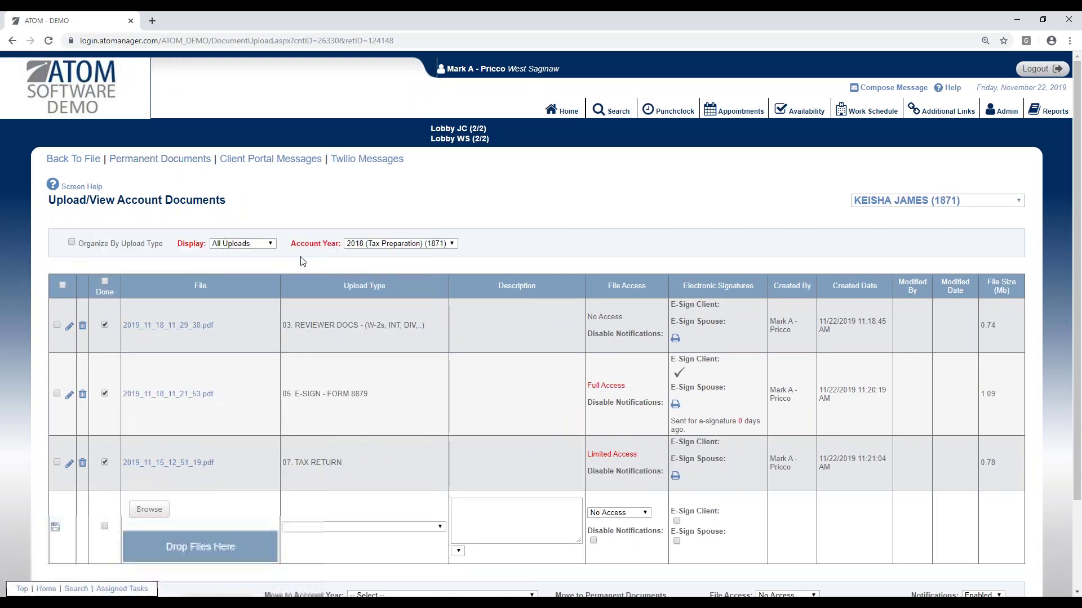
left_click(378, 244)
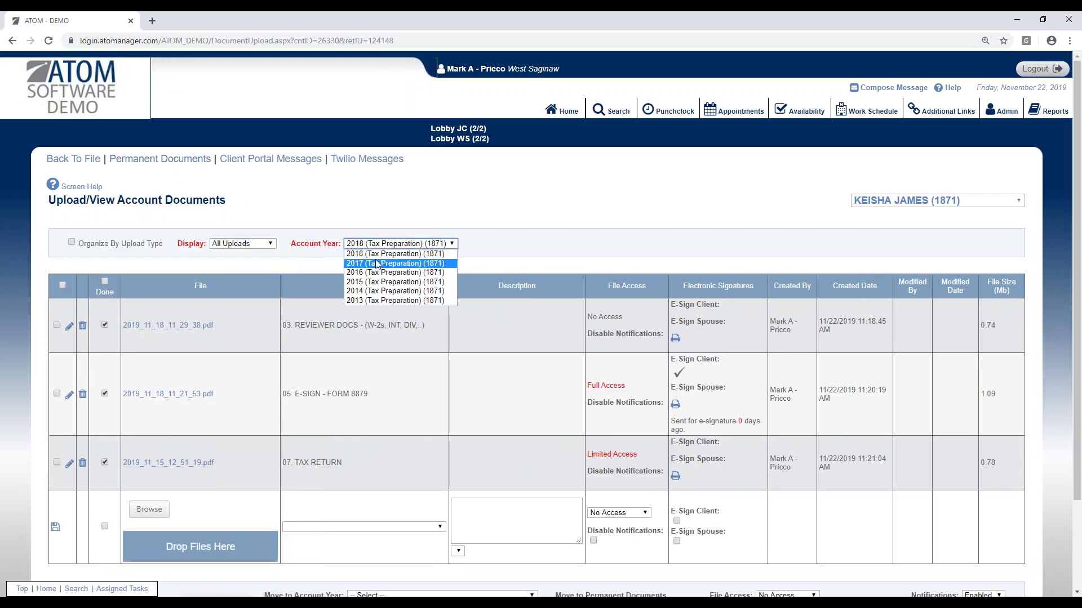
left_click(377, 264)
scroll(362, 411, "down", 3)
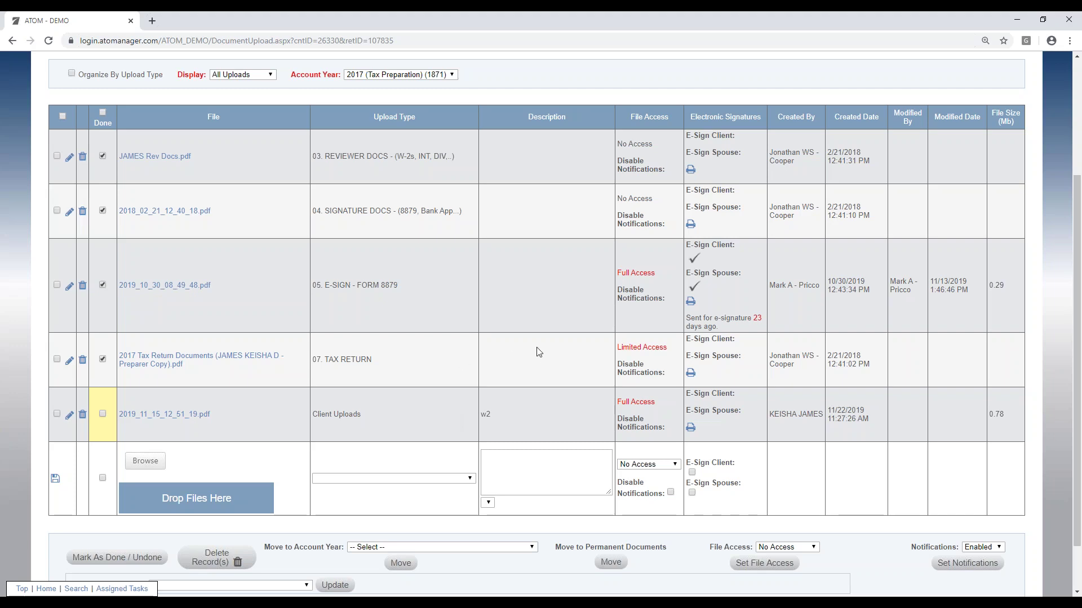
scroll(536, 347, "up", 3)
left_click(201, 161)
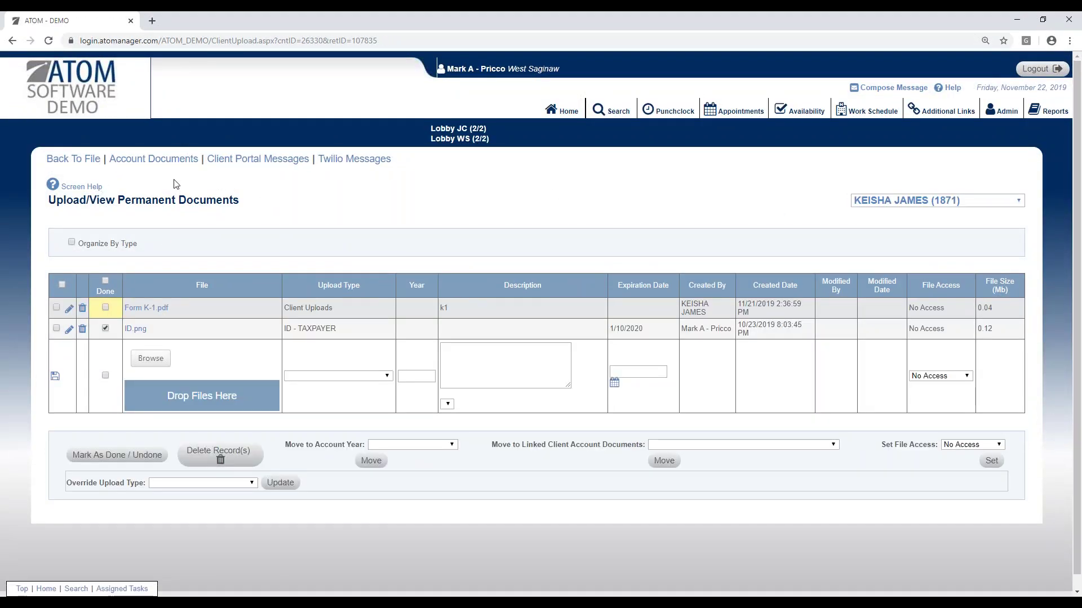
Step: Highlight the Permanent Documents title, then go back to the West Saginaw home overview
left_click_drag(117, 201, 240, 205)
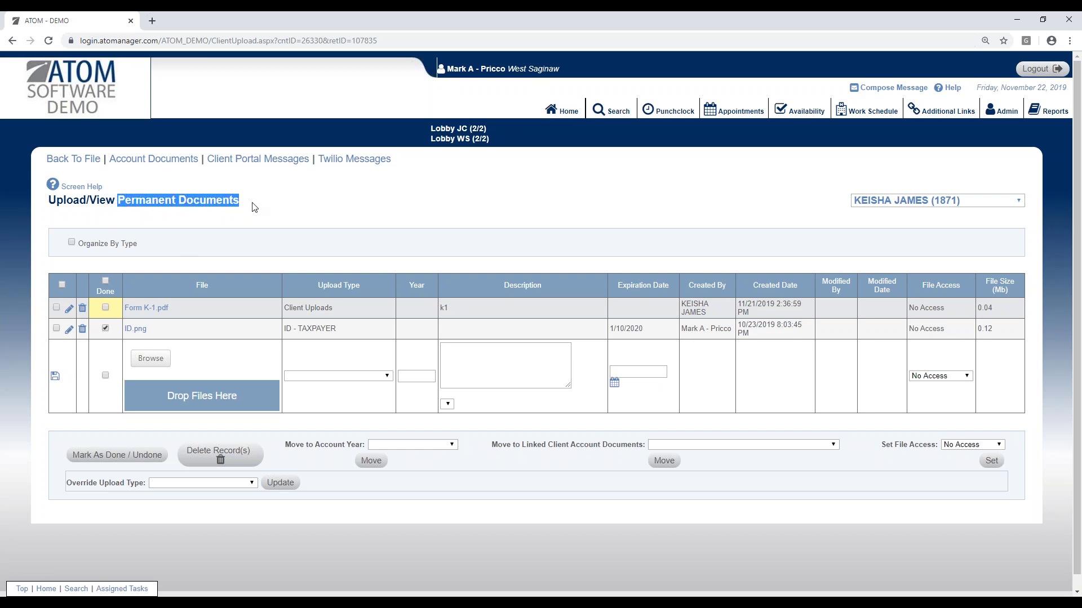
left_click(266, 214)
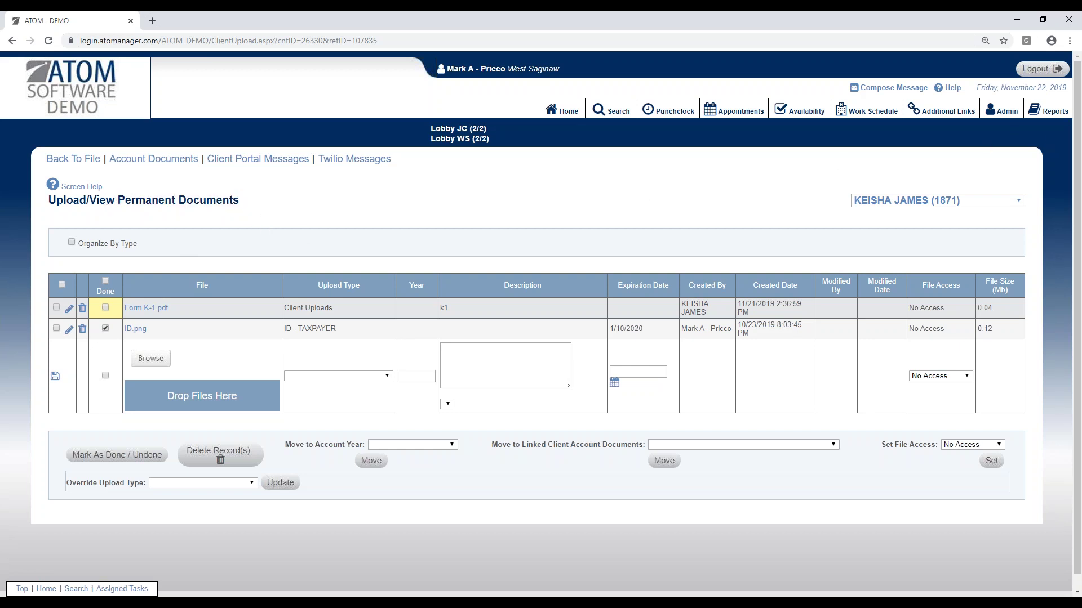
left_click(563, 116)
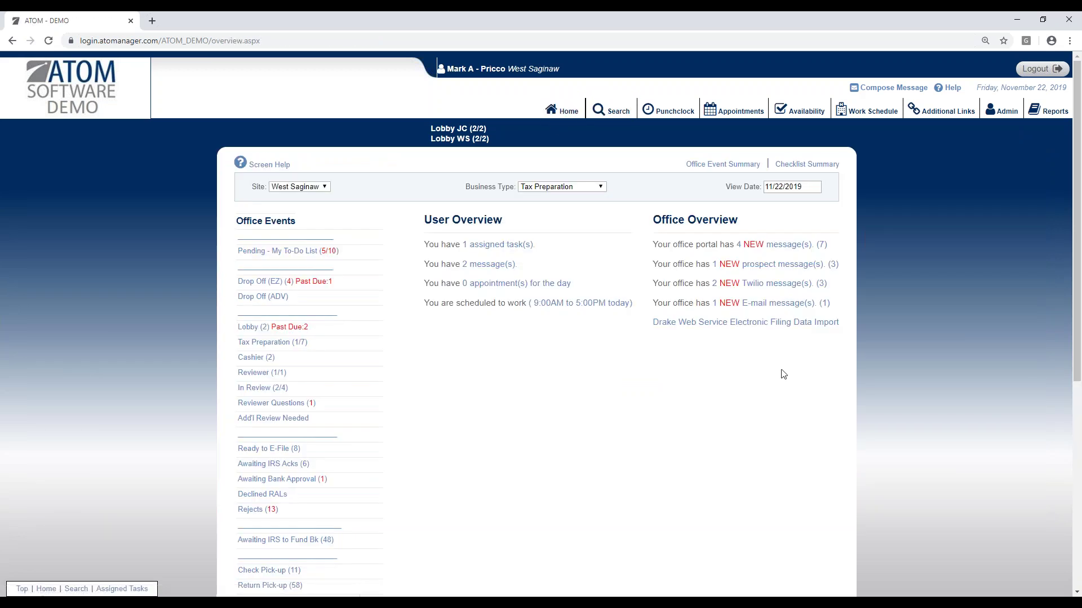
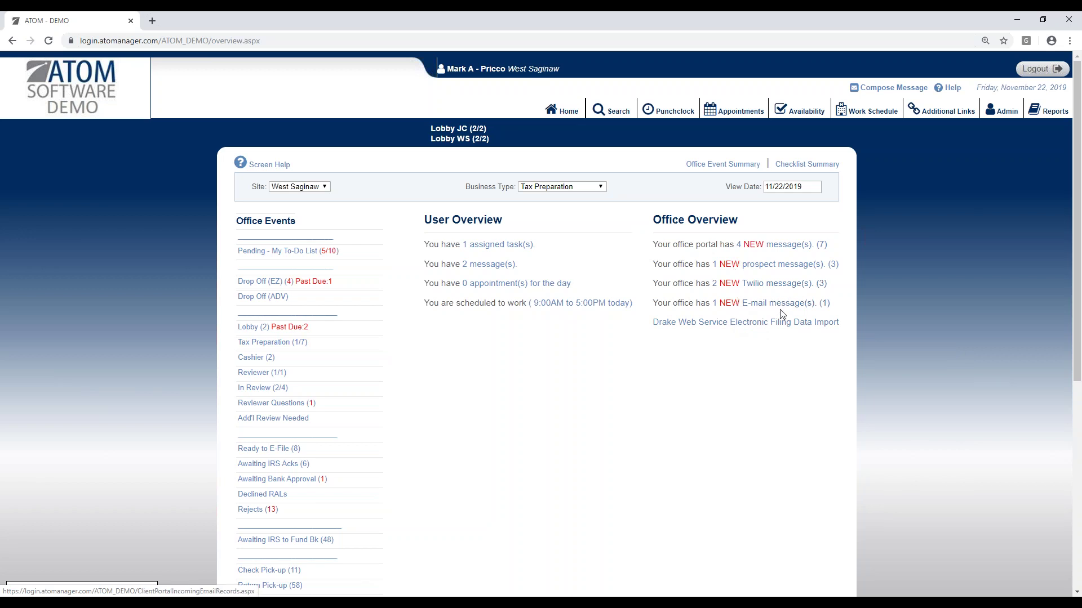
Step: Open the 4 new client portal messages from the Office Overview
left_click(775, 262)
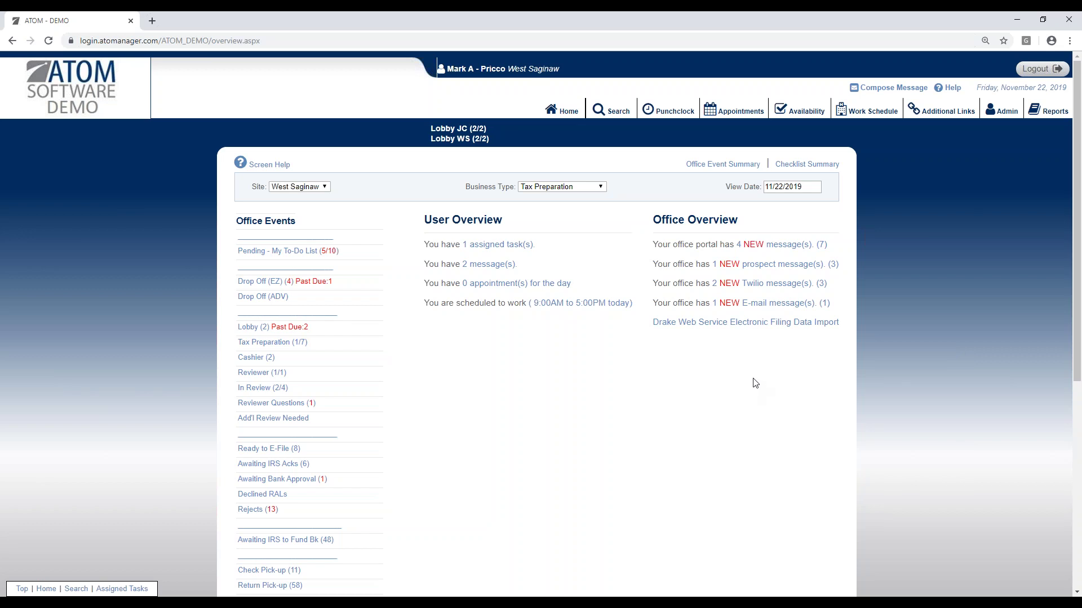
left_click(769, 247)
Step: View the client's 'New client document uploaded' message and drag the client portal window onscreen
left_click(214, 345)
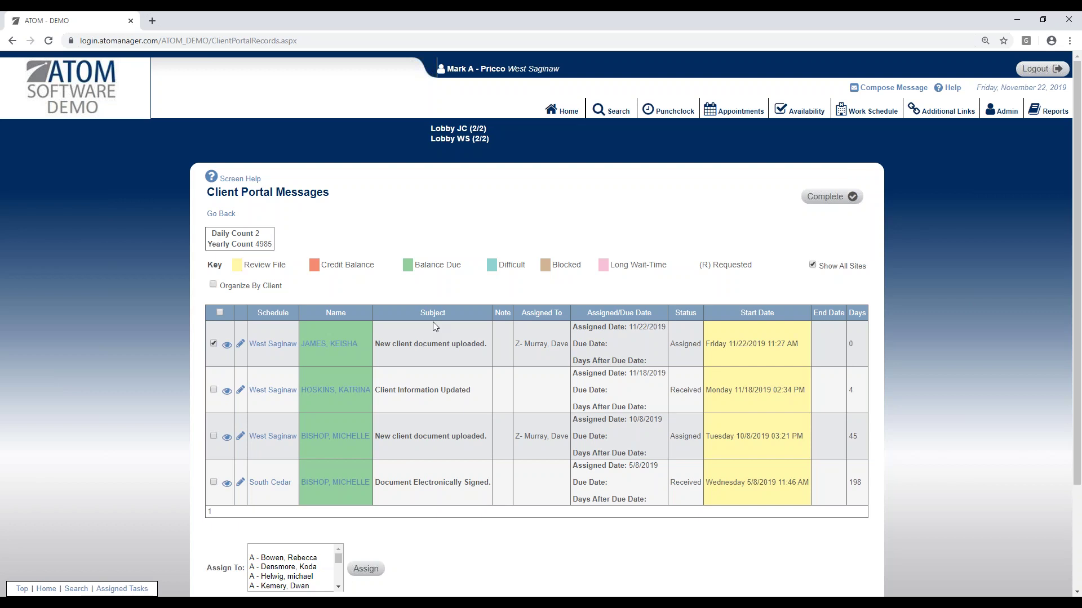
left_click(560, 113)
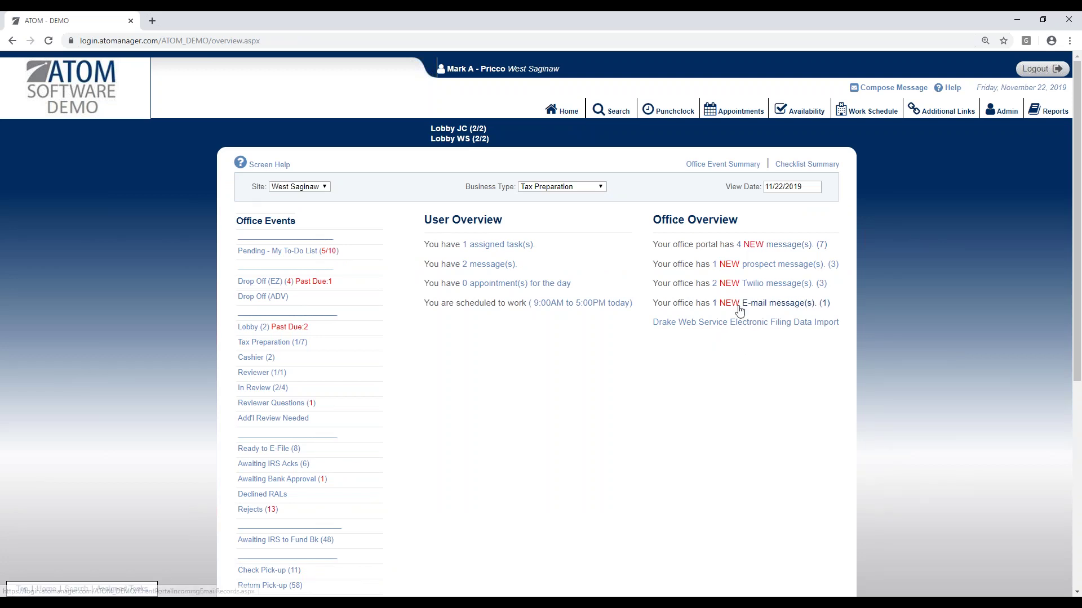
left_click(745, 246)
left_click(227, 345)
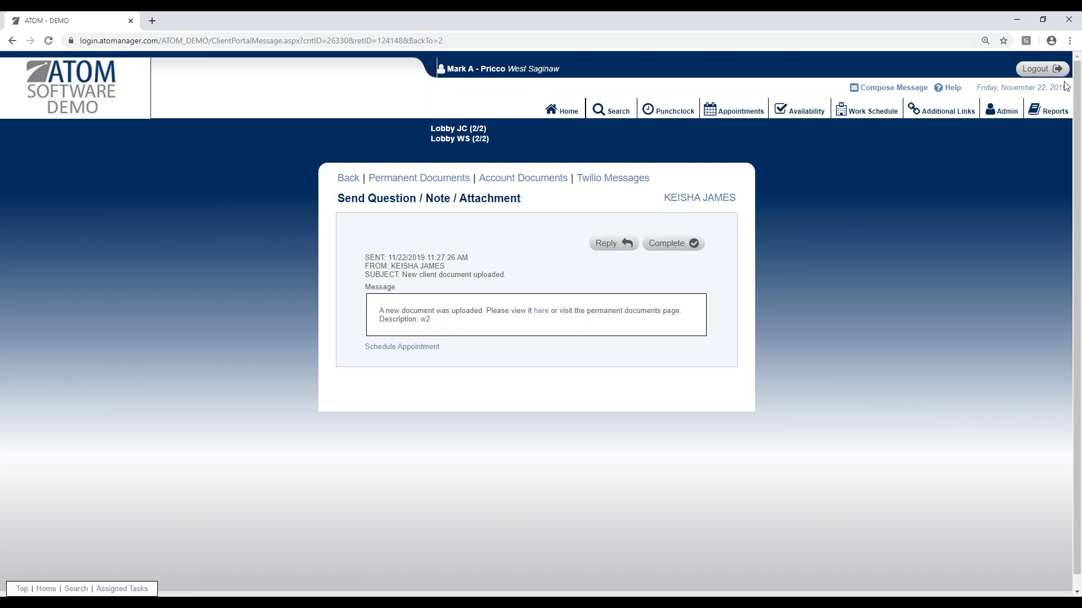
left_click_drag(1081, 152, 589, 129)
Step: Schedule a West Saginaw portal appointment on 11/25/2019 at 1:00 PM with the chosen professional
left_click(988, 125)
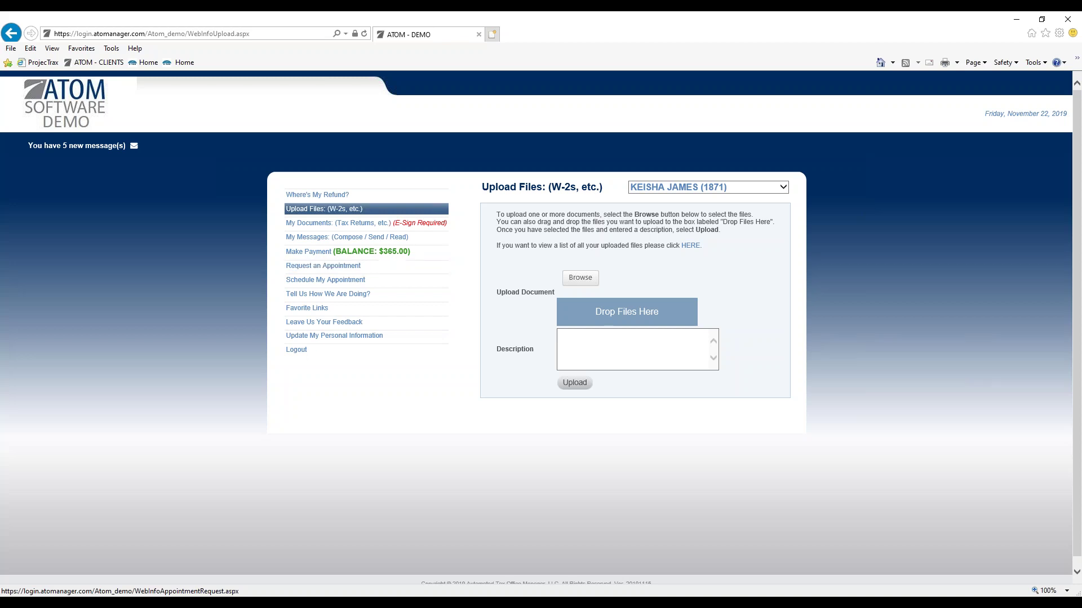
left_click(375, 282)
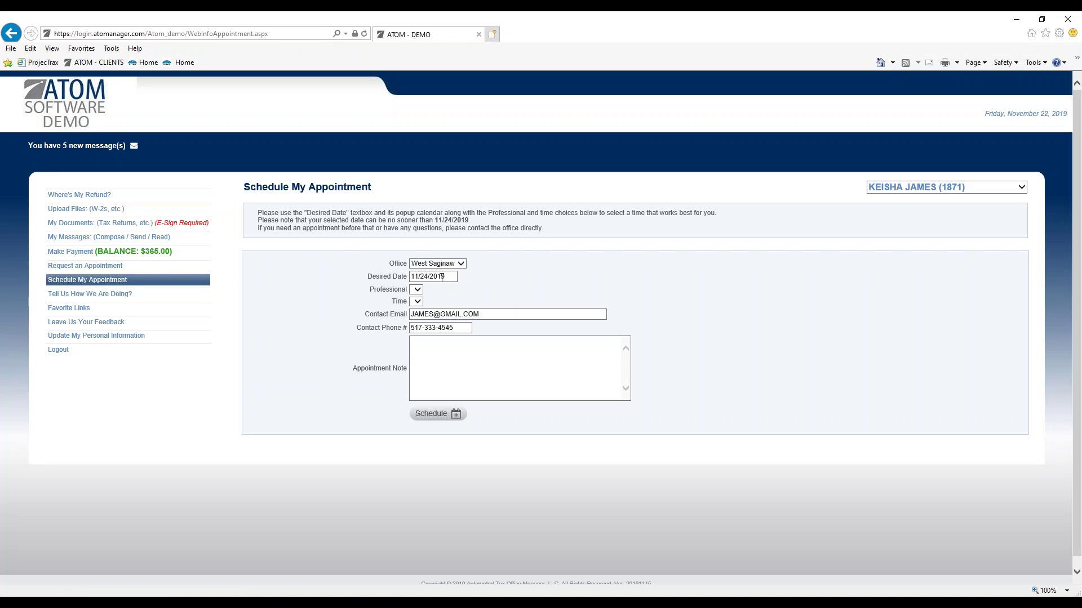
left_click(444, 276)
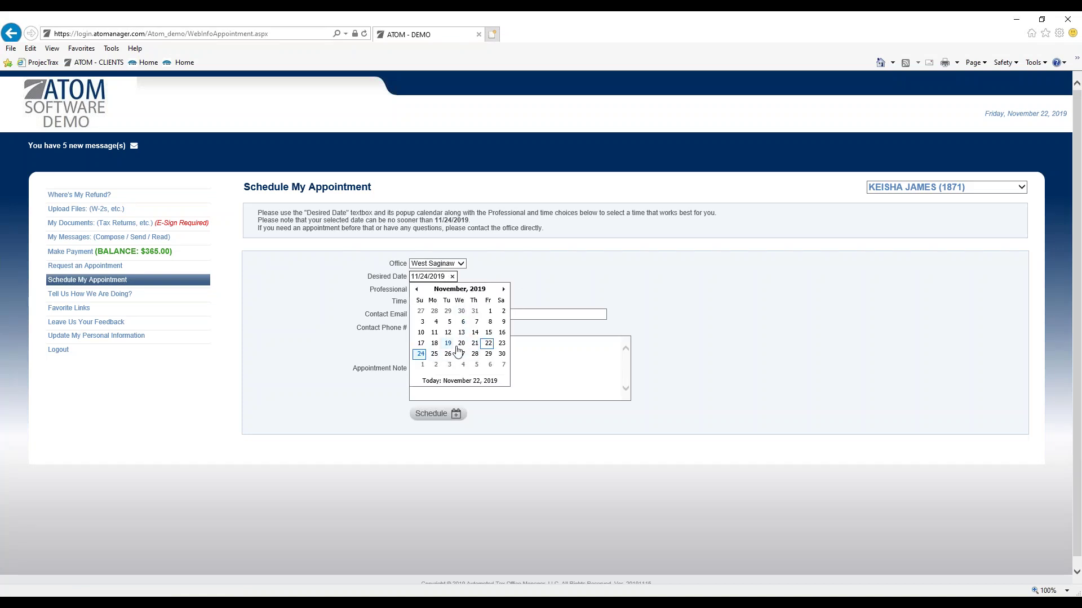
left_click(434, 355)
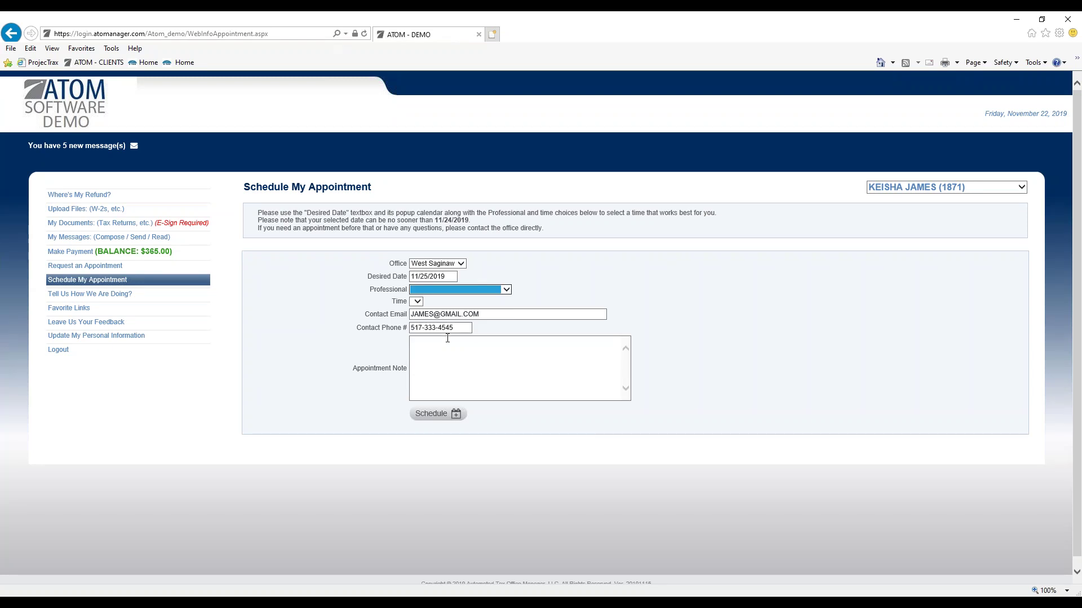
left_click(459, 289)
left_click(458, 298)
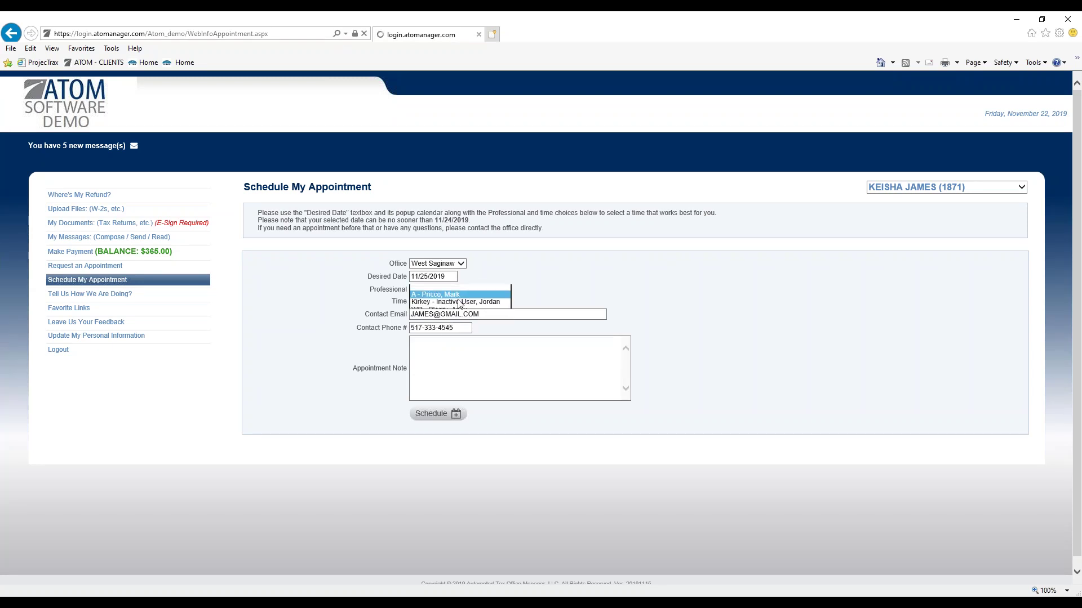
left_click(449, 303)
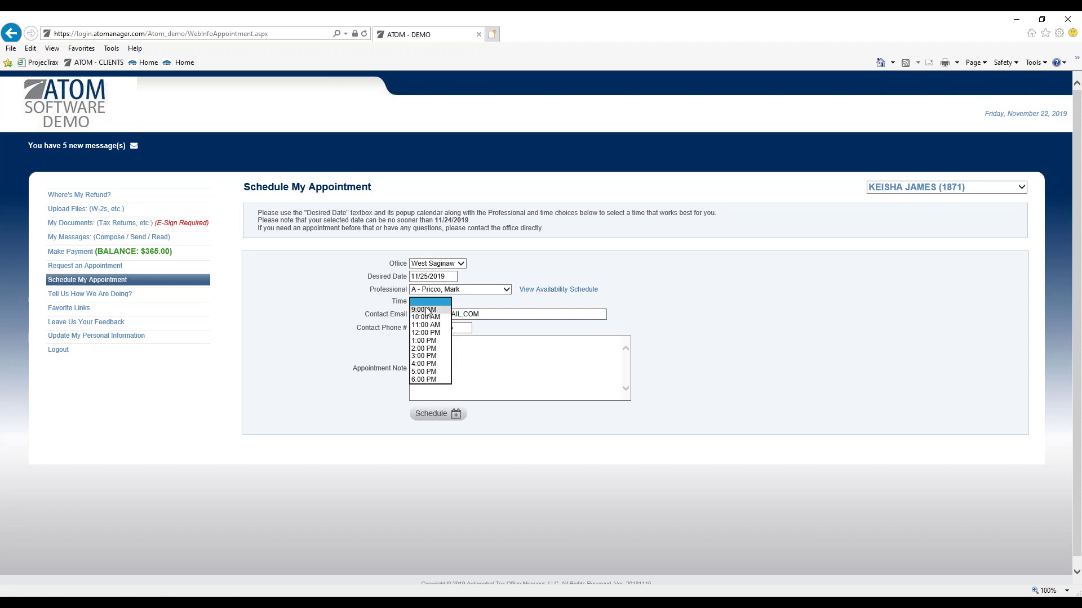
left_click(325, 299)
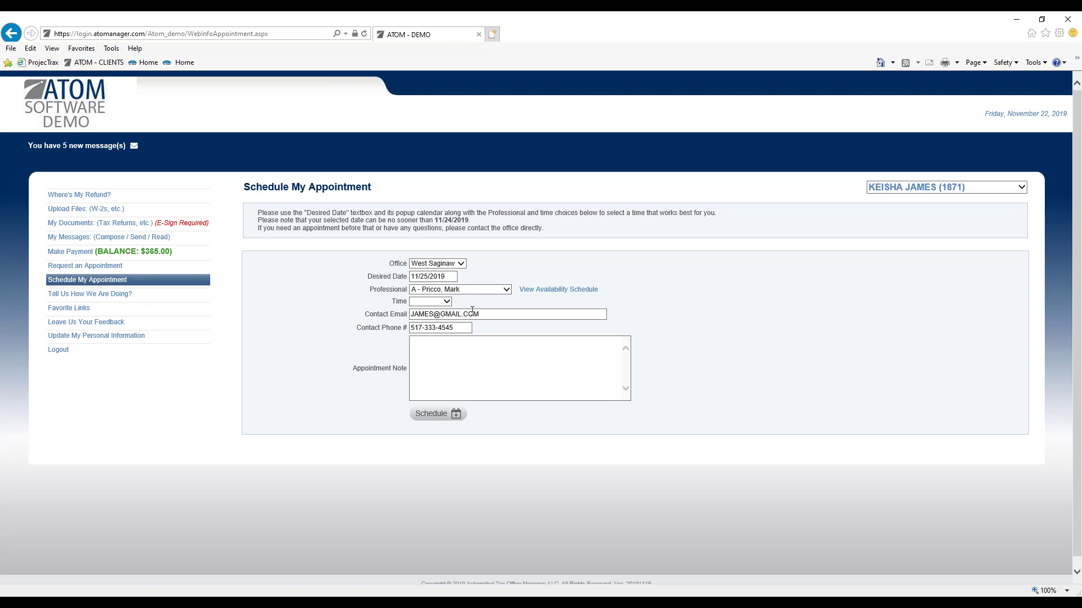
left_click(448, 302)
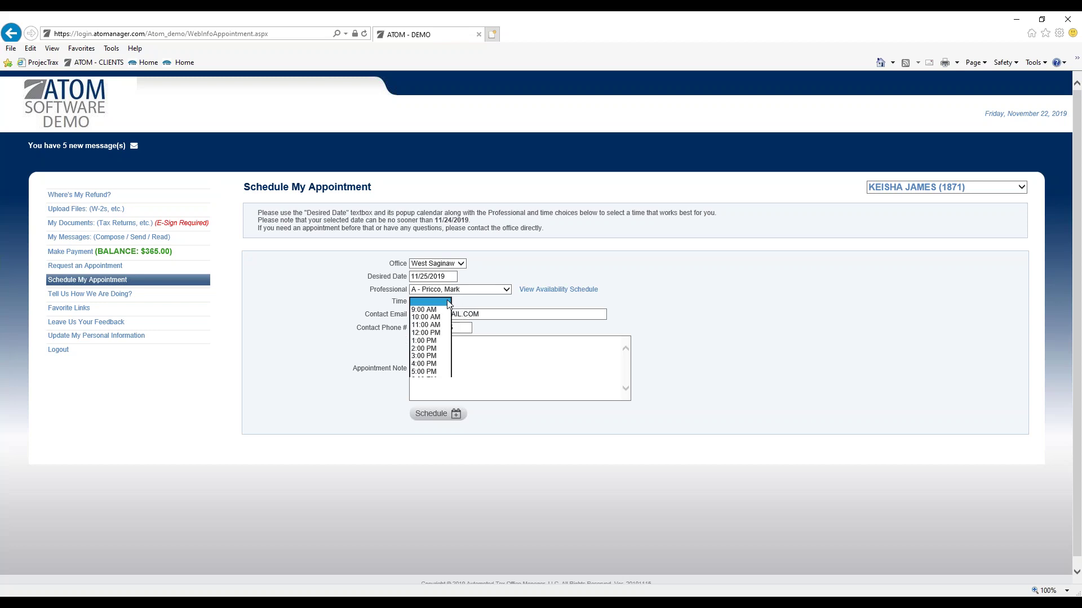
left_click(441, 345)
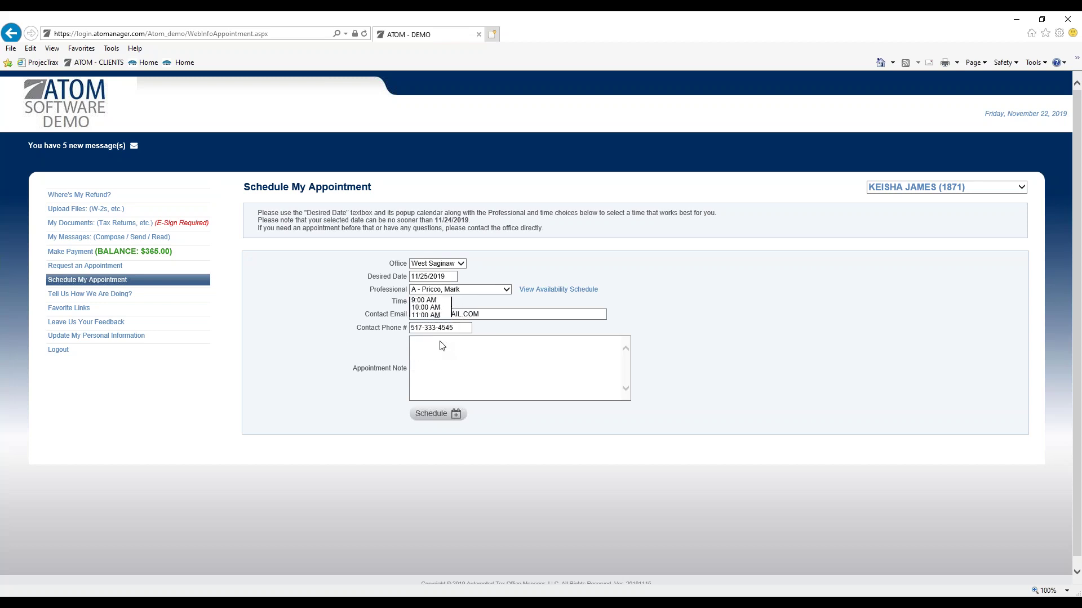
left_click(456, 411)
left_click(585, 350)
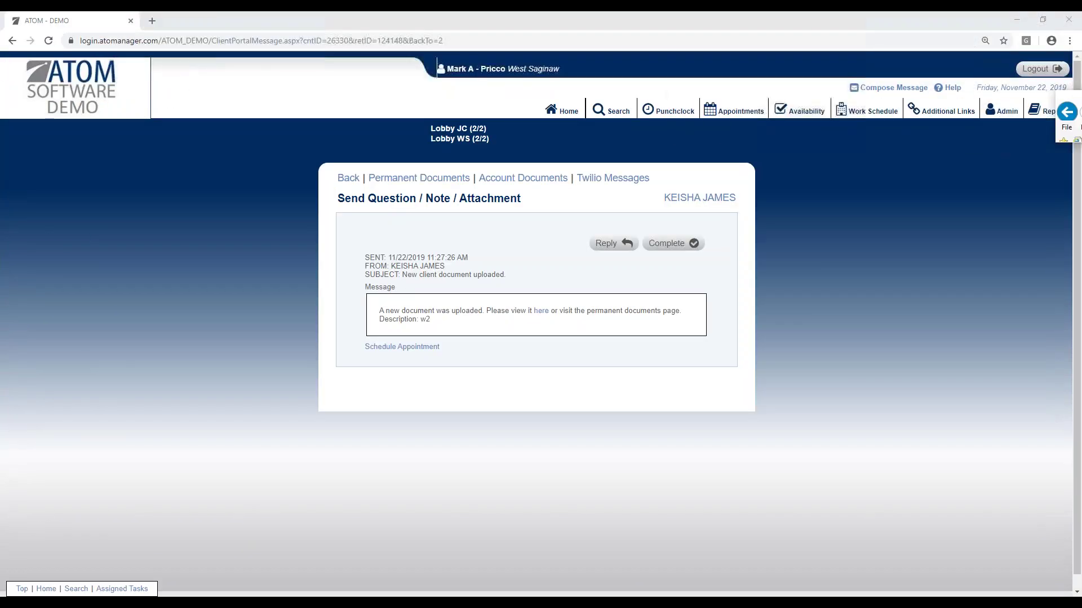
Step: Show the Monday, November 25, 2019 appointment schedule to find the new 1:00 PM booking
left_click(739, 112)
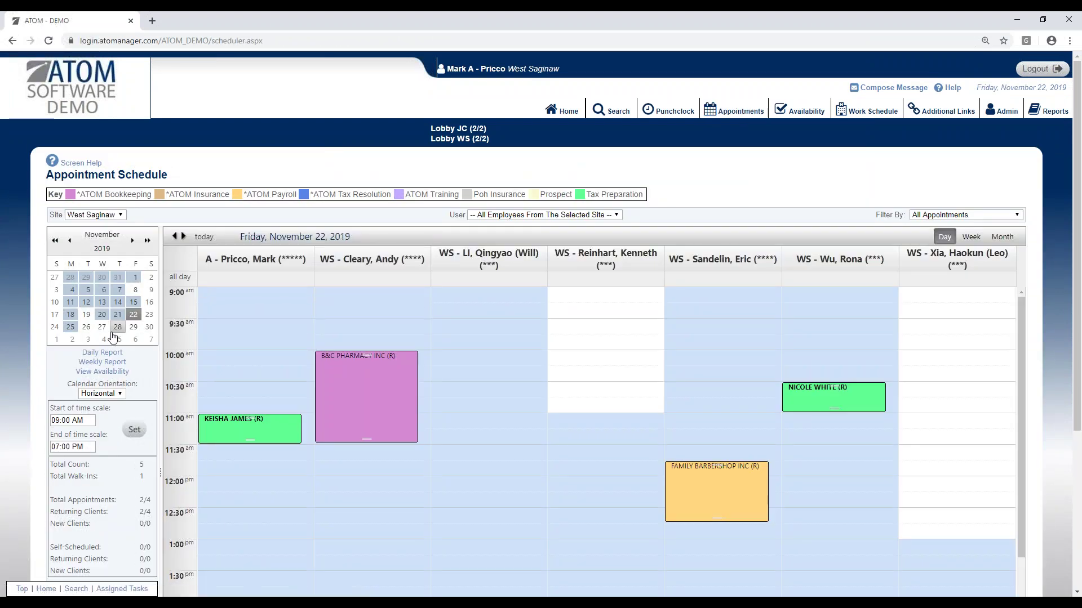
left_click(69, 327)
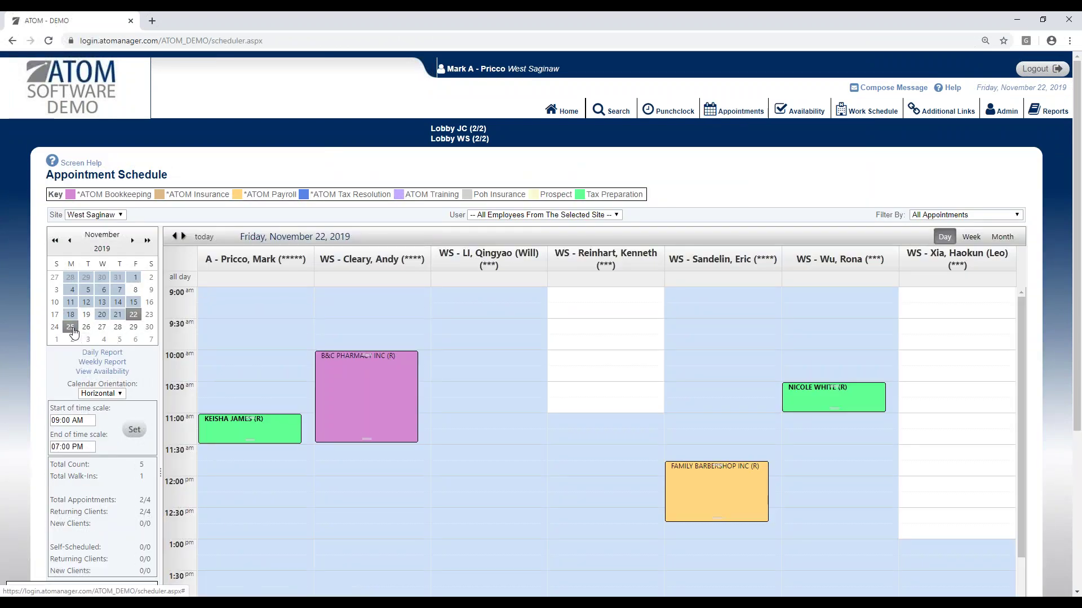
scroll(220, 462, "down", 1)
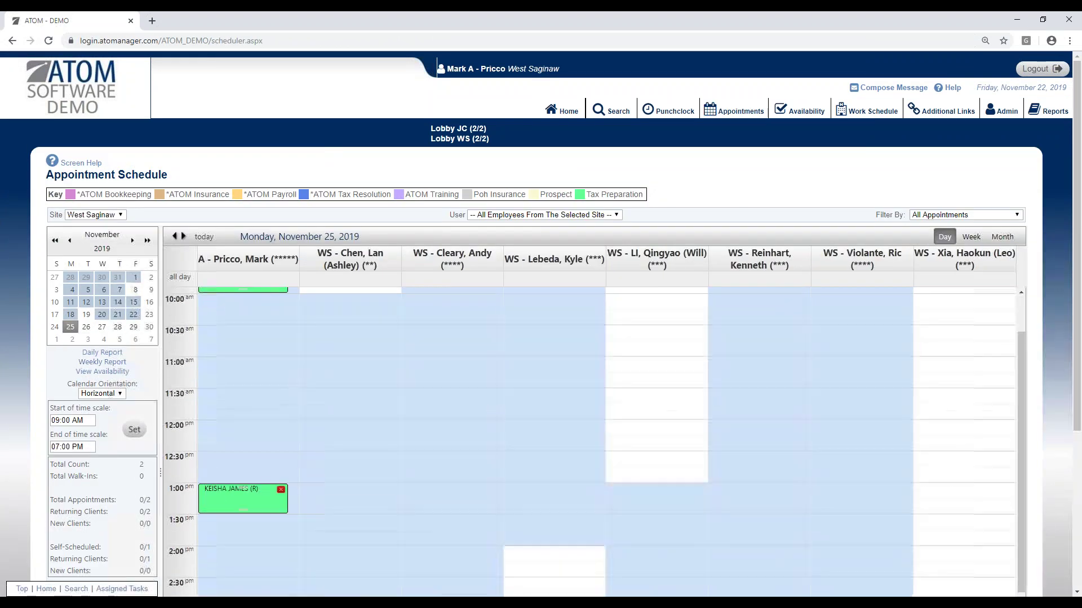
scroll(225, 476, "up", 1)
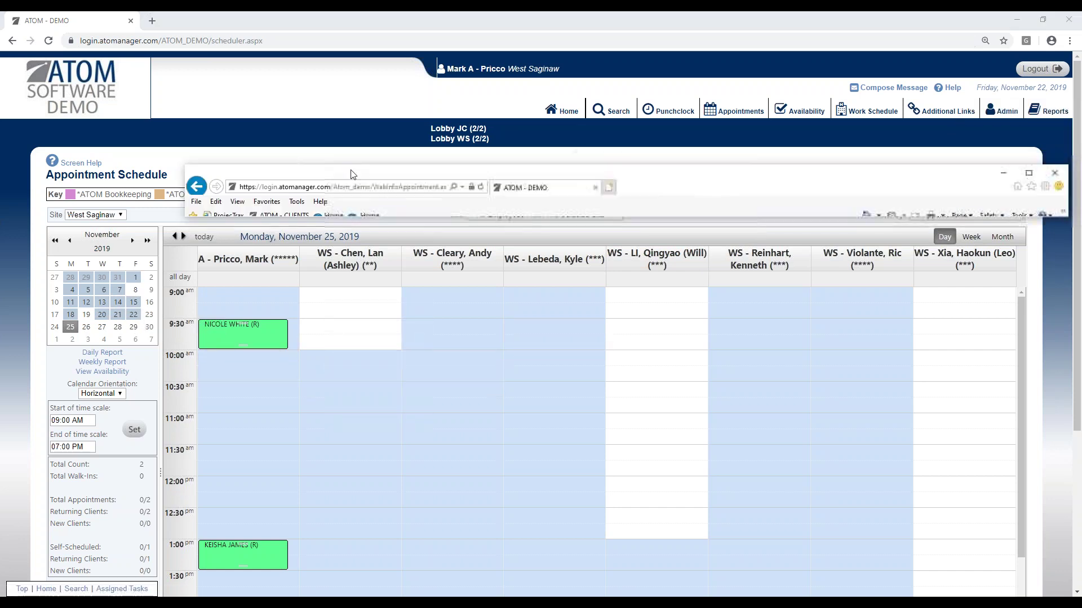
Step: Maximize the client portal and go via Favorite Links to Leave Us Your Feedback
left_click(994, 164)
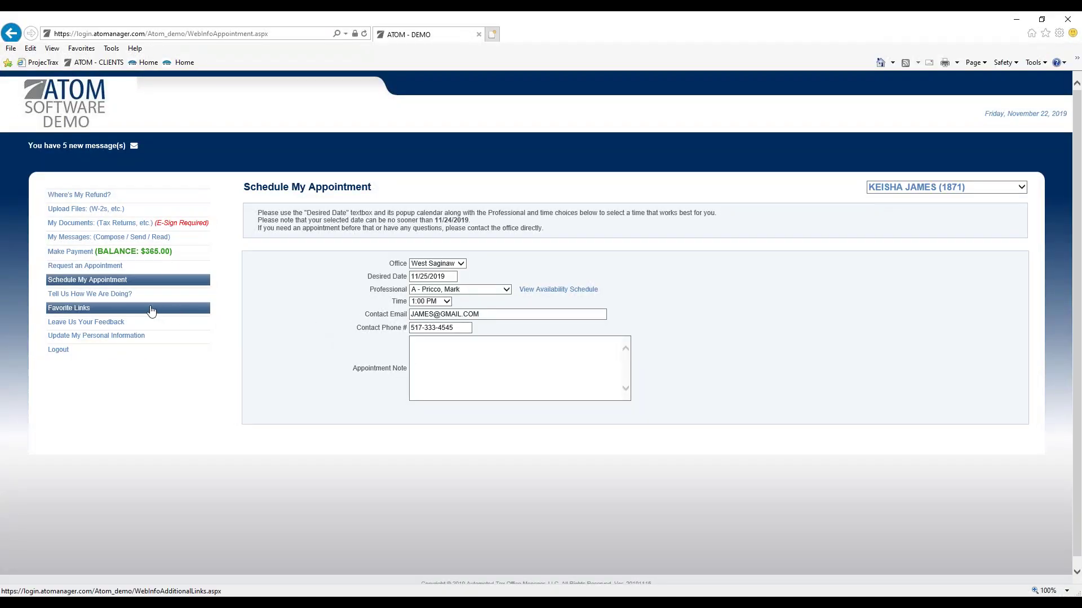
left_click(121, 313)
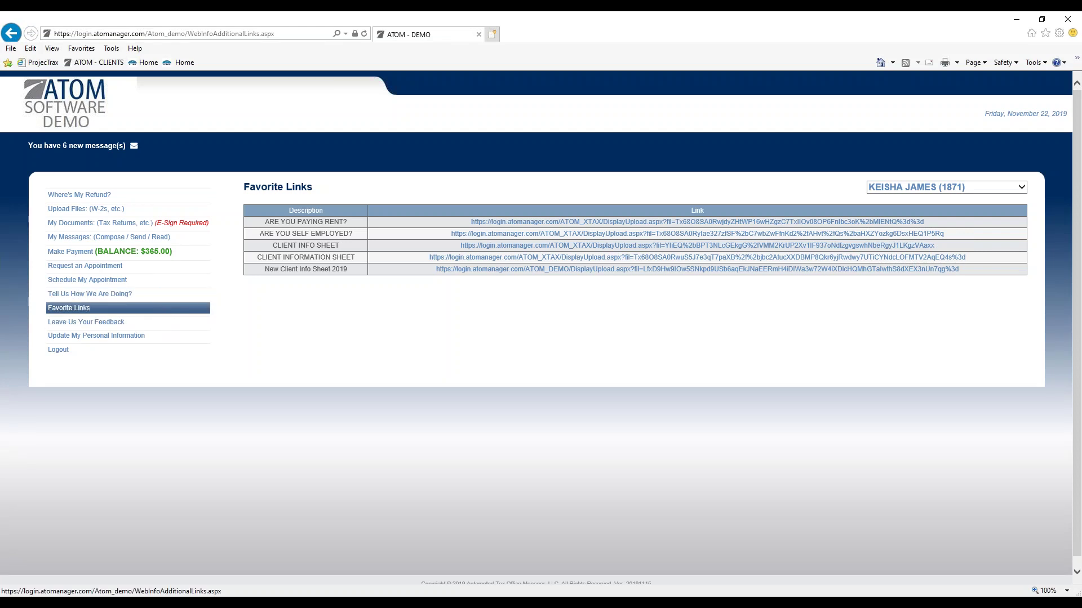
left_click(159, 325)
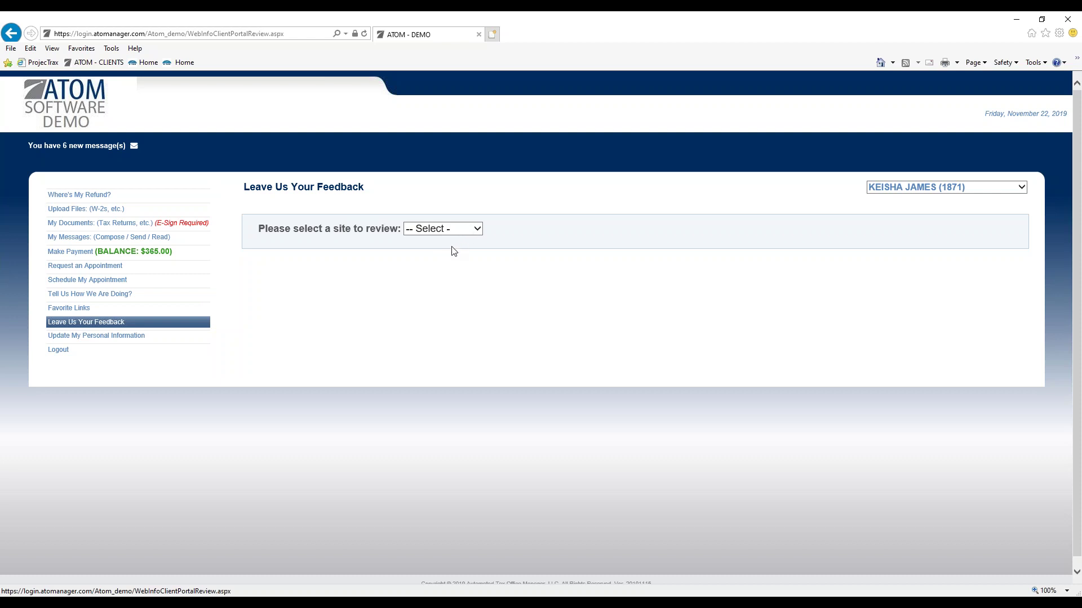
Step: Give West Saginaw feedback answering YES, all expectations met
left_click(478, 229)
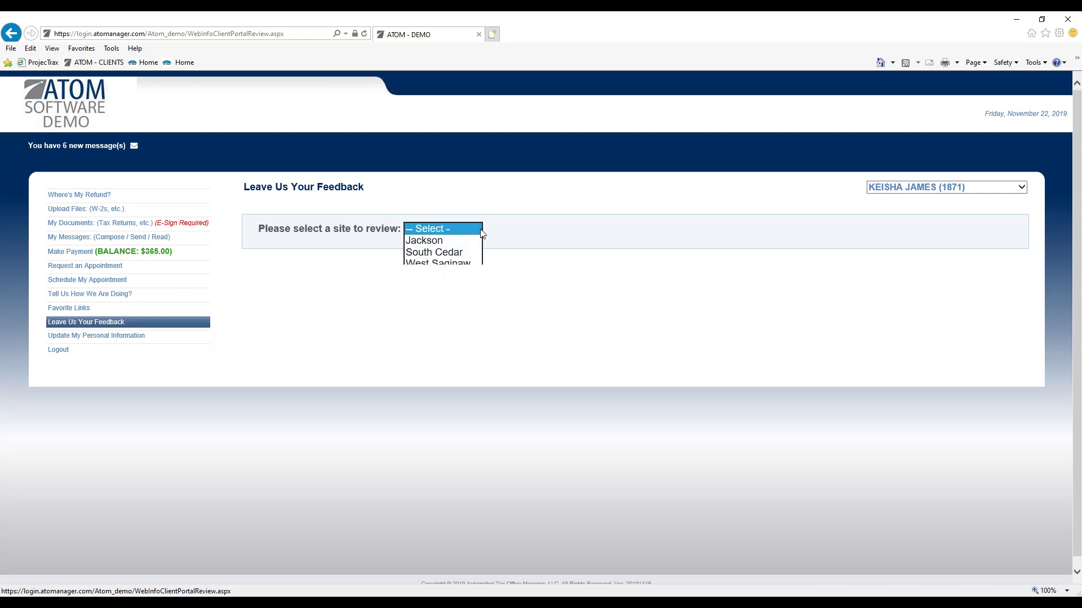
left_click(472, 264)
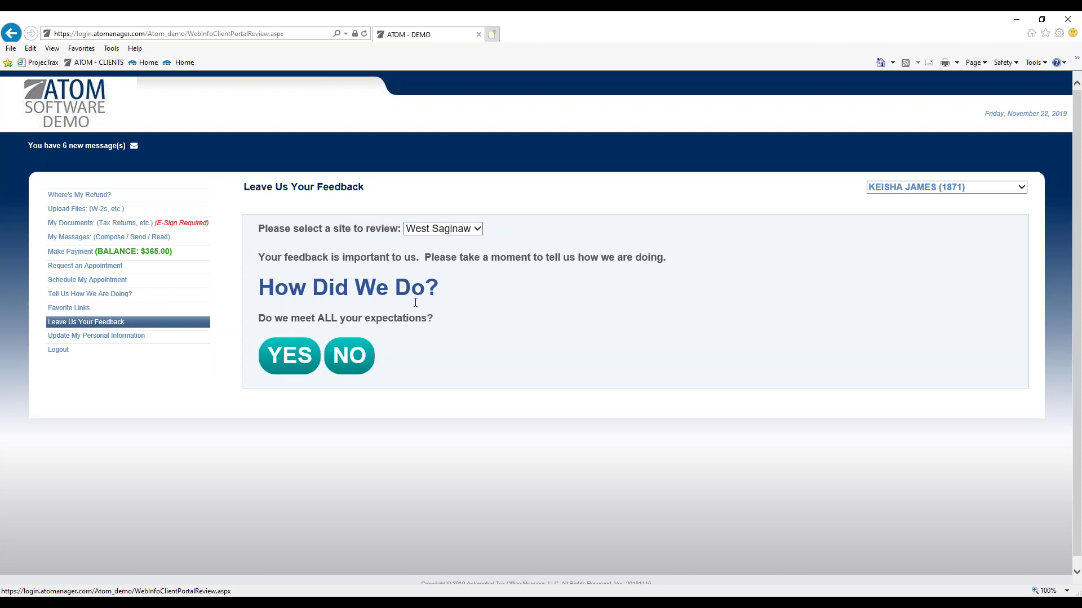
left_click(305, 358)
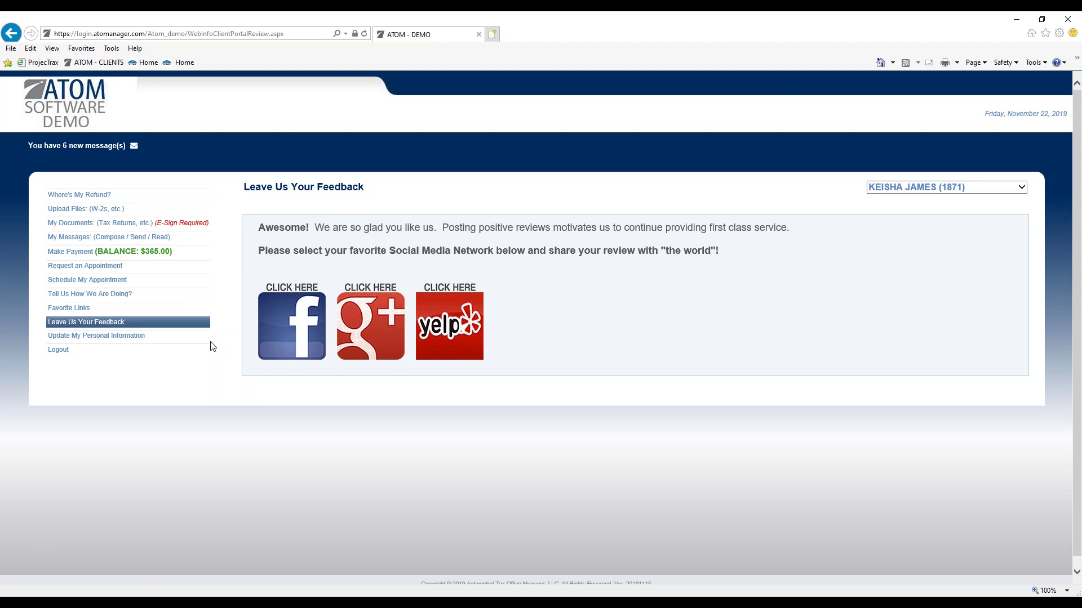
Step: Redo the West Saginaw feedback answering NO, then view Update My Personal Information
left_click(205, 323)
left_click(412, 233)
left_click(428, 265)
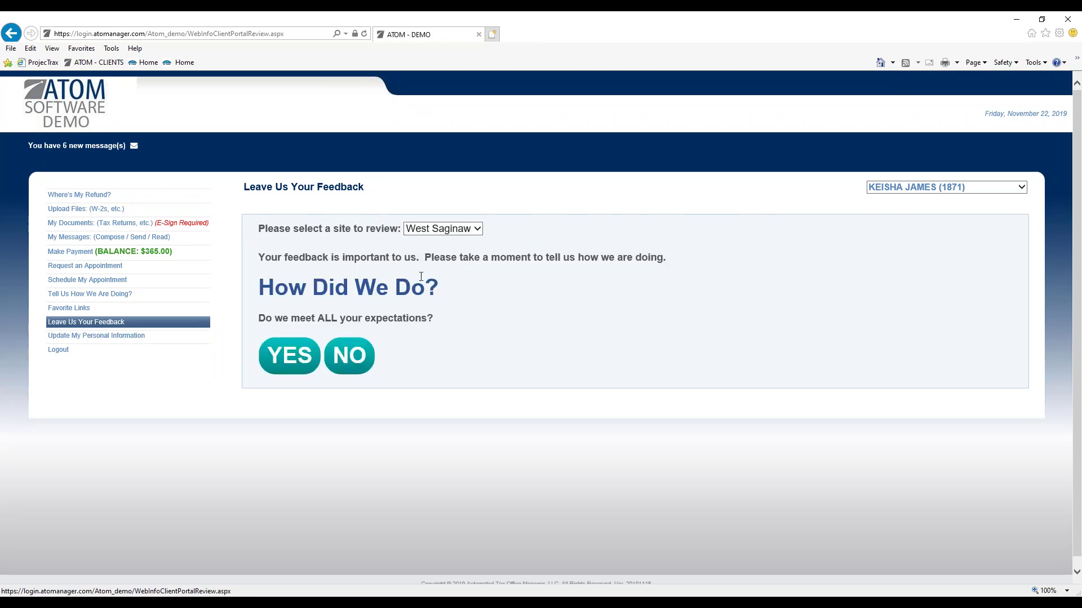
left_click(356, 355)
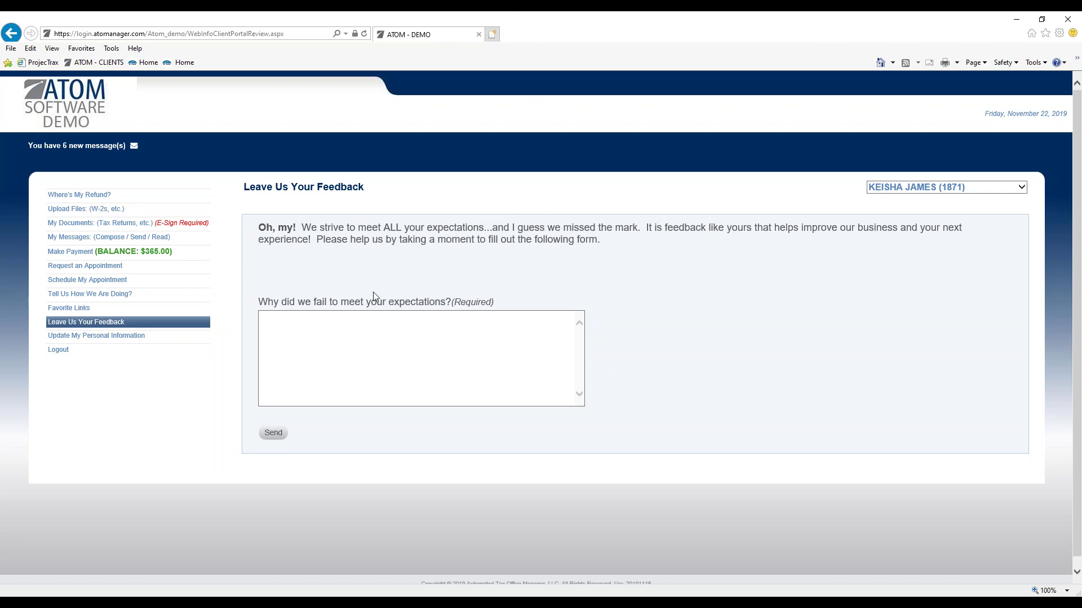
left_click(142, 338)
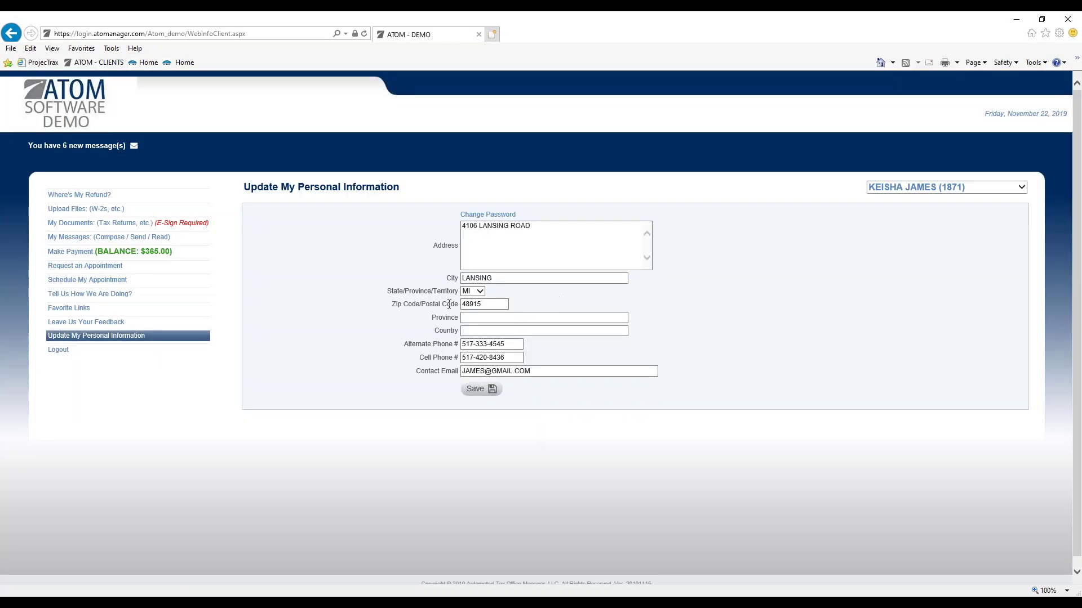
Step: Check Where's My Refund? showing the 2017 federal, state and city returns rejected
left_click(142, 198)
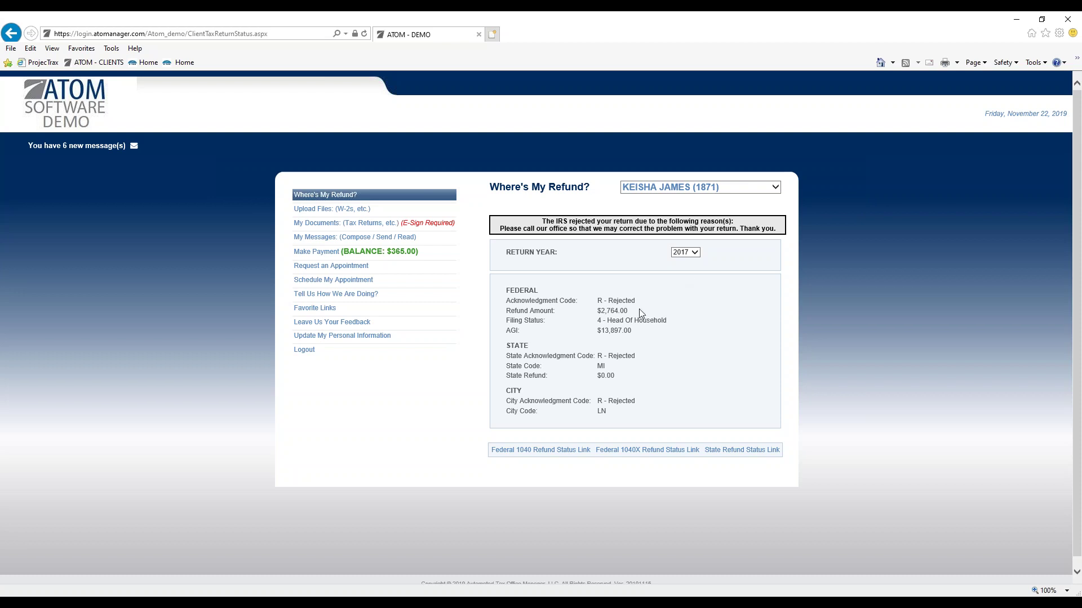
Step: Show the refund status for return year 2016, then 2015
left_click(686, 251)
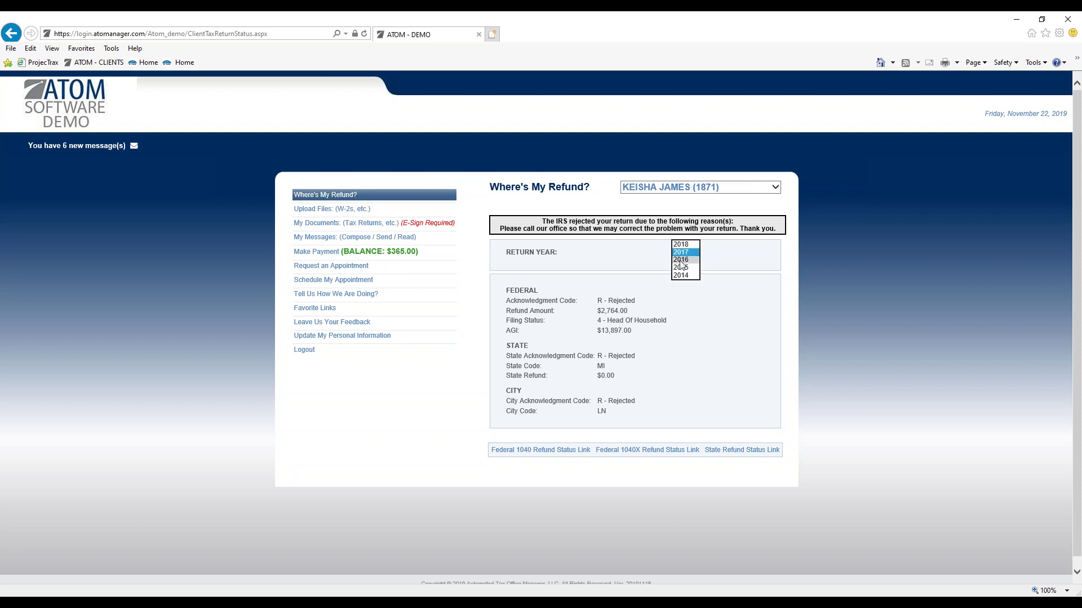
left_click(683, 265)
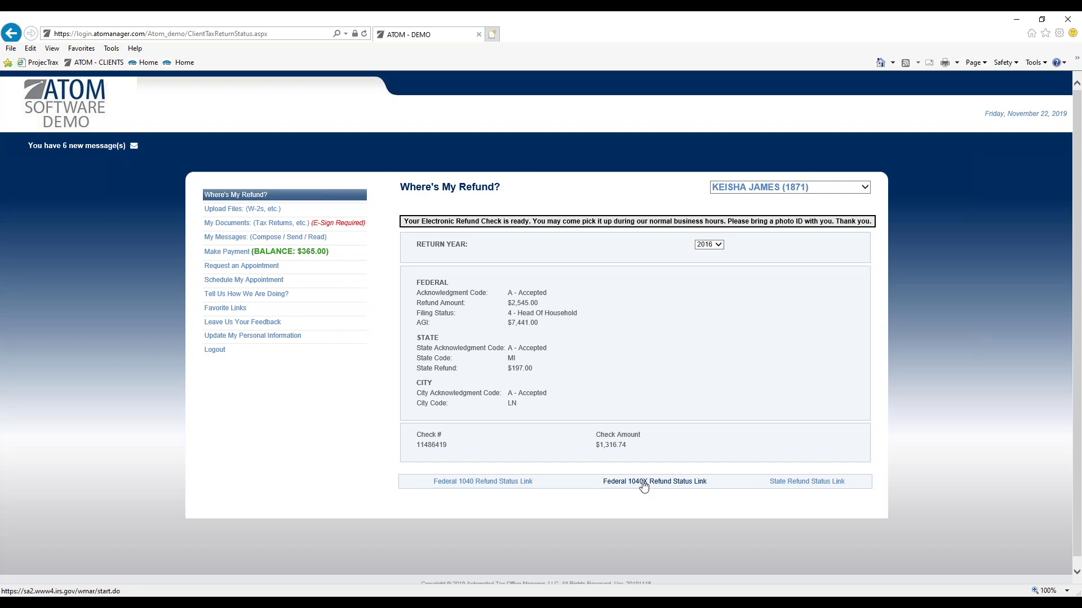
left_click(718, 248)
left_click(715, 253)
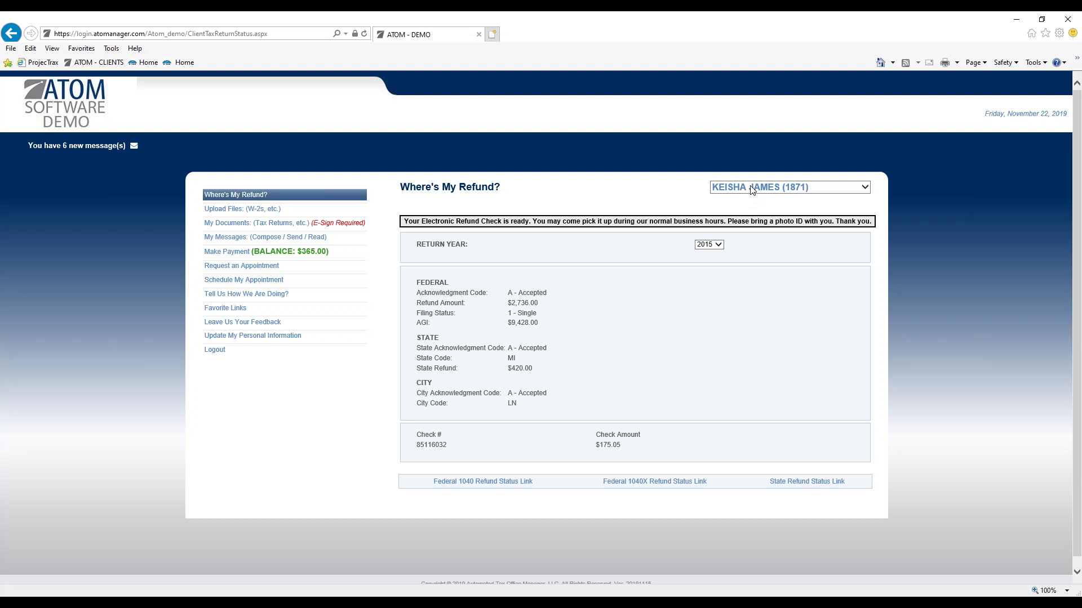
Step: Switch the client to B&C PHARMACY INC and go to its Upload Files page
left_click(797, 189)
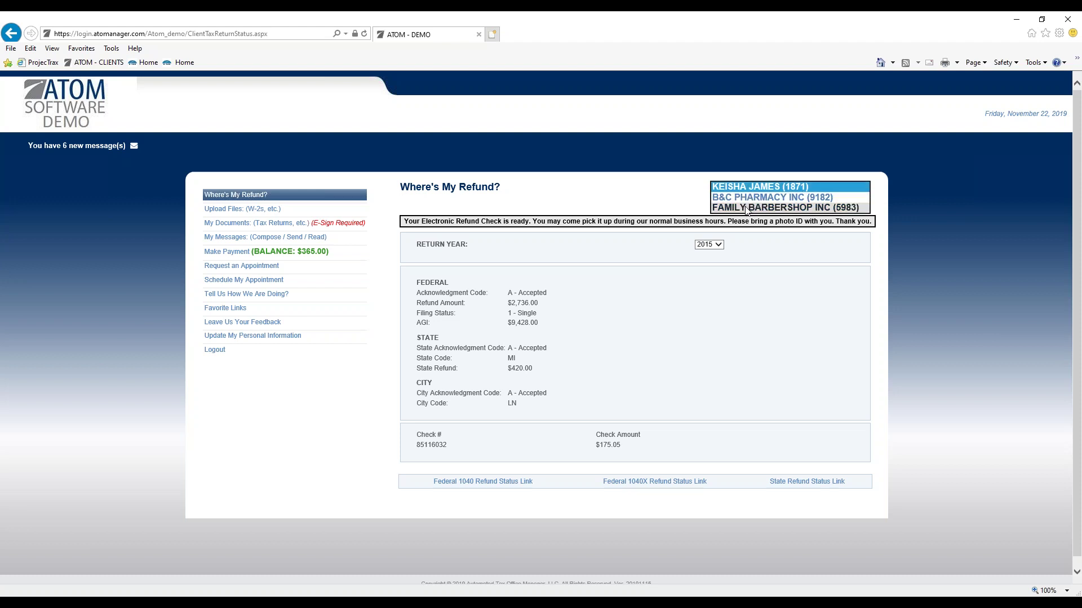
left_click(745, 188)
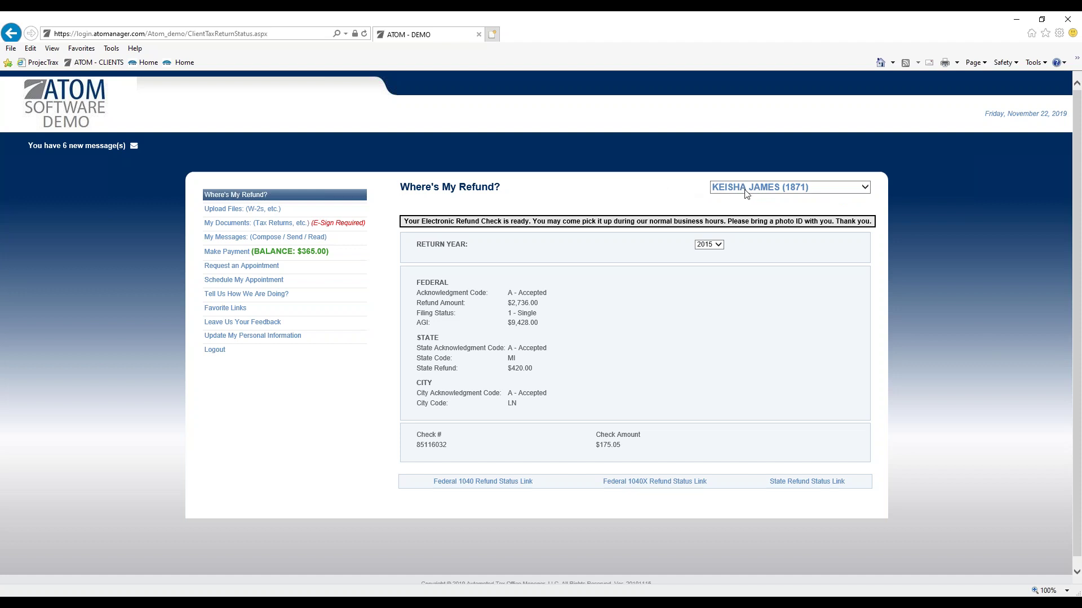
left_click(745, 190)
left_click(745, 194)
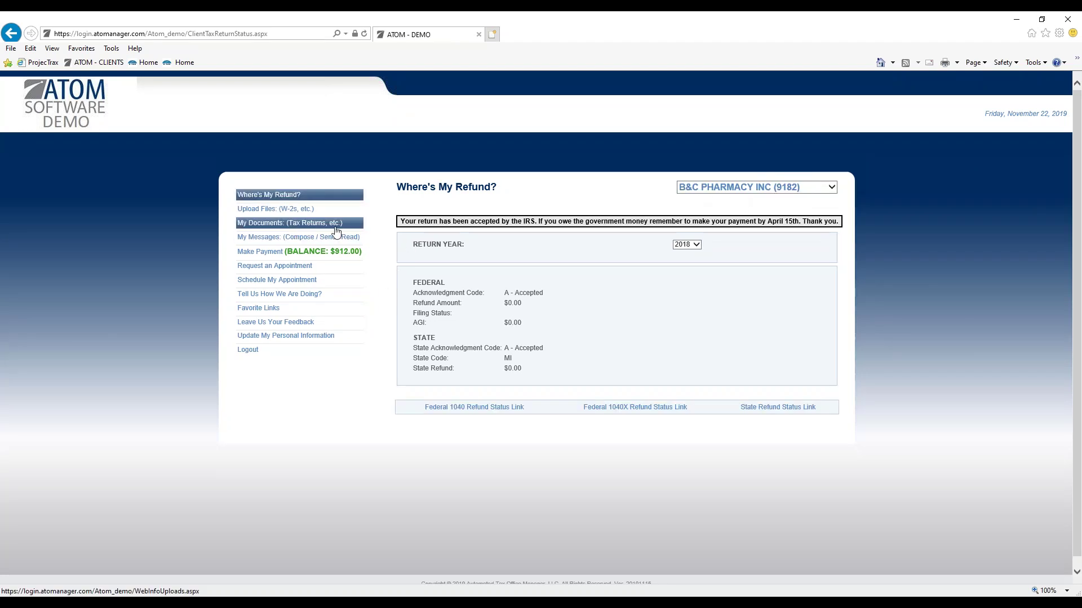
left_click(319, 217)
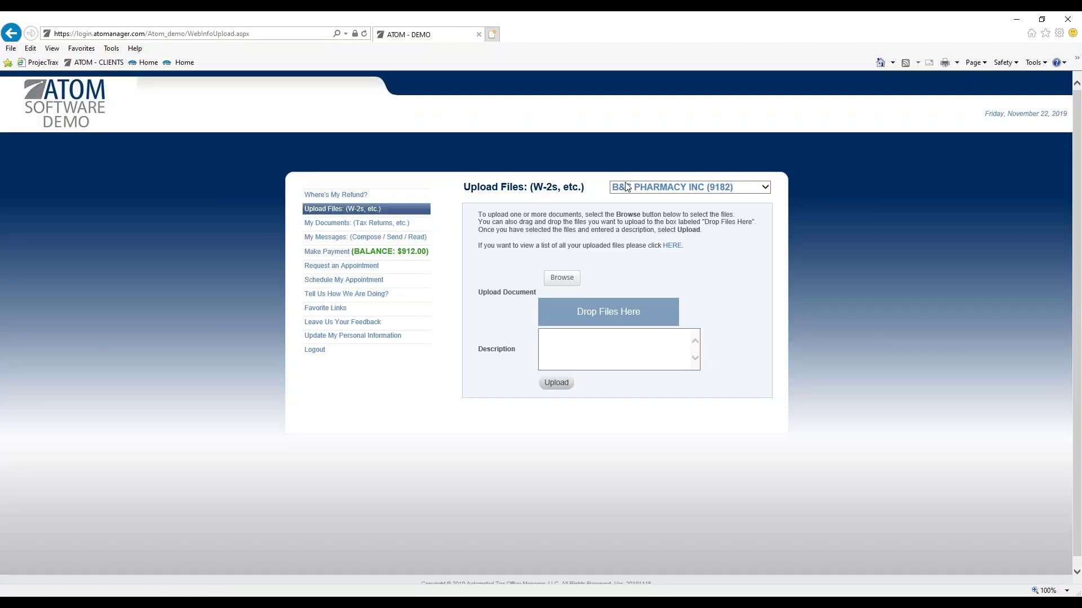
Step: Browse My Documents and Make Payment, switching between the individual client and B&C PHARMACY INC
left_click(366, 226)
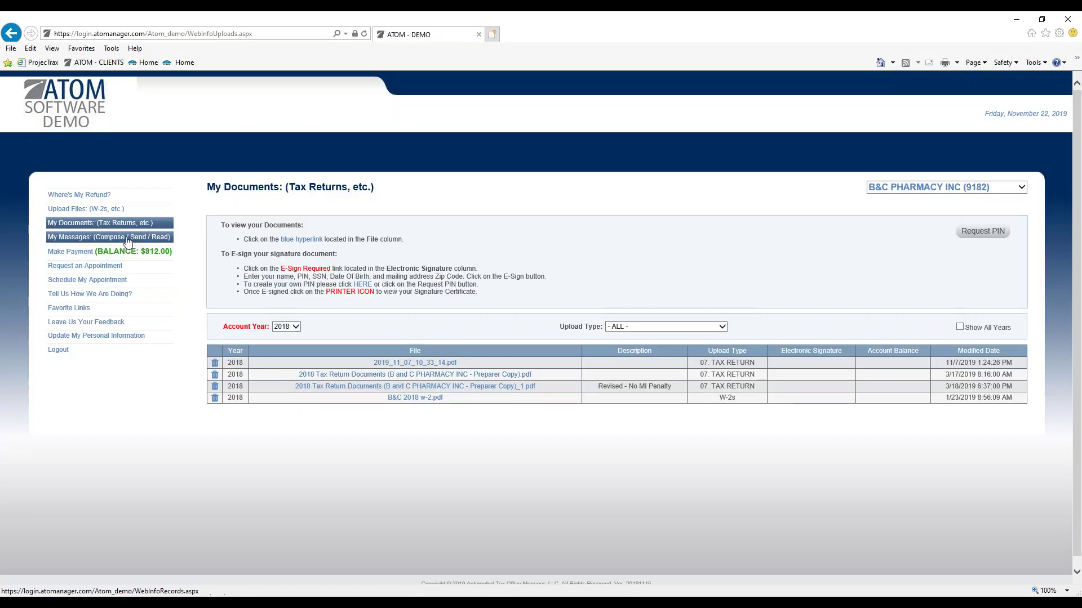
left_click(121, 252)
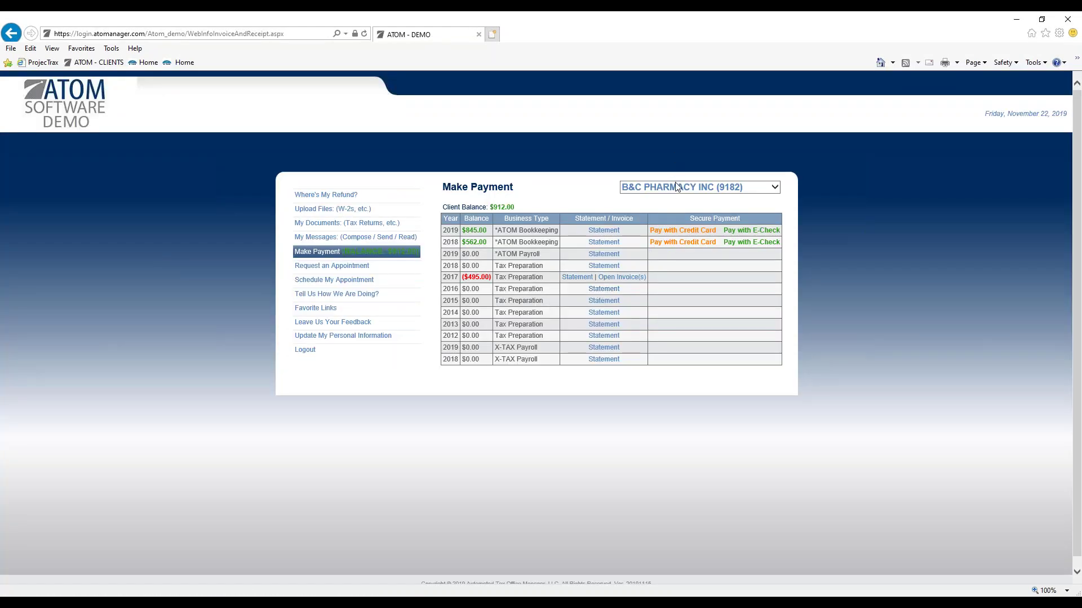
left_click(676, 187)
left_click(674, 177)
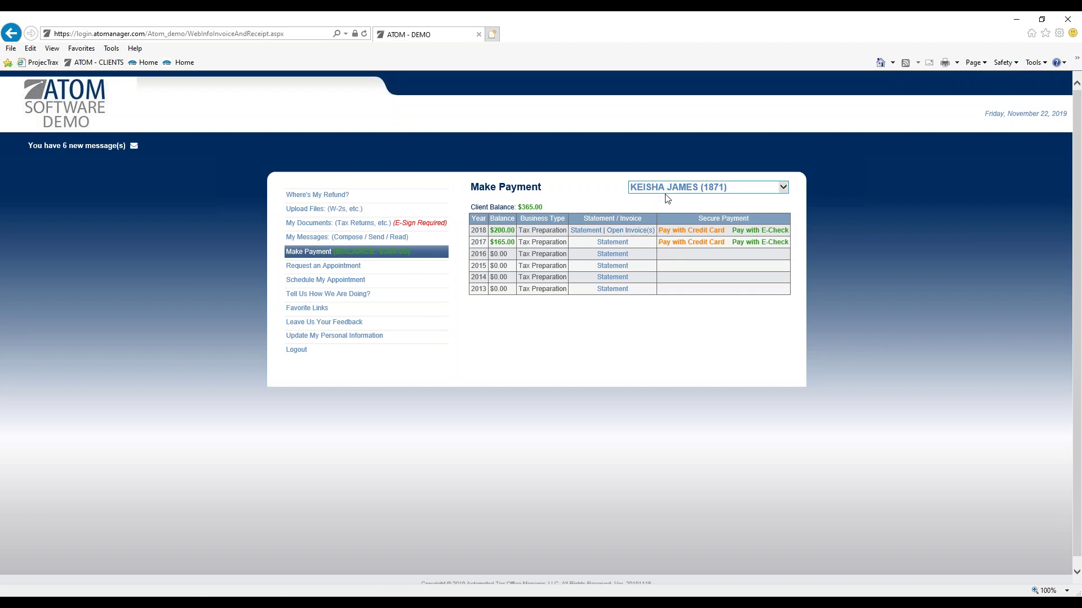
left_click(665, 191)
left_click(663, 197)
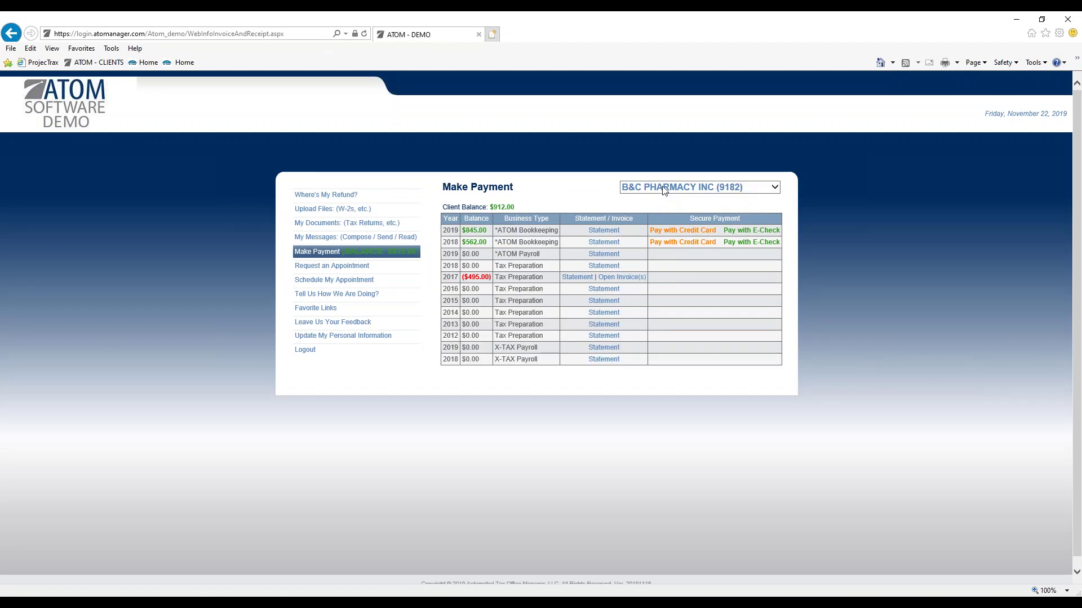
left_click(663, 187)
left_click(664, 177)
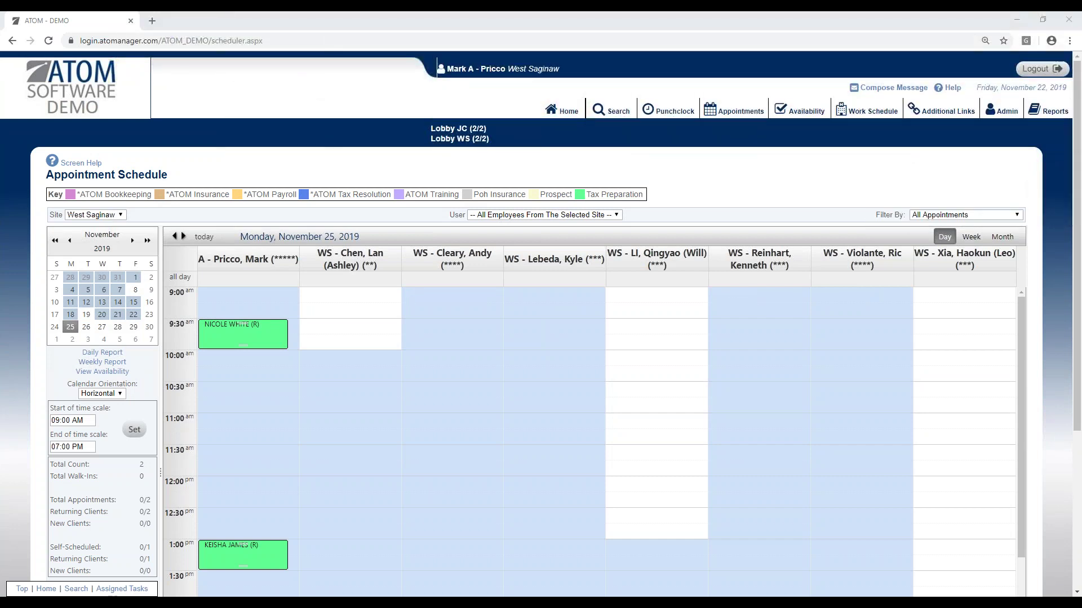
Step: Open the client's 2018 Tax Preparation account from the Tax Preparation (1/7) event and scroll to Transaction Information
left_click(562, 110)
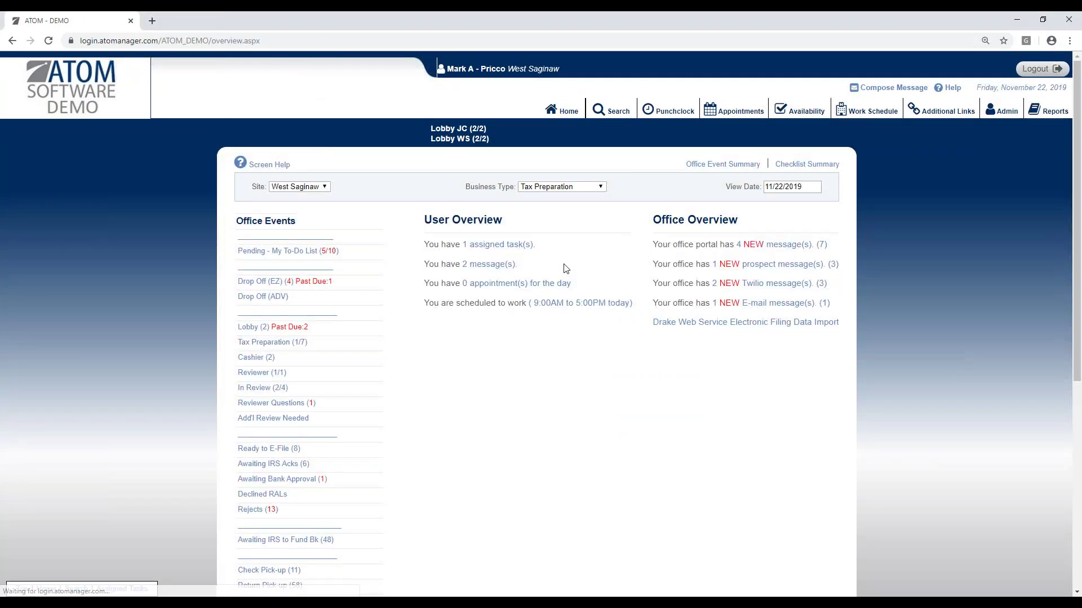
left_click(343, 345)
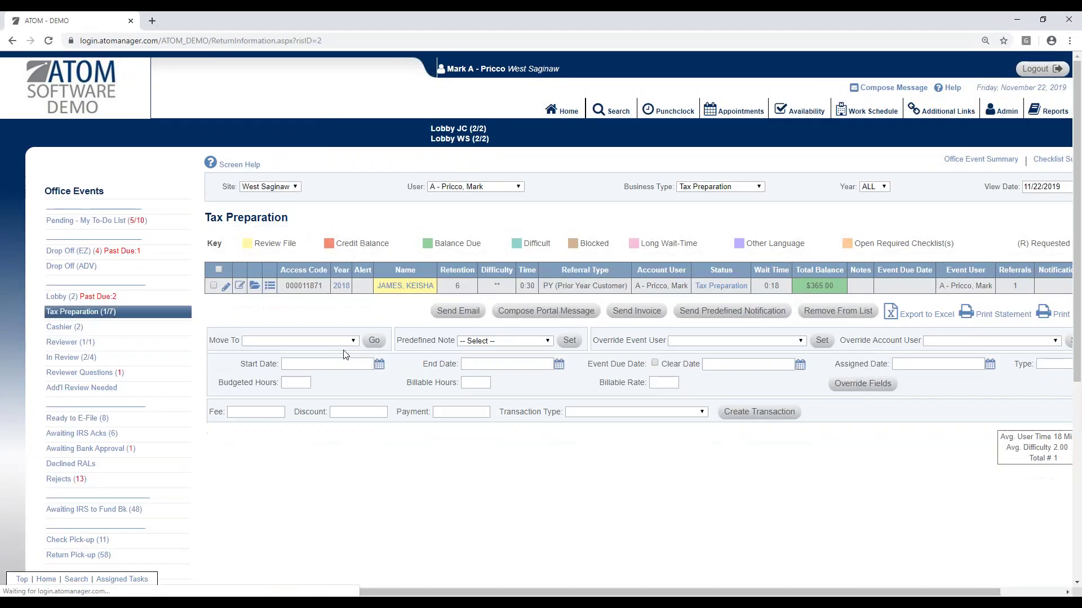
left_click(414, 292)
scroll(733, 437, "down", 5)
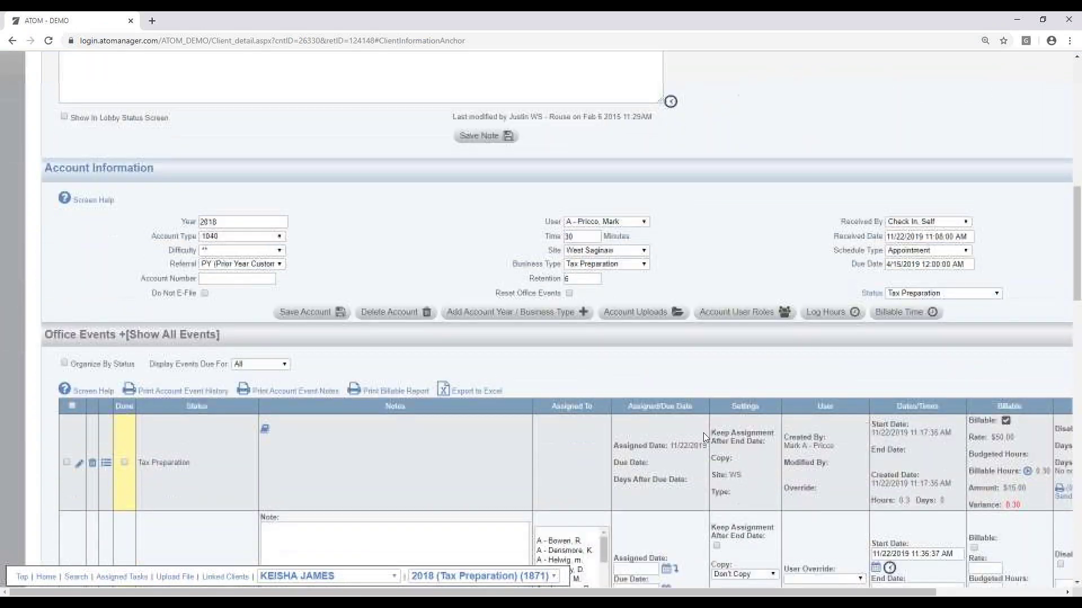
scroll(703, 433, "down", 8)
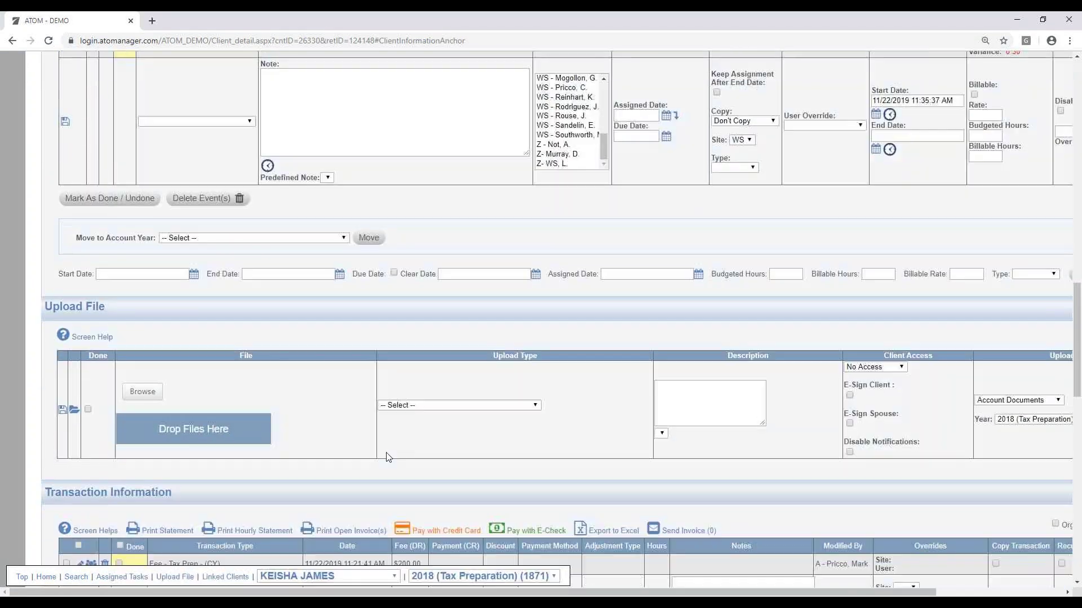
scroll(387, 455, "down", 4)
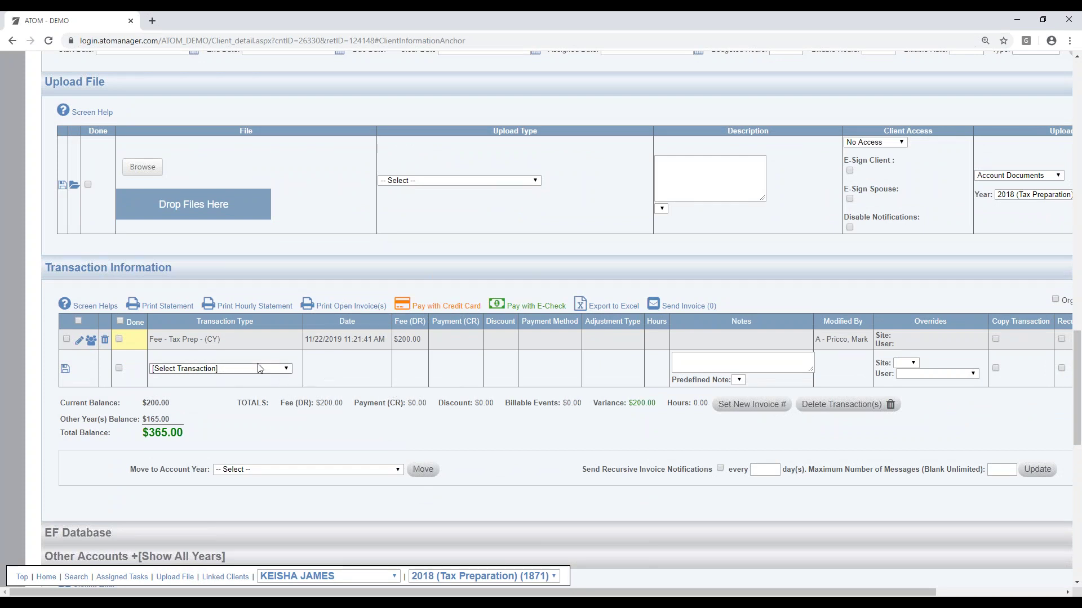
left_click(287, 370)
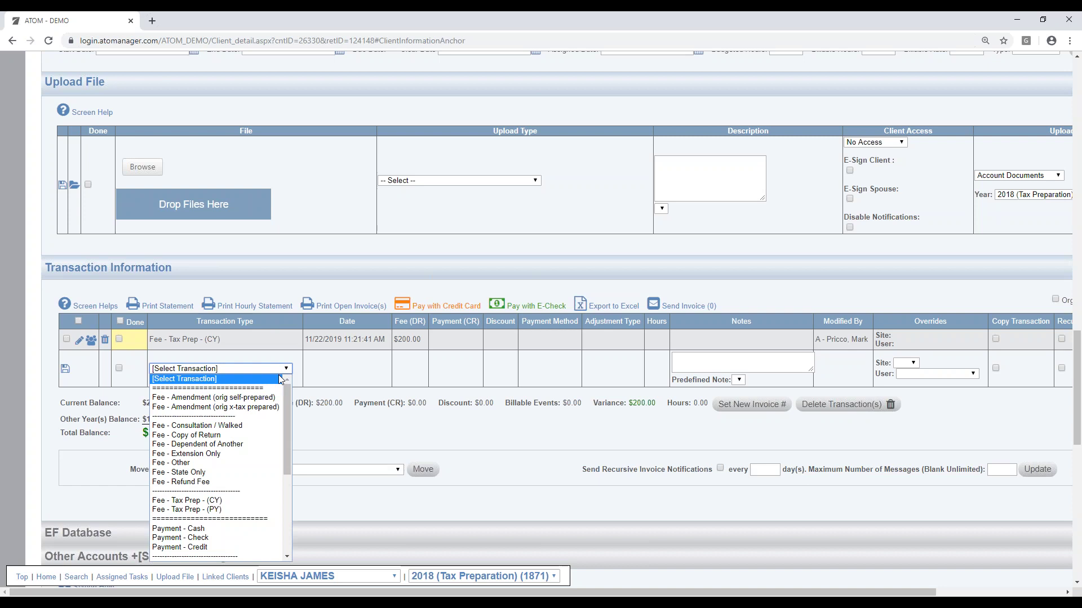
Step: Record a $200.00 Payment - Check transaction with note 1011
left_click(242, 537)
left_click(716, 367)
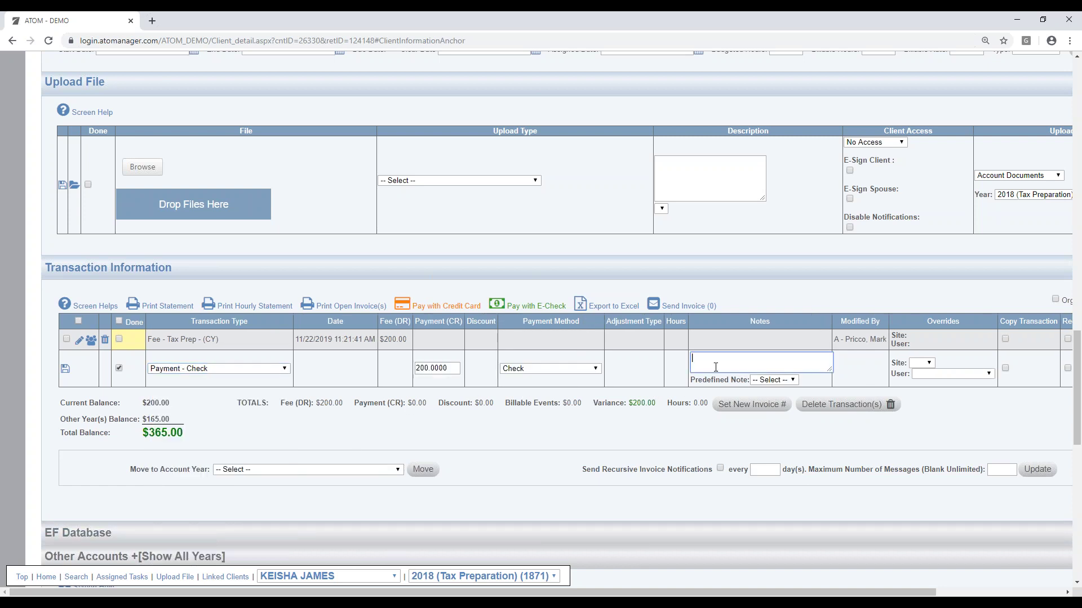
type("1011")
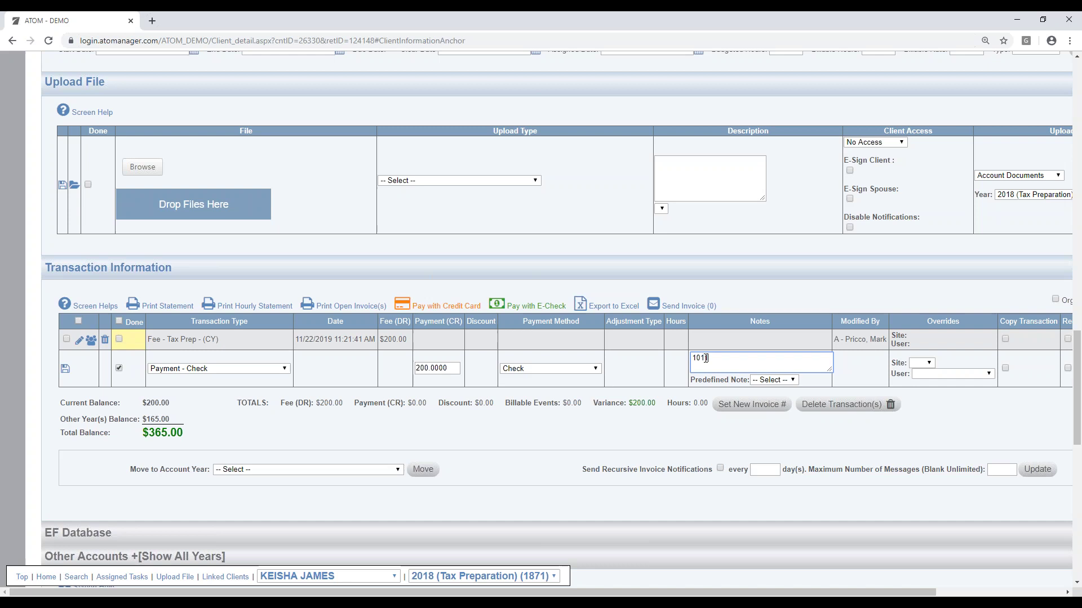
left_click(65, 368)
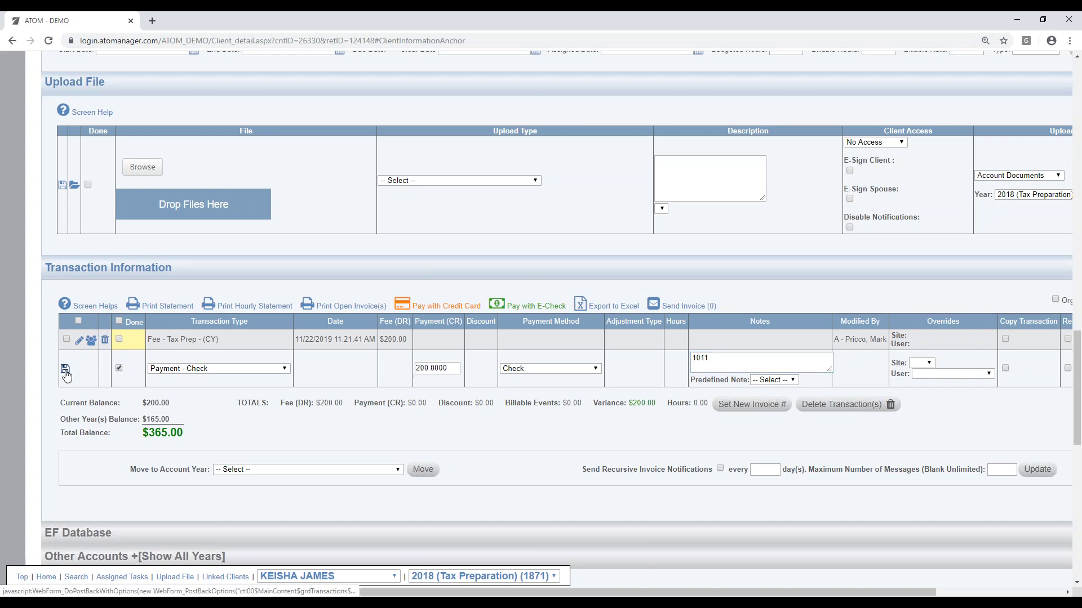
Step: Mark the tax prep fee Done, update the records, and print the hourly statement
left_click(119, 339)
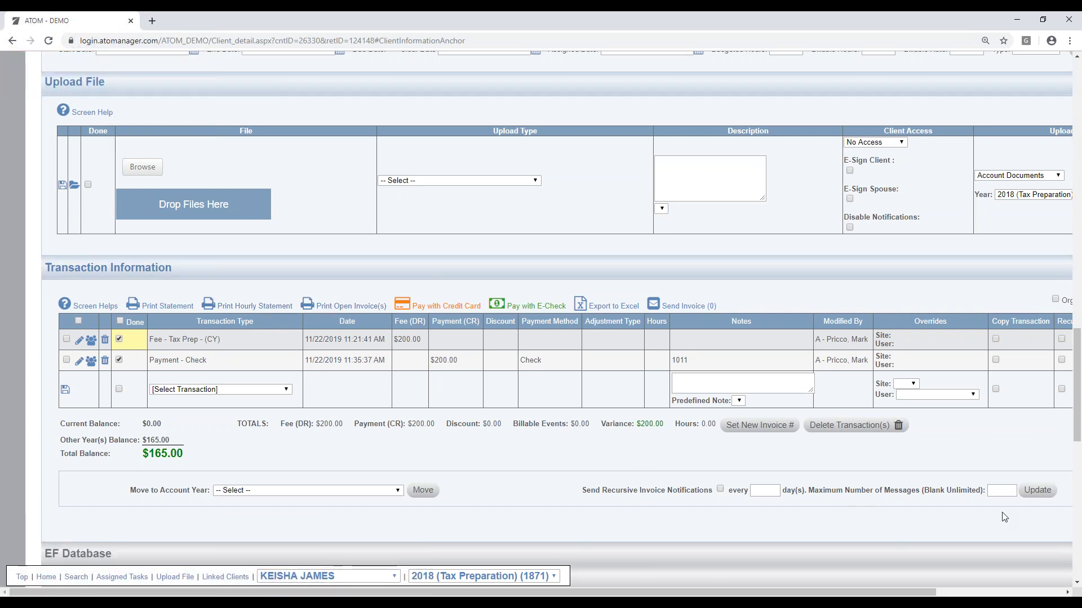
left_click(1034, 490)
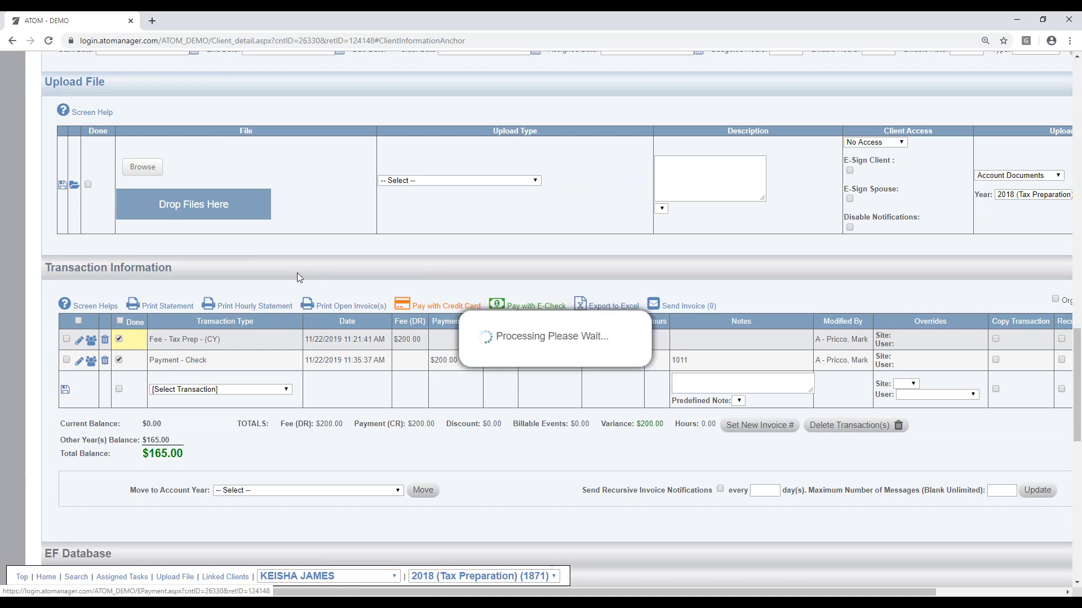
left_click(268, 306)
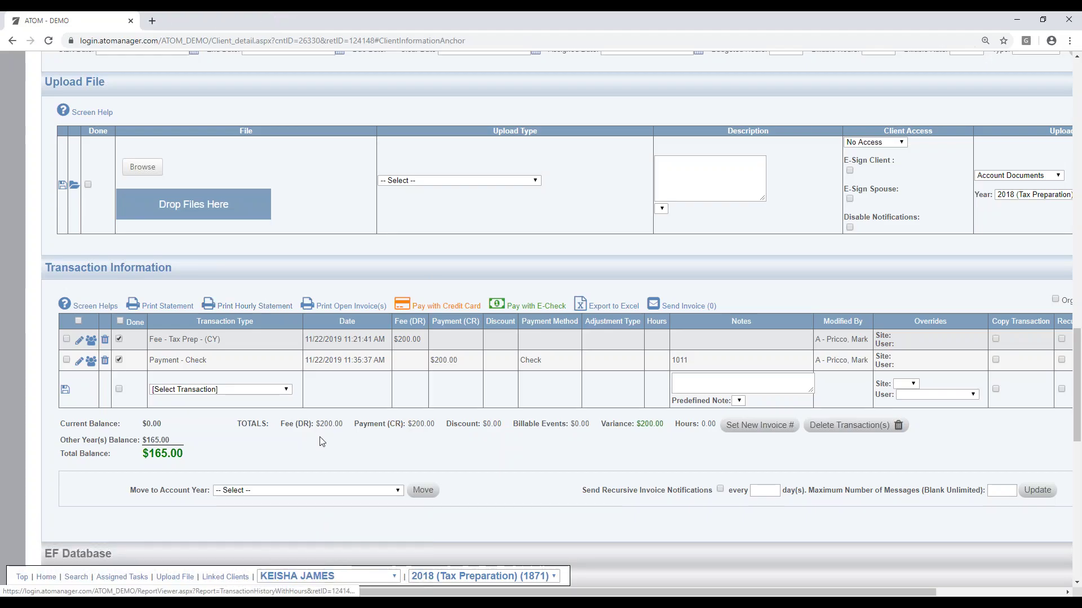
scroll(370, 372, "down", 3)
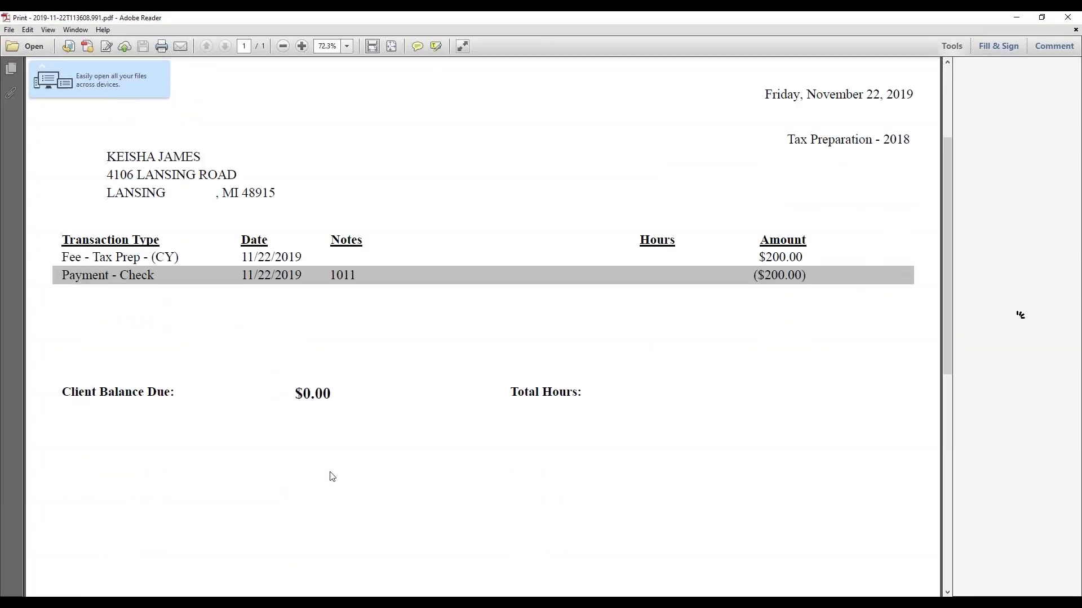
Step: Close the Adobe Reader statement to return to the client's $0.00-balance transactions
left_click(1067, 17)
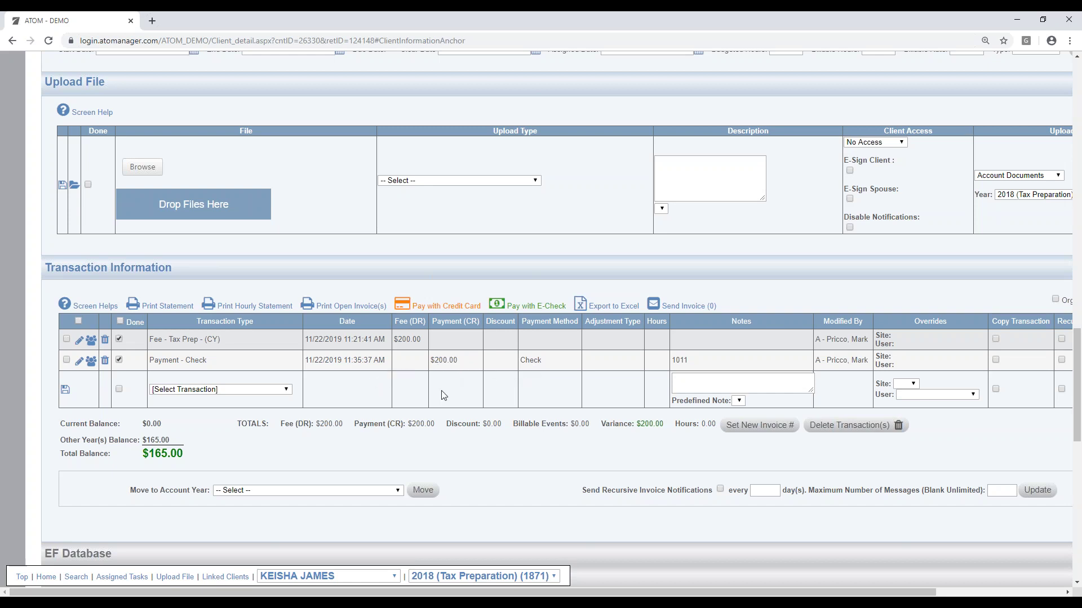
Step: Scroll to the top of the client's file and go back to the Home overview
scroll(431, 394, "up", 15)
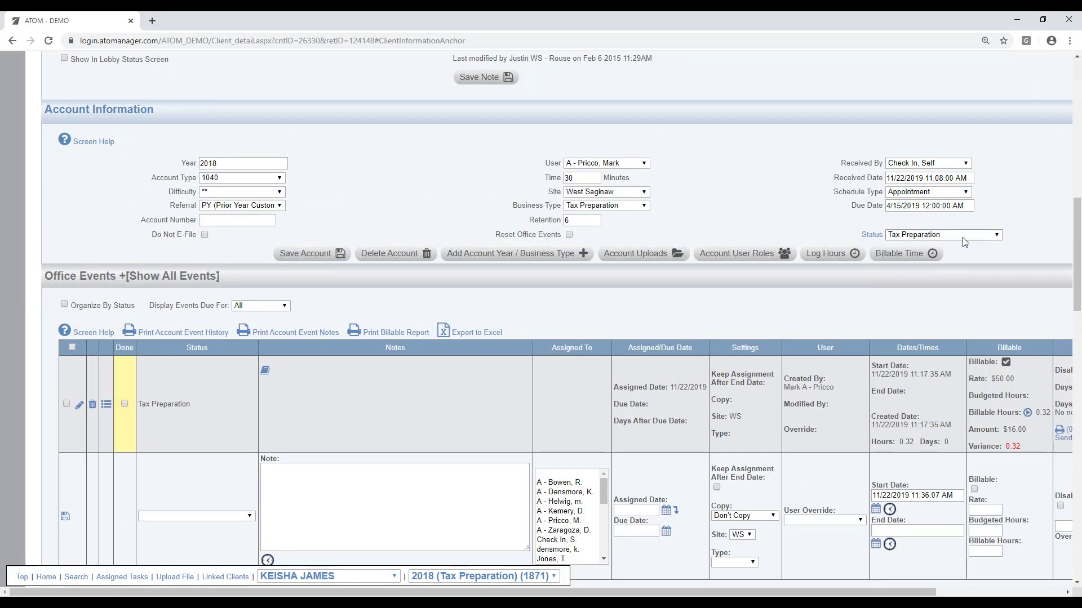
scroll(758, 250, "up", 5)
scroll(759, 251, "up", 2)
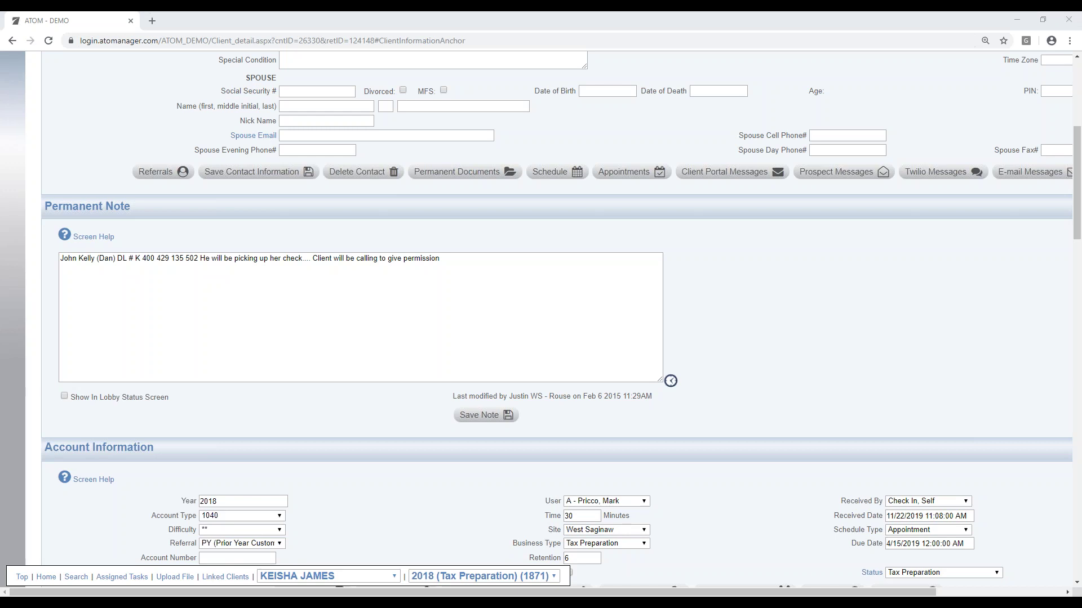
scroll(893, 257, "up", 6)
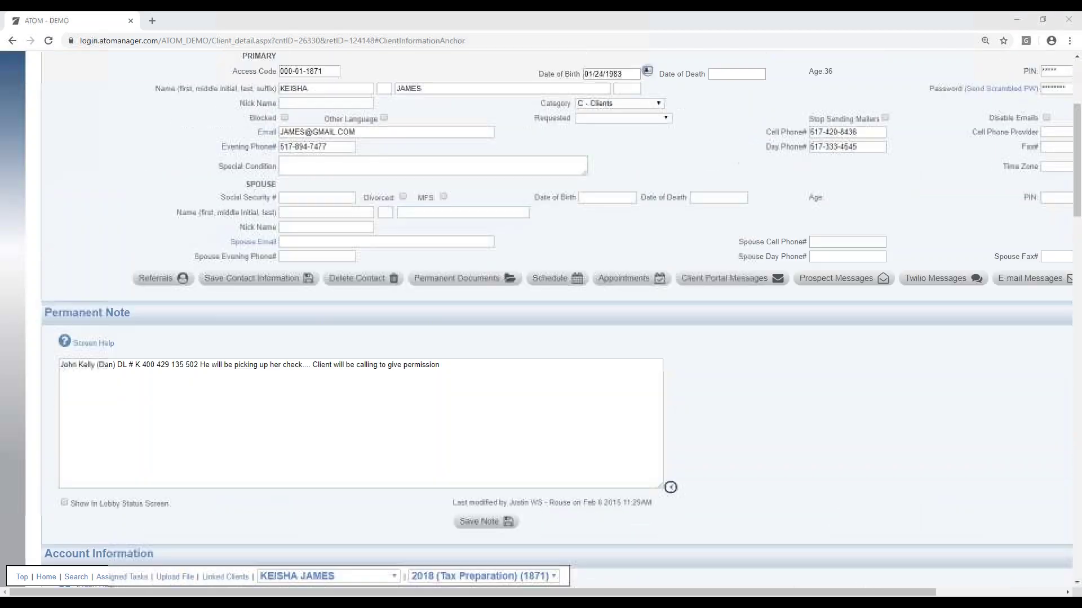
left_click(568, 116)
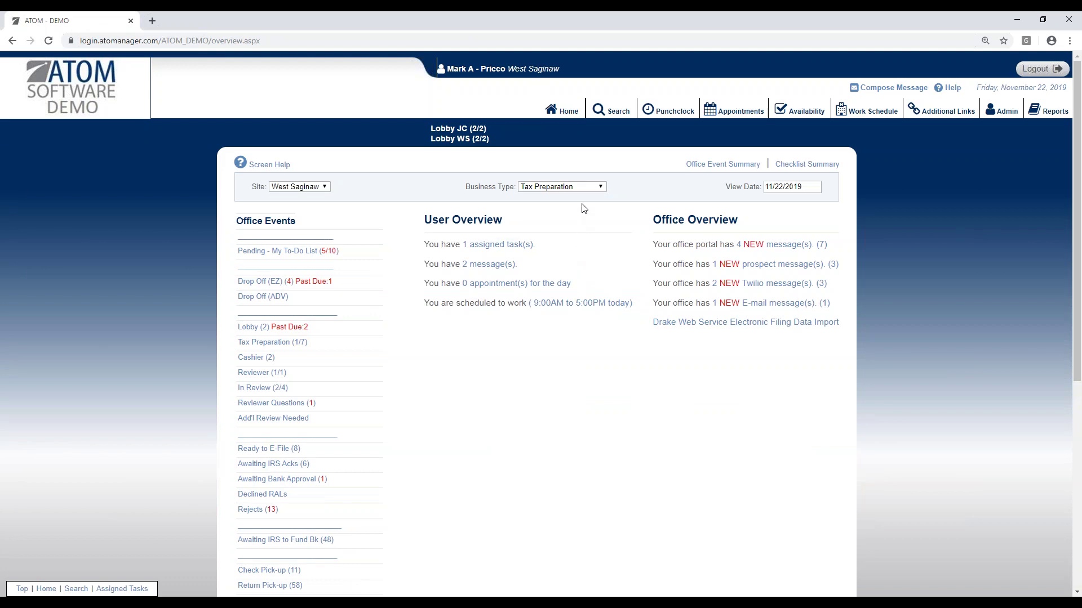
Step: Open and dismiss the Business Type list unchanged, then scroll the office events
left_click(589, 188)
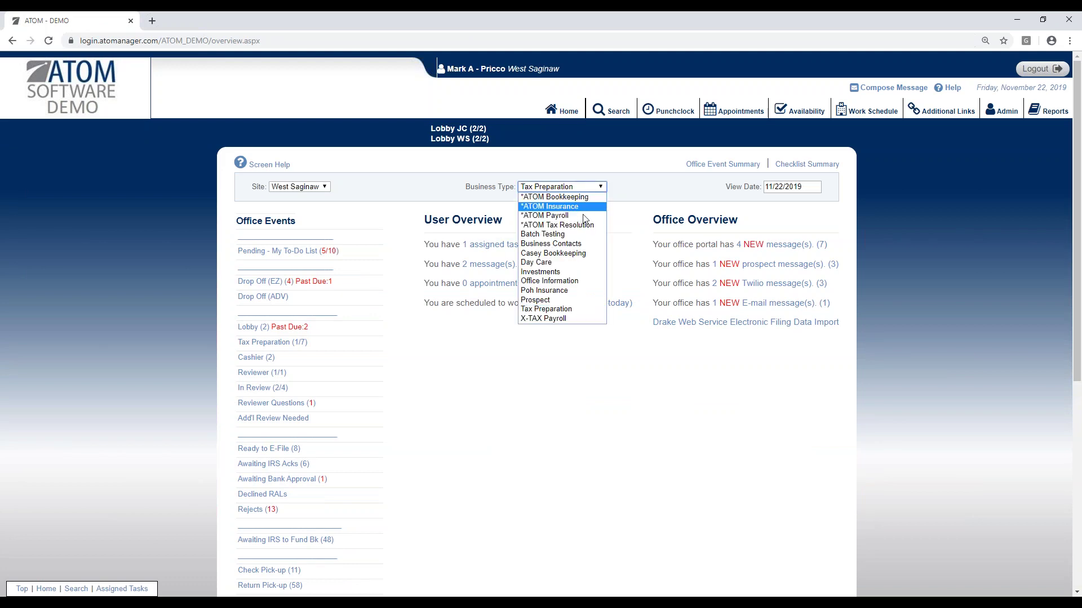
left_click(598, 411)
scroll(361, 416, "down", 1)
scroll(377, 456, "down", 5)
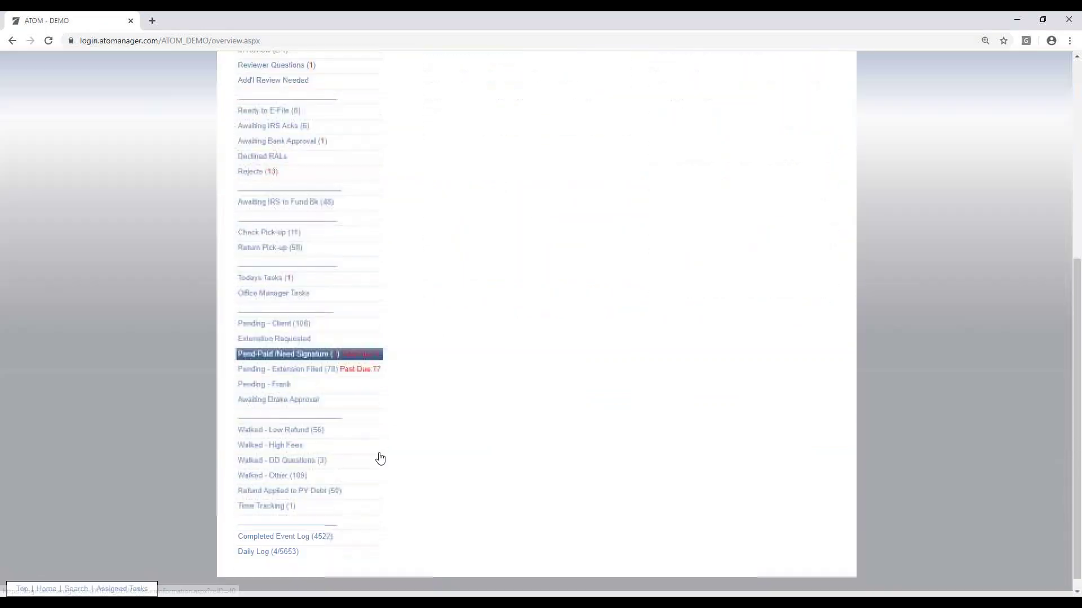
scroll(313, 302, "up", 6)
Step: Choose *ATOM Bookkeeping and scroll through its events like BK Lobby and estimated taxes
left_click(603, 187)
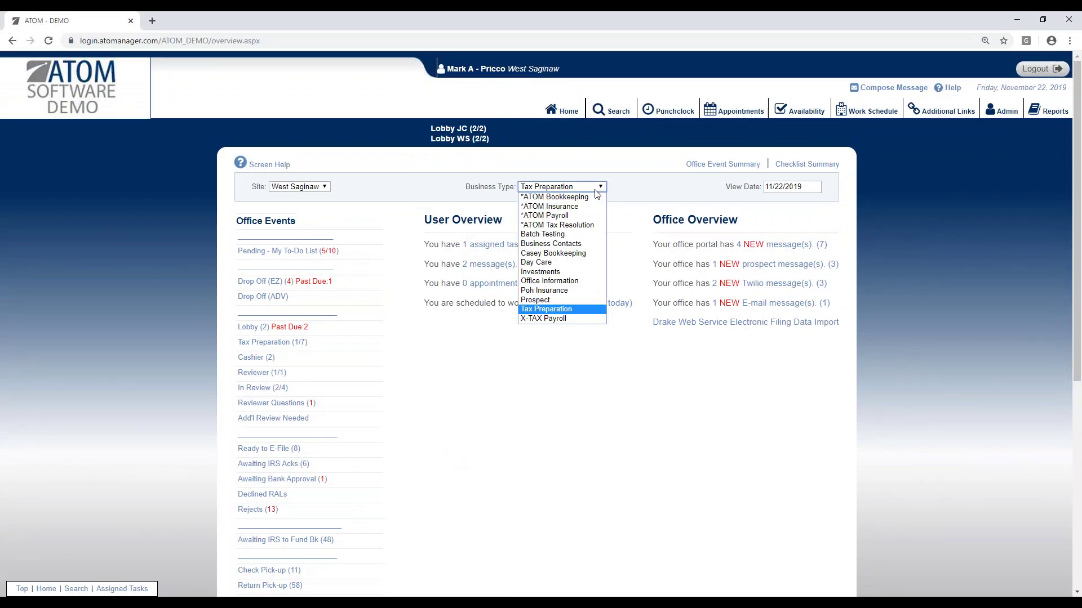
left_click(558, 201)
scroll(418, 411, "down", 4)
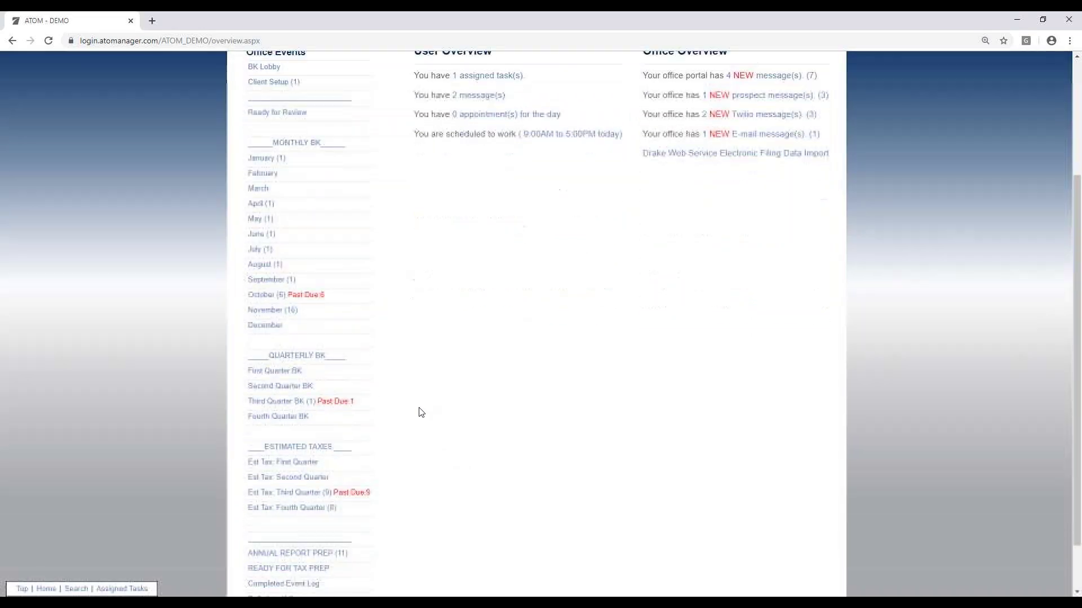
scroll(444, 405, "up", 4)
scroll(453, 403, "down", 4)
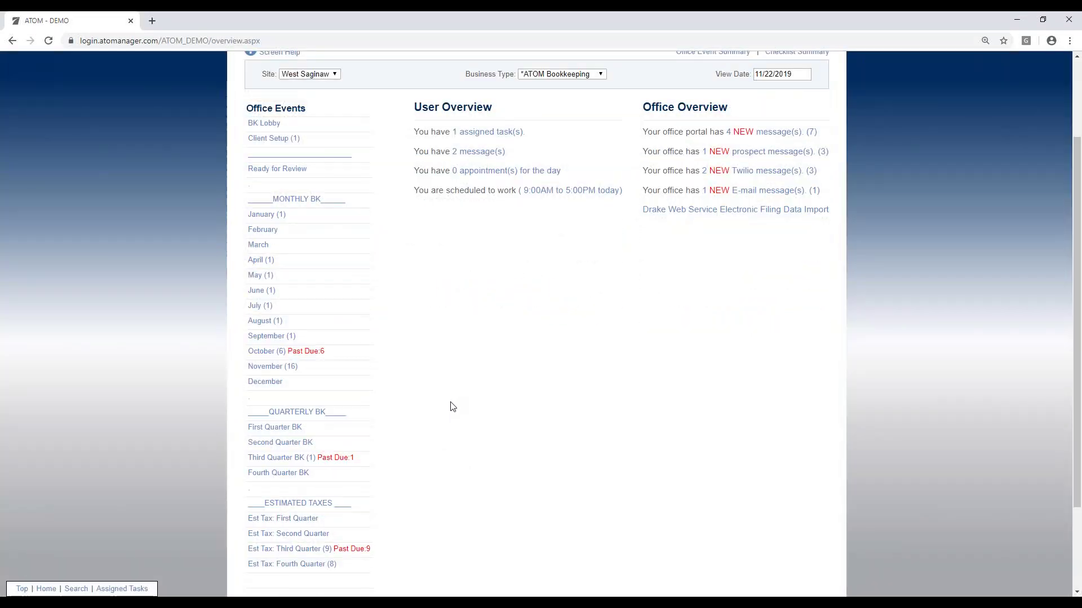
scroll(451, 406, "up", 4)
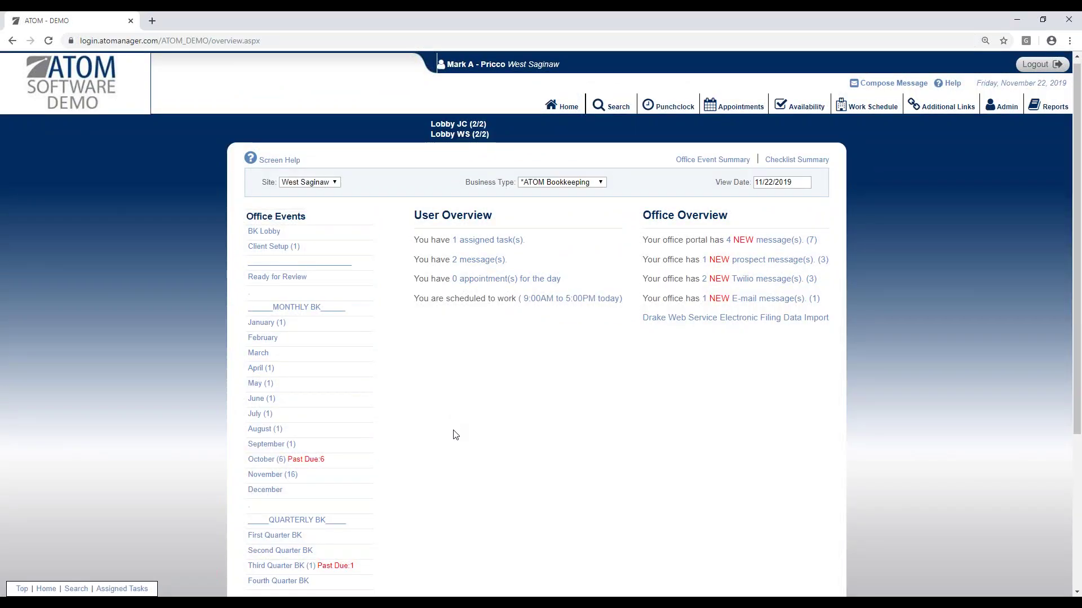
scroll(454, 434, "down", 4)
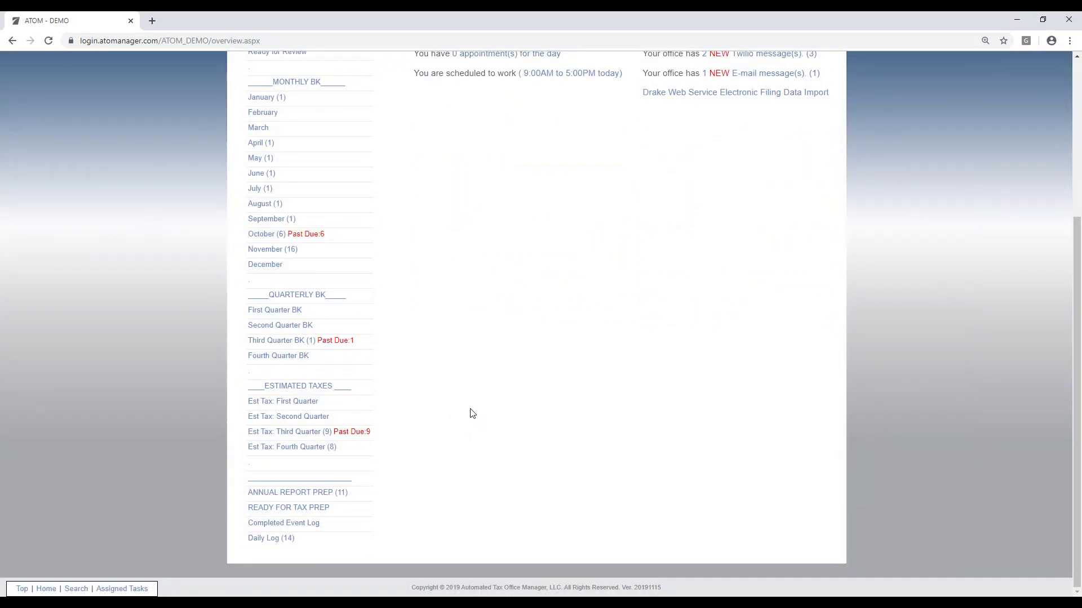
scroll(476, 415, "up", 4)
scroll(479, 420, "down", 1)
scroll(479, 417, "down", 3)
scroll(472, 410, "up", 2)
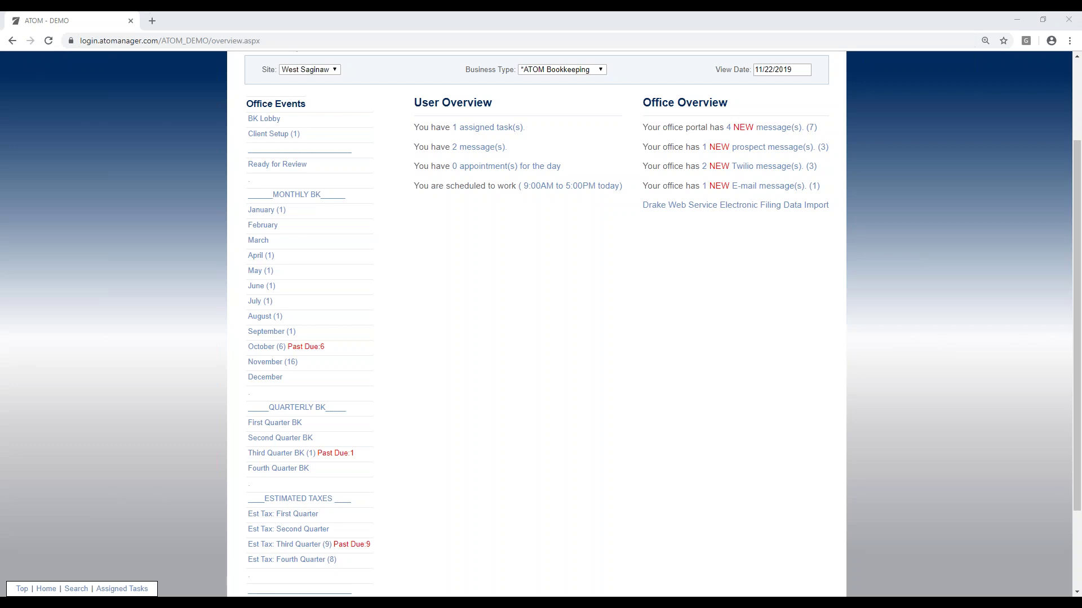
scroll(598, 449, "up", 2)
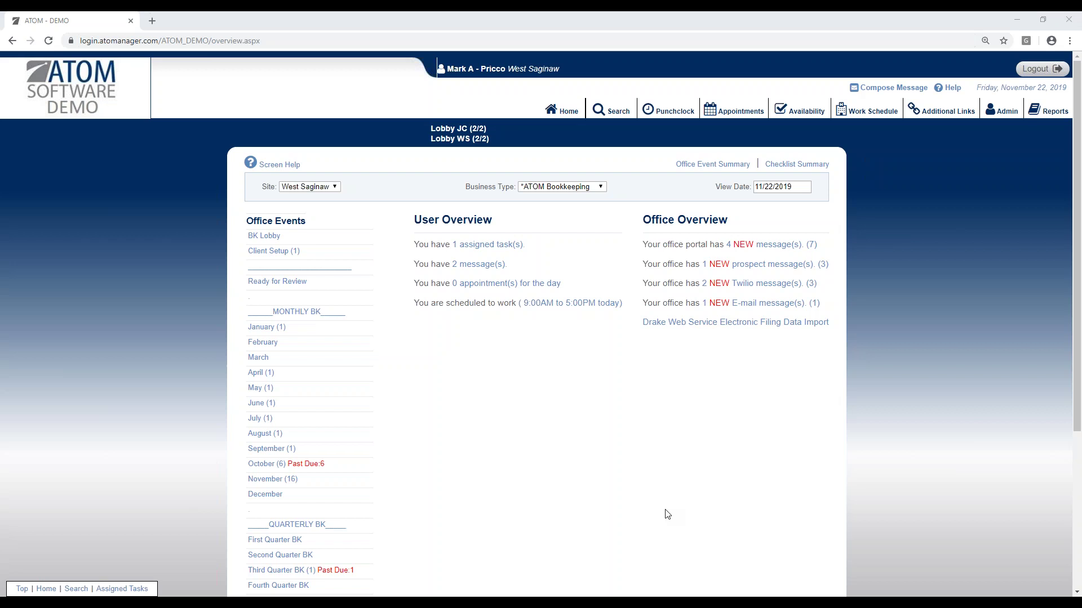
Step: Open the Company page from the Administration Menu
left_click(1004, 110)
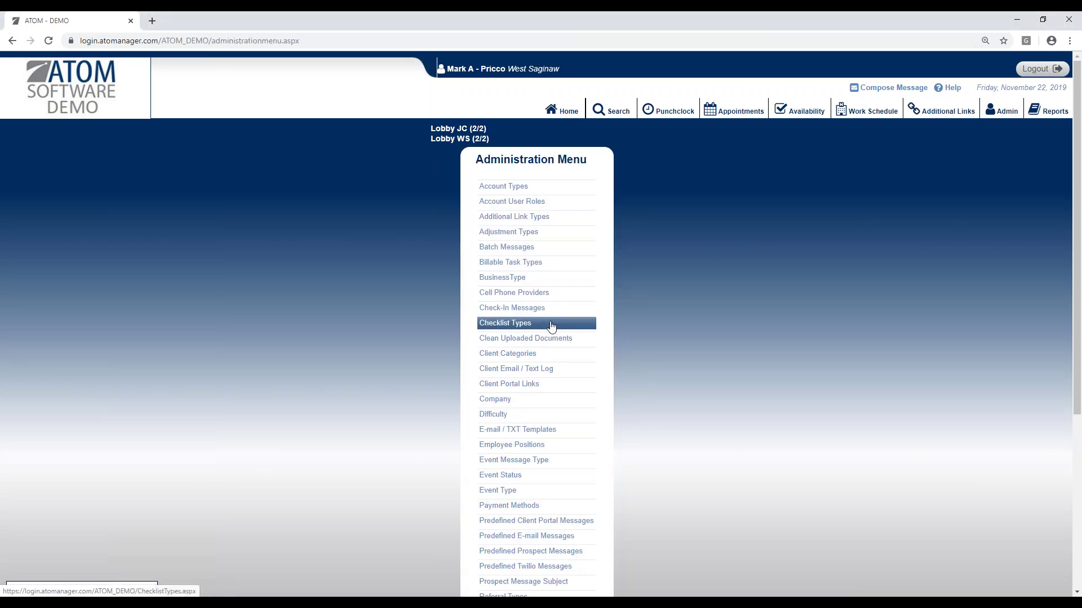
left_click(543, 401)
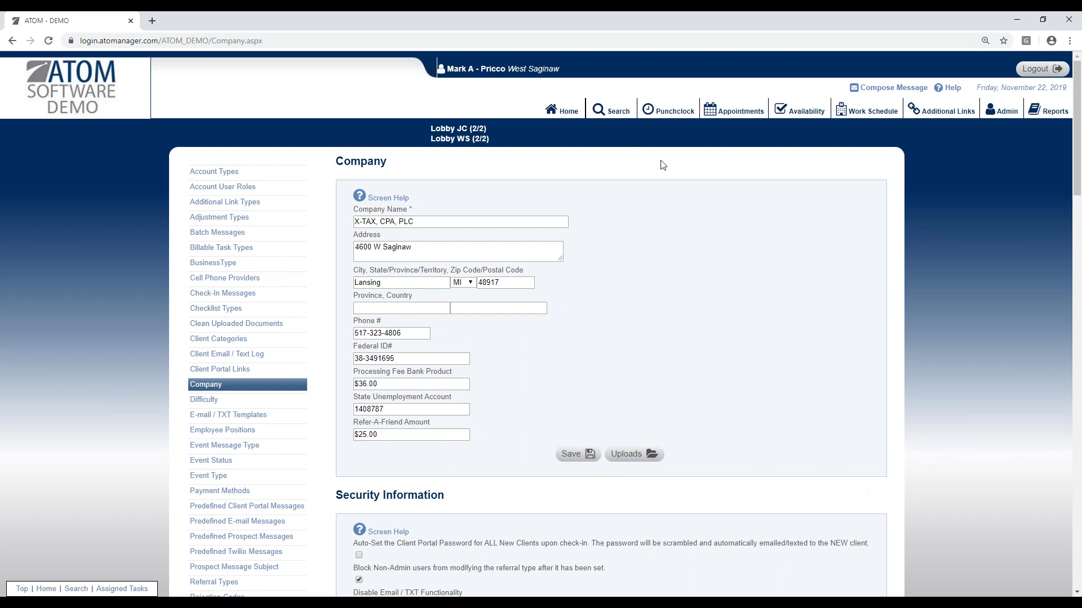
Step: Search the client by last and first name with Show All Years to list 2013–2018 returns
left_click(616, 117)
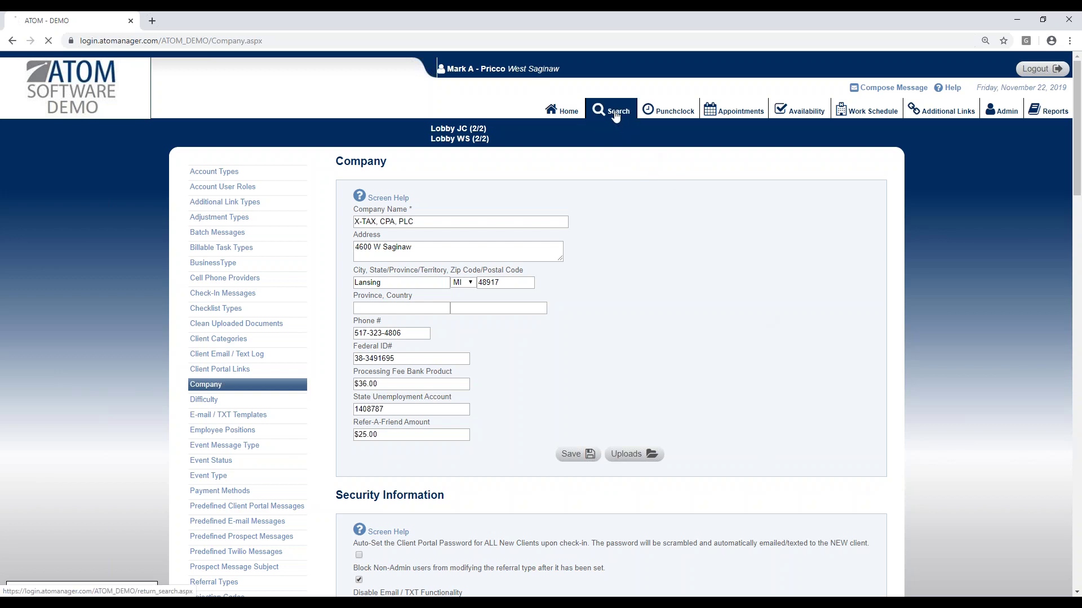
left_click(205, 252)
type("james")
key("Tab")
type("kei")
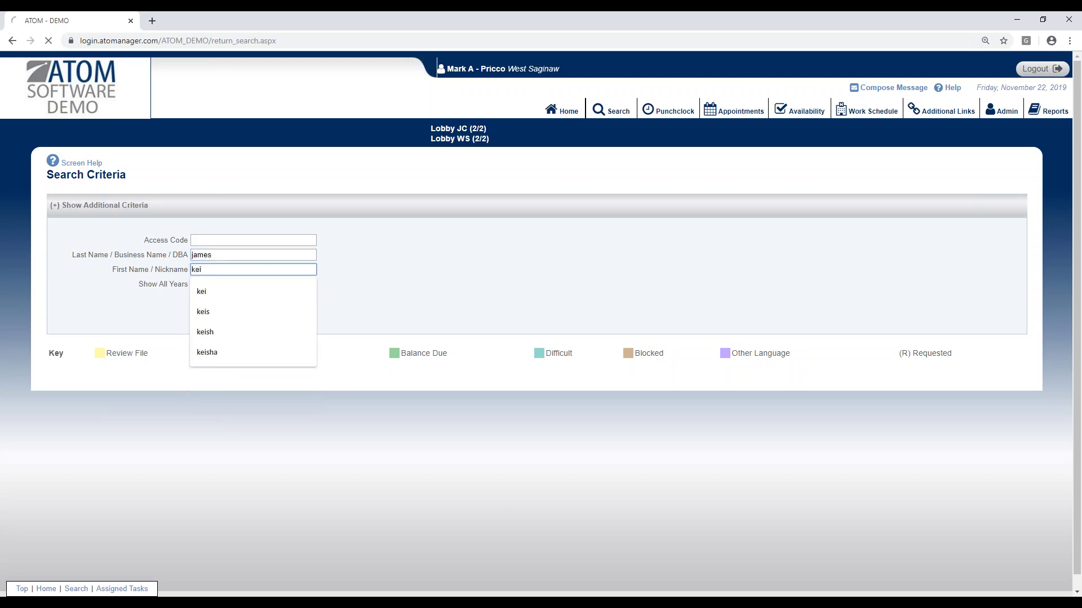
key("Return")
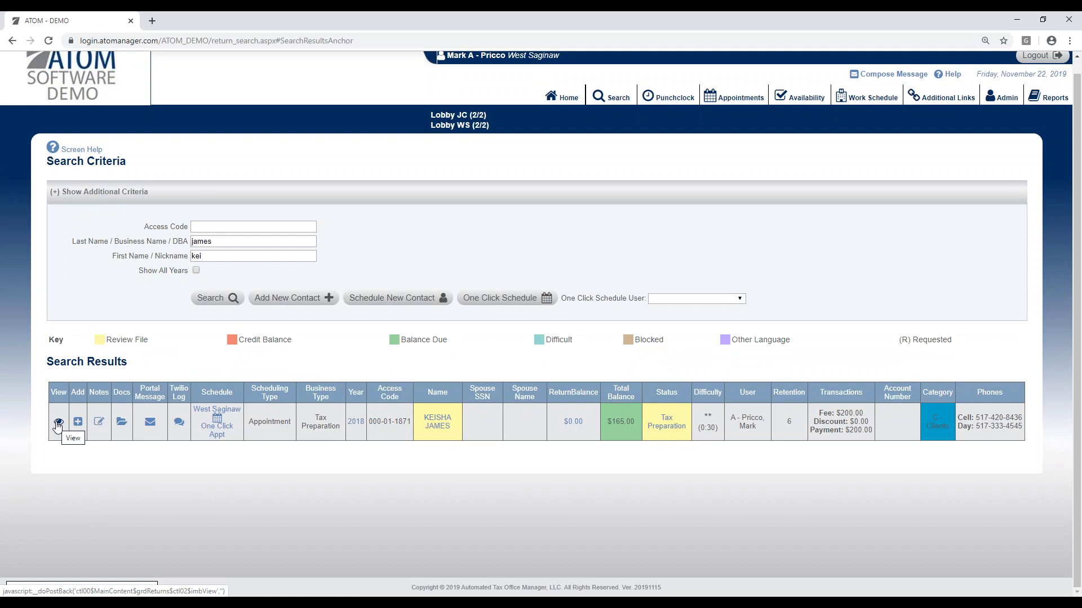
left_click(196, 270)
left_click(210, 298)
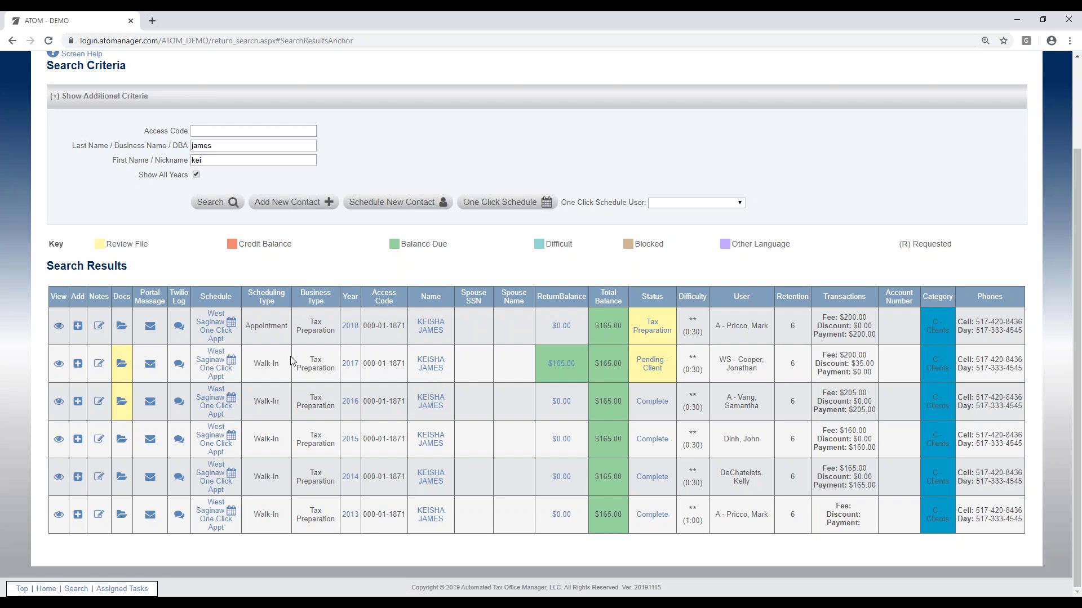
Step: Open the 2018 return, starting then cancelling Add Account Year / Business Type
left_click(430, 332)
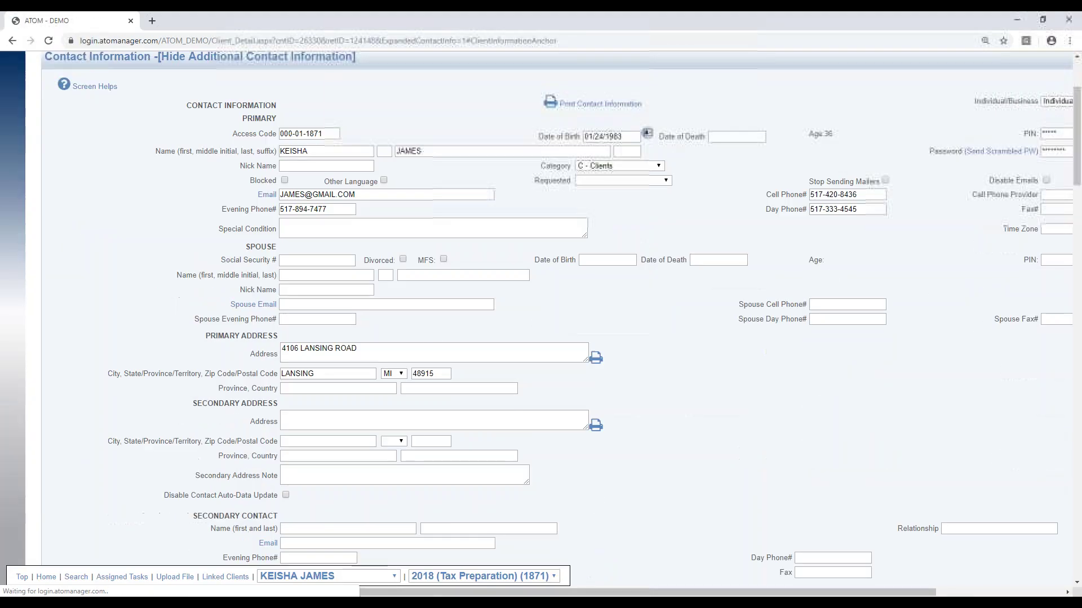
scroll(645, 468, "down", 10)
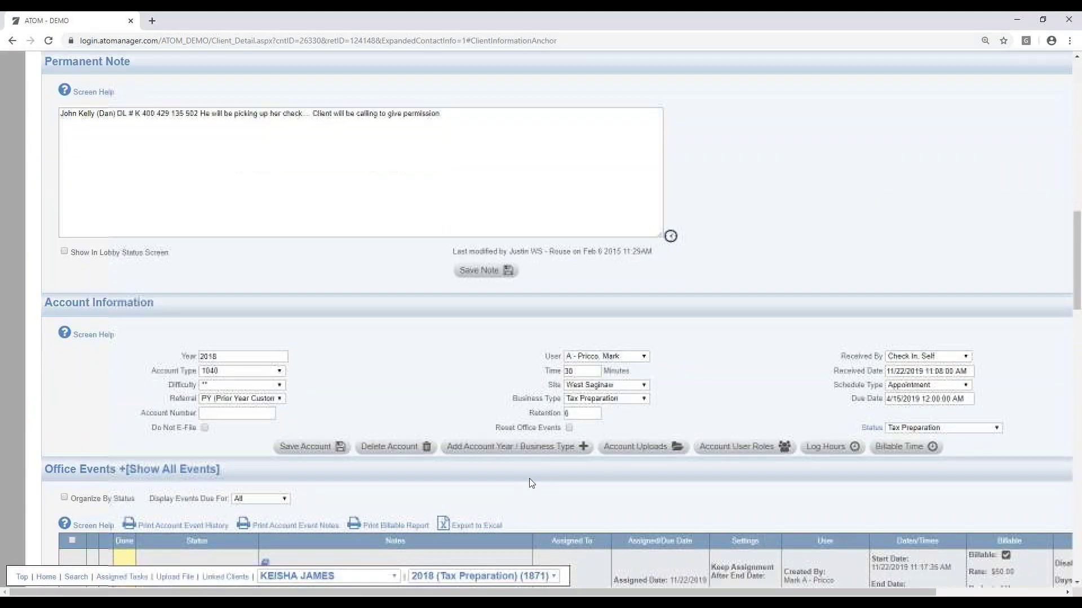
left_click(510, 448)
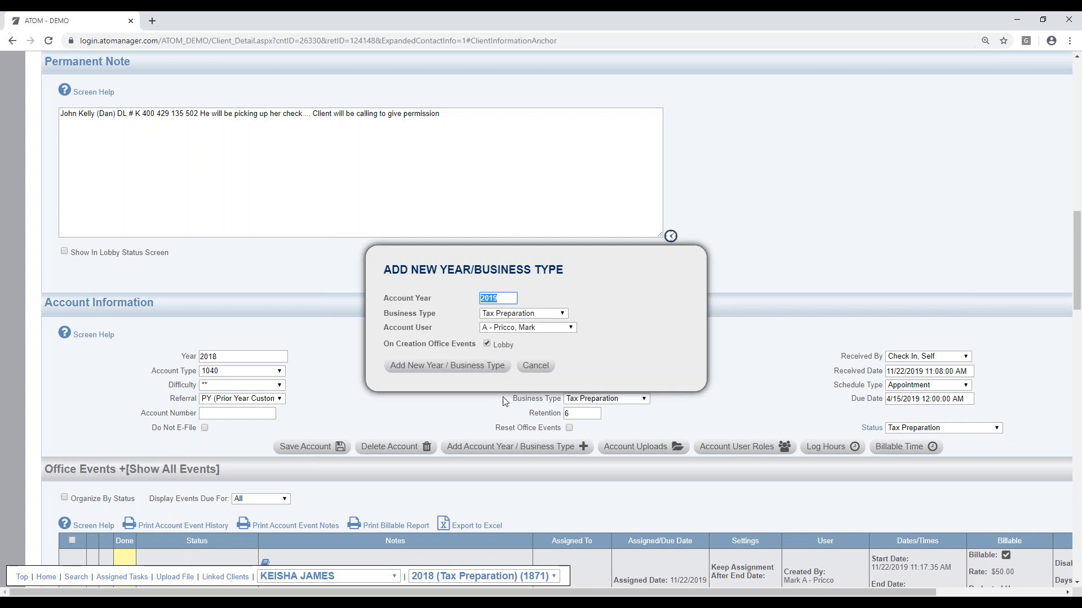
left_click(536, 366)
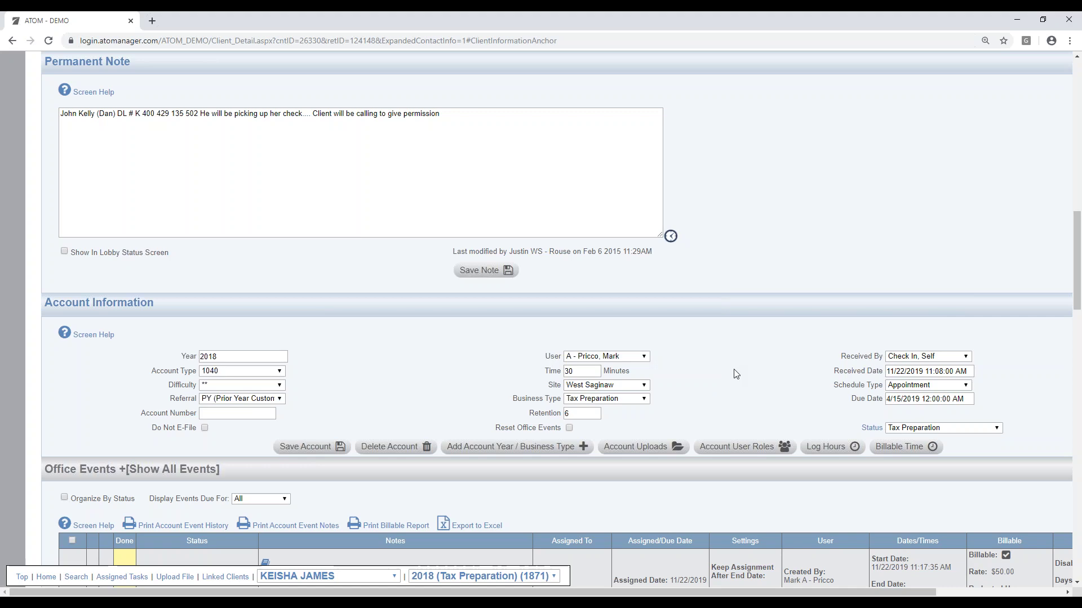
scroll(744, 360, "up", 15)
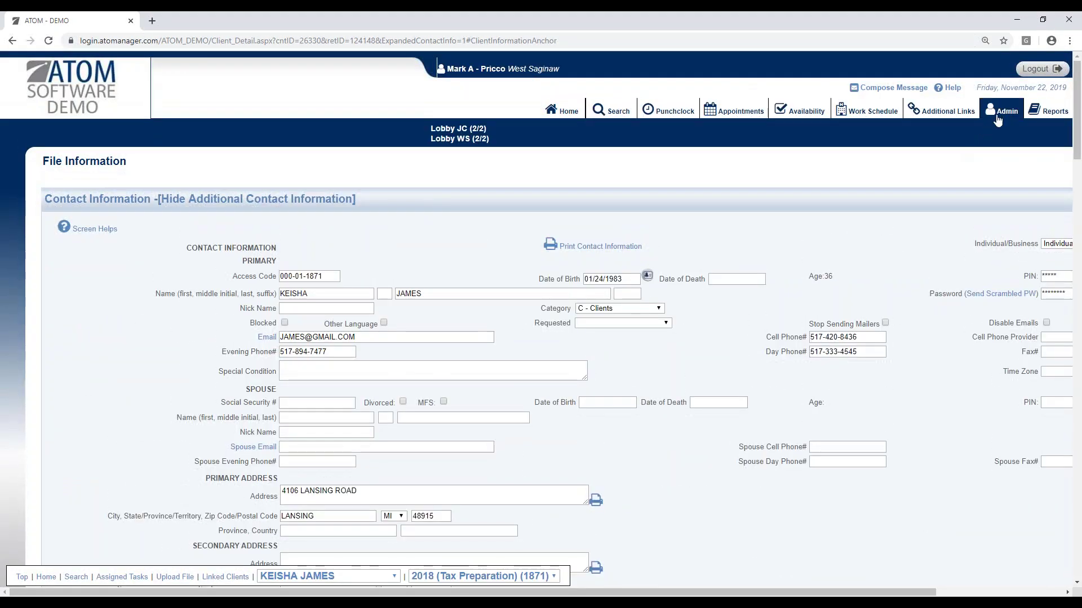
Step: View the Rollover Accounts admin page, then go back to the empty search form
left_click(996, 116)
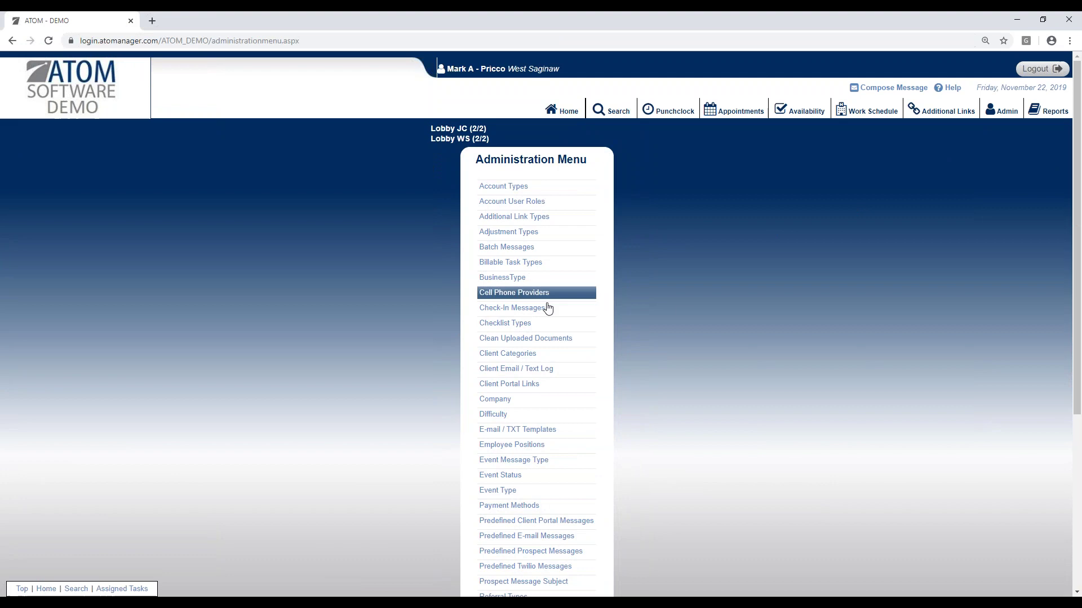
scroll(541, 384, "down", 2)
scroll(545, 419, "down", 4)
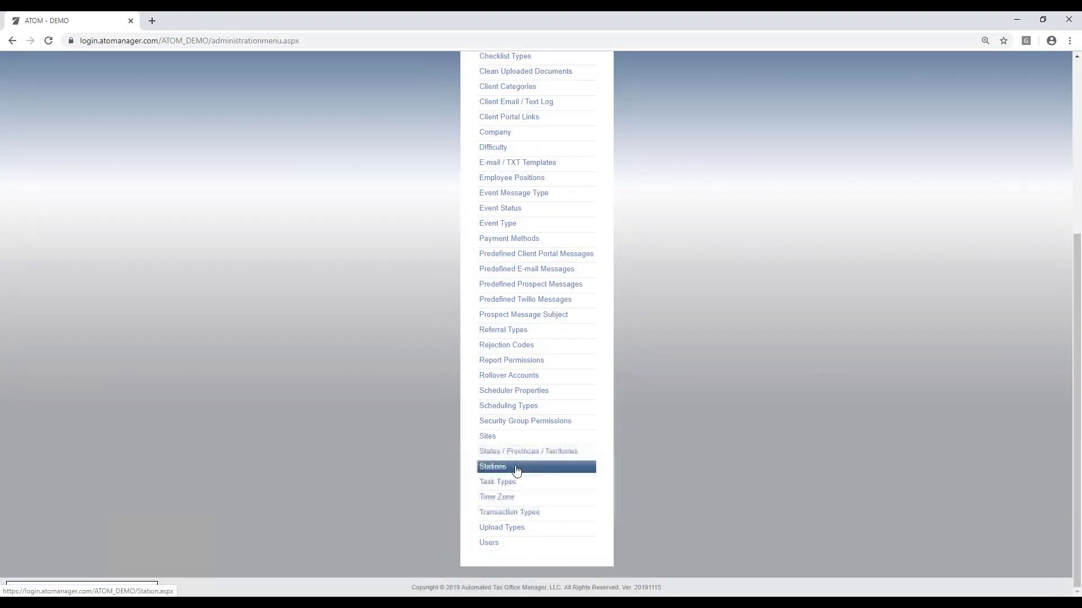
left_click(524, 376)
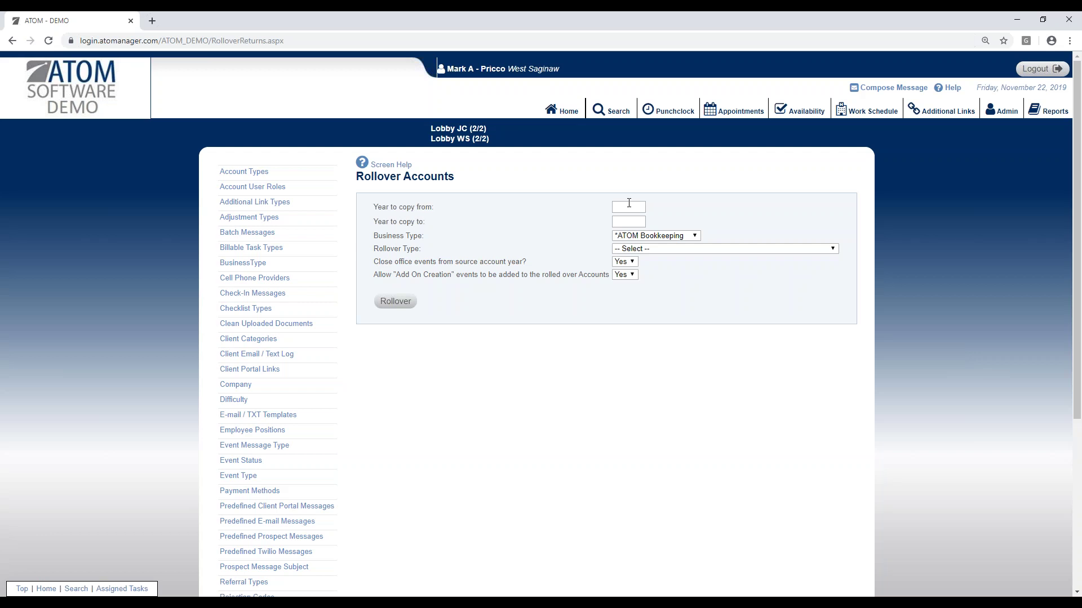
left_click(612, 110)
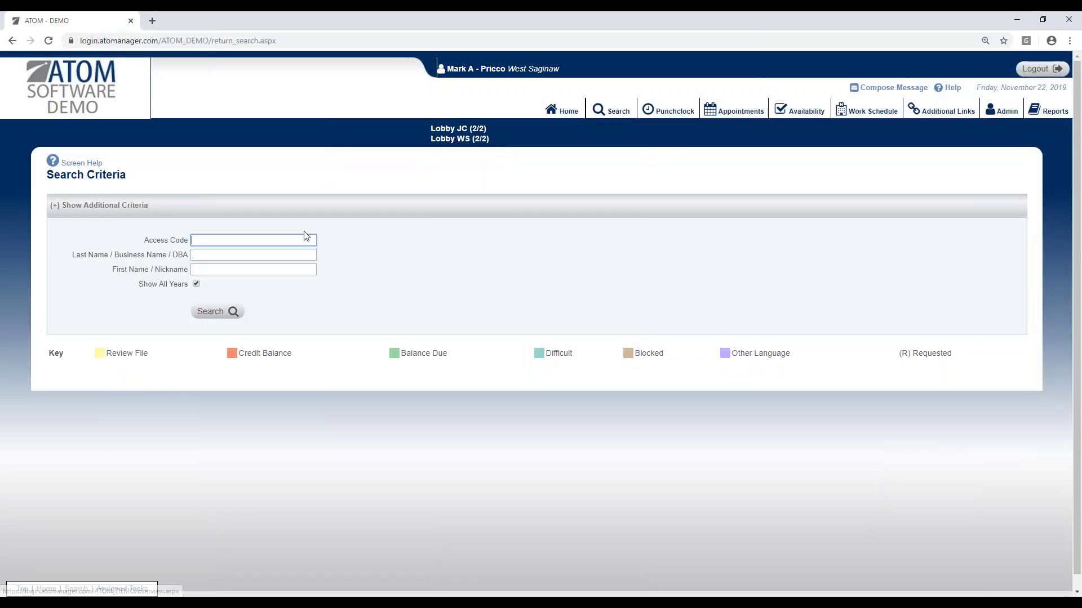
left_click(261, 256)
type("james")
key("Tab")
type("kei")
key("Return")
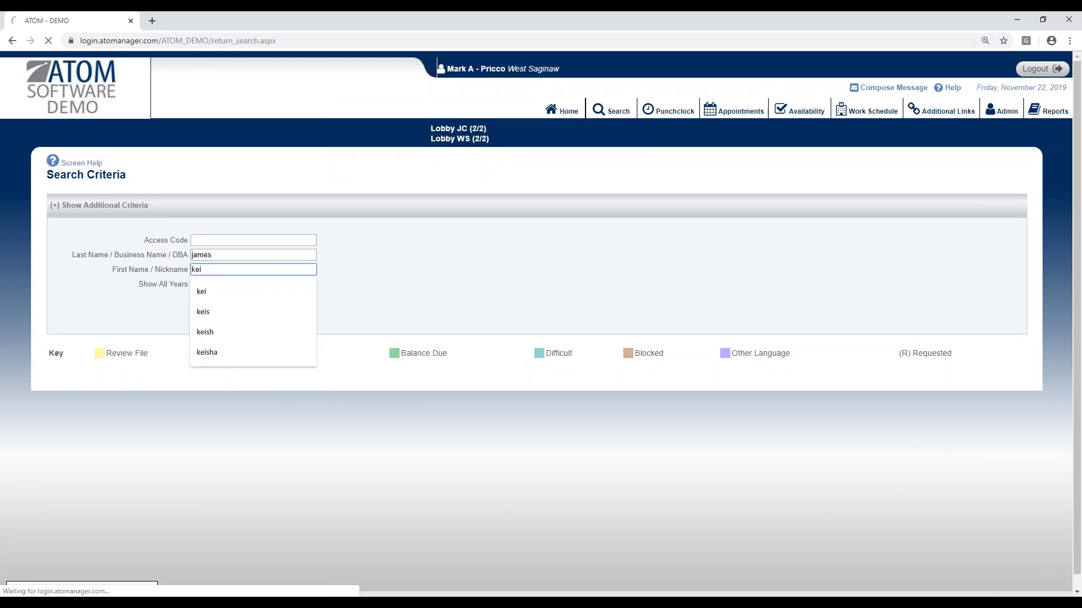
left_click(196, 175)
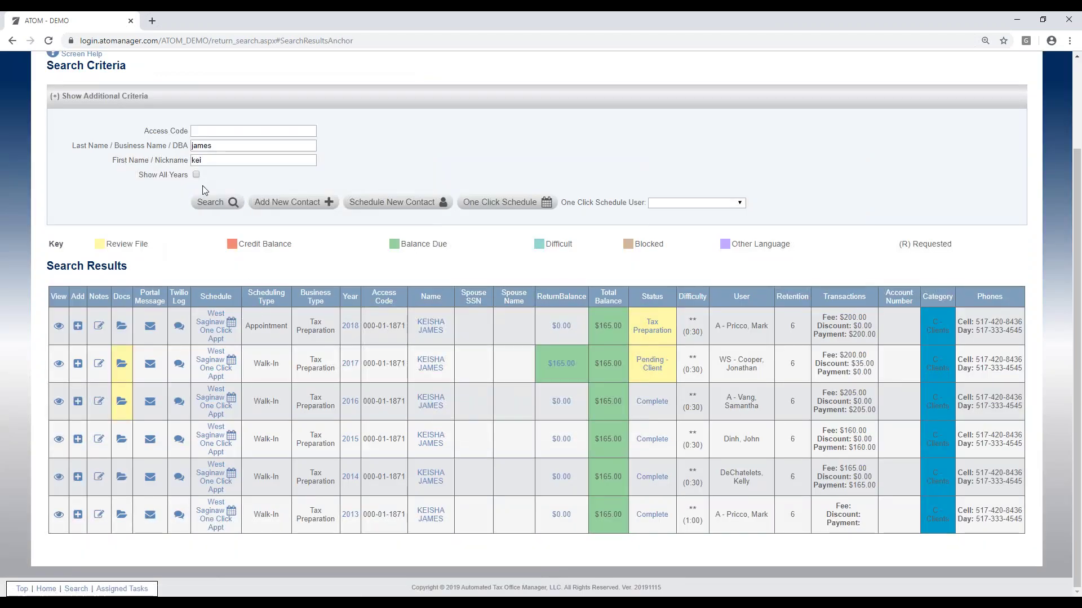
left_click(209, 203)
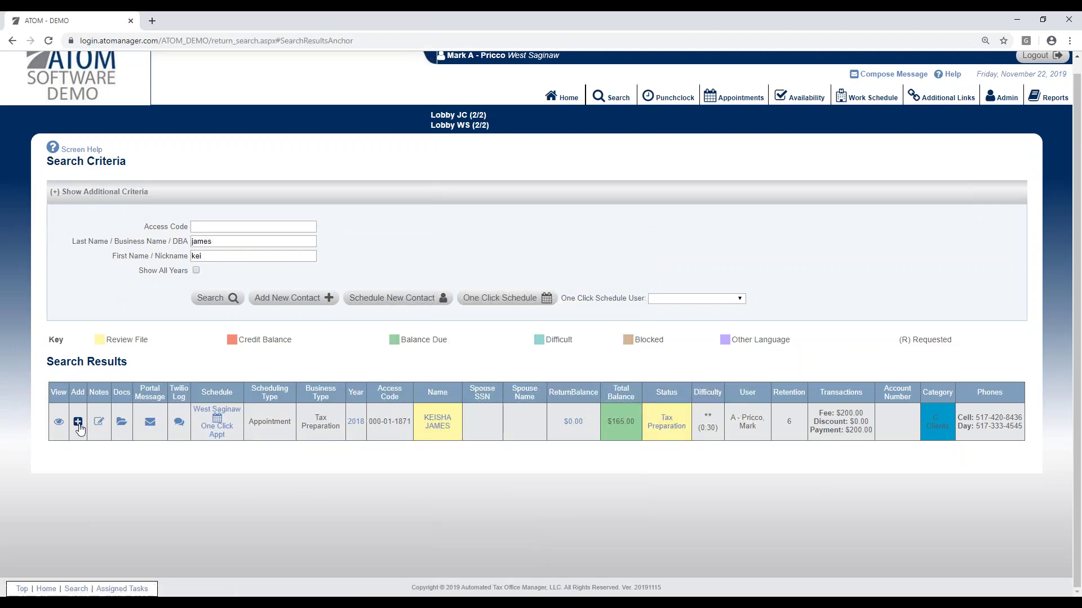
left_click(59, 422)
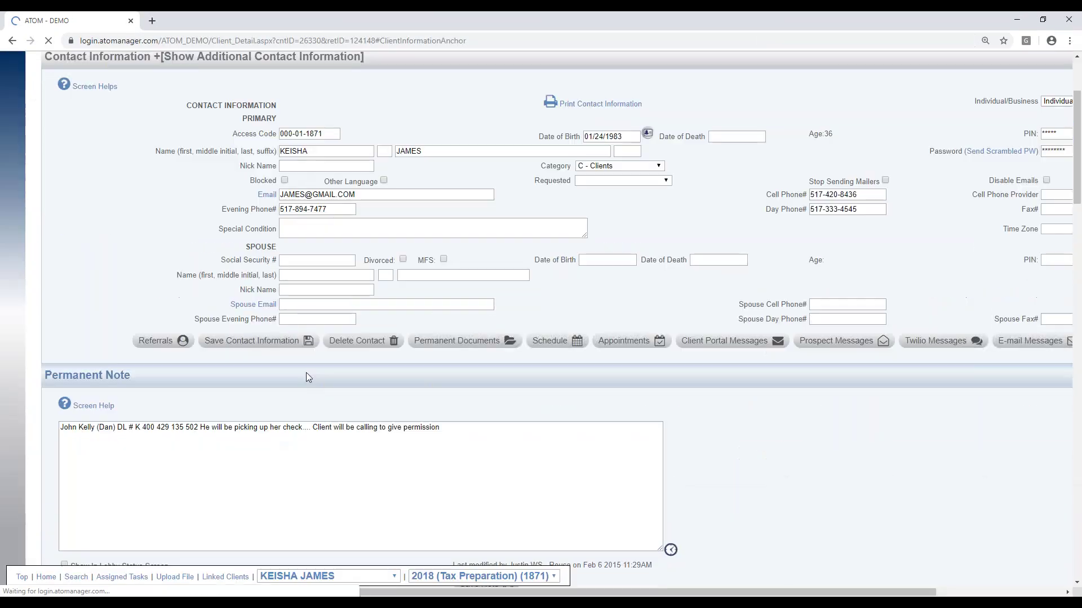
scroll(305, 373, "down", 8)
left_click_drag(581, 277, 552, 277)
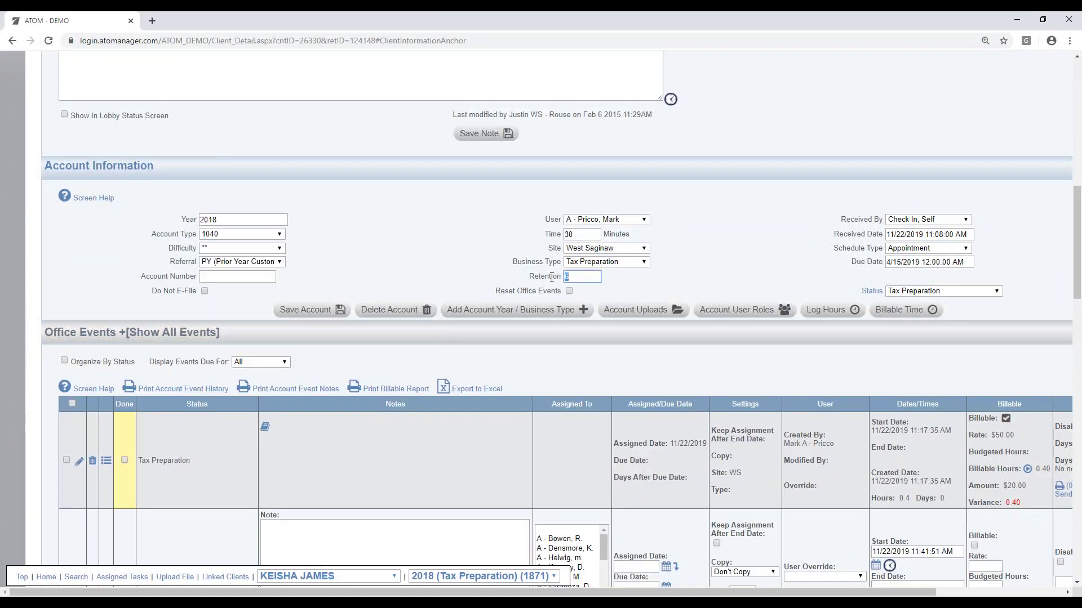
type("6")
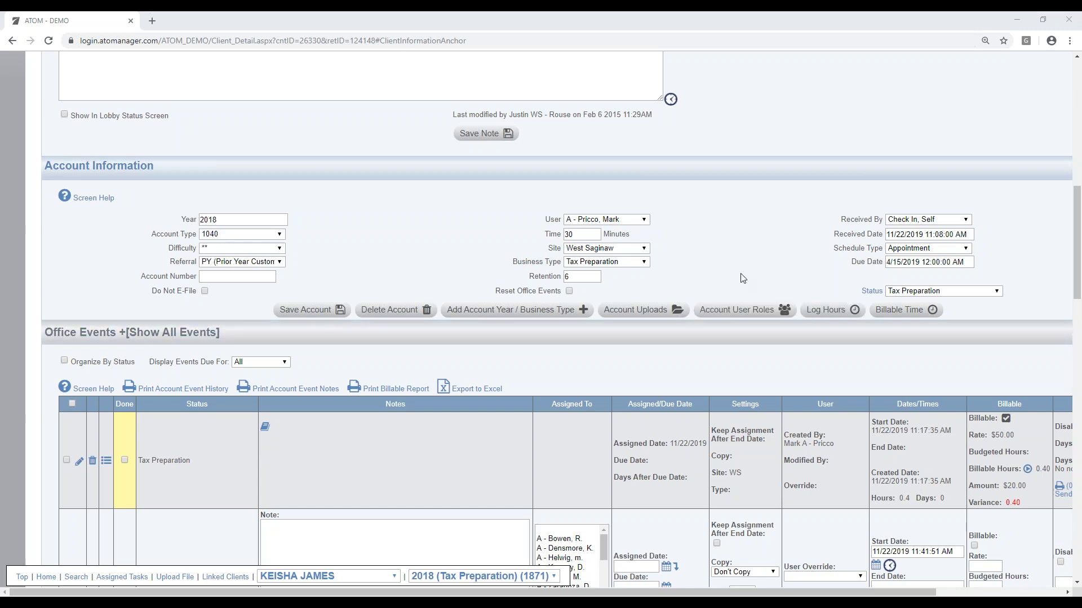
scroll(742, 287, "up", 2)
scroll(743, 288, "up", 6)
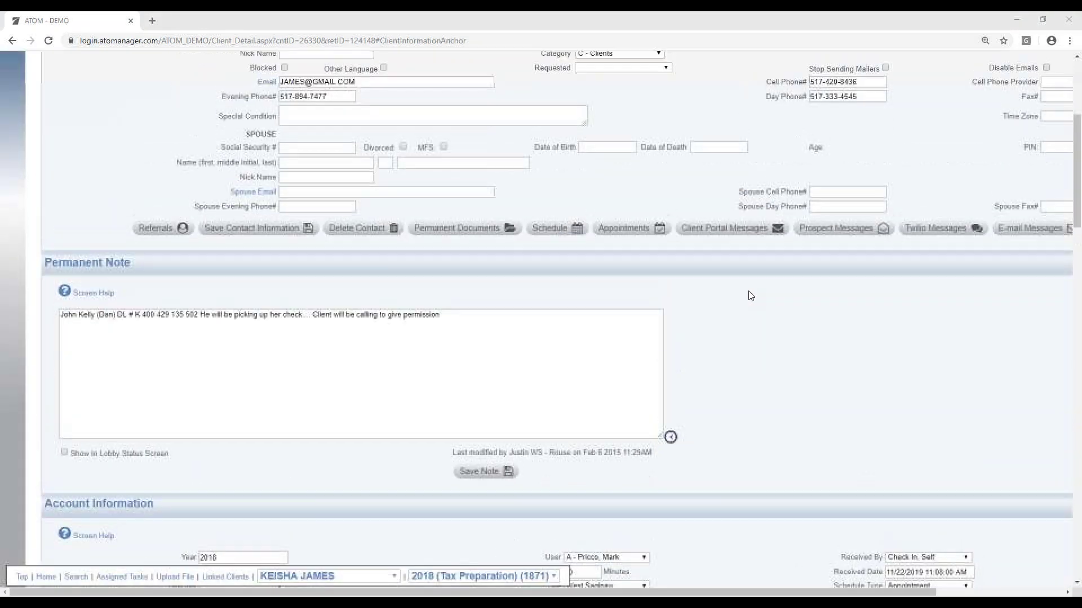
scroll(698, 590, "right", 3)
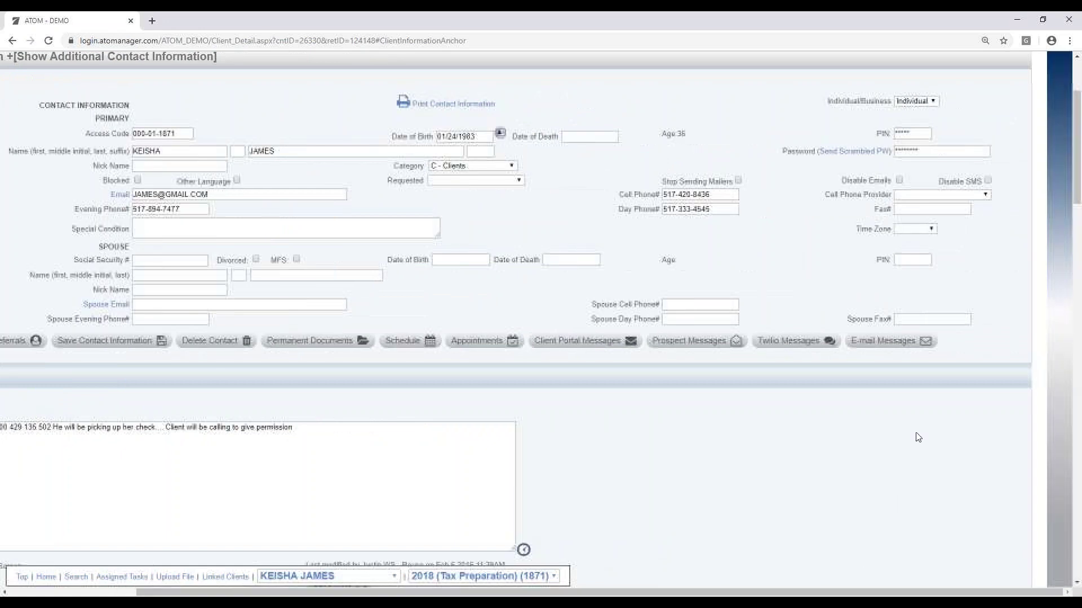
scroll(699, 590, "up", 3)
left_click_drag(926, 280, 900, 276)
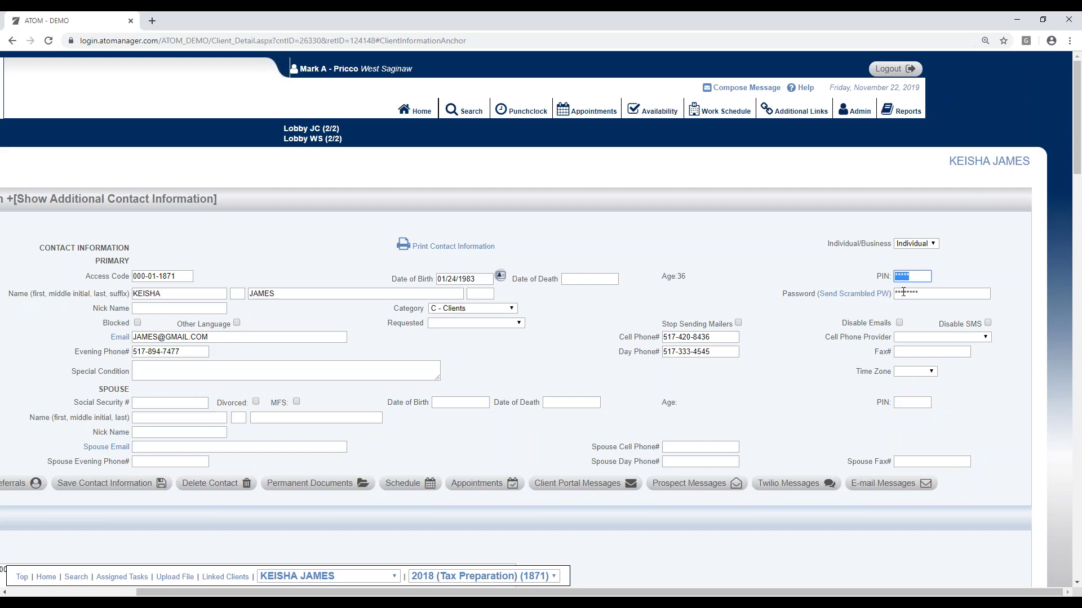
left_click(838, 259)
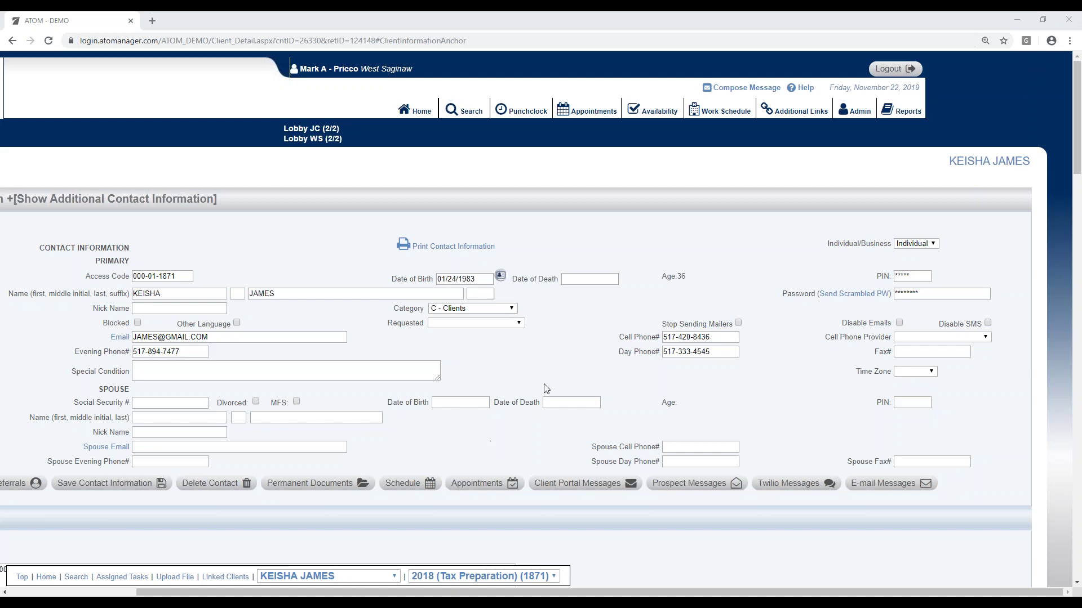
scroll(625, 383, "down", 7)
scroll(620, 395, "down", 14)
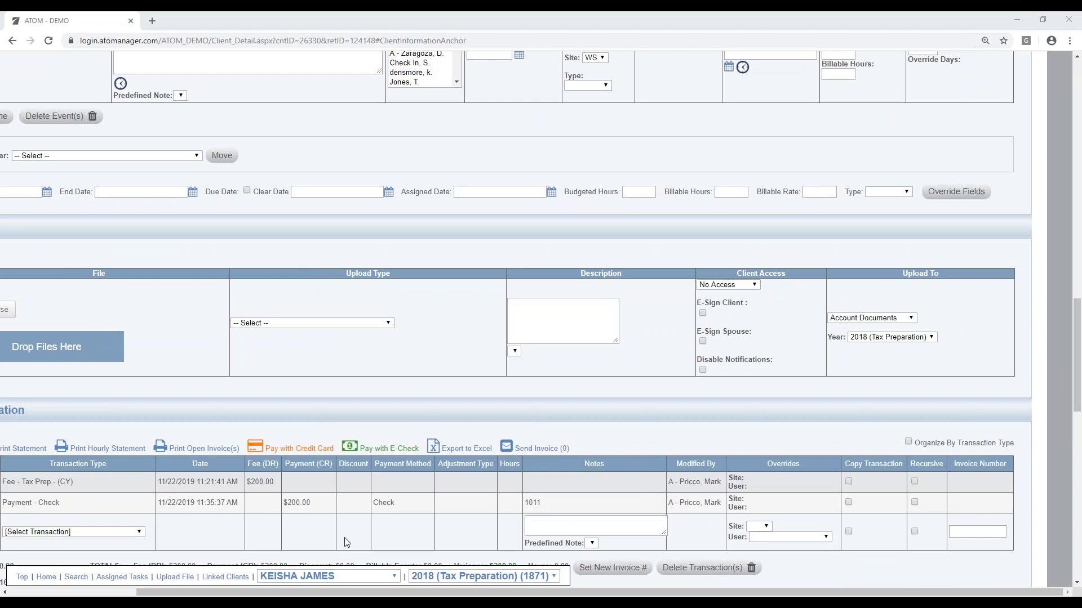
left_click_drag(312, 594, 185, 594)
scroll(667, 373, "up", 10)
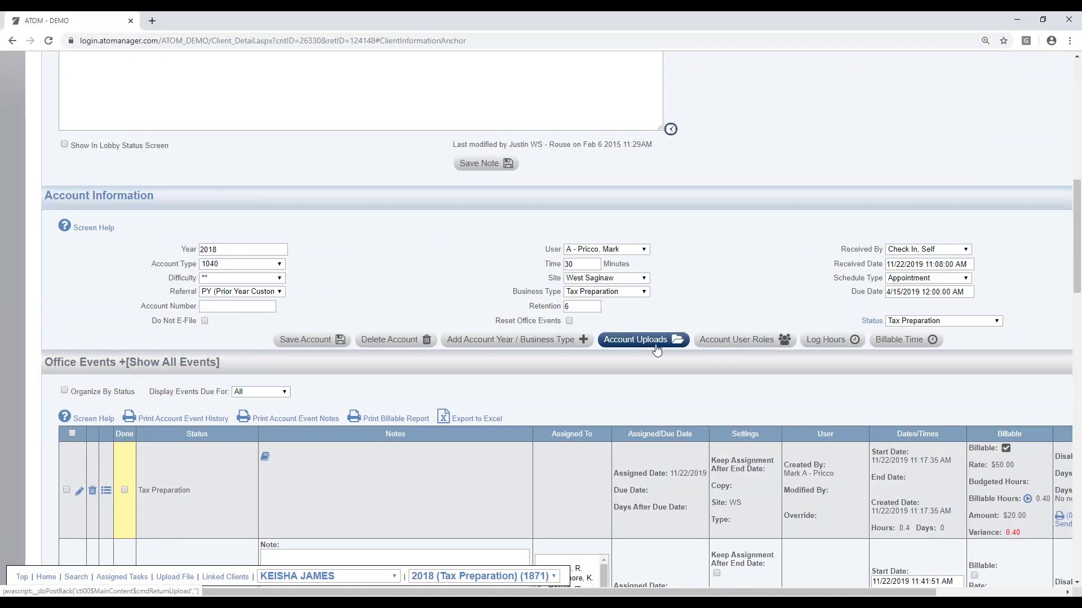
Step: Open Account Uploads to see reviewer docs, the e-sign Form 8879 and the tax return
left_click(650, 345)
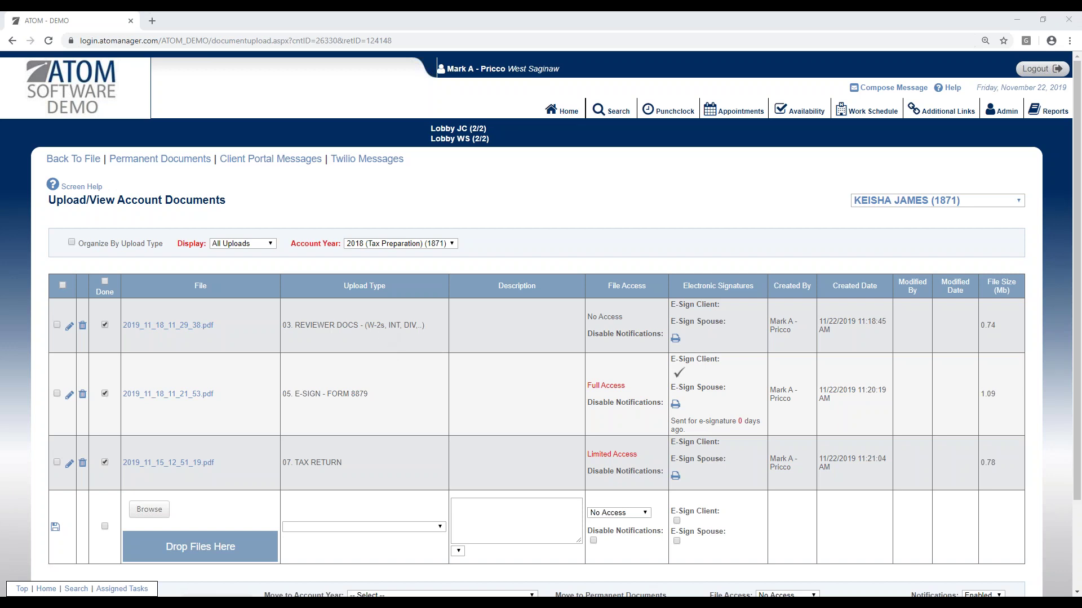
Step: Queue a reviewer PDF for upload then remove it, and open the November 22, 2019 appointments
left_click_drag(1081, 78, 1081, 82)
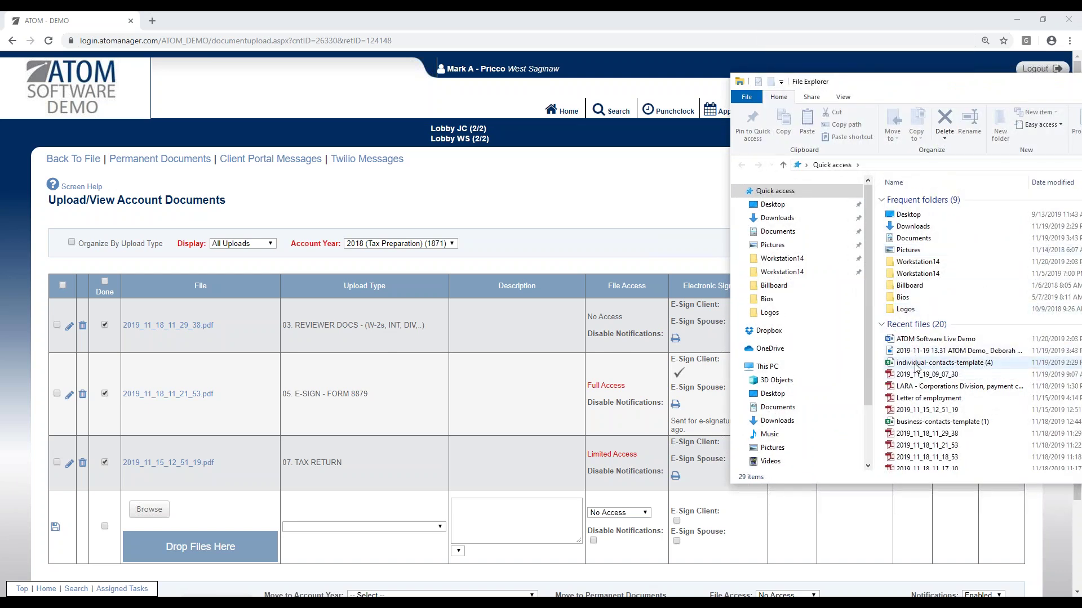
left_click_drag(912, 433, 226, 555)
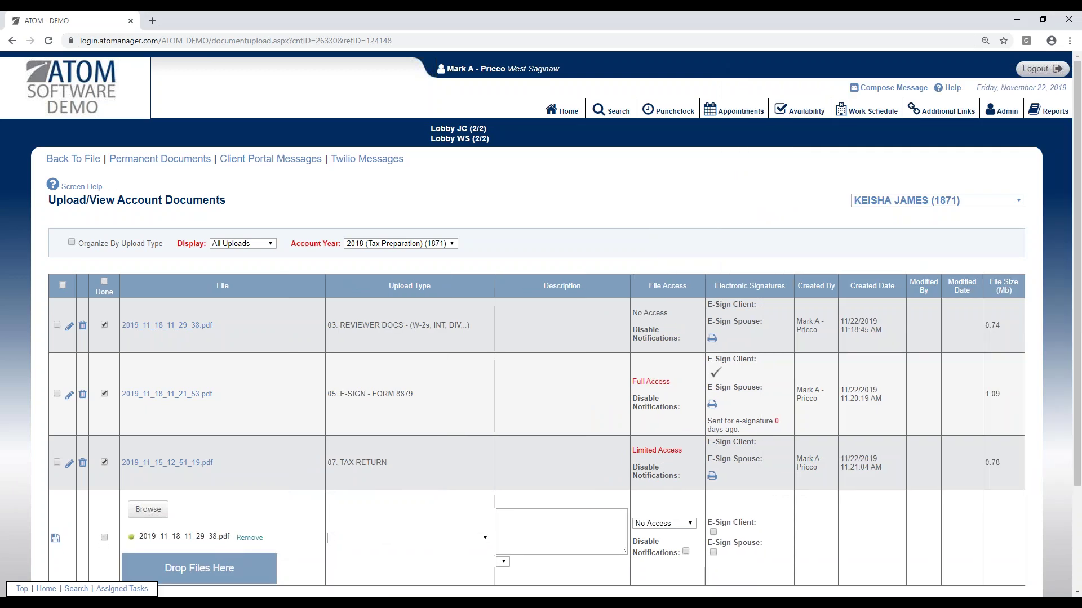
left_click(255, 539)
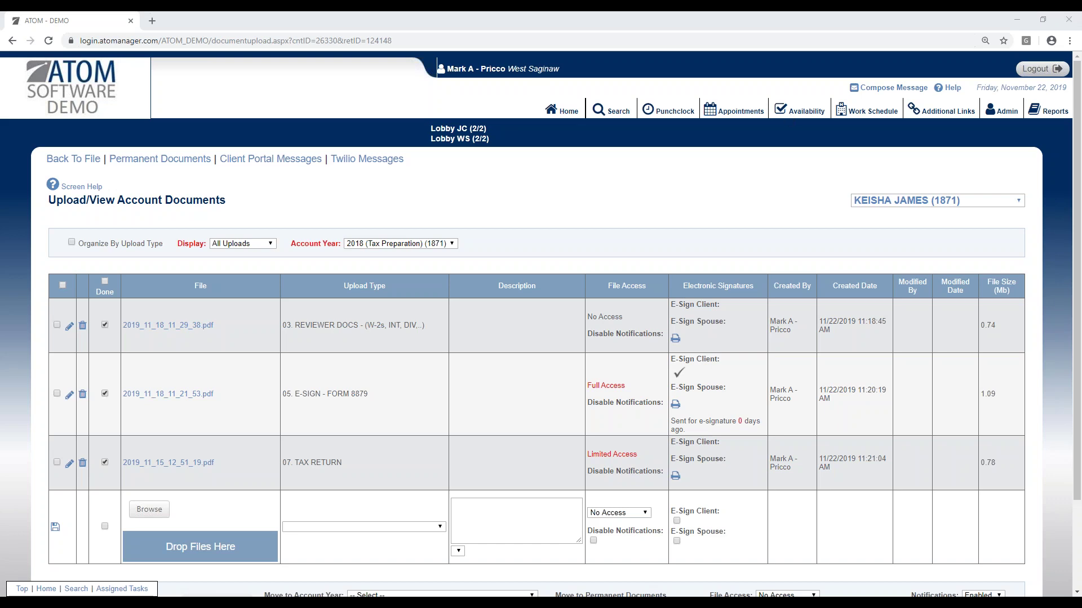
left_click(730, 116)
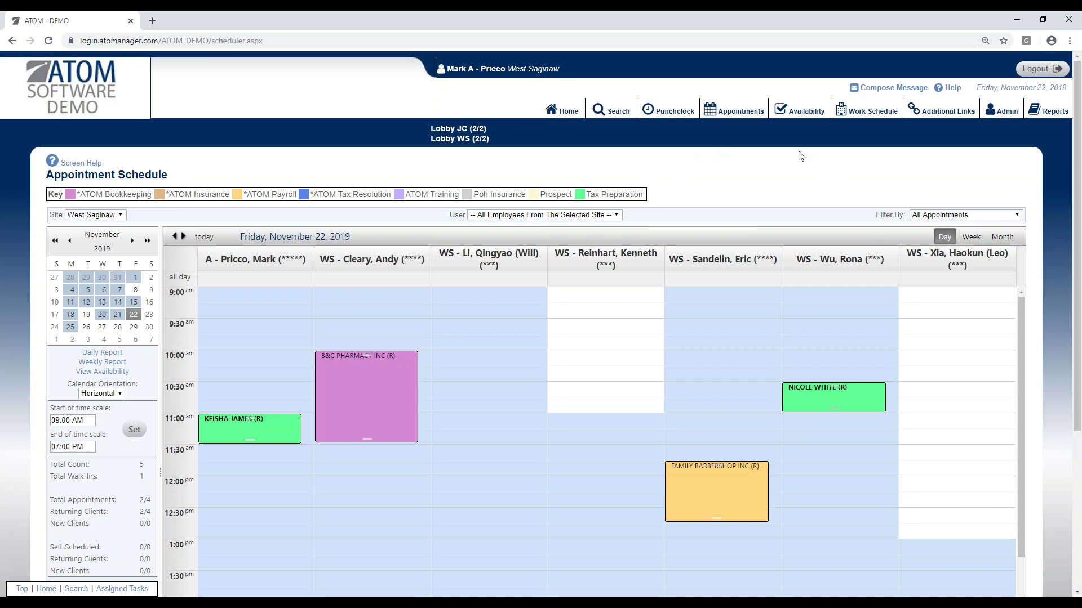
Step: Return to the home overview and switch the Business Type to Tax Preparation
left_click(568, 113)
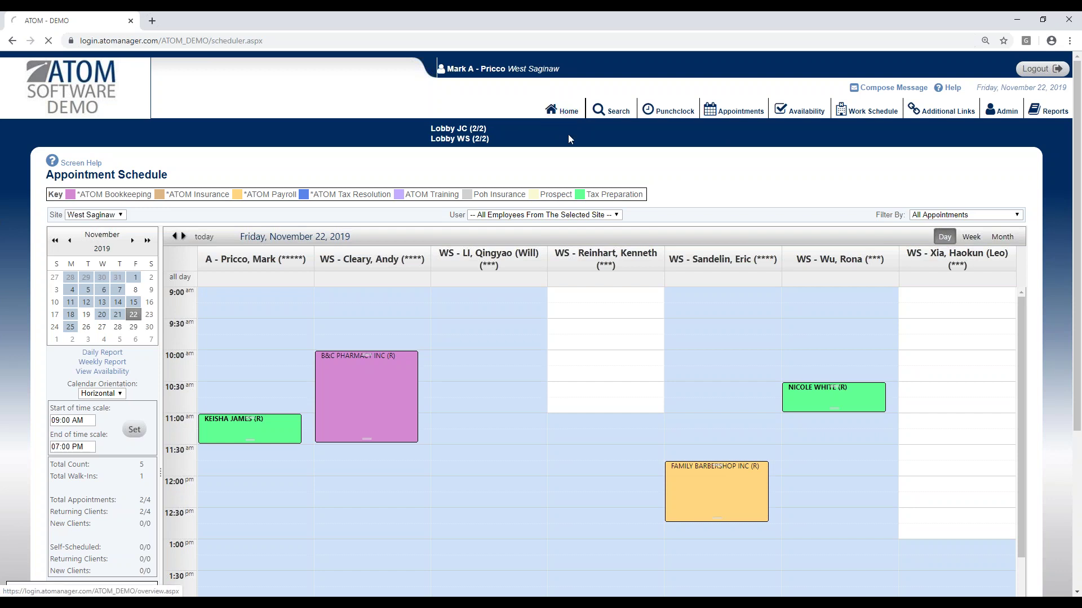
left_click(577, 189)
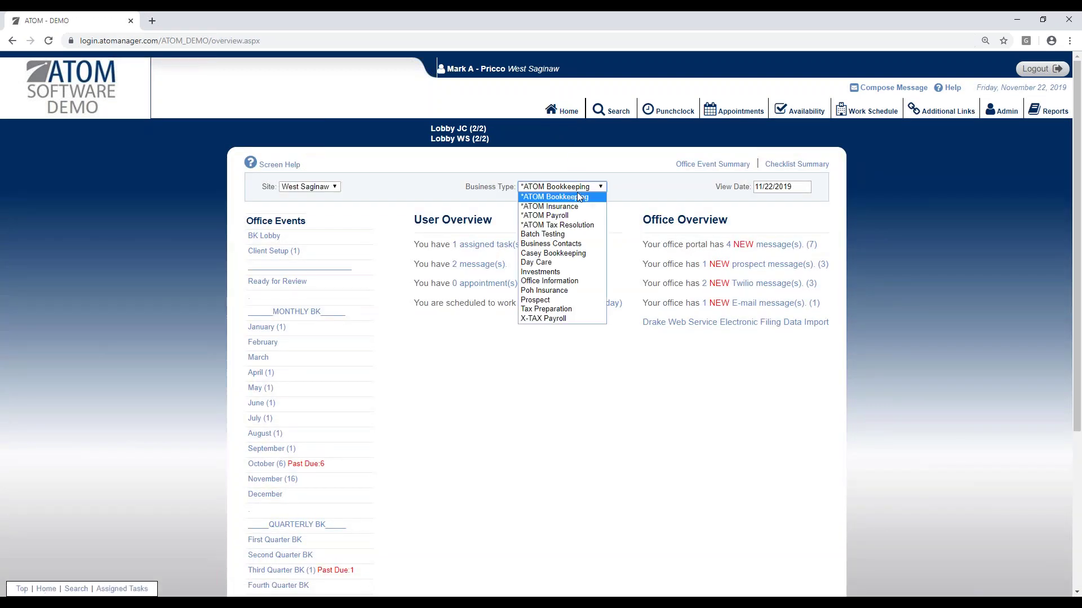
left_click(578, 310)
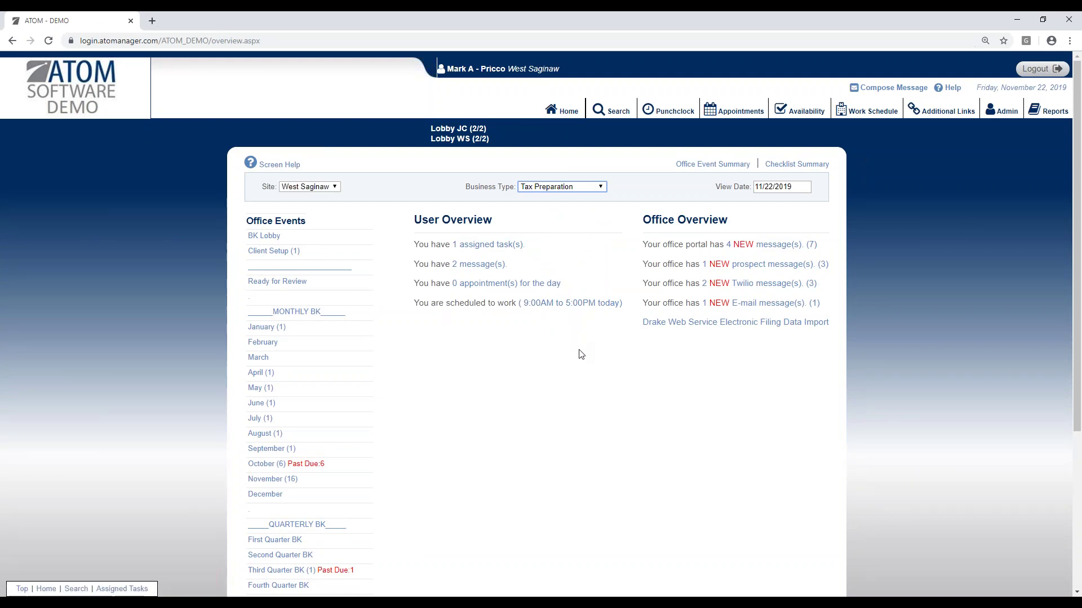
Step: Open the Tax Preparation (1/7) office event list and the listed client's file
scroll(562, 367, "down", 2)
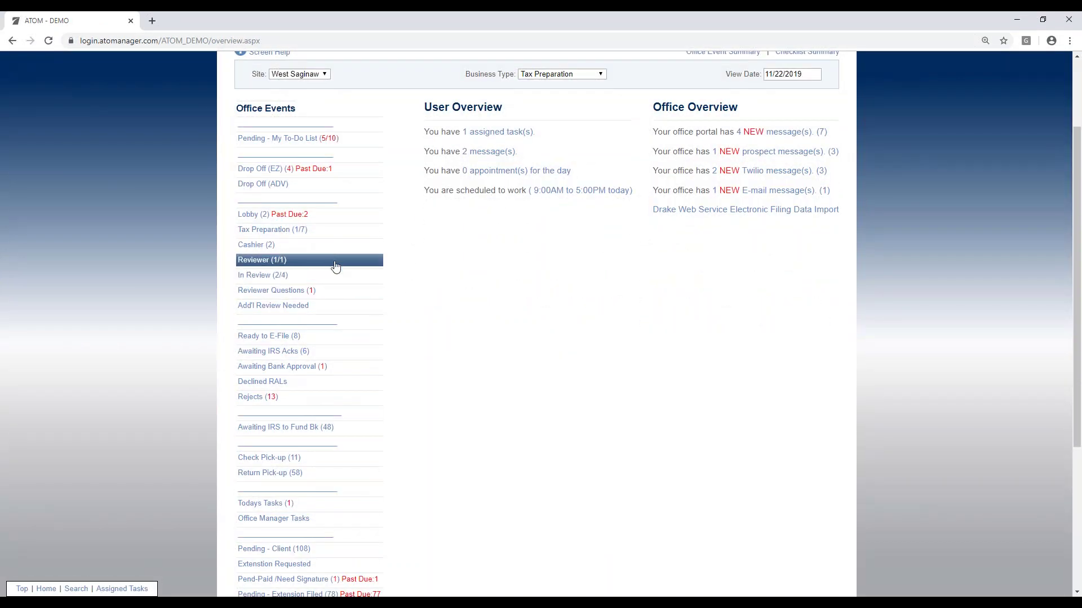
left_click(315, 234)
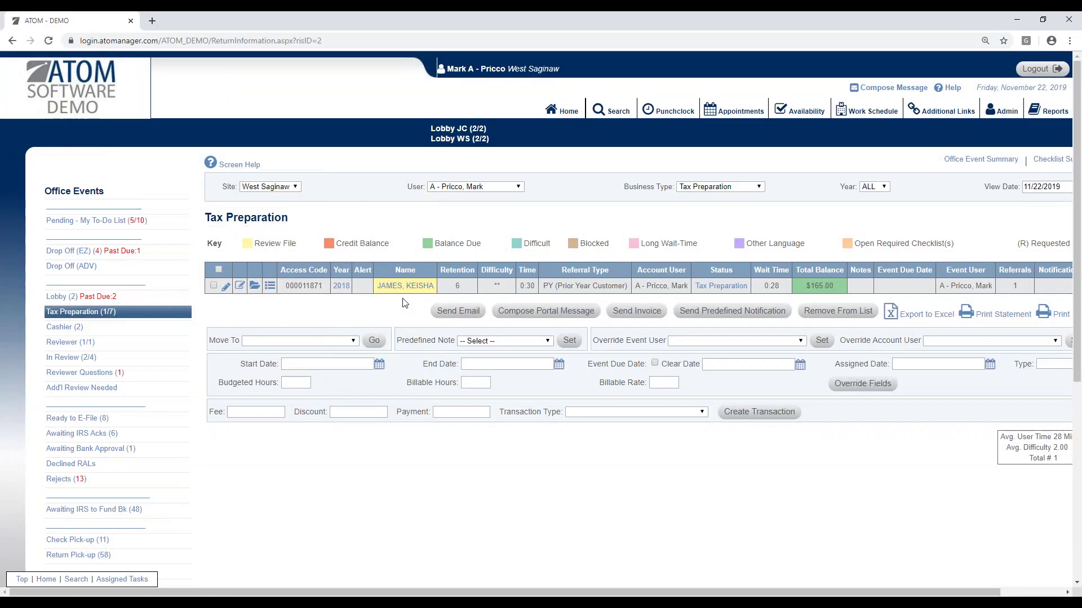
left_click(410, 287)
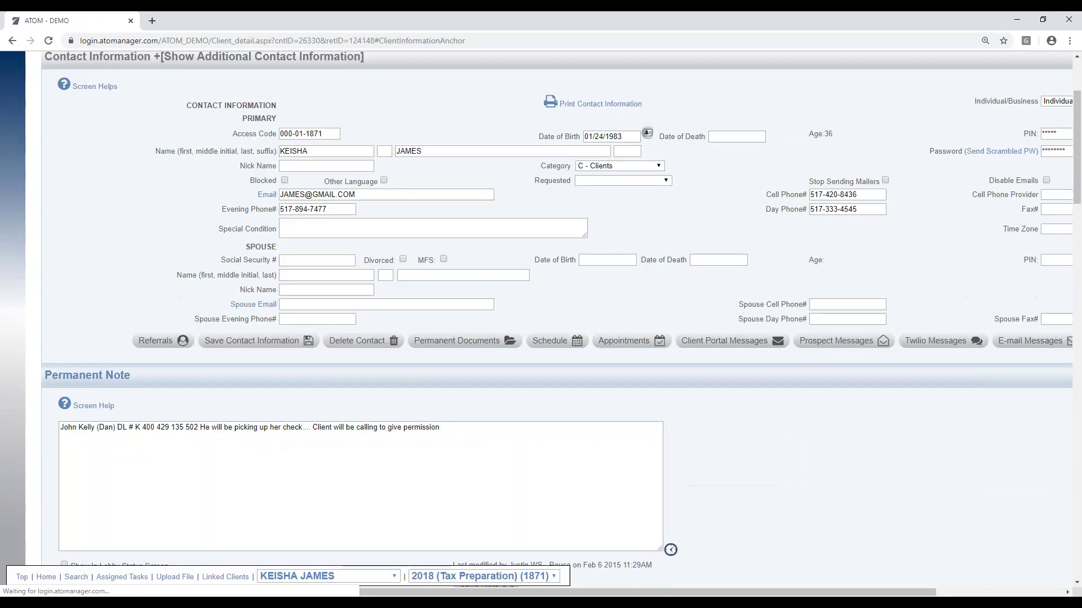
Step: Change the account status from Tax Preparation to Pending - Client and save the account
scroll(667, 445, "down", 7)
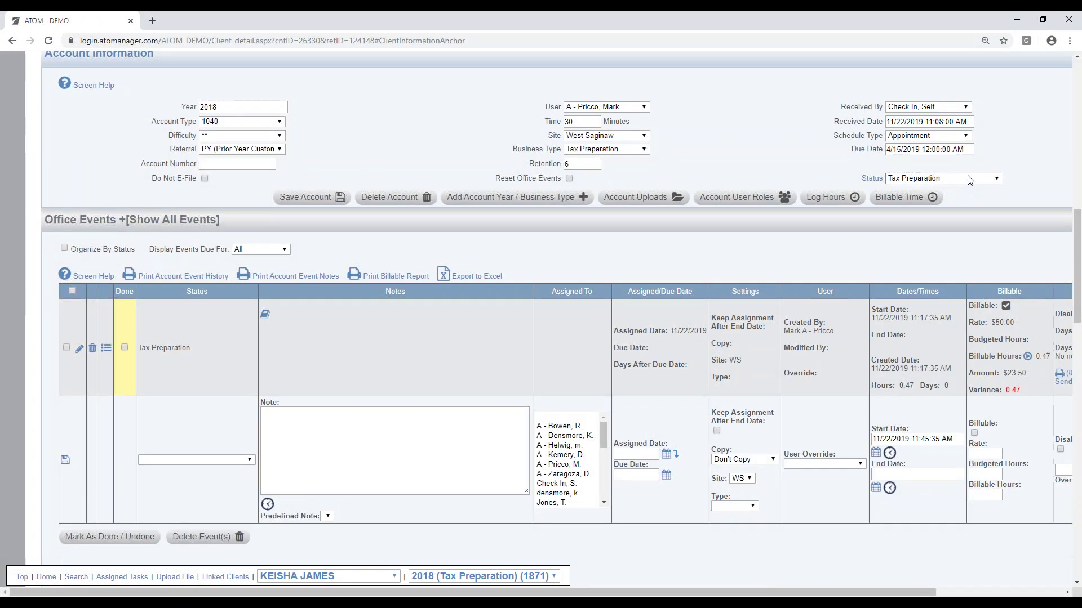
left_click(969, 184)
left_click_drag(996, 226, 992, 293)
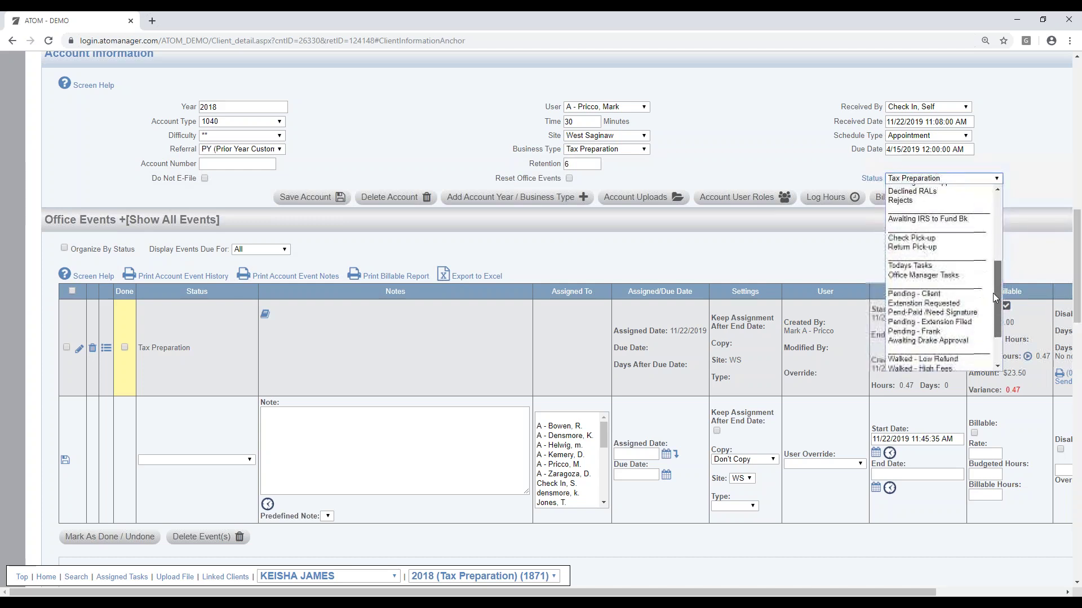
left_click(961, 295)
left_click(314, 198)
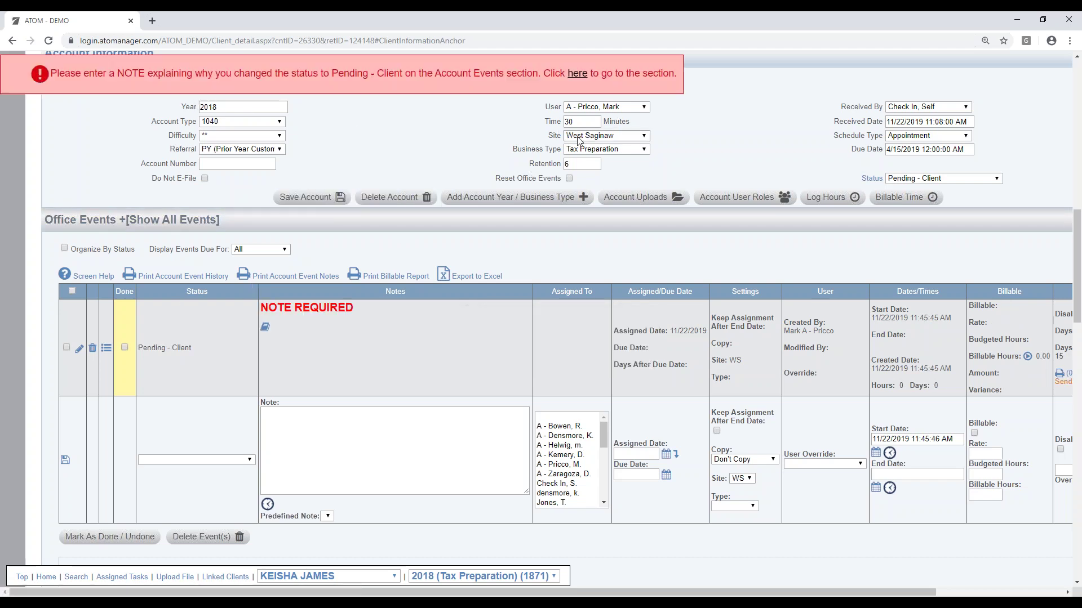
Step: Add the predefined 'Waiting on W-2s' note to the Pending - Client event and save it
left_click(79, 350)
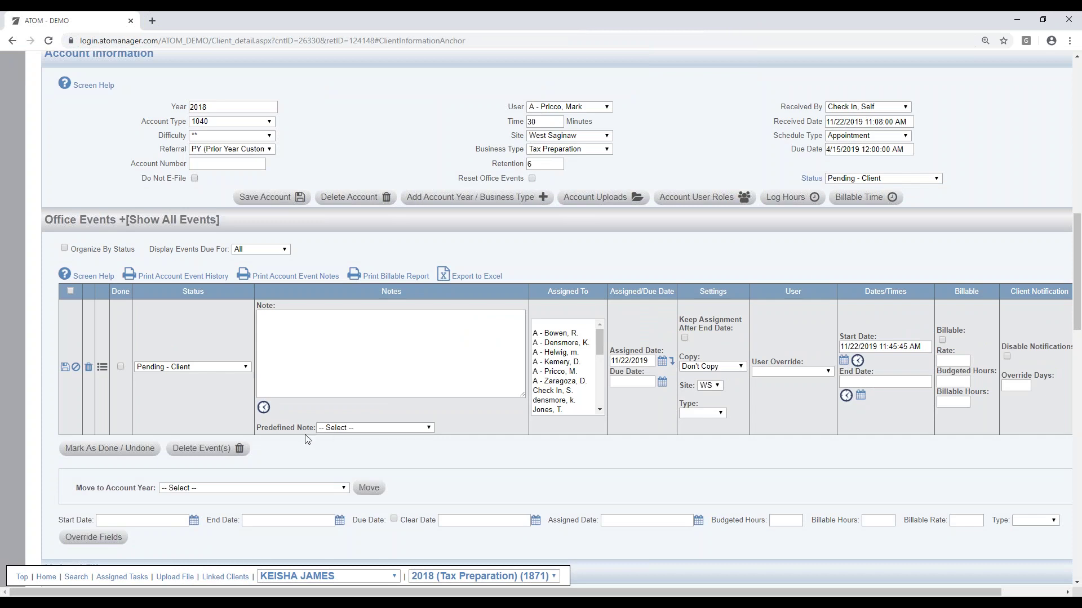
left_click(362, 429)
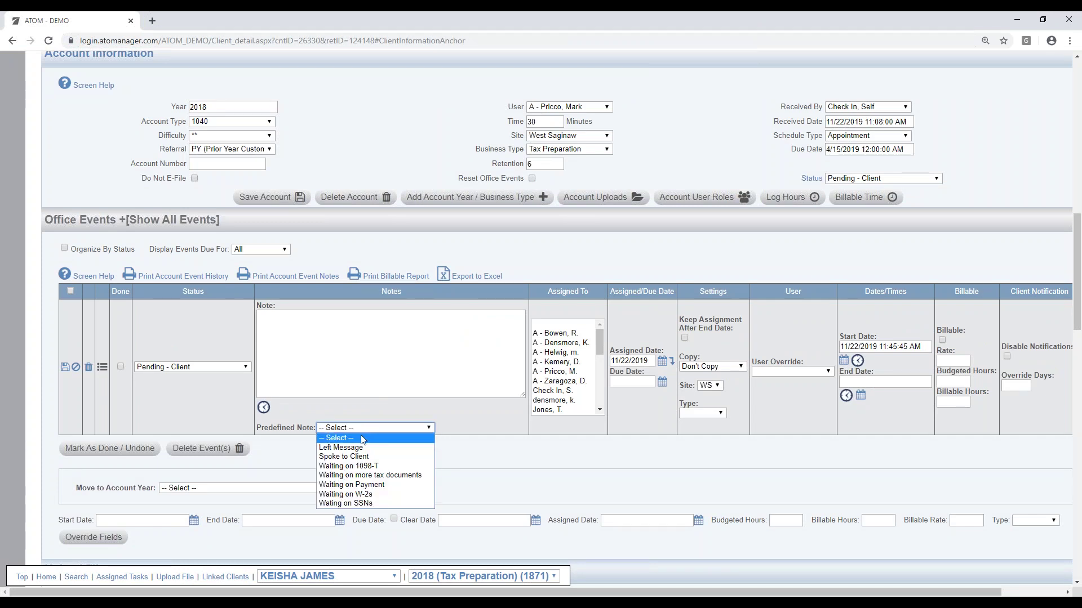
left_click(369, 494)
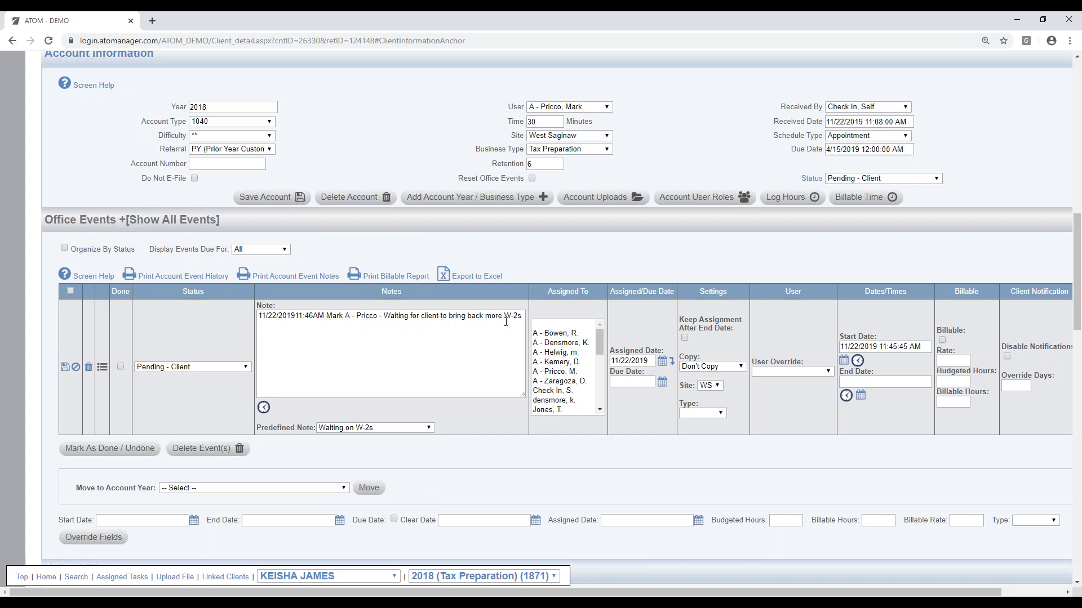
left_click(65, 369)
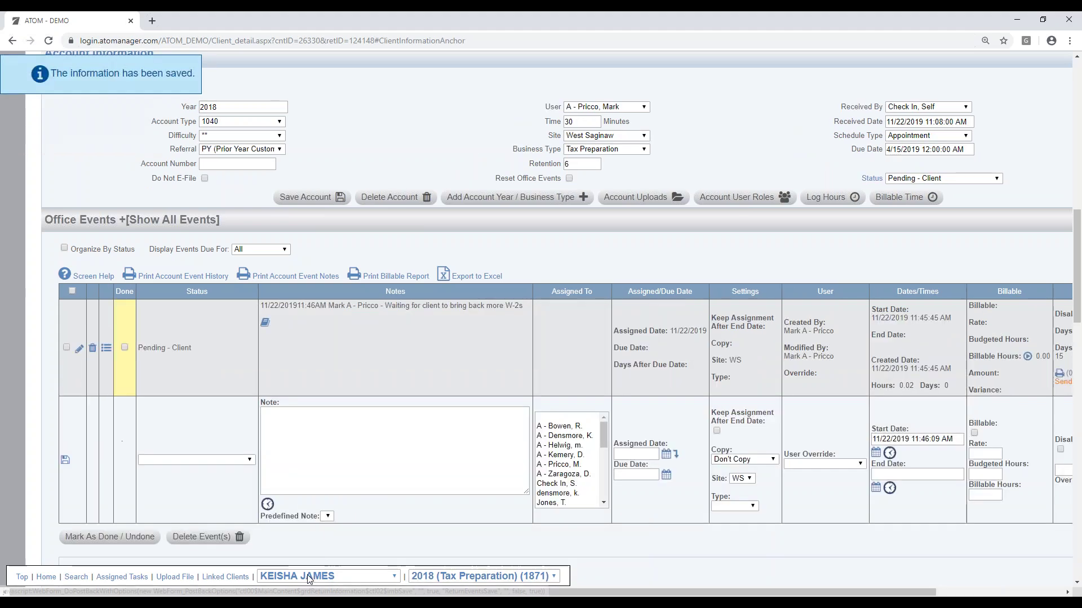
left_click_drag(376, 593, 489, 593)
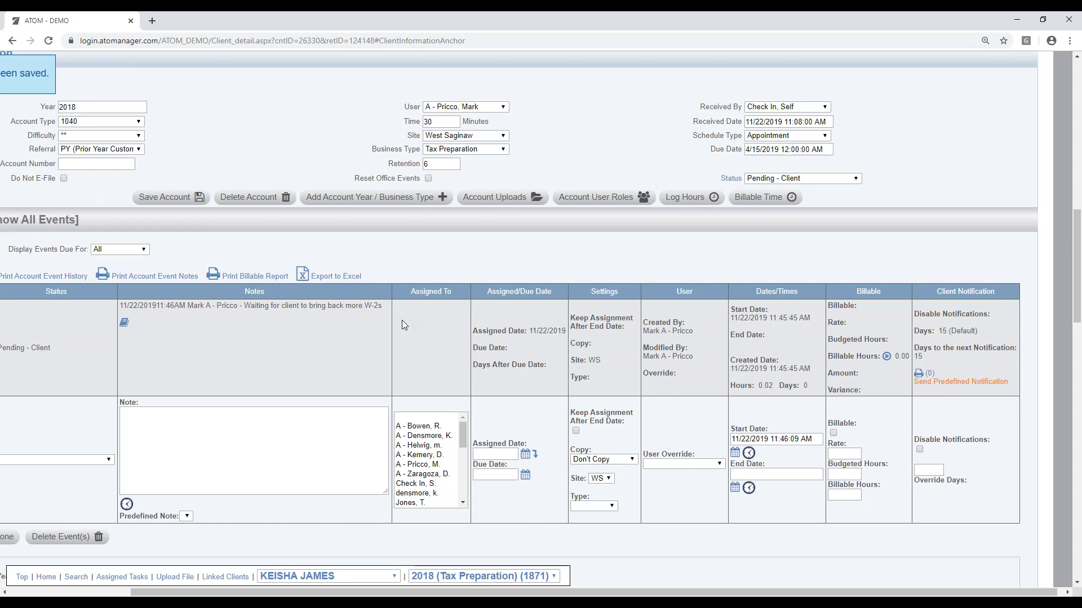
Step: Fill the event's client notification with the Tax Return Reminder template, then close it unsent
left_click(961, 388)
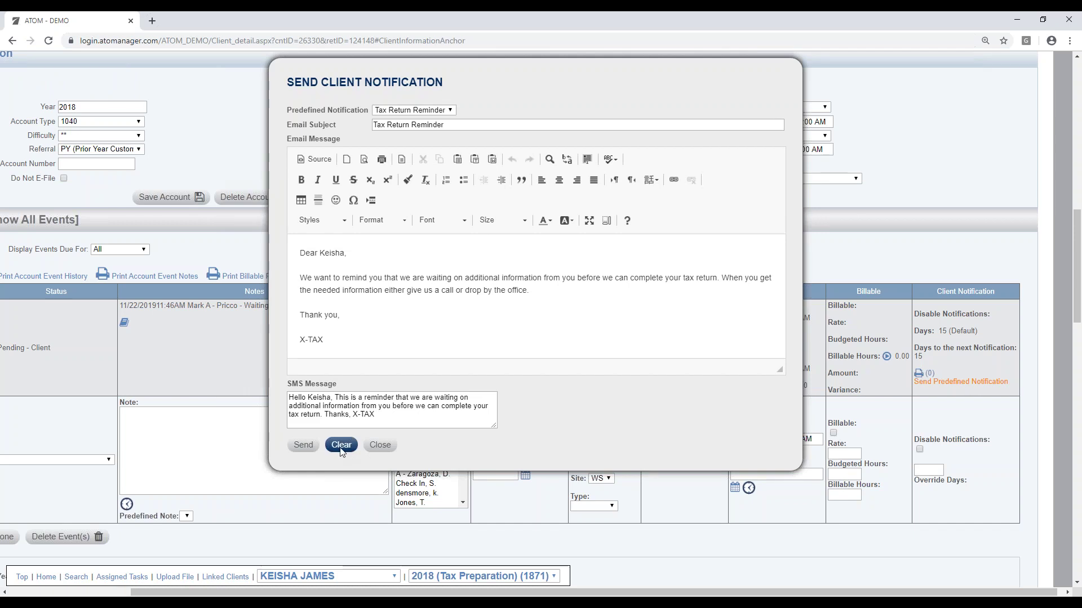
left_click(341, 446)
left_click(360, 245)
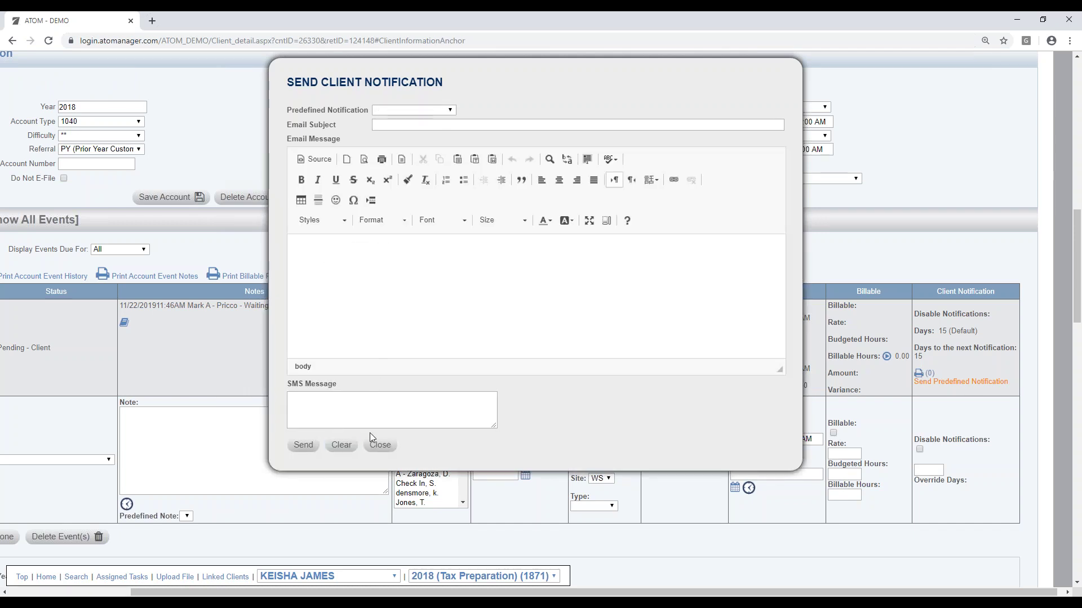
left_click(442, 110)
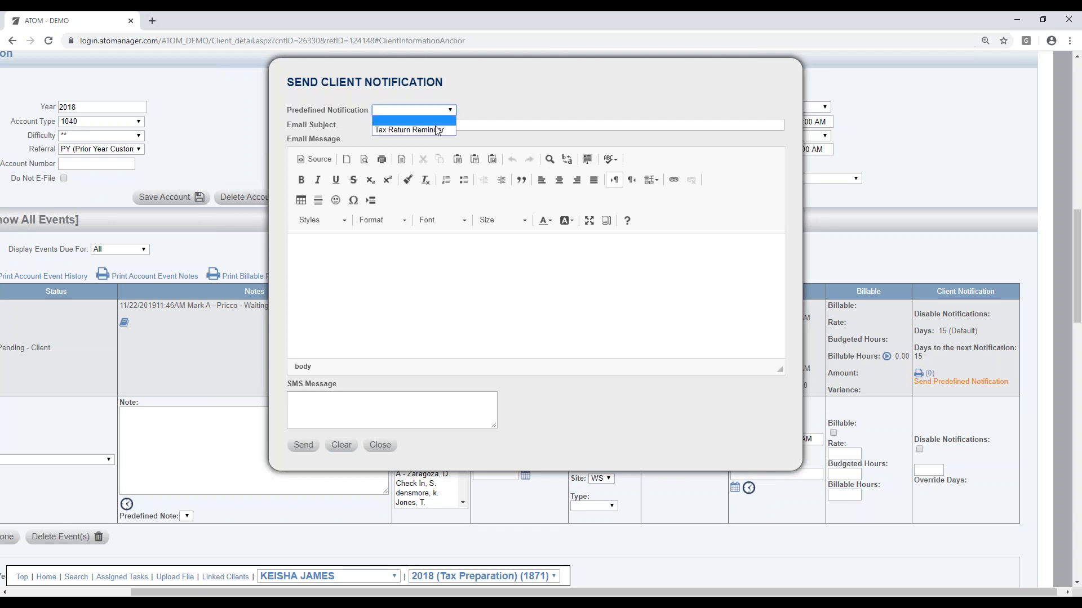
left_click(437, 130)
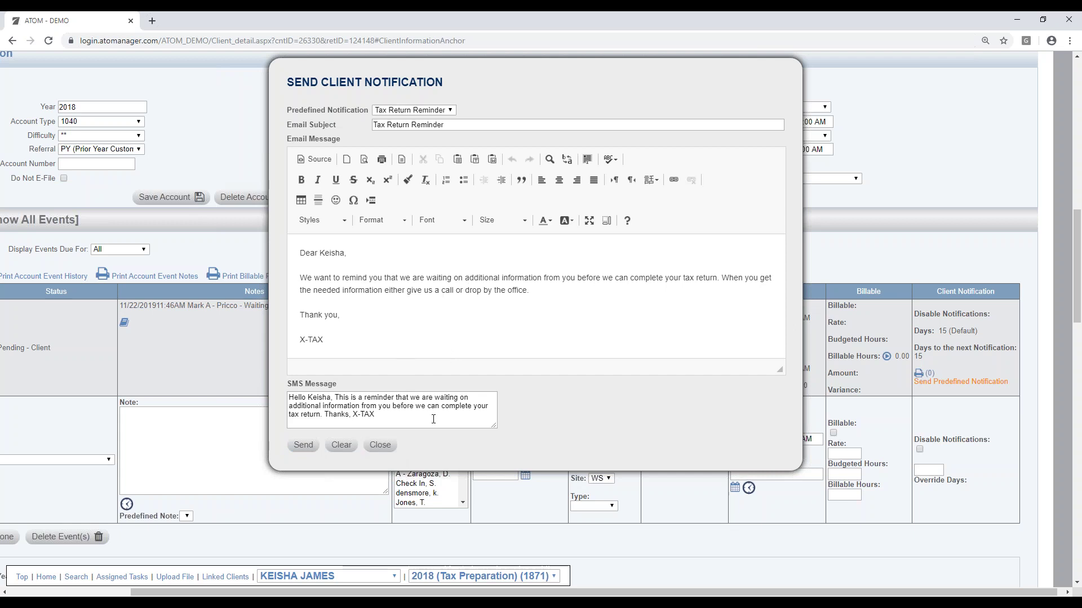
left_click(380, 445)
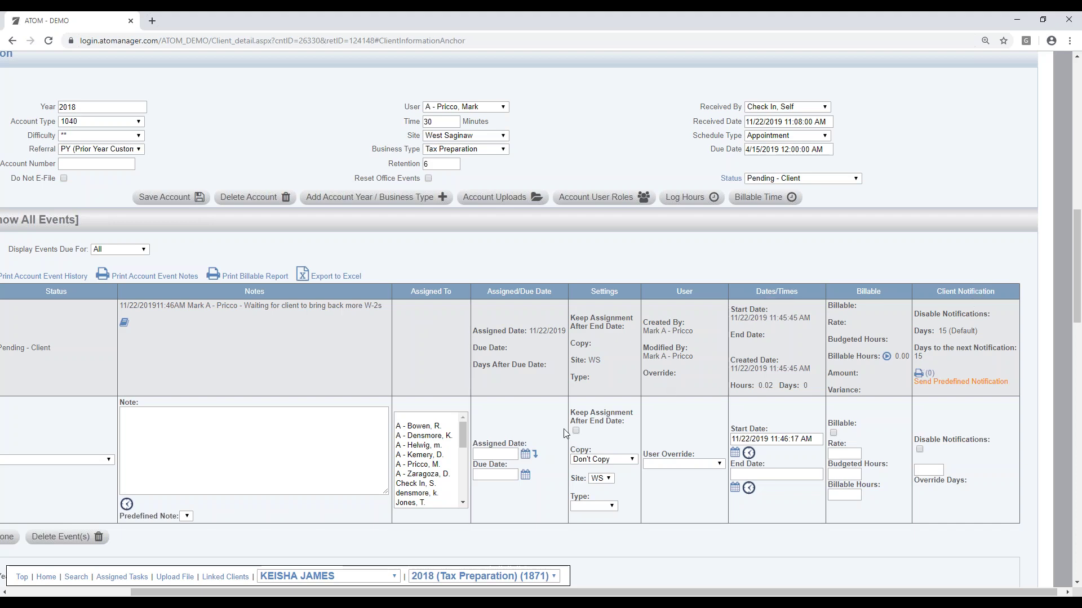
scroll(549, 370, "up", 15)
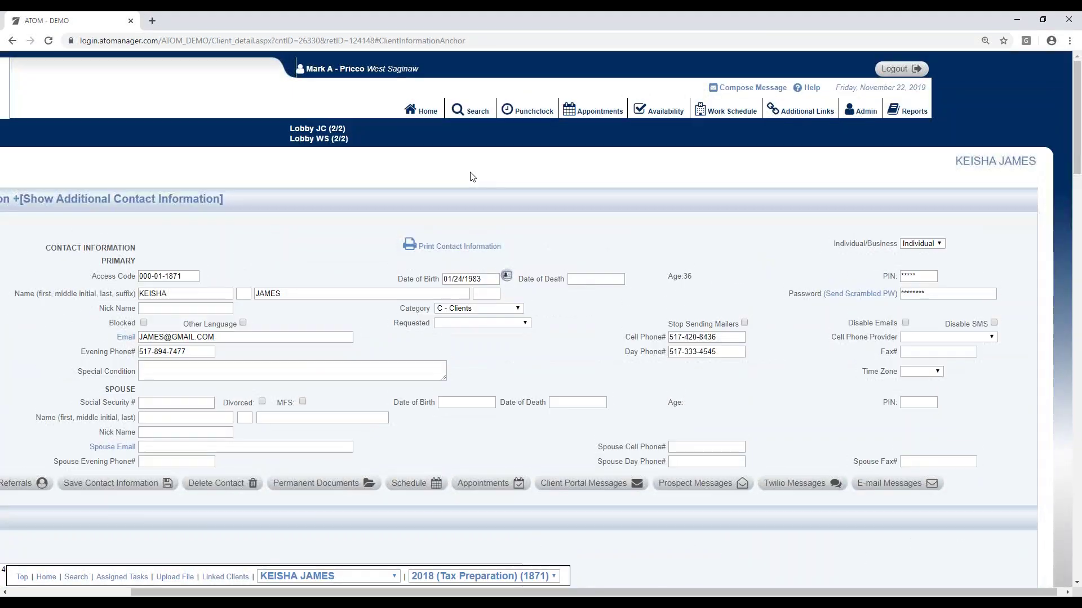
Step: Search for the client by last name and partial first name, then open her file from the results
left_click(472, 110)
left_click(270, 255)
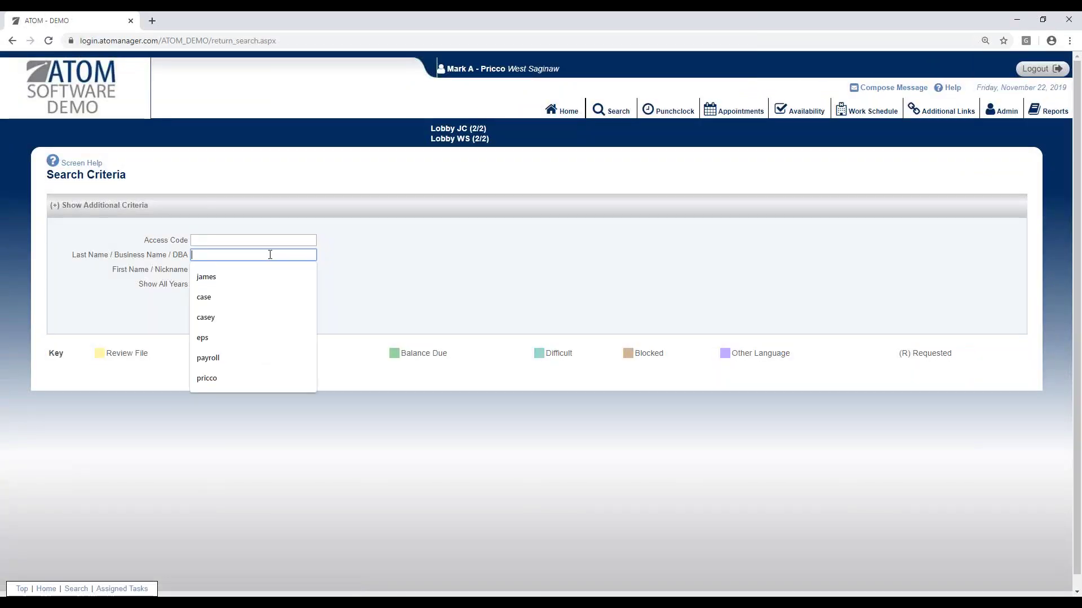
type("james")
key("Tab")
type("kei")
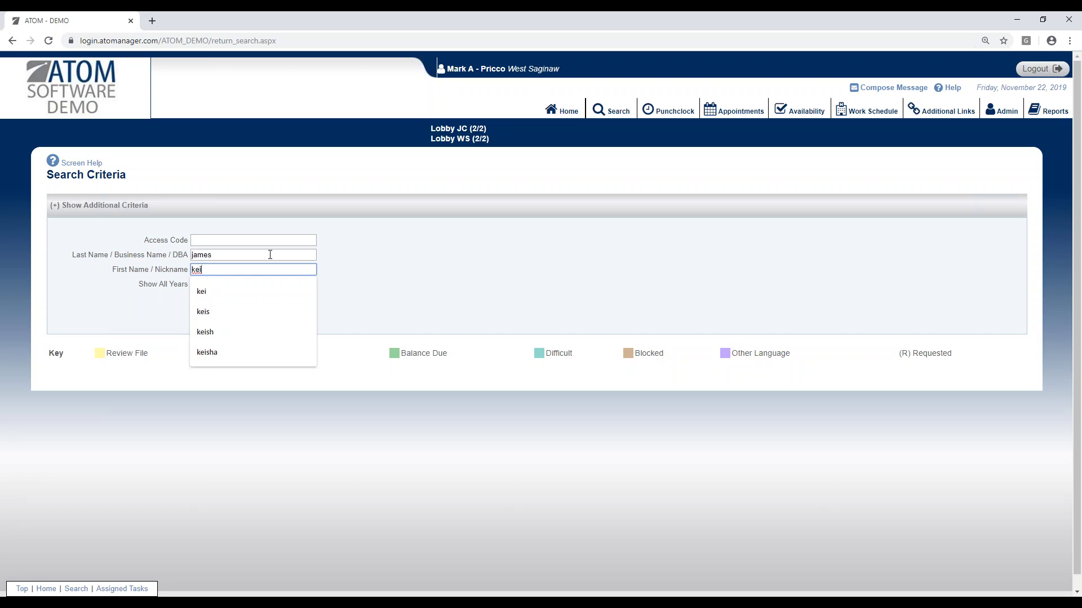
key("Return")
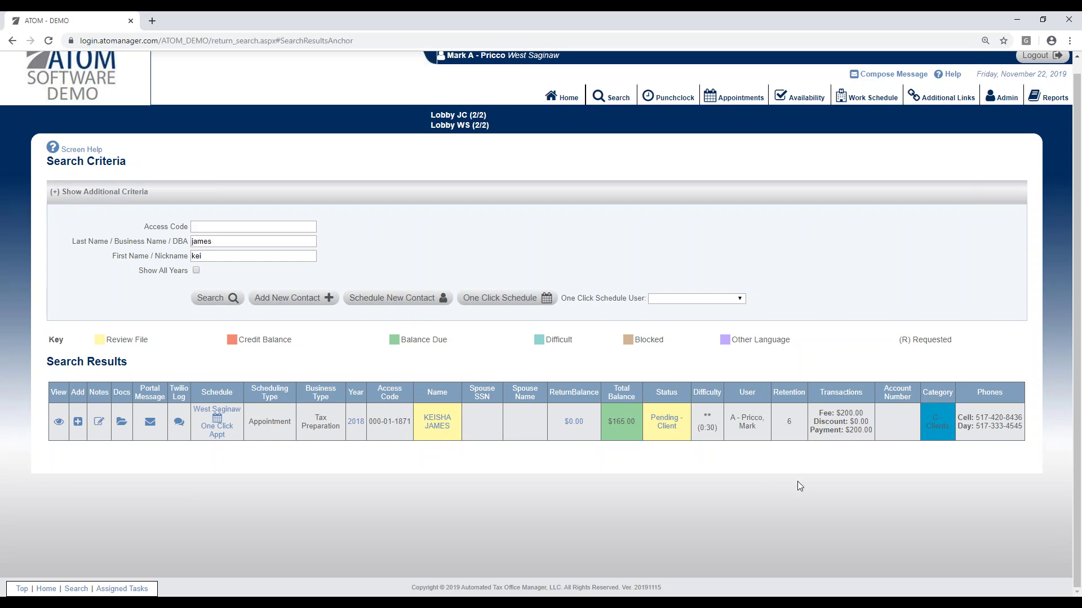
left_click(671, 432)
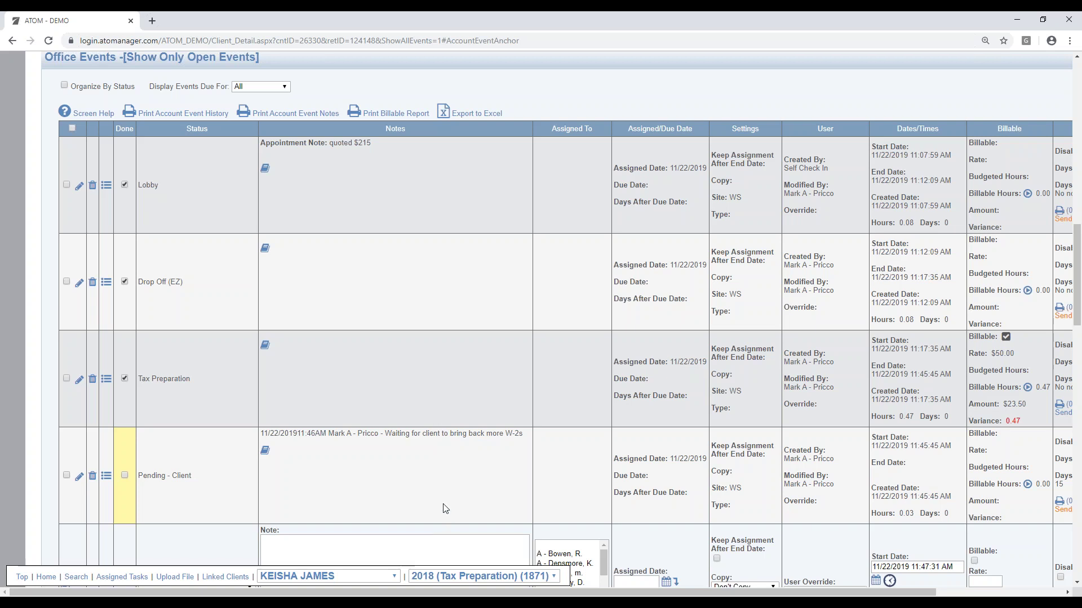
Step: Add a timestamped W-2 call note to Pending - Client, assign it to yourself, save, and go Home
left_click(79, 479)
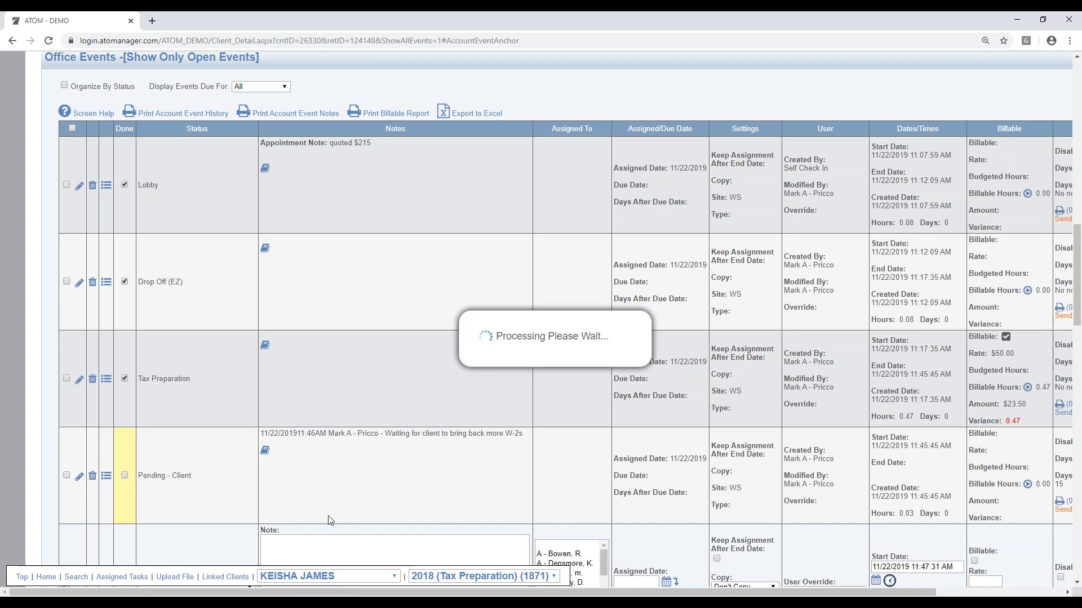
left_click(267, 535)
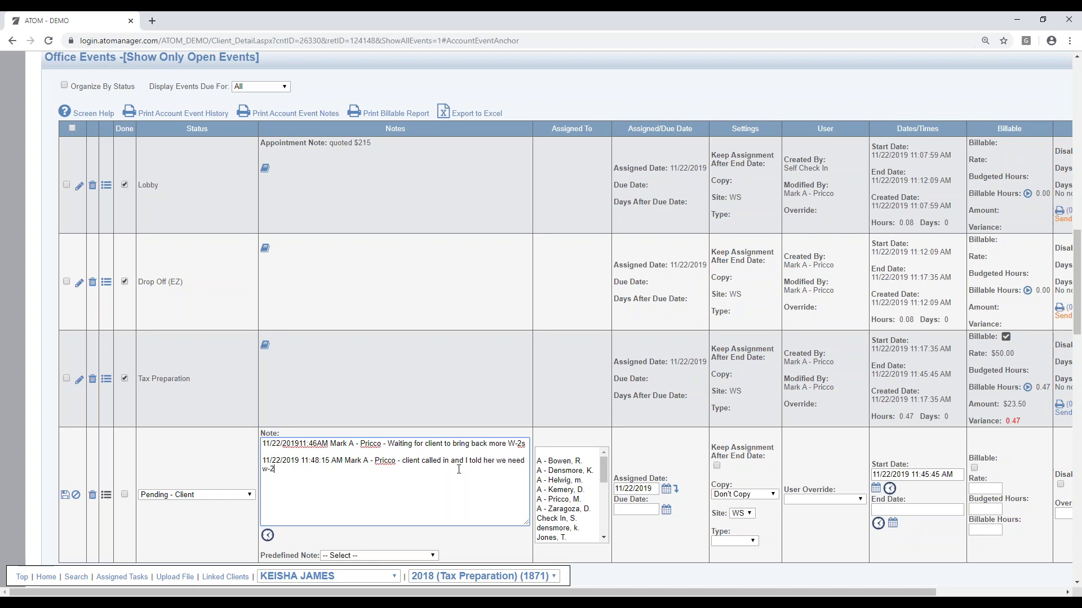
left_click(565, 499)
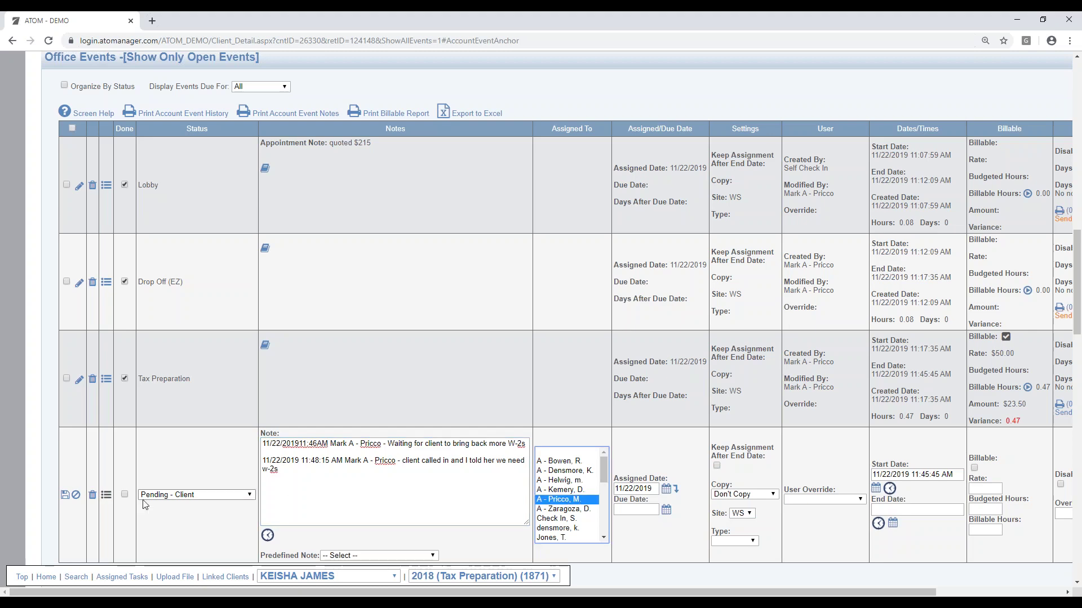
left_click(65, 495)
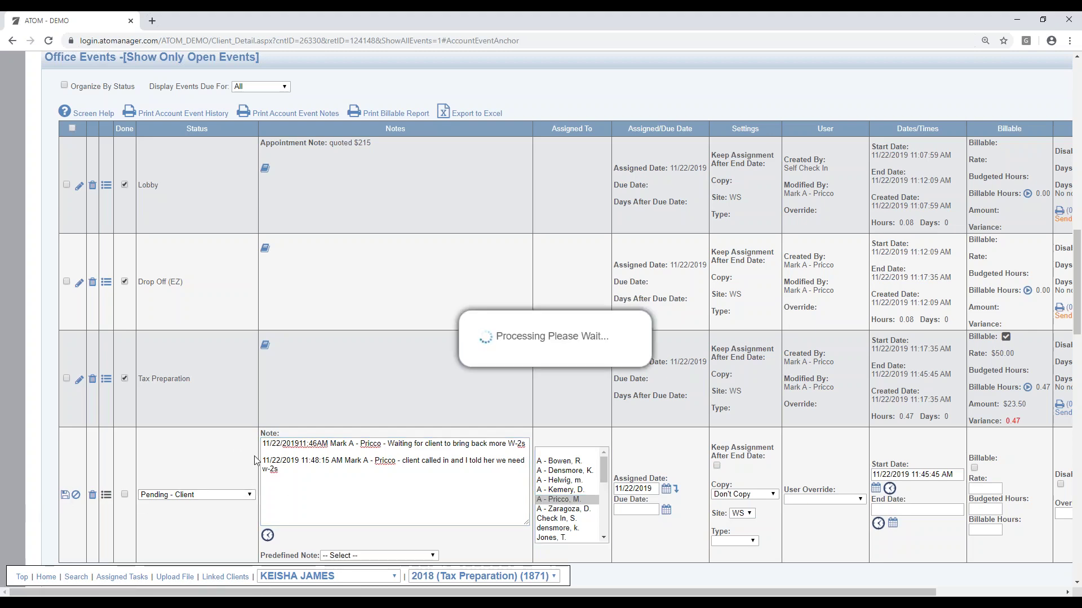
scroll(520, 384, "up", 15)
left_click(611, 114)
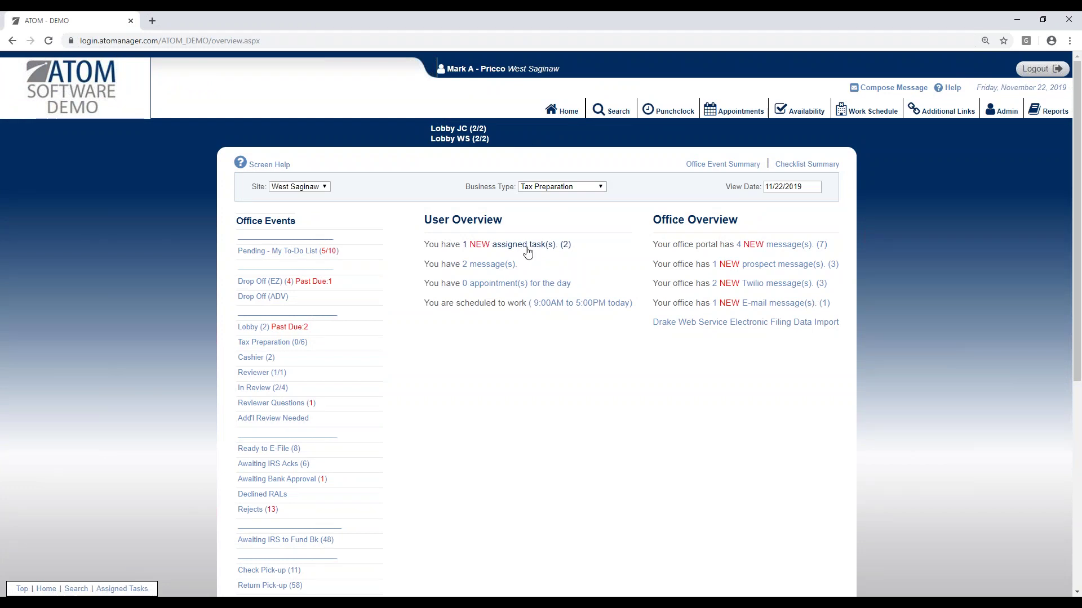
Step: Open My Assigned Tasks and jump from the client's task to her file
left_click(529, 247)
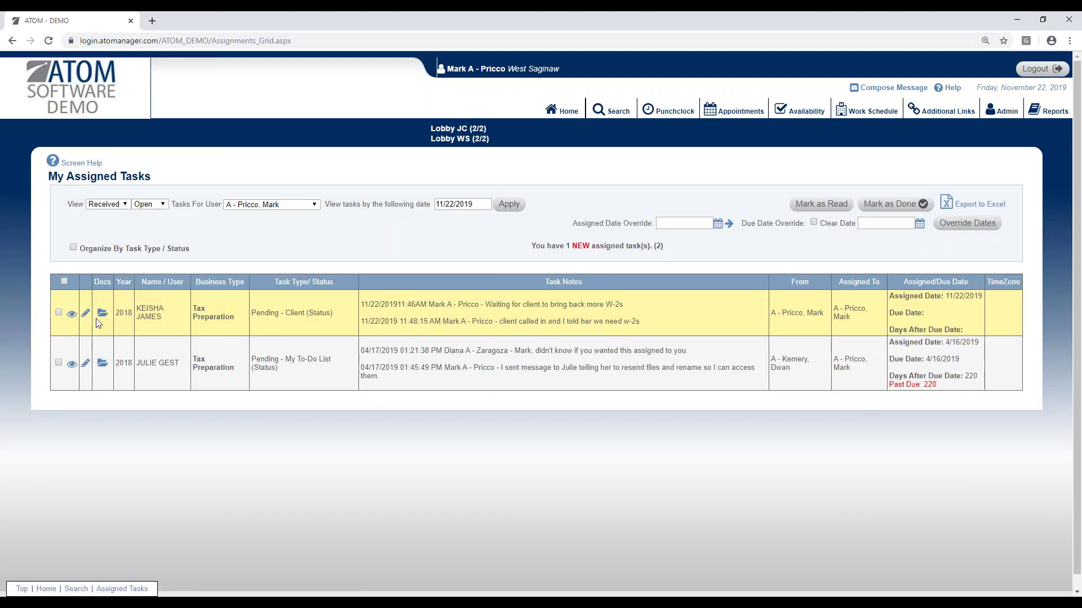
left_click(73, 314)
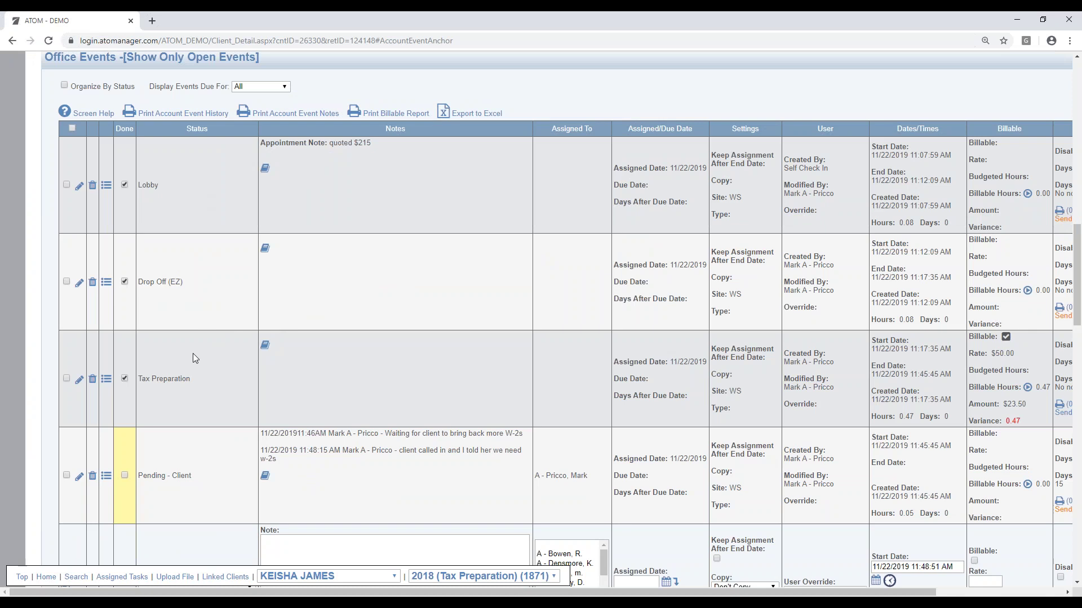
Step: Clear the Assigned To user on the Pending - Client event, save it, and return Home
left_click(79, 478)
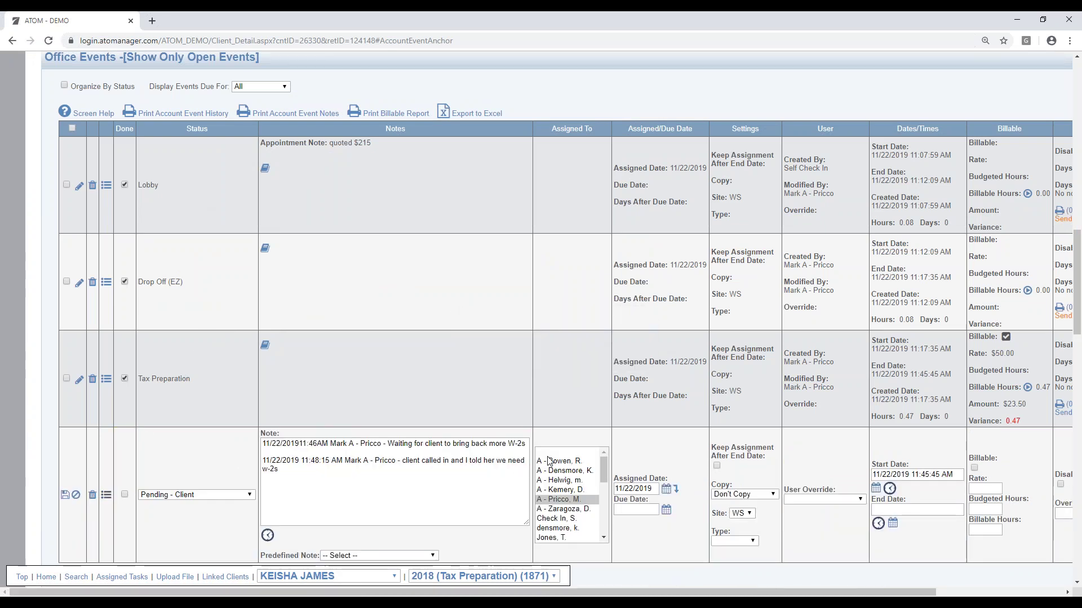
left_click(543, 454)
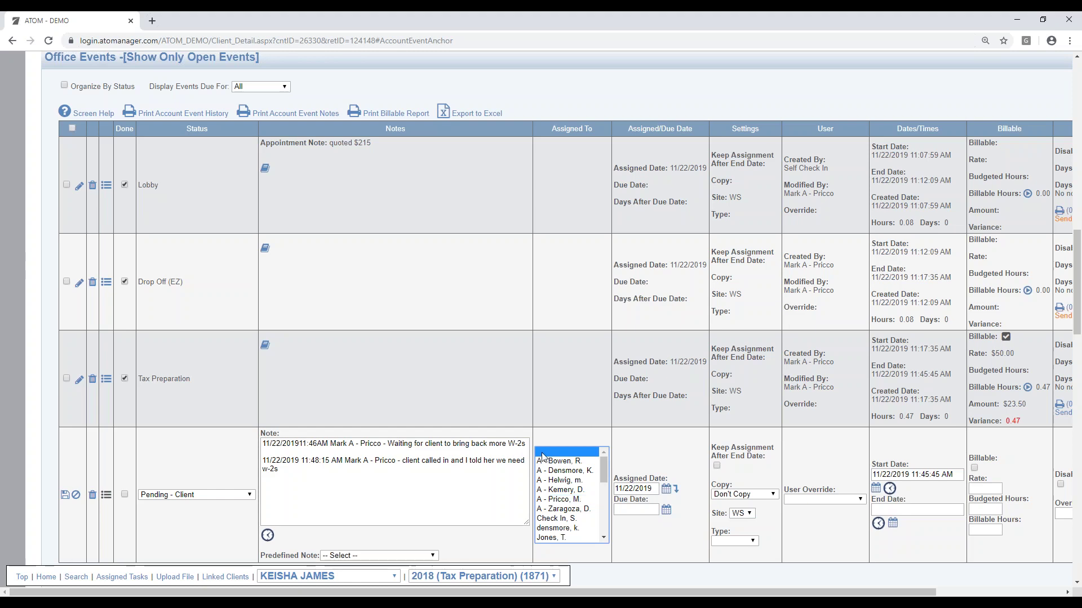
left_click(75, 495)
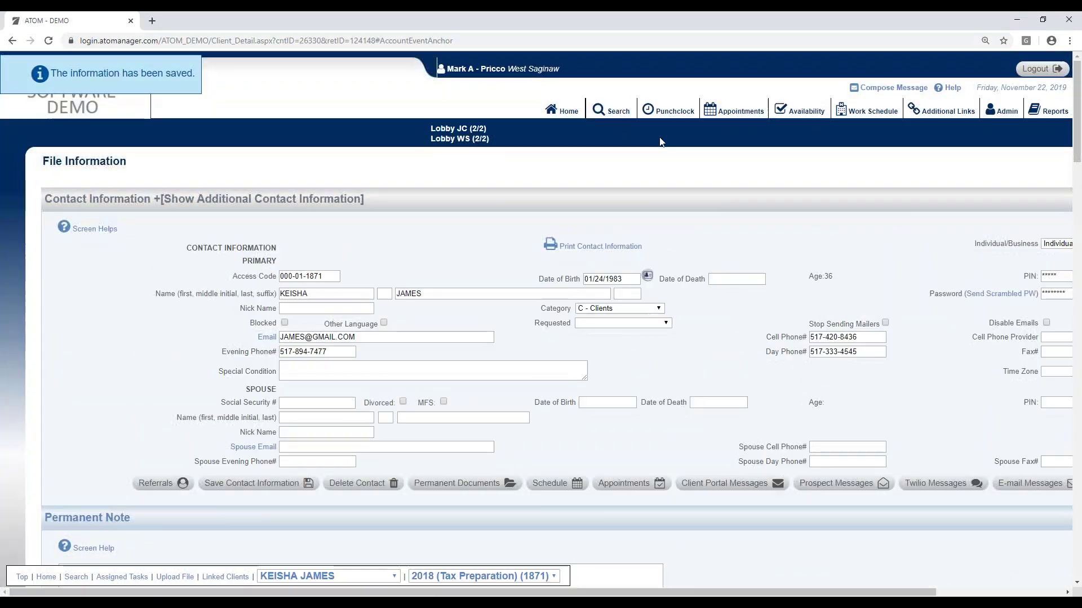
left_click(563, 110)
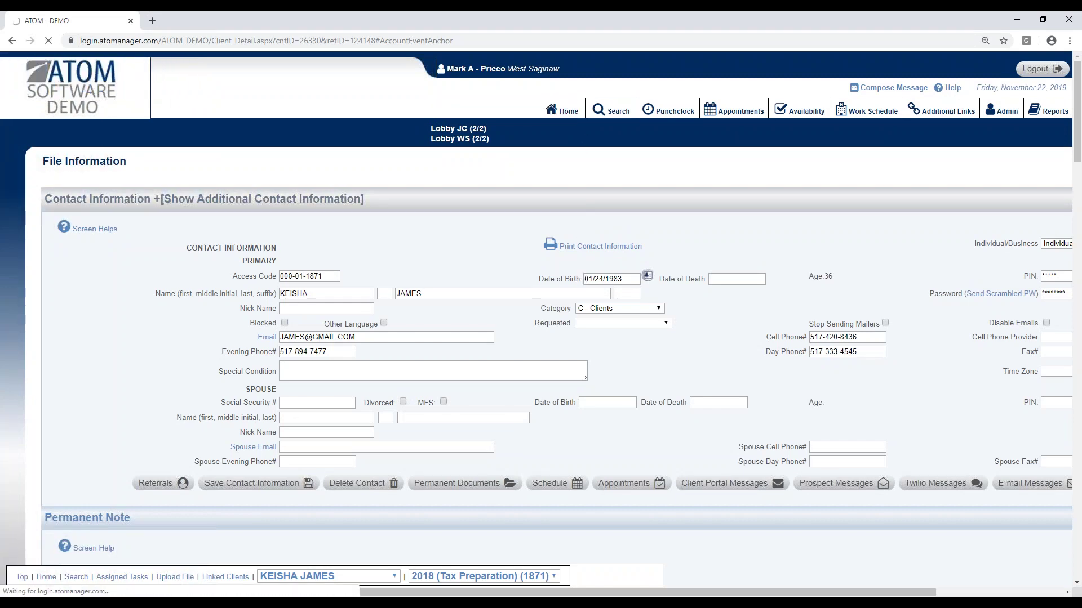
Step: Scroll through the home Office Events categories and open the Pending - Client (109) list
scroll(523, 282, "down", 6)
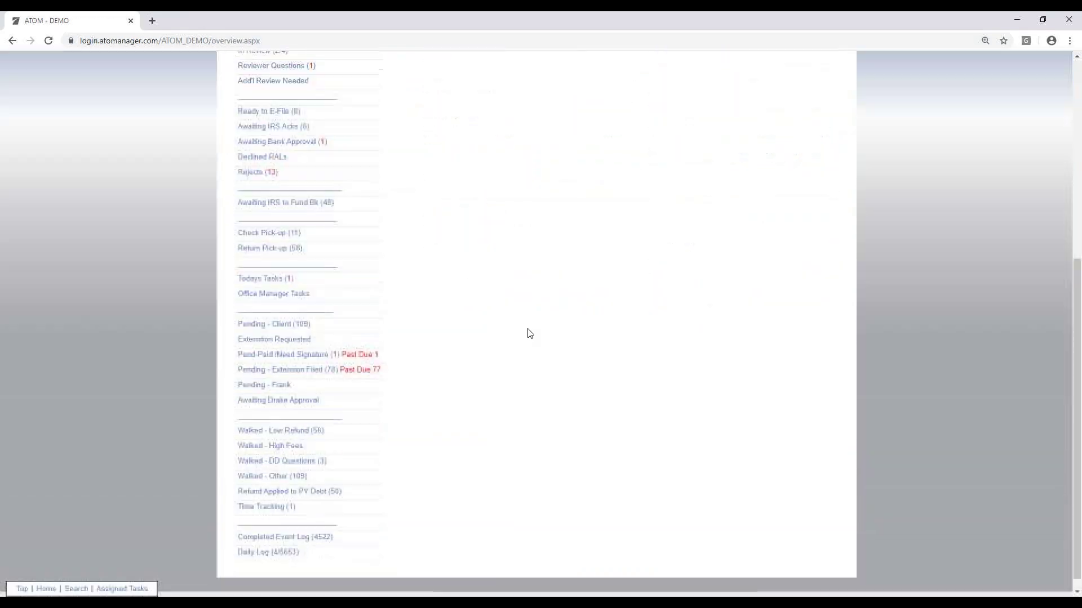
scroll(507, 282, "up", 6)
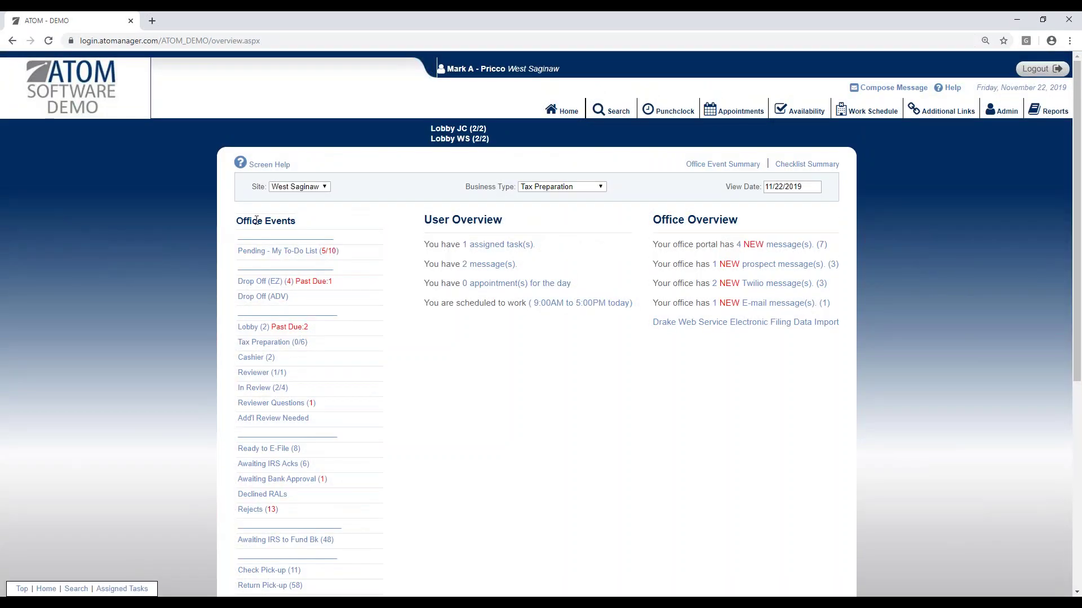
scroll(314, 270, "down", 1)
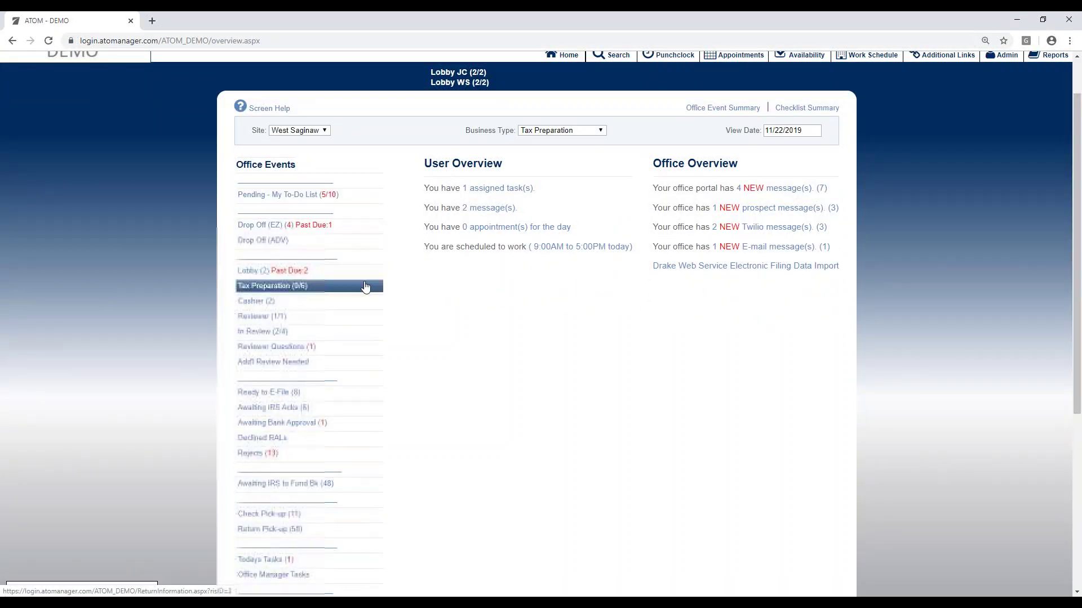
scroll(389, 280, "down", 1)
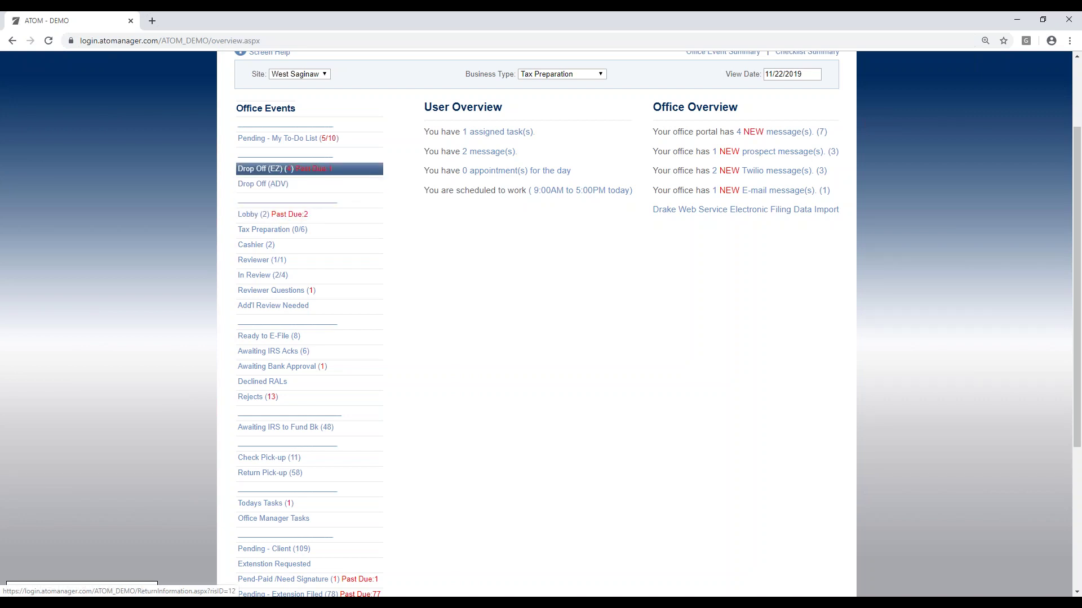
scroll(361, 479, "down", 2)
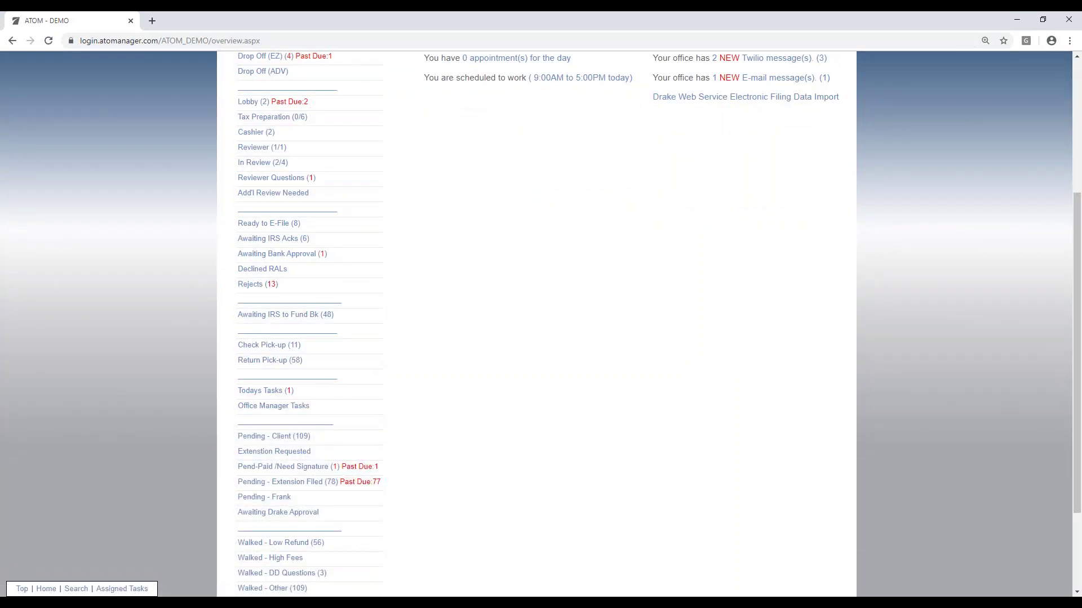
scroll(403, 478, "down", 2)
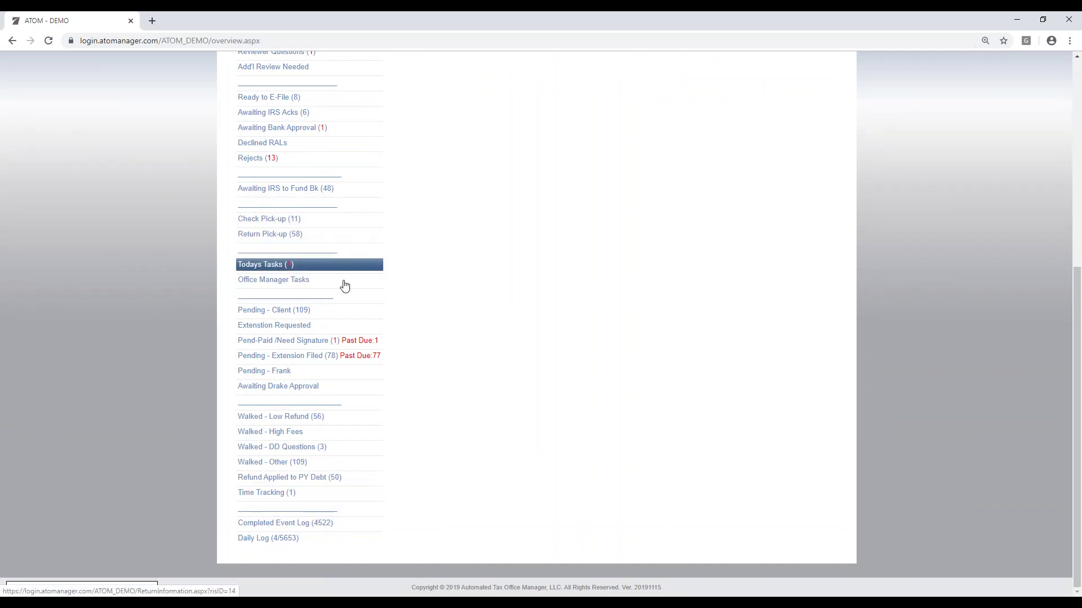
left_click(320, 313)
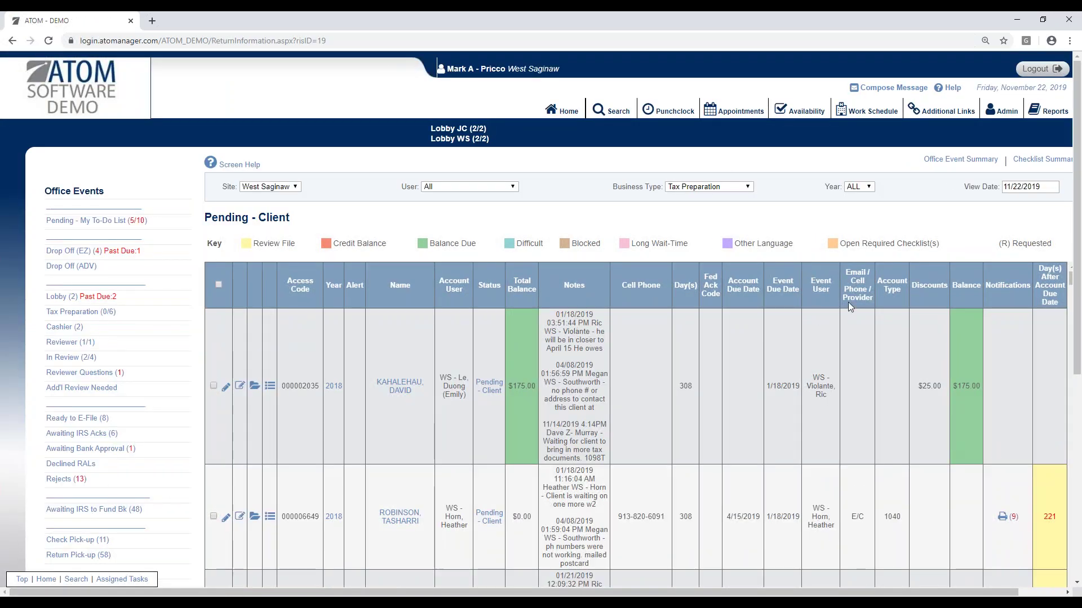
Step: Browse the Pending - Client list and open the second client's notification log
scroll(972, 357, "down", 5)
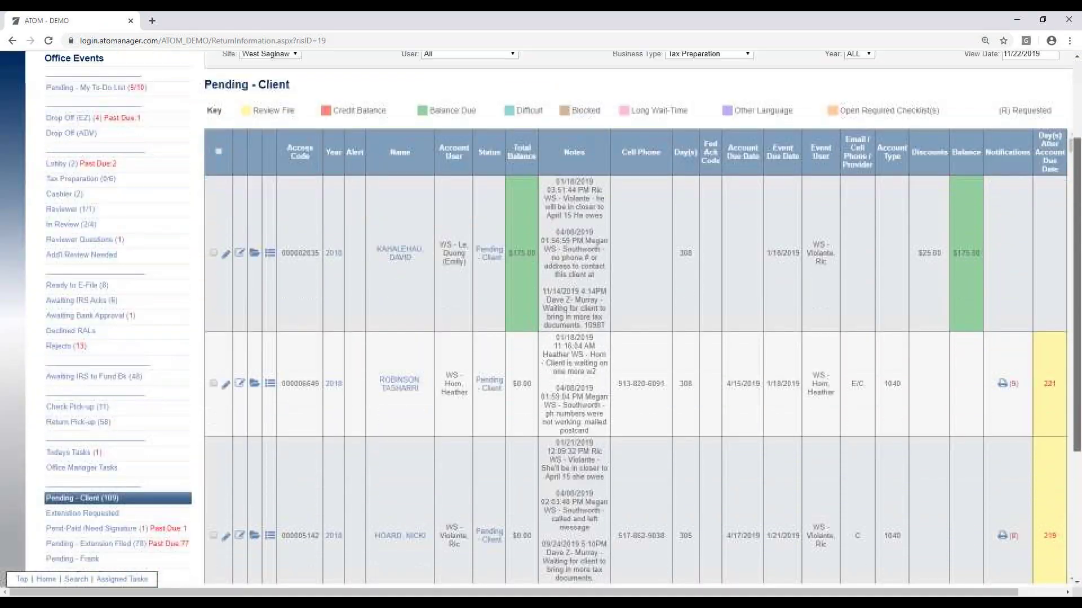
scroll(572, 236, "down", 6)
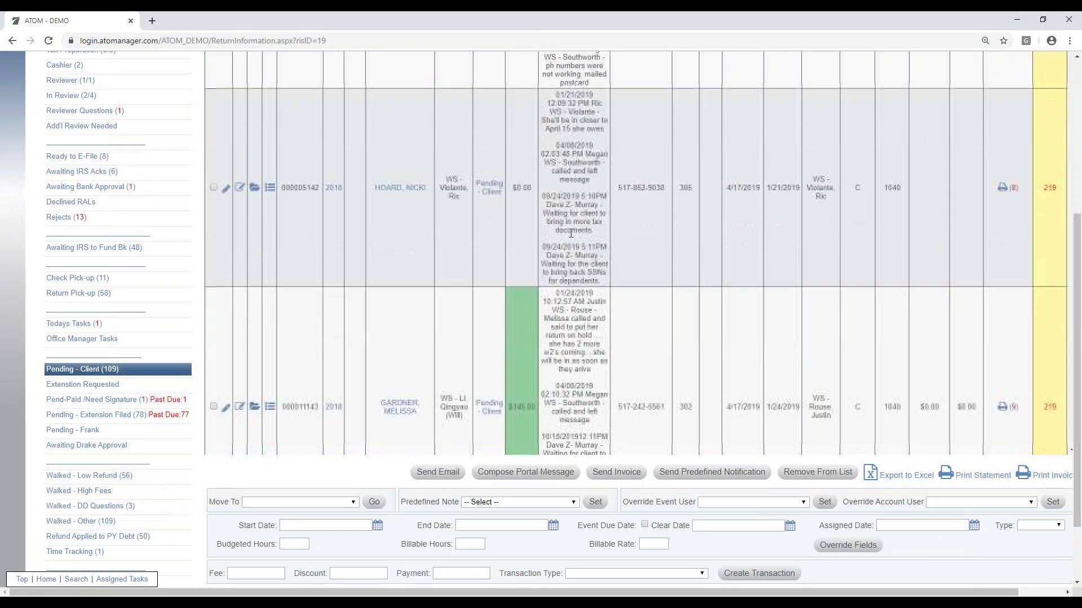
scroll(573, 236, "down", 5)
scroll(662, 232, "up", 10)
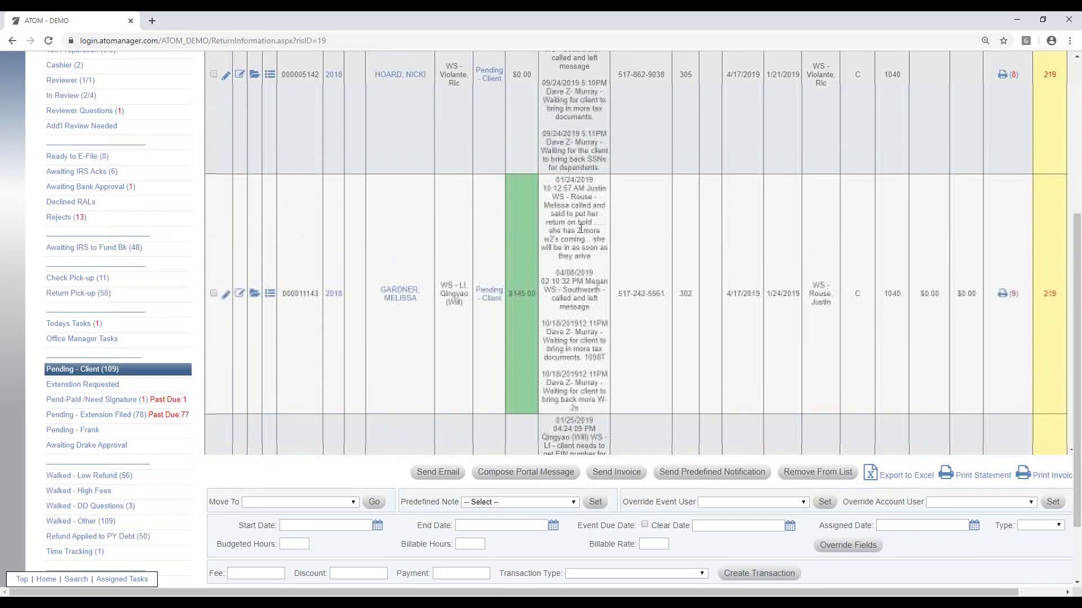
scroll(659, 220, "up", 3)
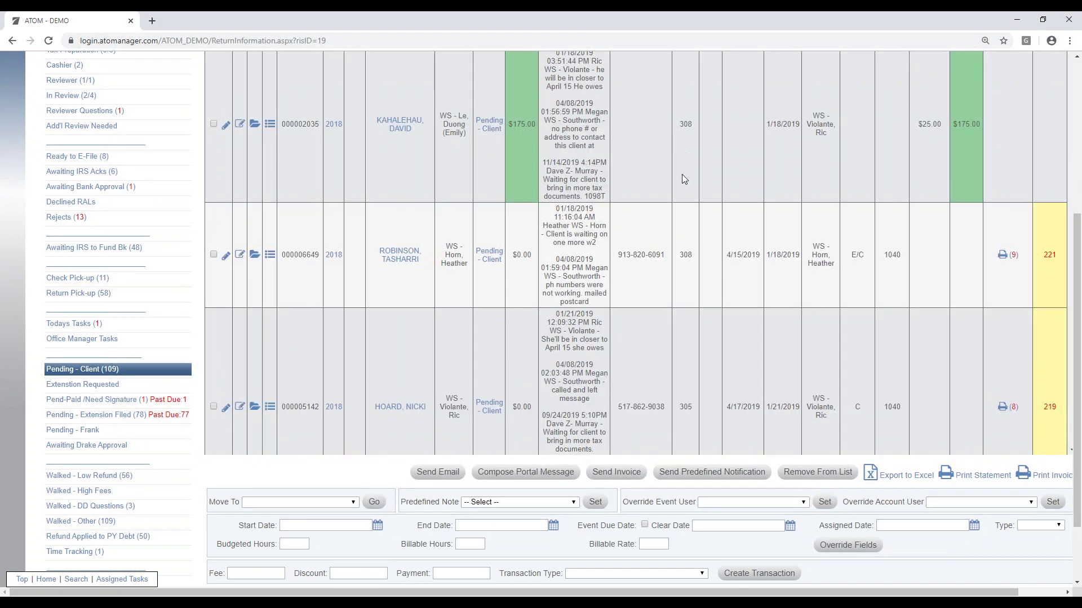
scroll(735, 217, "up", 3)
left_click(1002, 373)
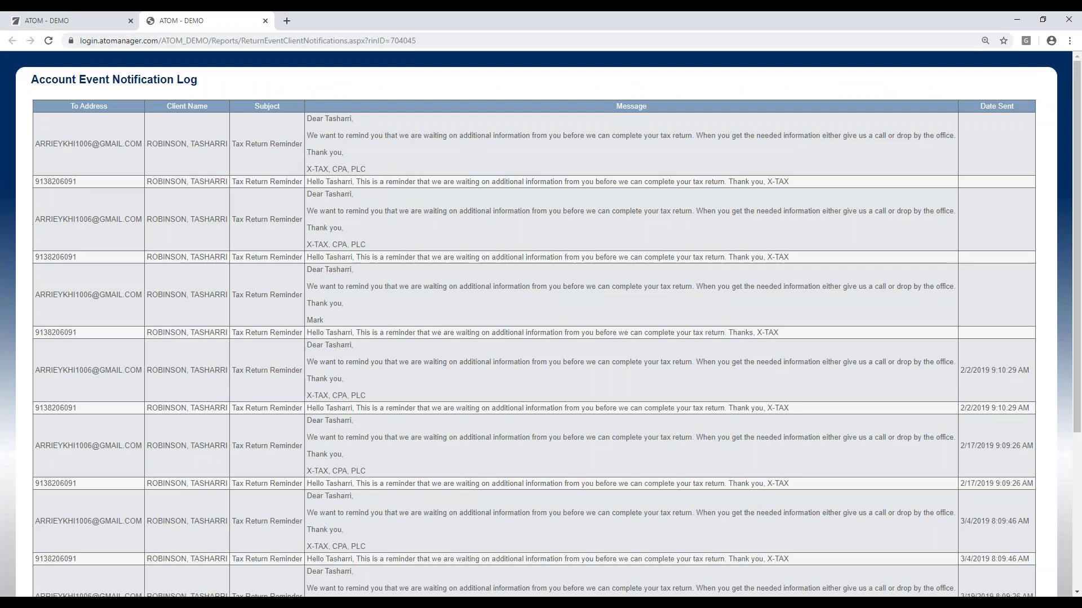
Step: Close the notification log tab and return to the home overview
left_click(265, 21)
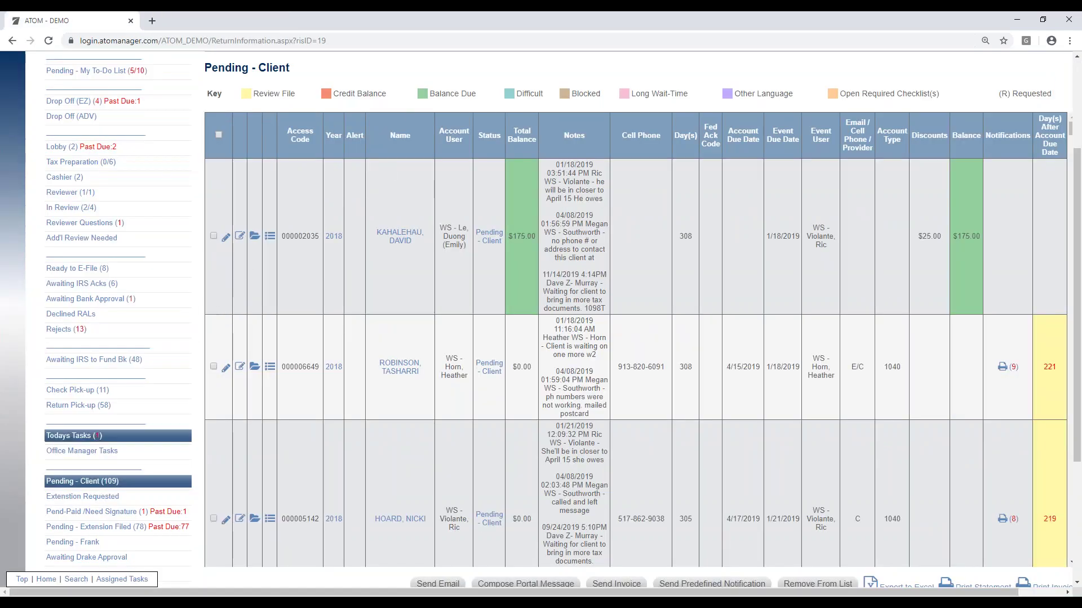
scroll(84, 436, "up", 3)
left_click(570, 110)
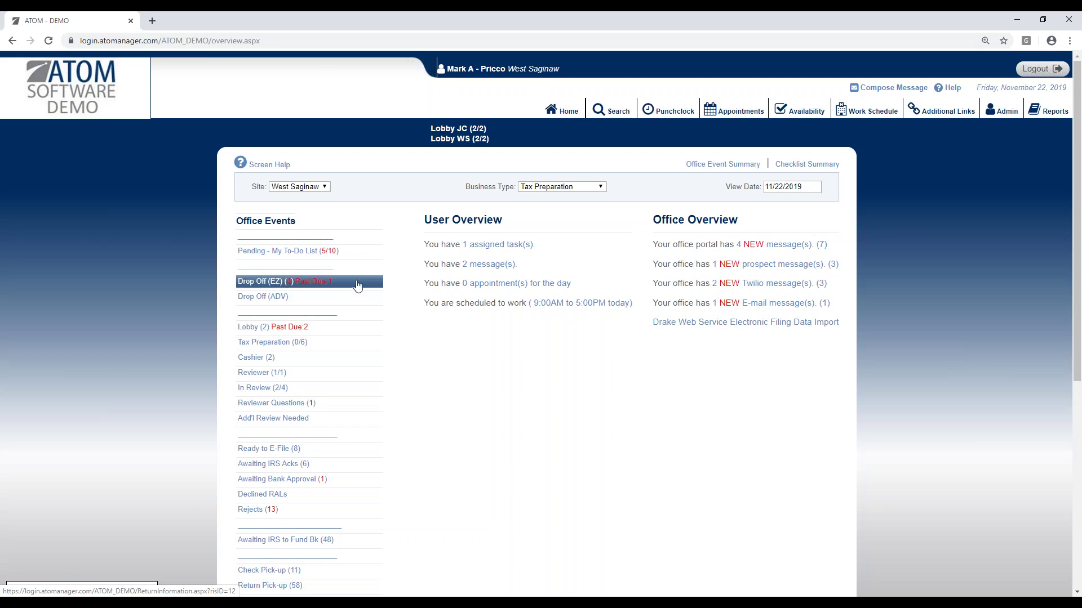
scroll(496, 406, "down", 4)
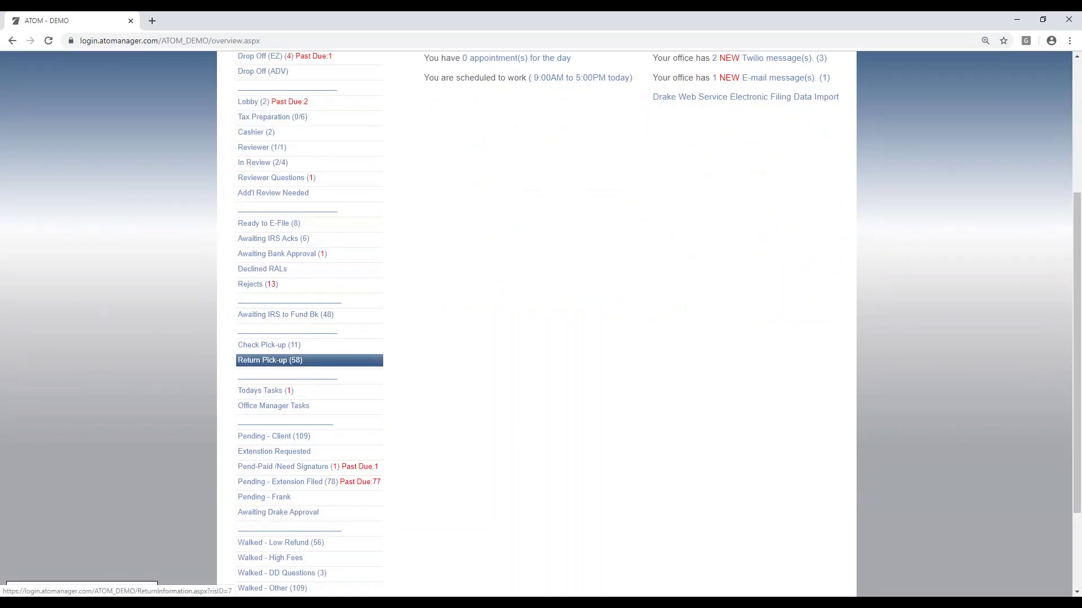
left_click(308, 367)
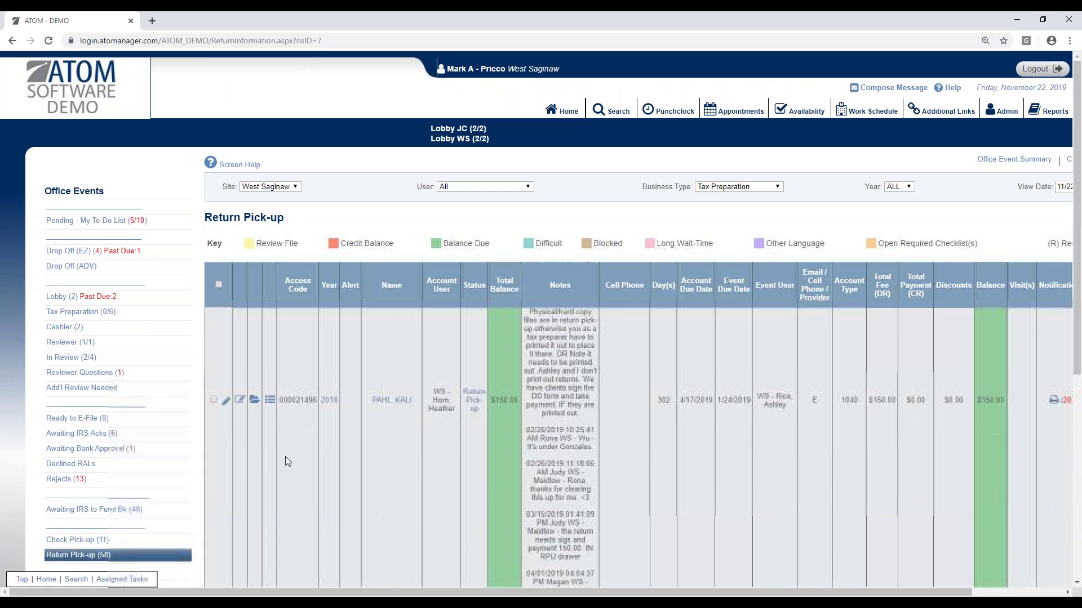
left_click(561, 110)
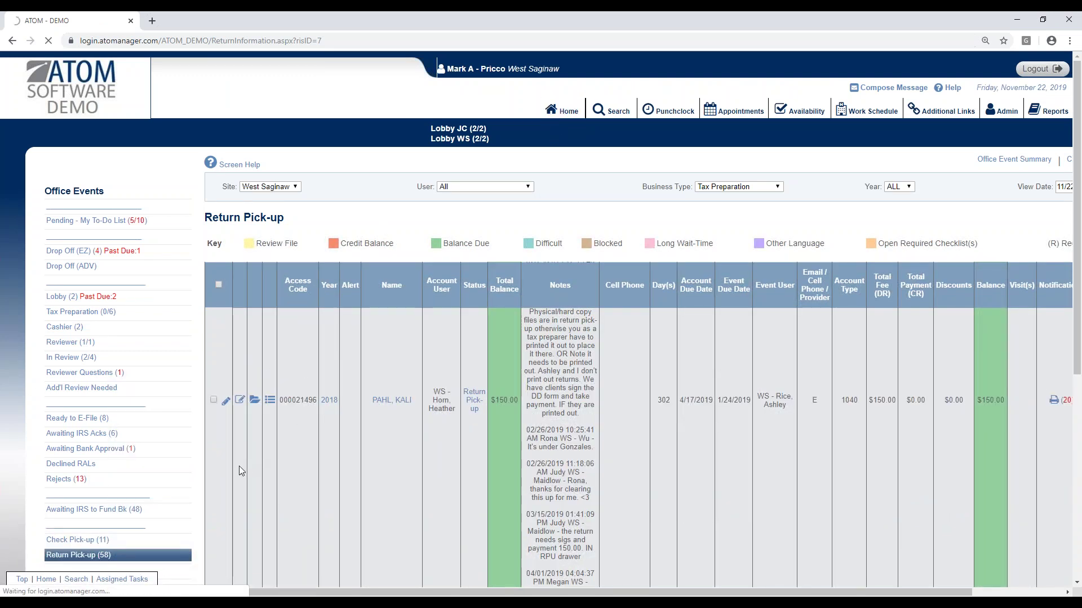
scroll(495, 427, "down", 5)
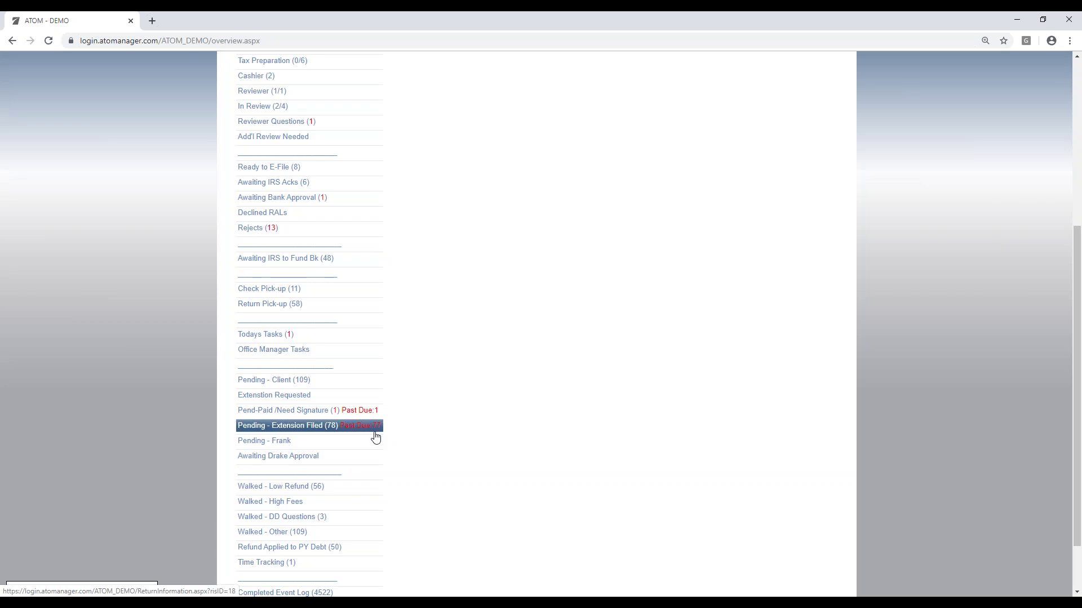
scroll(503, 420, "up", 2)
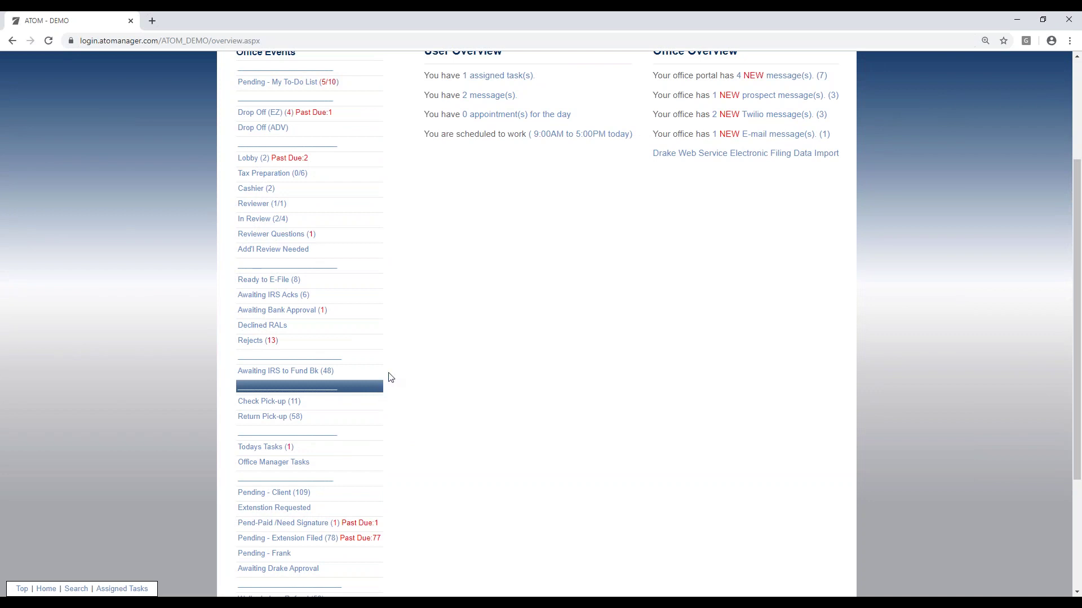
scroll(482, 279, "up", 1)
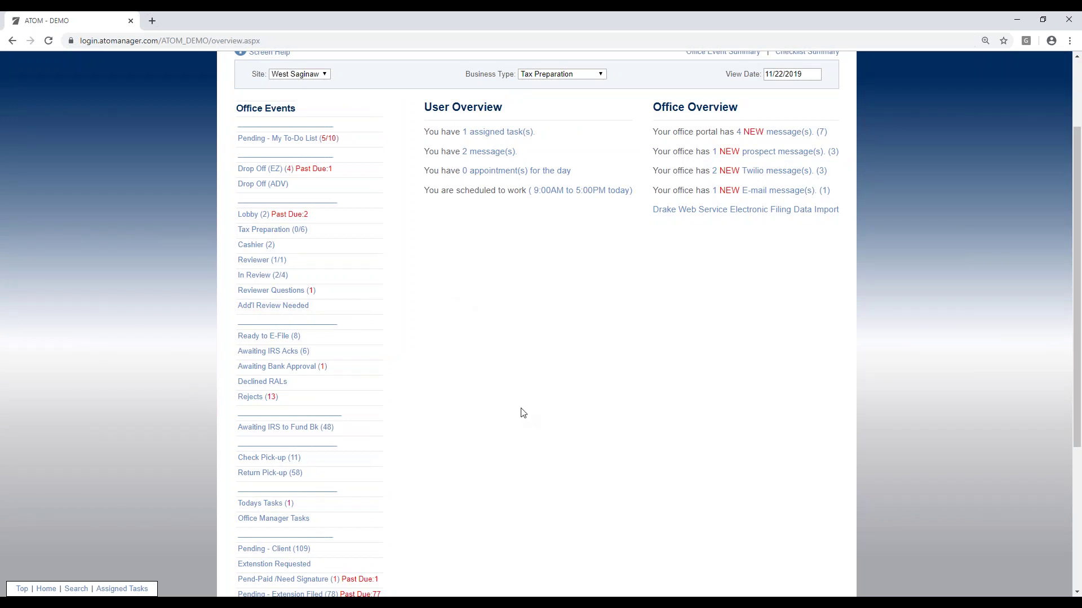
Step: From Awaiting IRS Acks (6), open the accepted client's 2018 tax file and check its refund method and e-file status
left_click(313, 357)
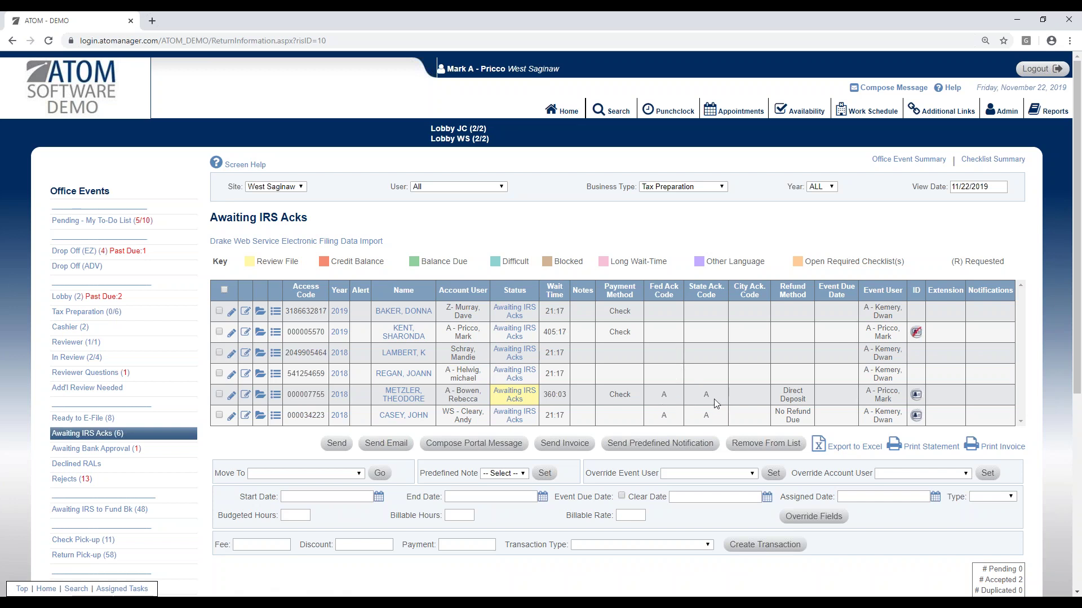
left_click(340, 395)
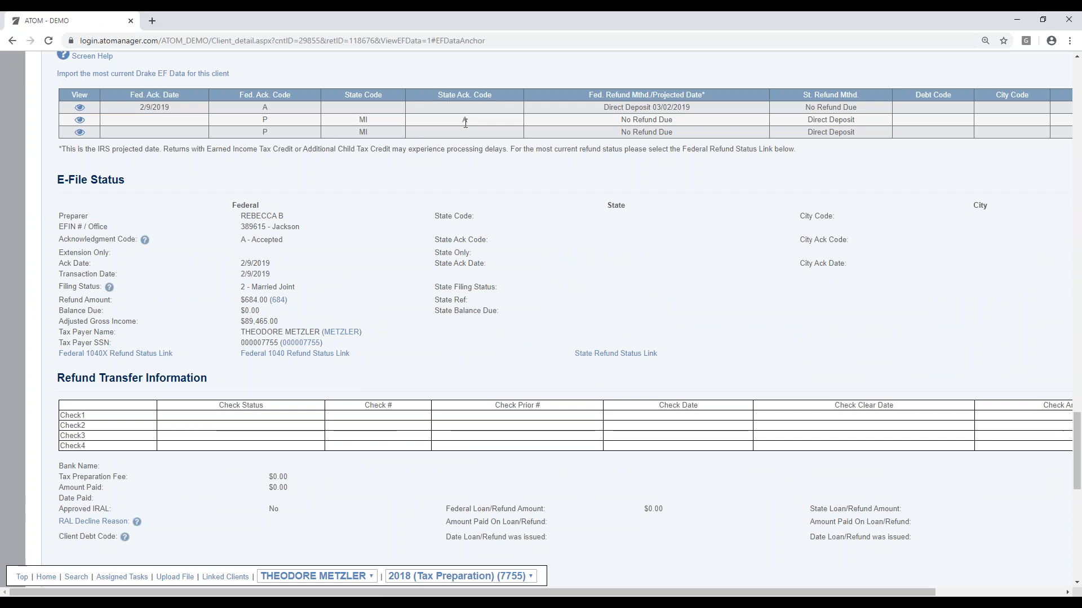
left_click_drag(601, 107, 645, 109)
left_click(703, 111)
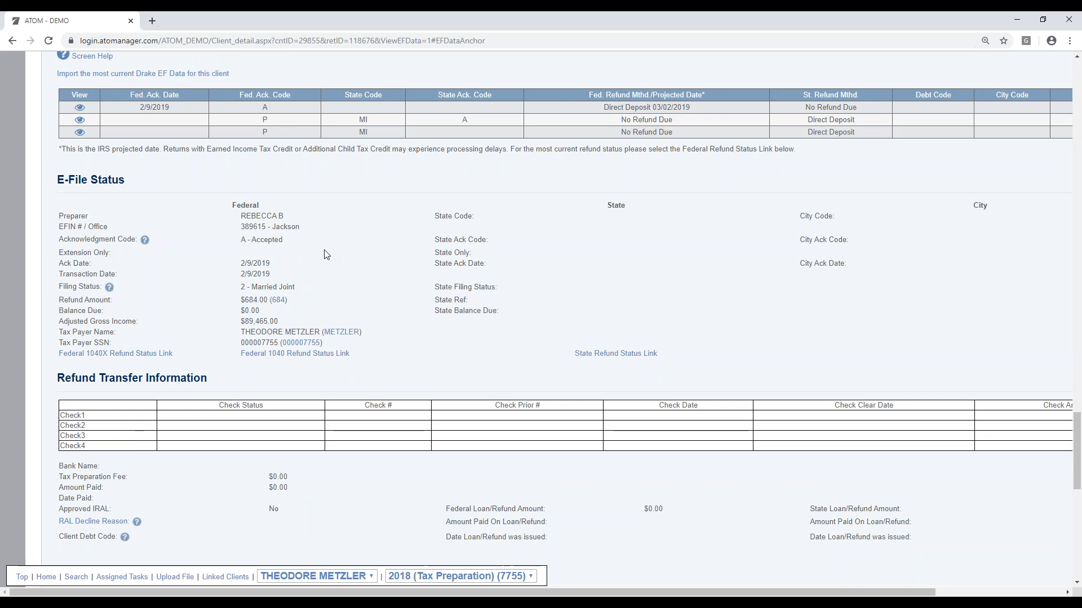
scroll(188, 153, "up", 15)
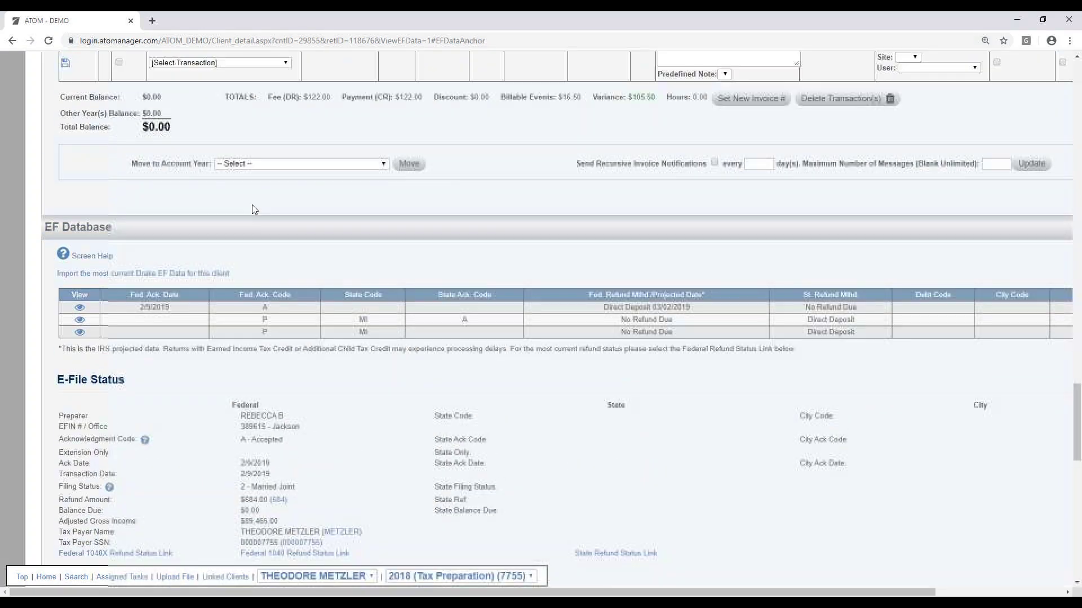
scroll(335, 219, "up", 20)
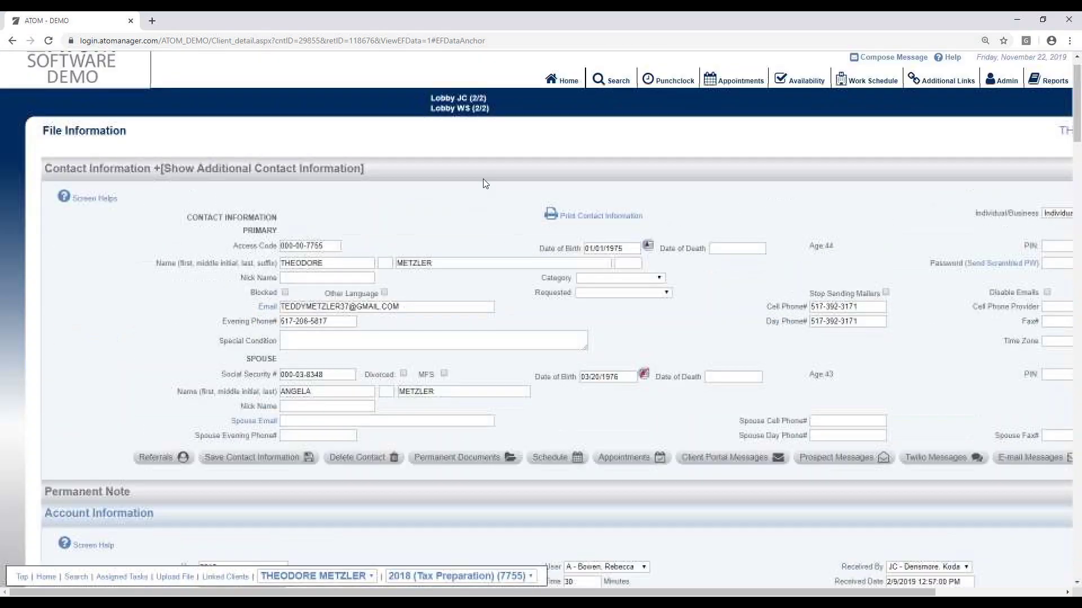
Step: Review the 11/22/2019 Daily Log (4 events, $200.00 in payments), then return Home
left_click(565, 81)
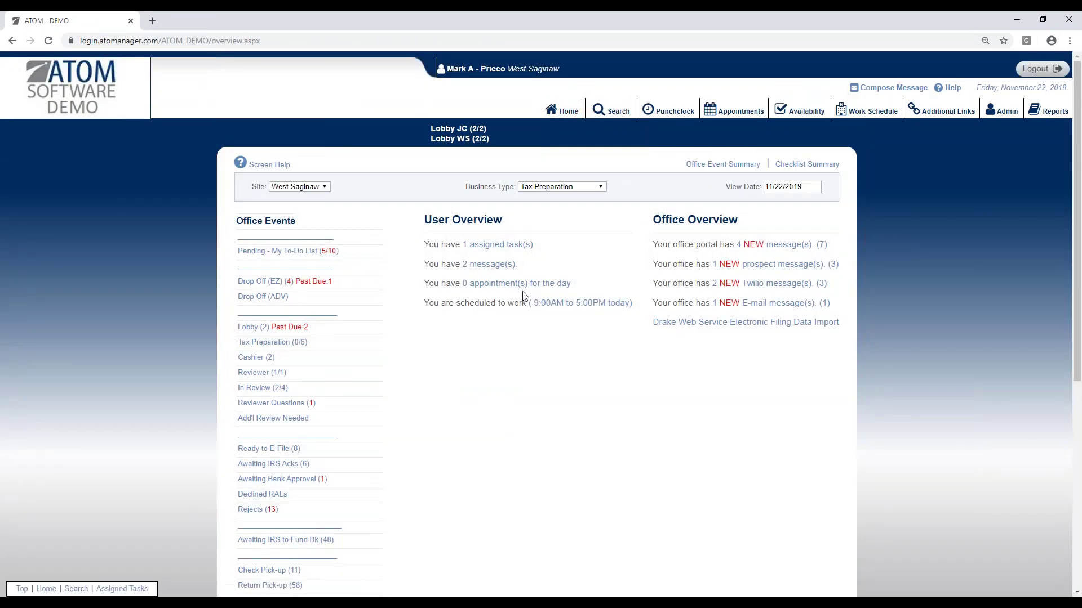
scroll(531, 324, "down", 2)
scroll(563, 381, "down", 4)
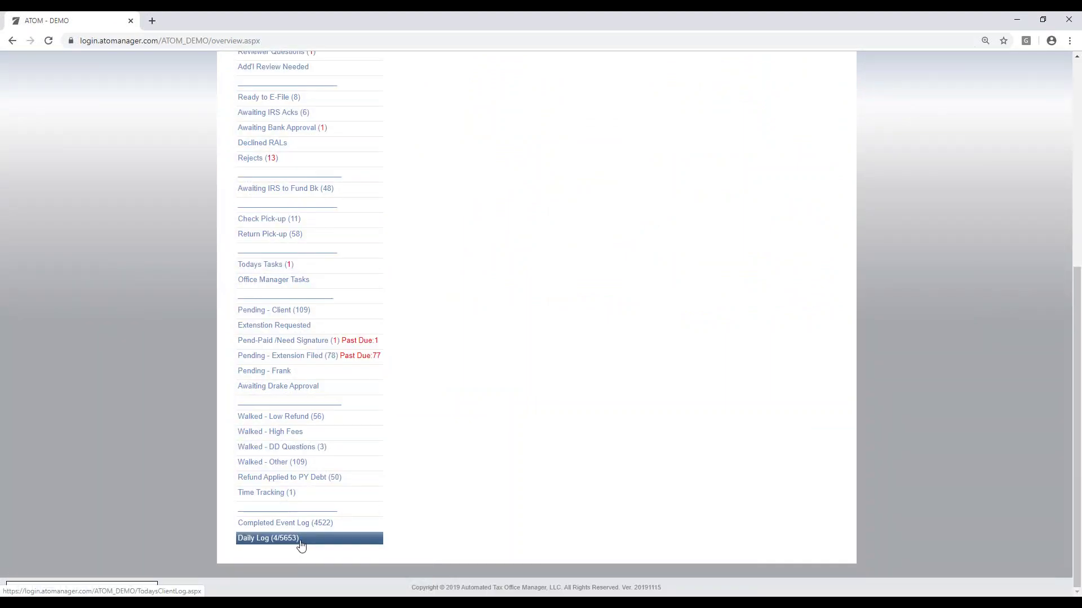
left_click(350, 542)
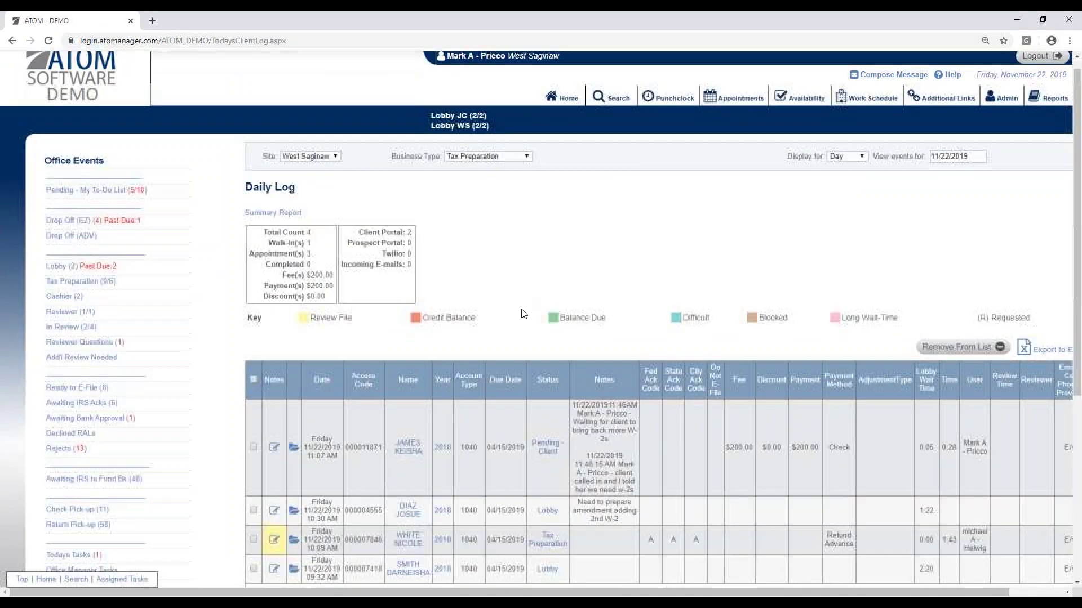
scroll(523, 314, "down", 2)
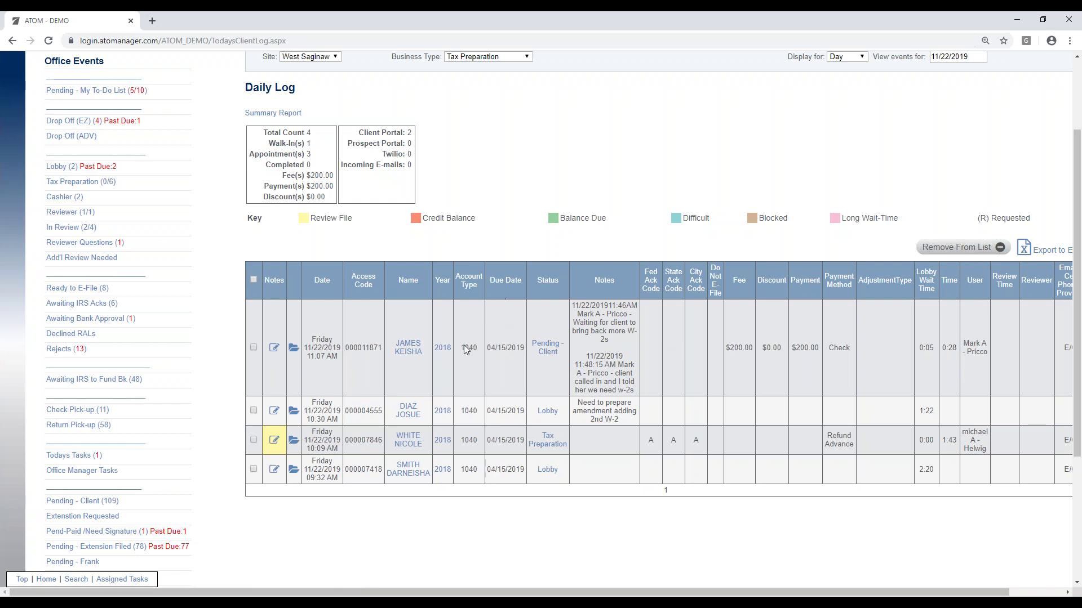
scroll(479, 385, "up", 2)
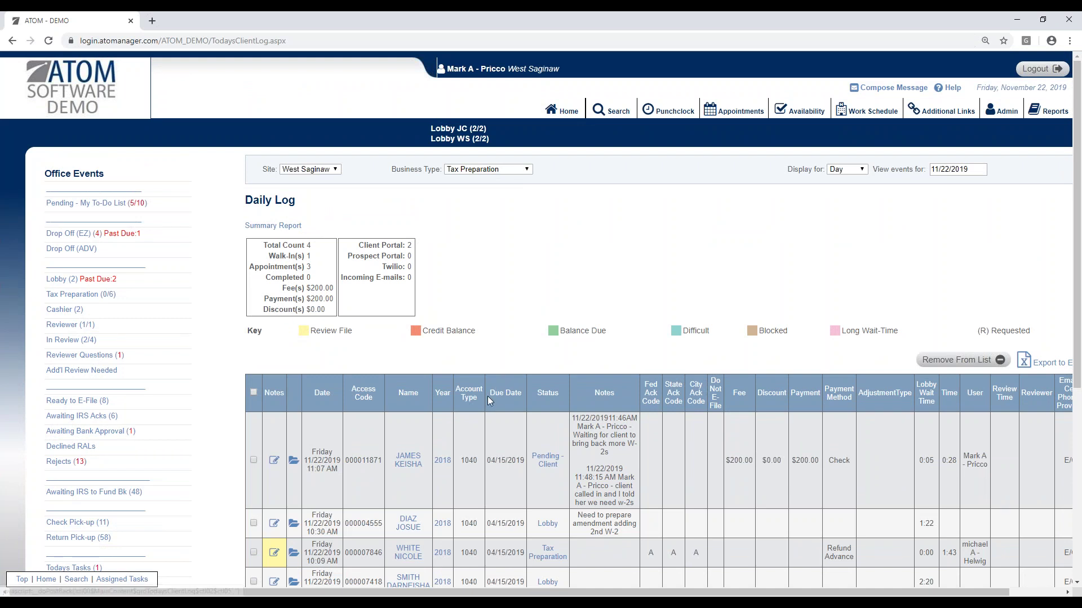
left_click(564, 116)
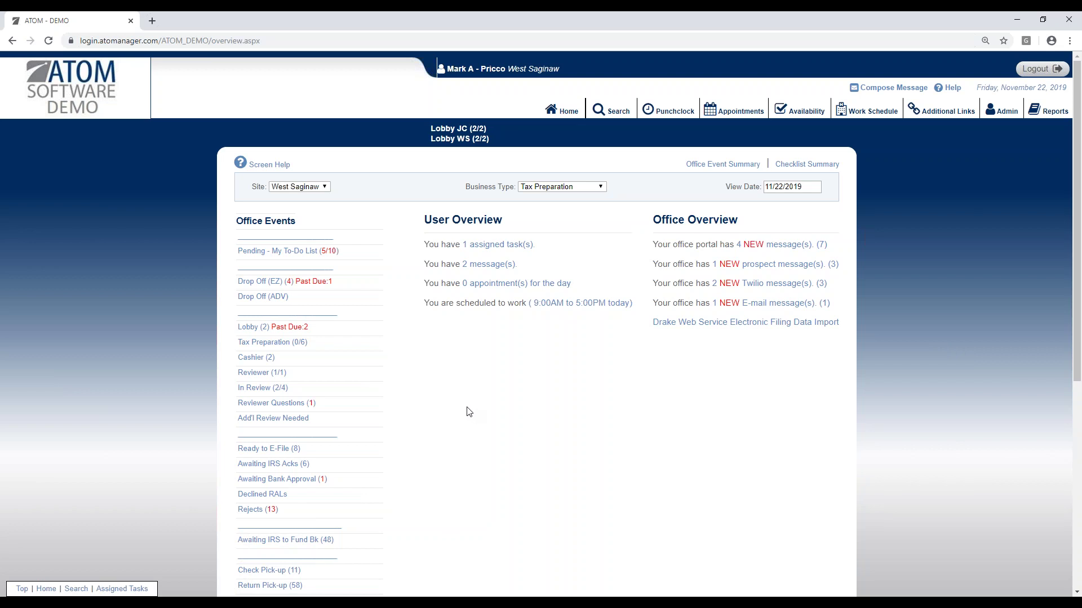
Step: Switch the office overview's Business Type to *ATOM Payroll
scroll(558, 418, "down", 1)
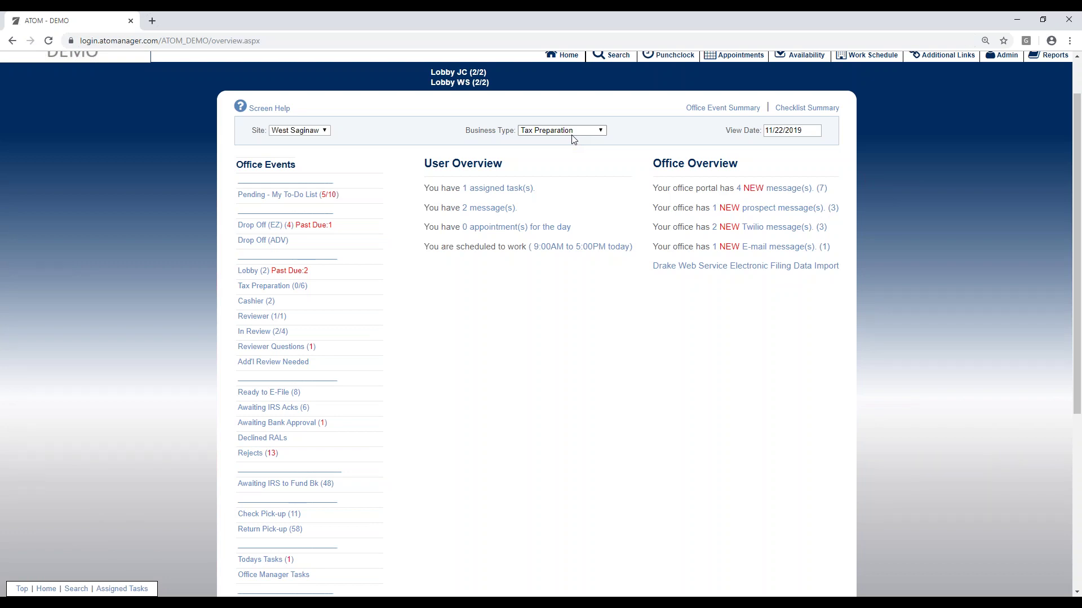
left_click(578, 131)
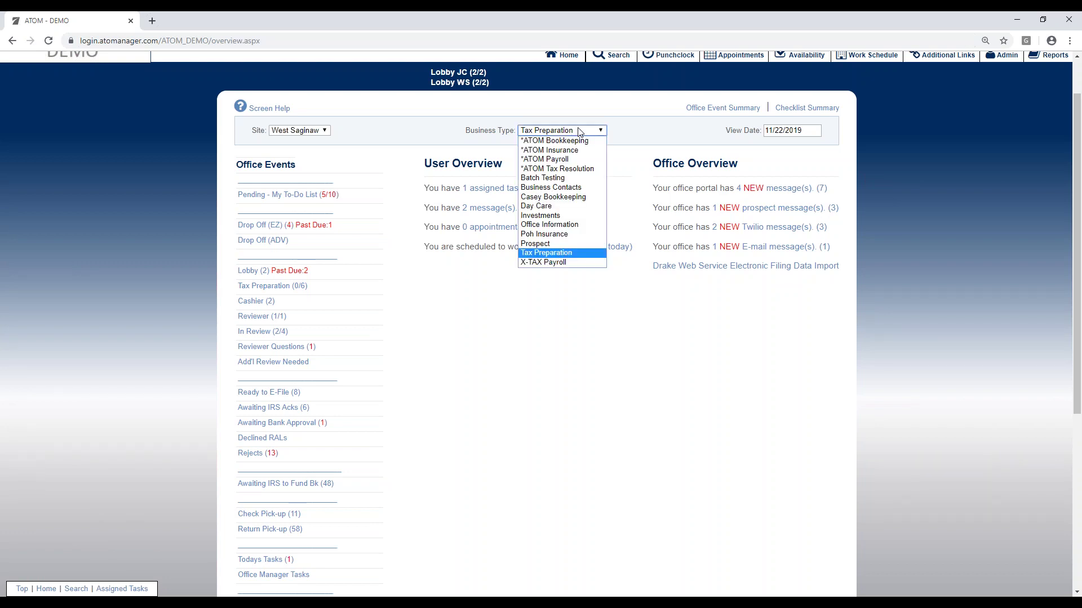
left_click(569, 161)
Step: Open the Weekly Payroll (8) event list, showing eight clients due 11/20/2019
scroll(570, 376, "down", 2)
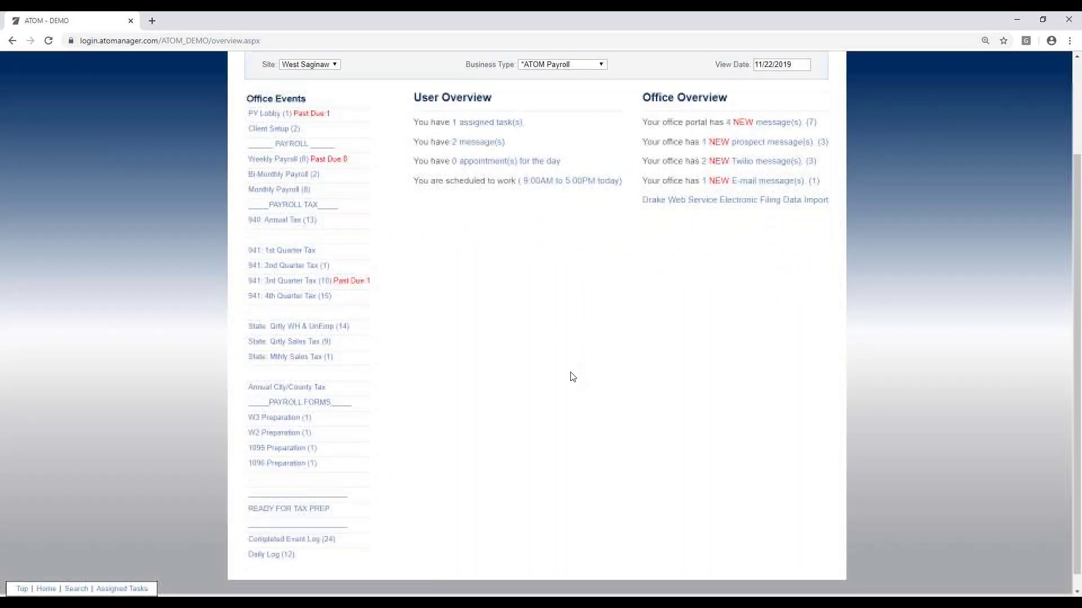
scroll(563, 366, "up", 1)
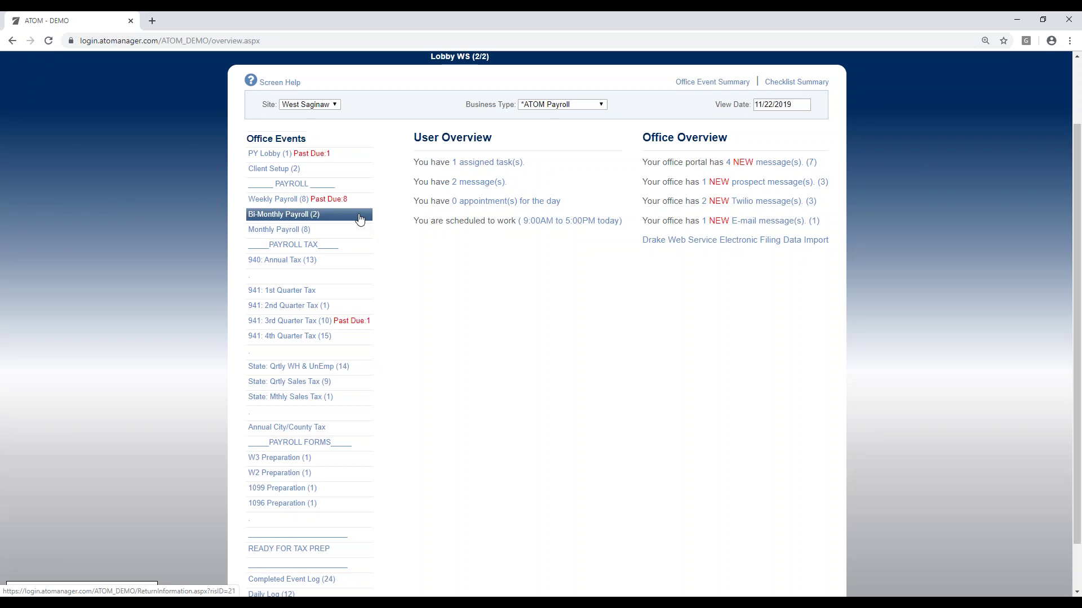
left_click(345, 201)
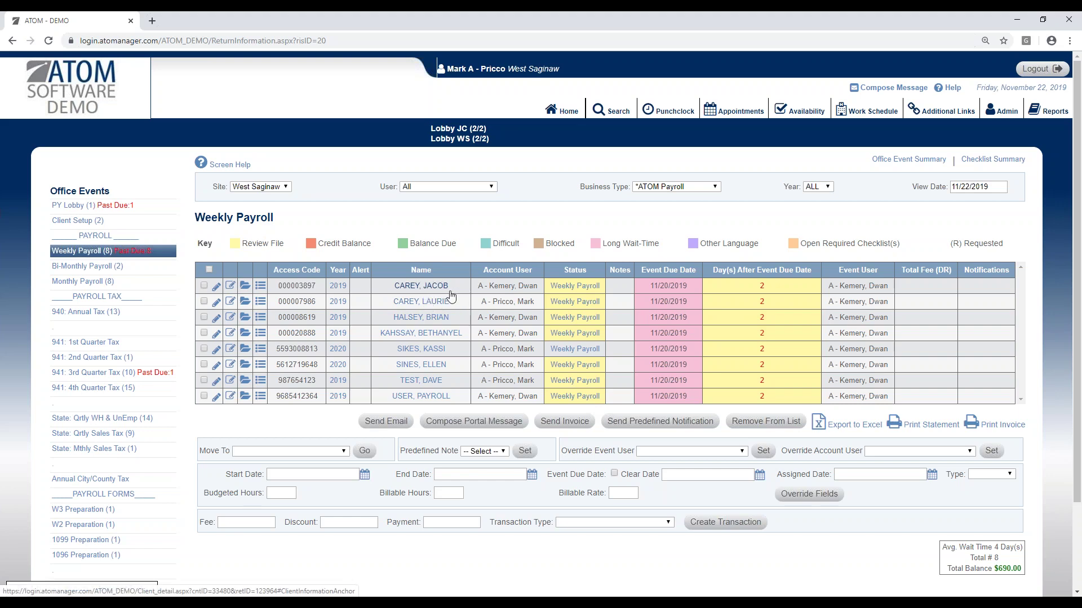
Step: Search last name 'b&c' and open B&C PHARMACY INC's *ATOM Payroll account
left_click(612, 111)
left_click(253, 256)
type("b&c")
key("Return")
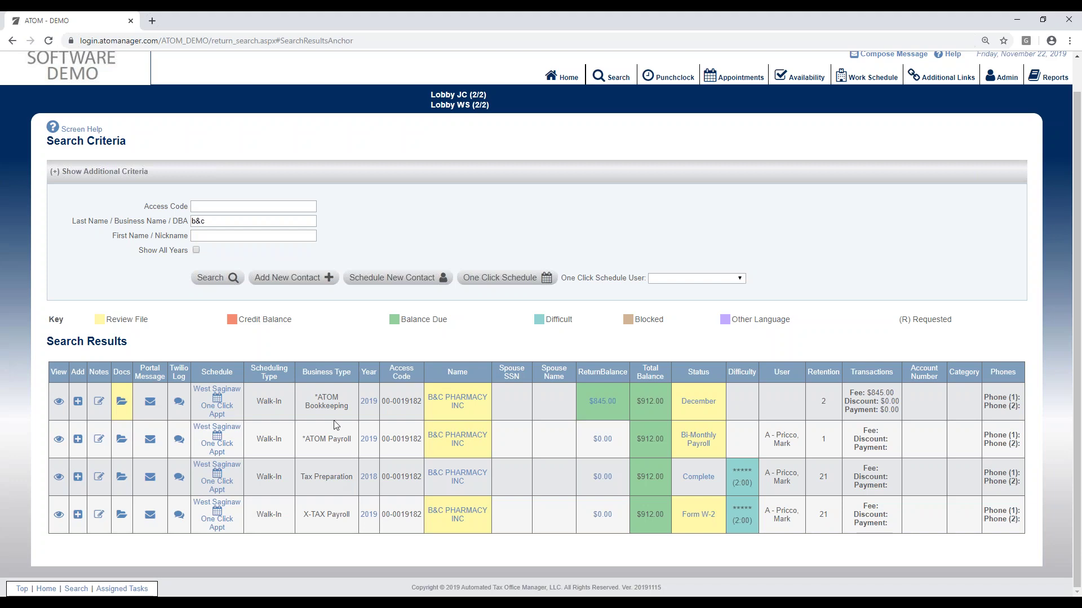
left_click(60, 439)
Step: Show all office events, including the completed 941: 1st Quarter Tax
scroll(767, 434, "down", 10)
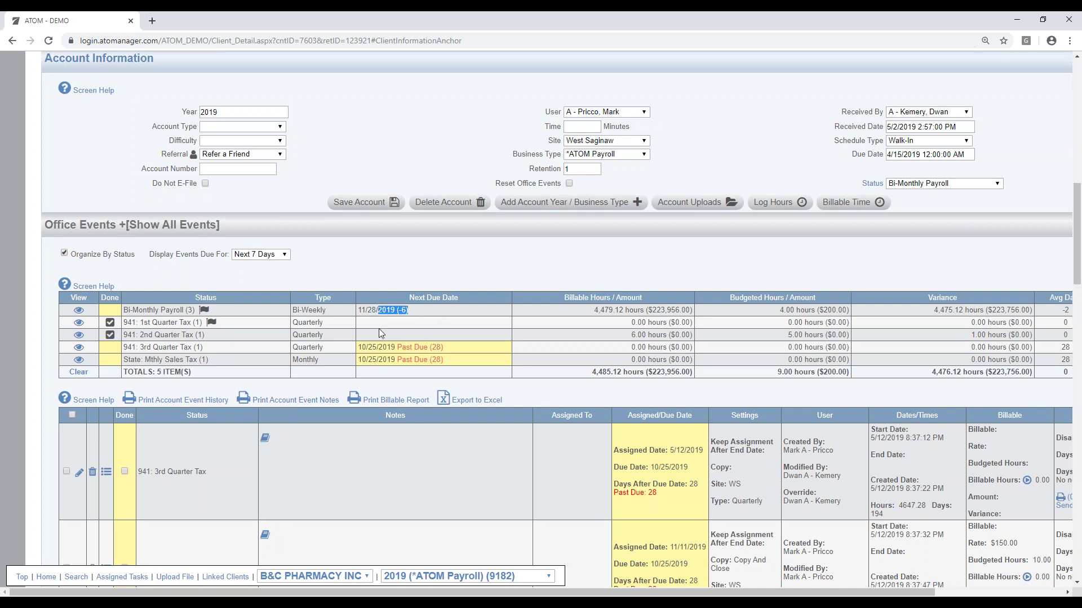
left_click(374, 438)
left_click(79, 323)
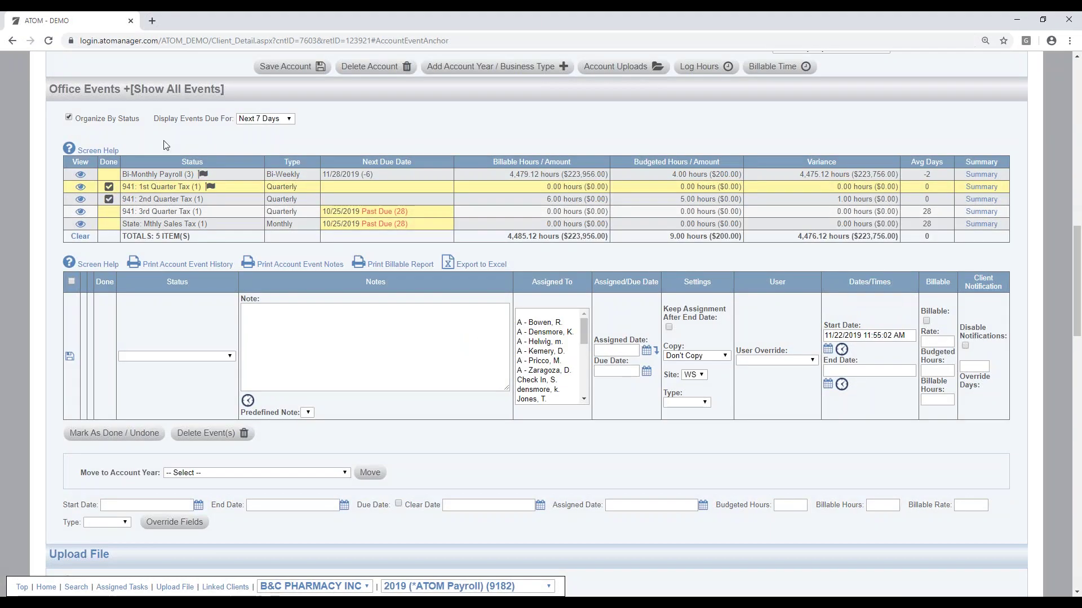
left_click(204, 88)
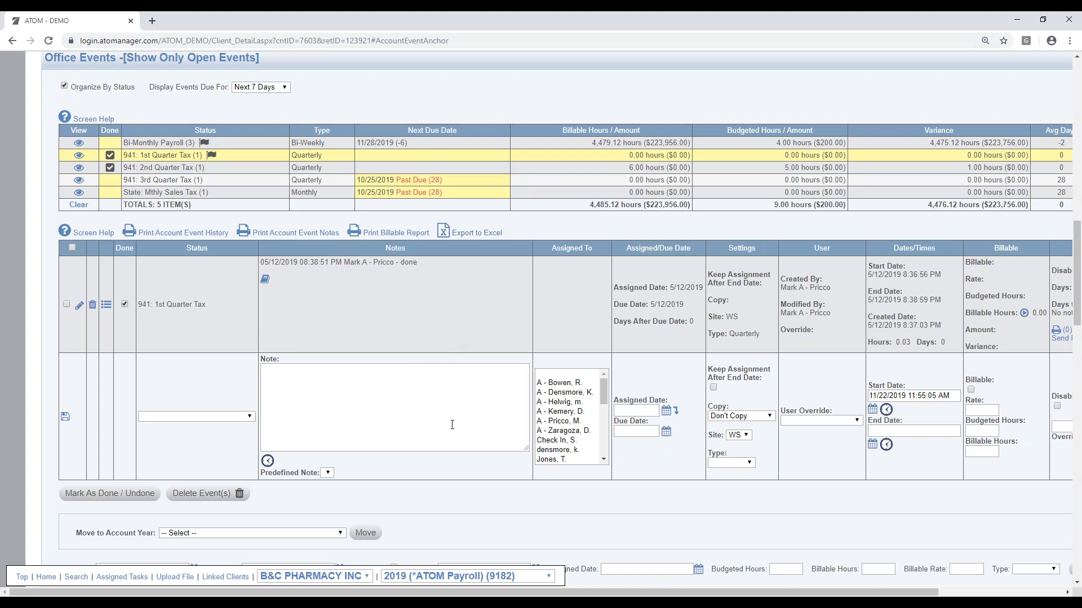
Step: Return Home and switch the Business Type to *ATOM Bookkeeping, then to *ATOM Tax Resolution
scroll(456, 404, "up", 20)
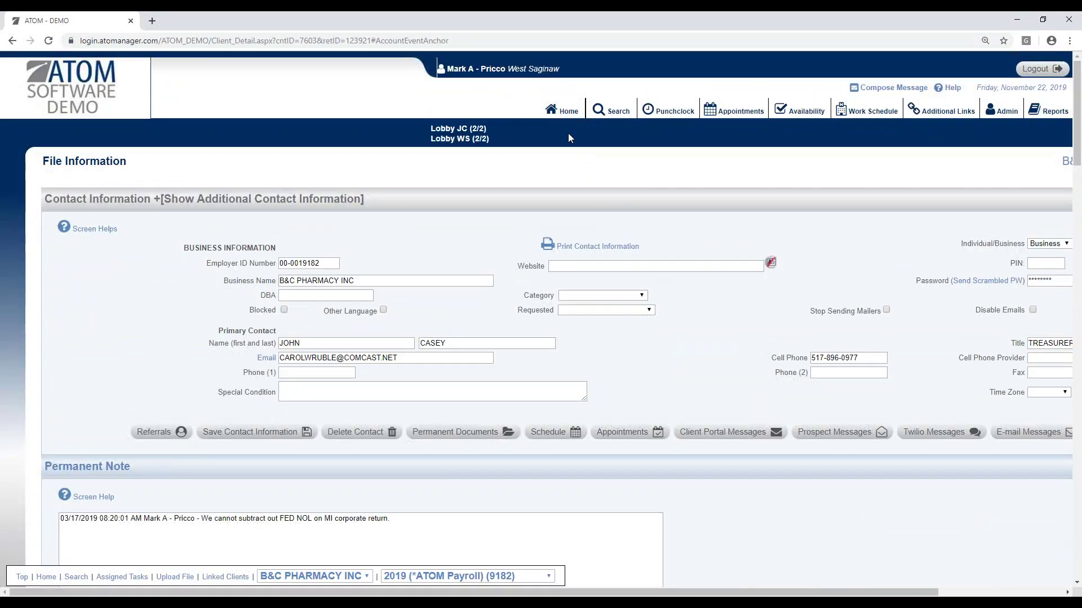
left_click(563, 110)
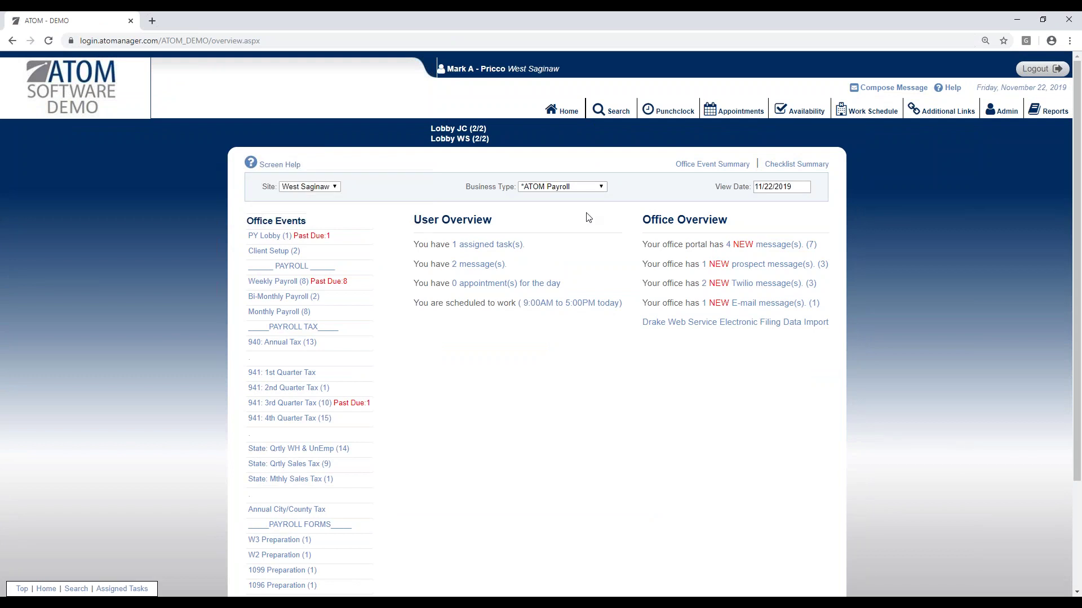
left_click(583, 188)
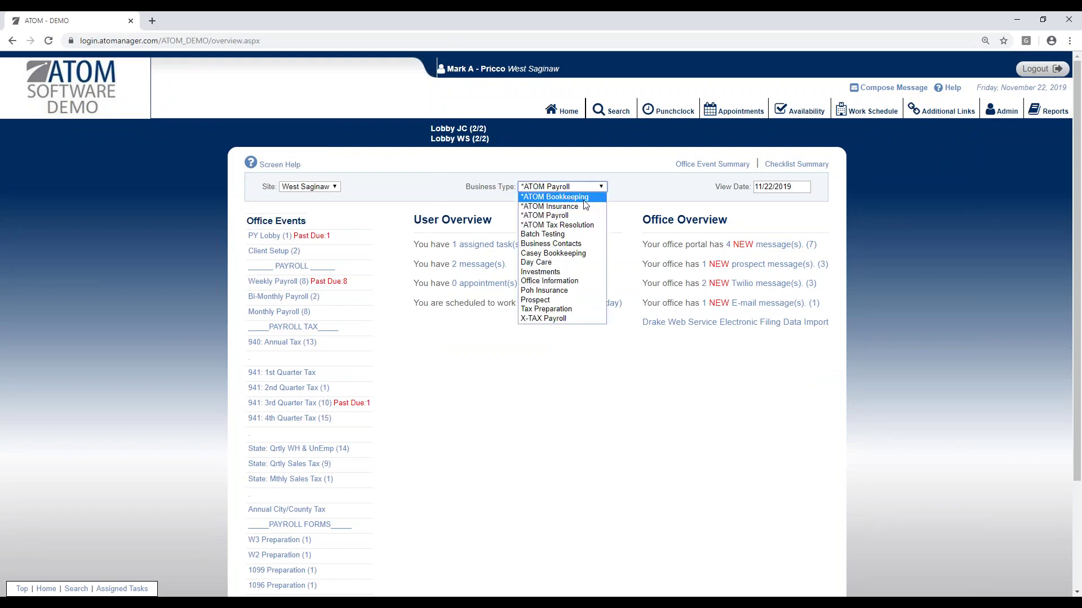
left_click(584, 197)
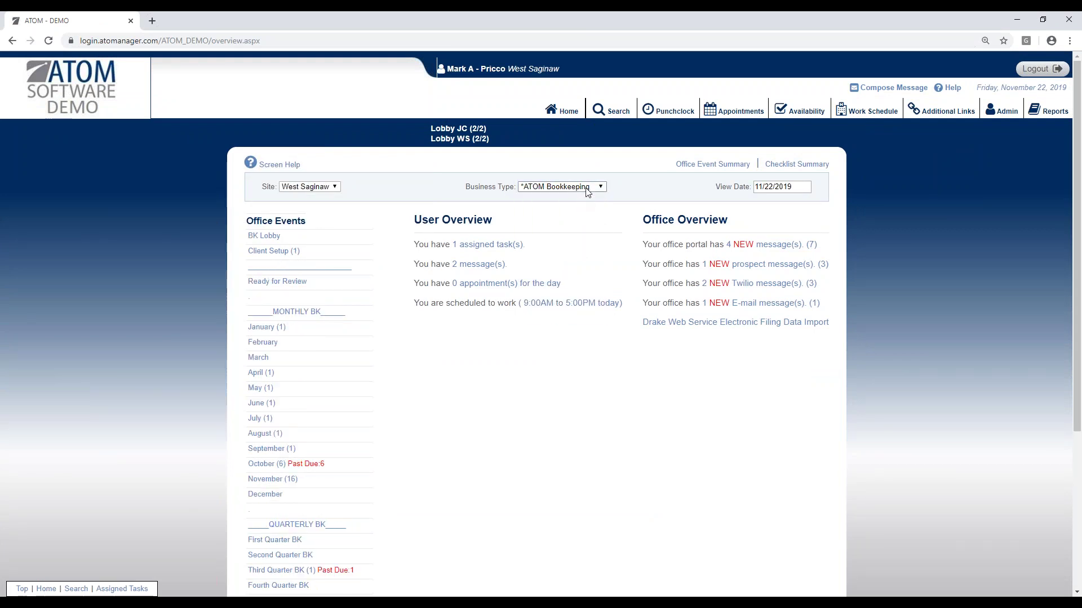
left_click(588, 188)
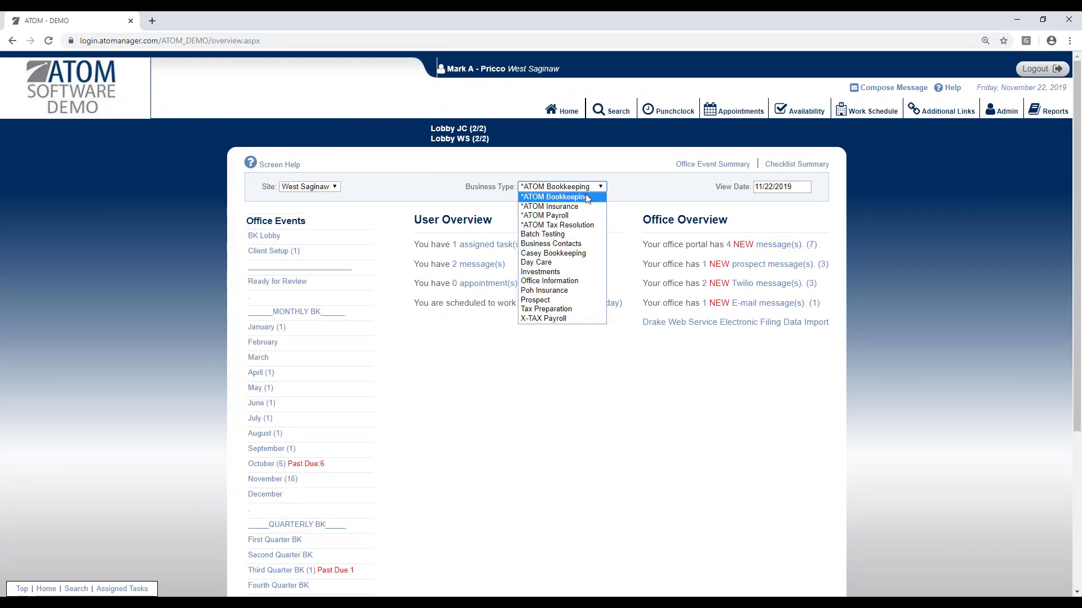
left_click(584, 226)
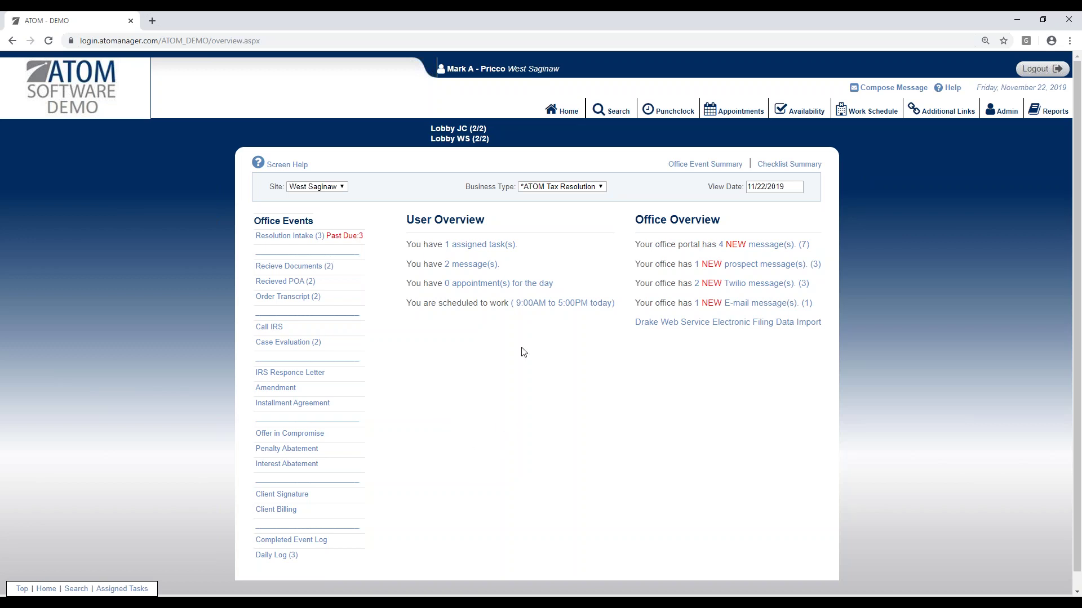
Step: Review the business type list without changing it, then highlight the User Overview heading
left_click(596, 189)
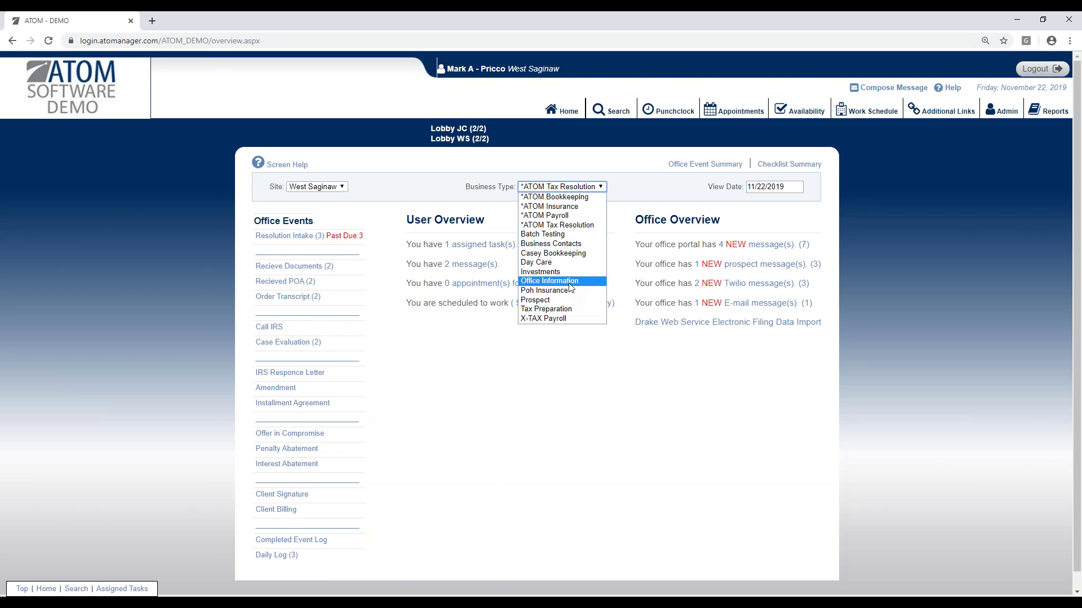
left_click(551, 418)
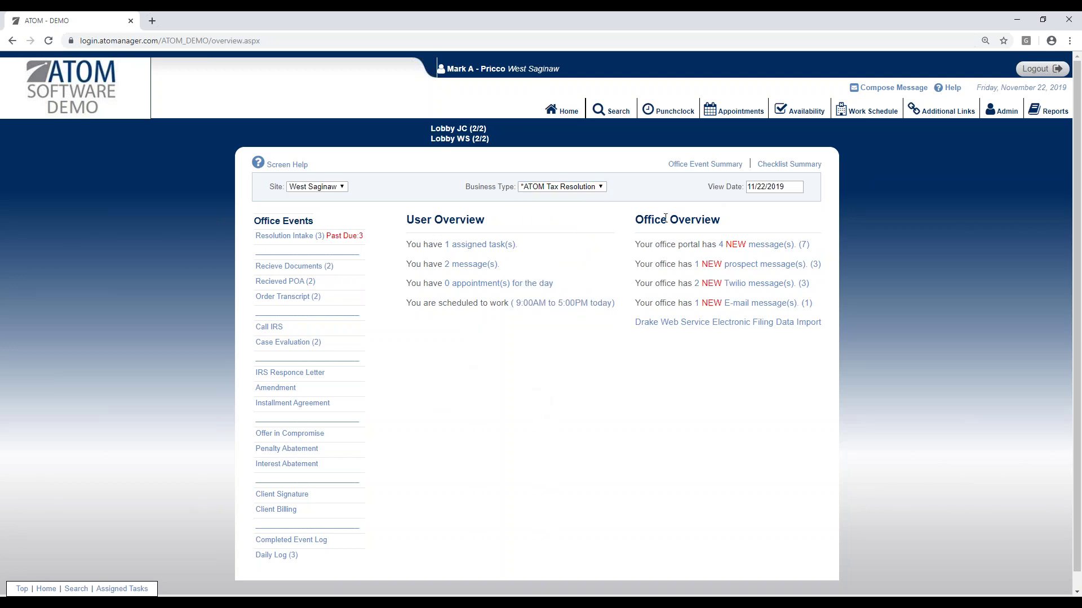
left_click_drag(403, 221, 498, 228)
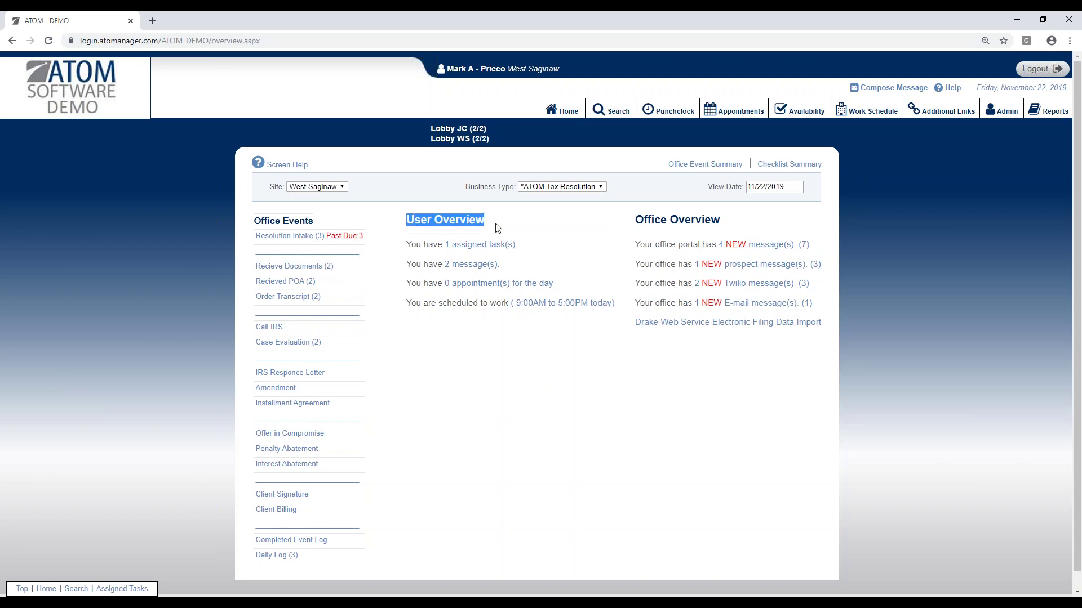
left_click(512, 227)
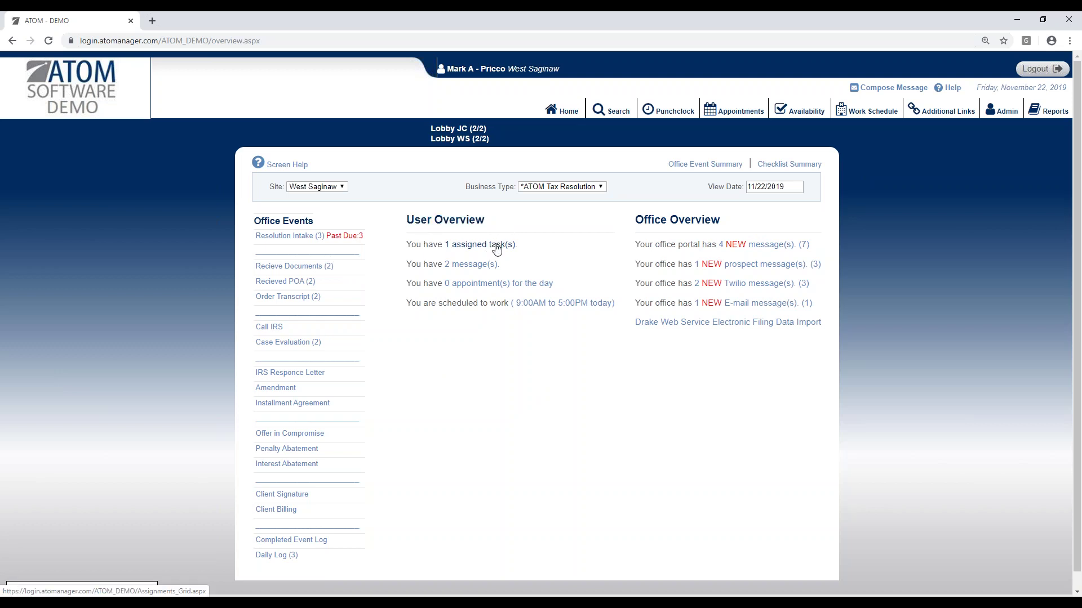
Step: Search for the client by partial last name and first name
left_click(599, 114)
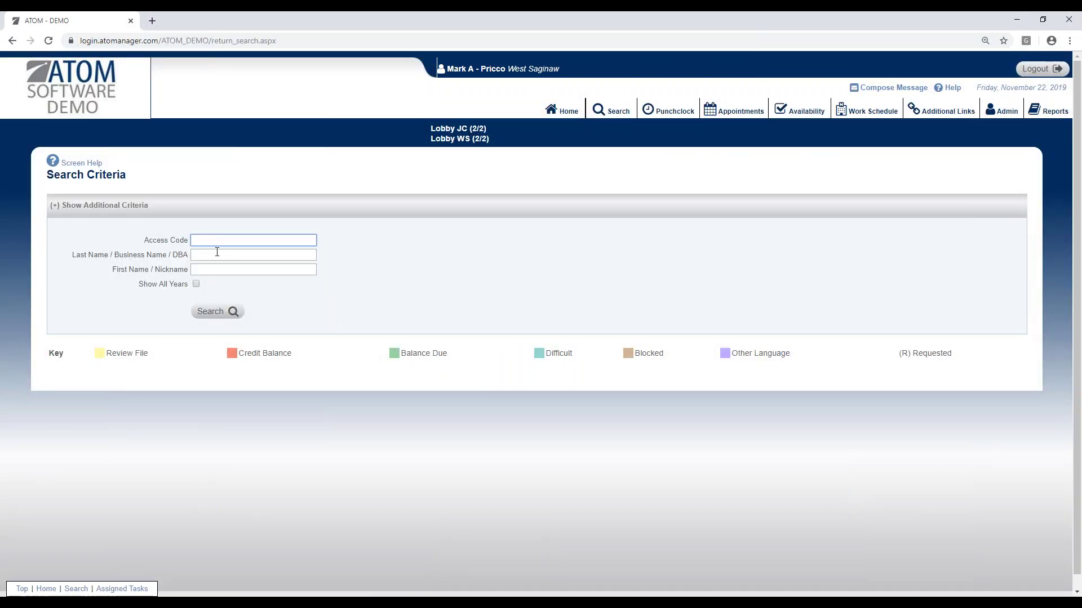
left_click(218, 255)
type("james")
key("Tab")
type("kei")
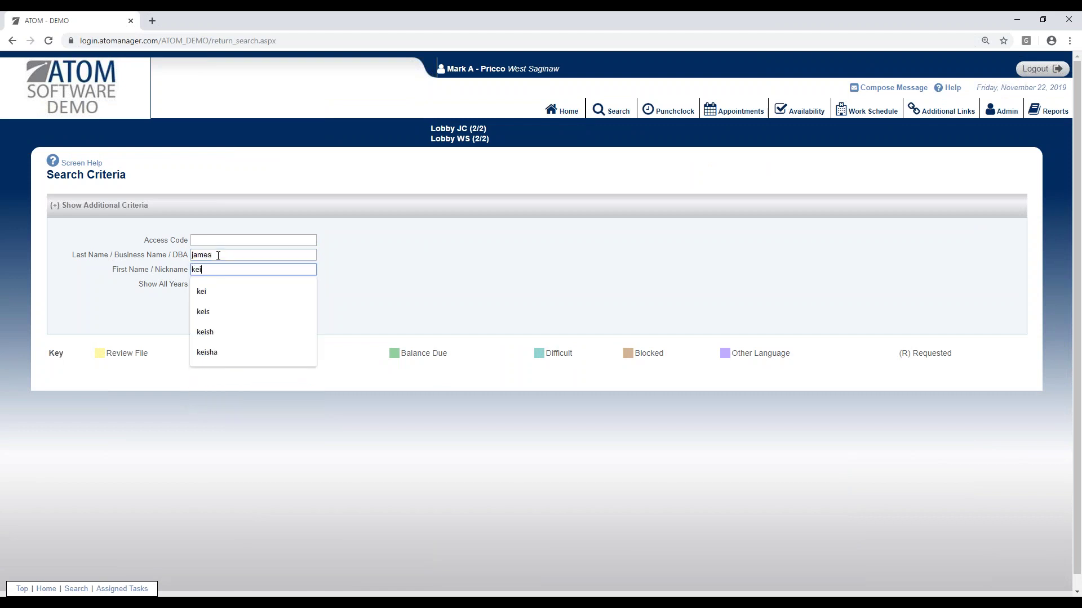
key("Return")
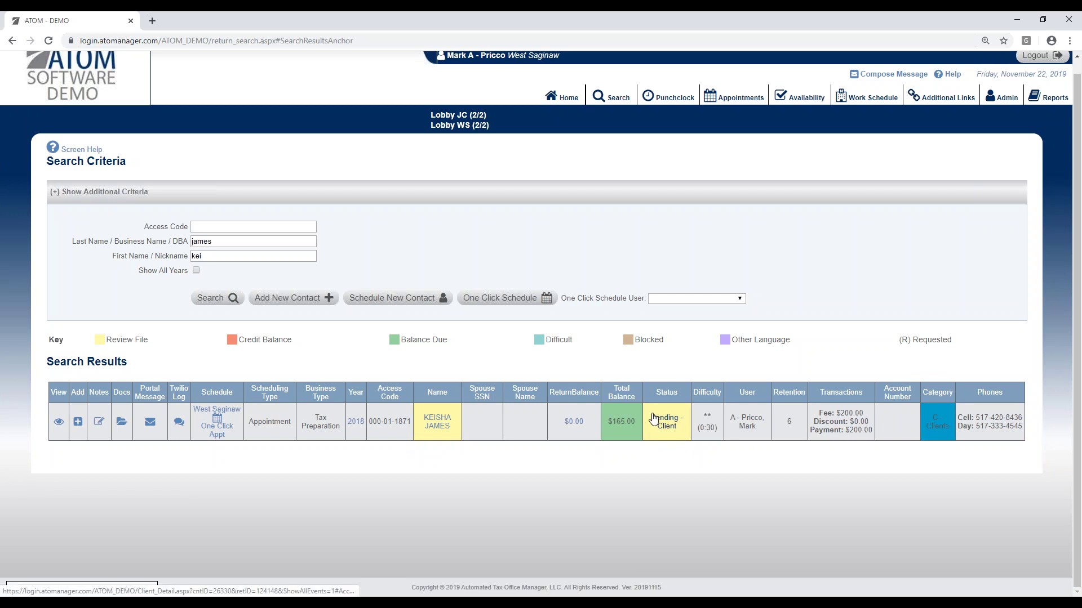
Step: Add a Phone Message task with the Return Client's Phone Call note, assigned to yourself, and save it
left_click(97, 422)
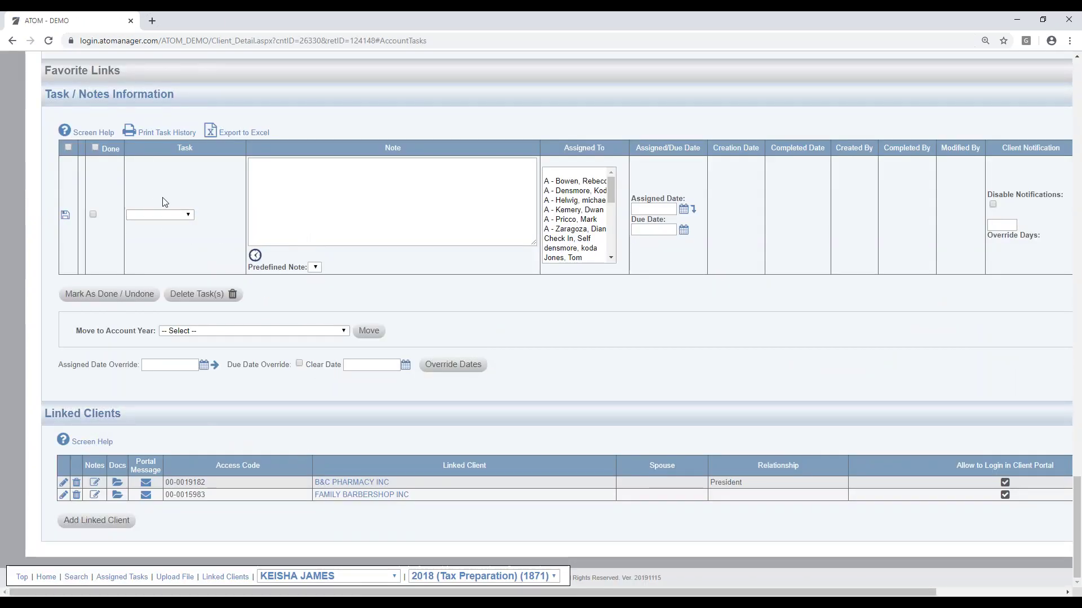
left_click(167, 216)
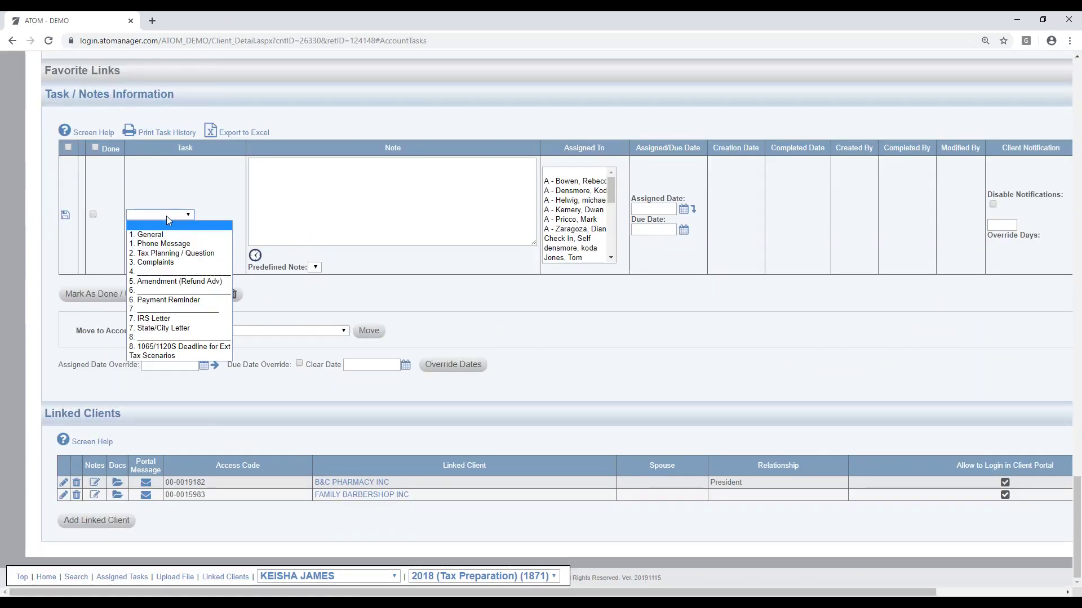
left_click(175, 246)
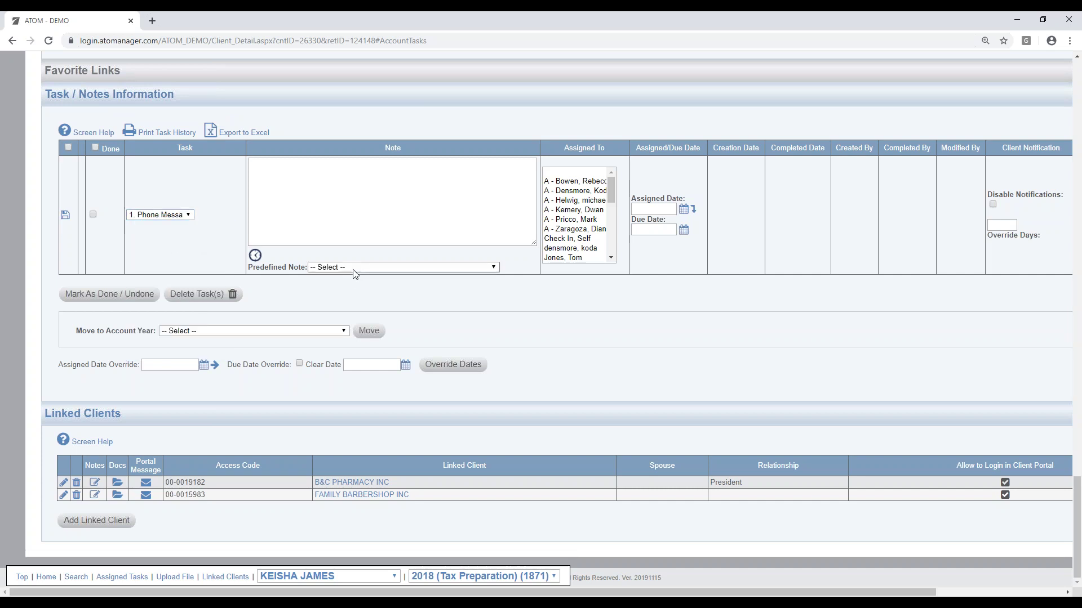
left_click(352, 268)
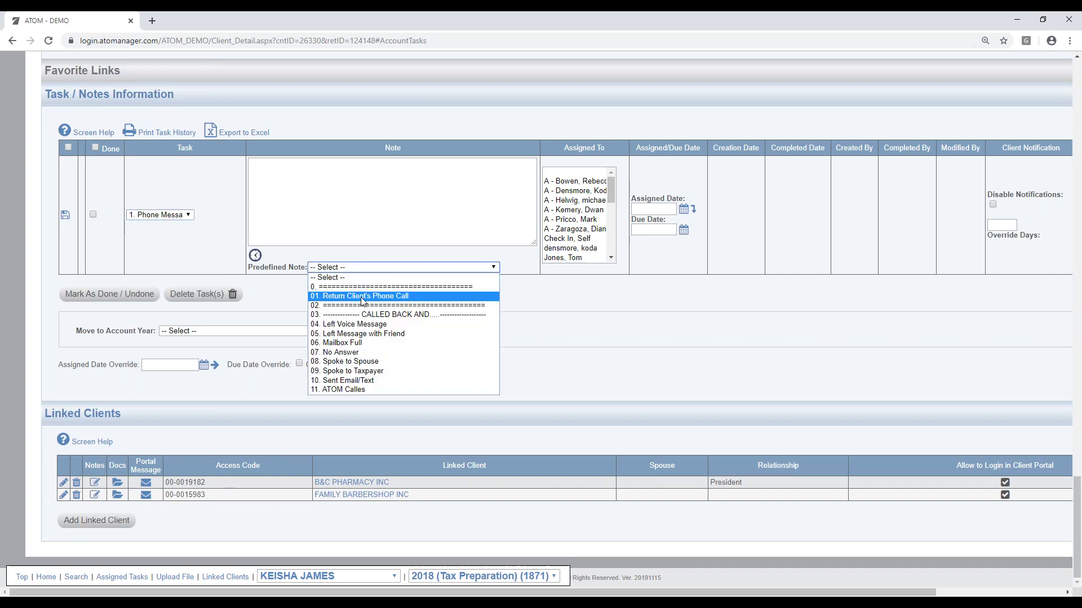
left_click(362, 298)
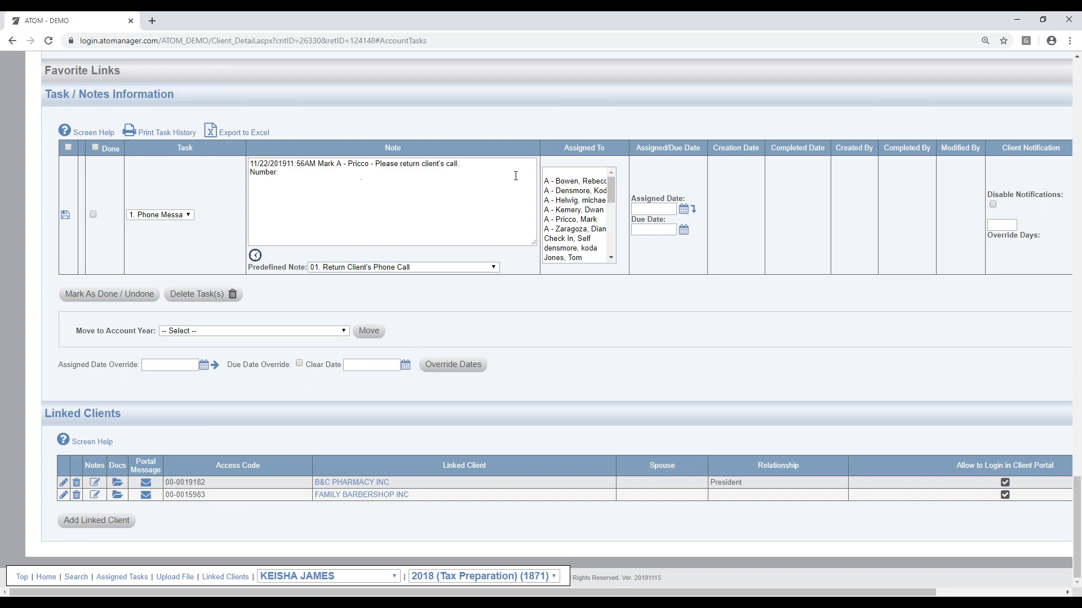
left_click(575, 221)
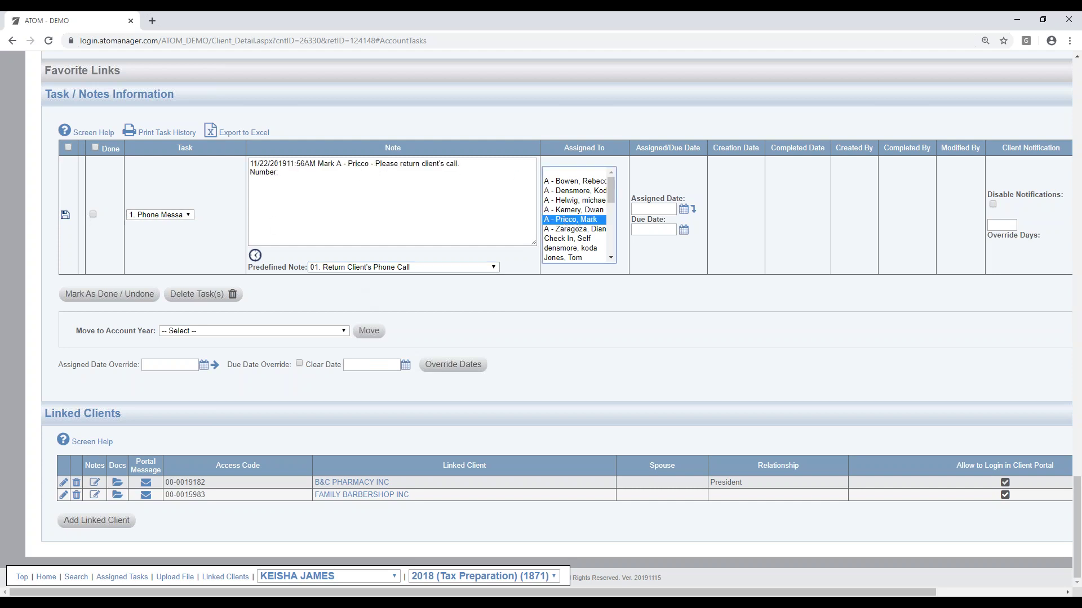
left_click(66, 216)
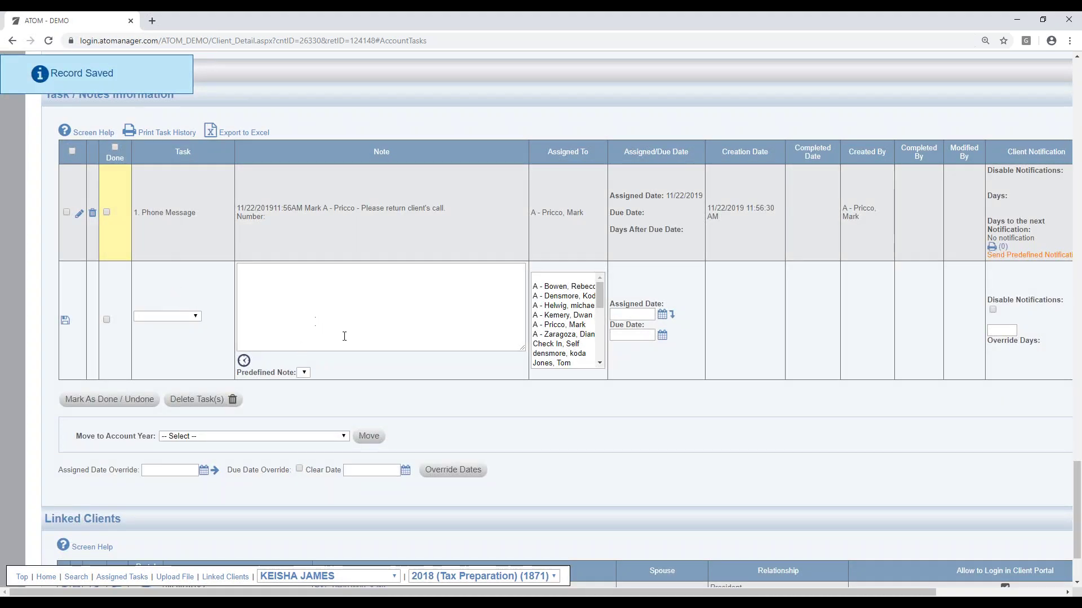
scroll(652, 263, "up", 15)
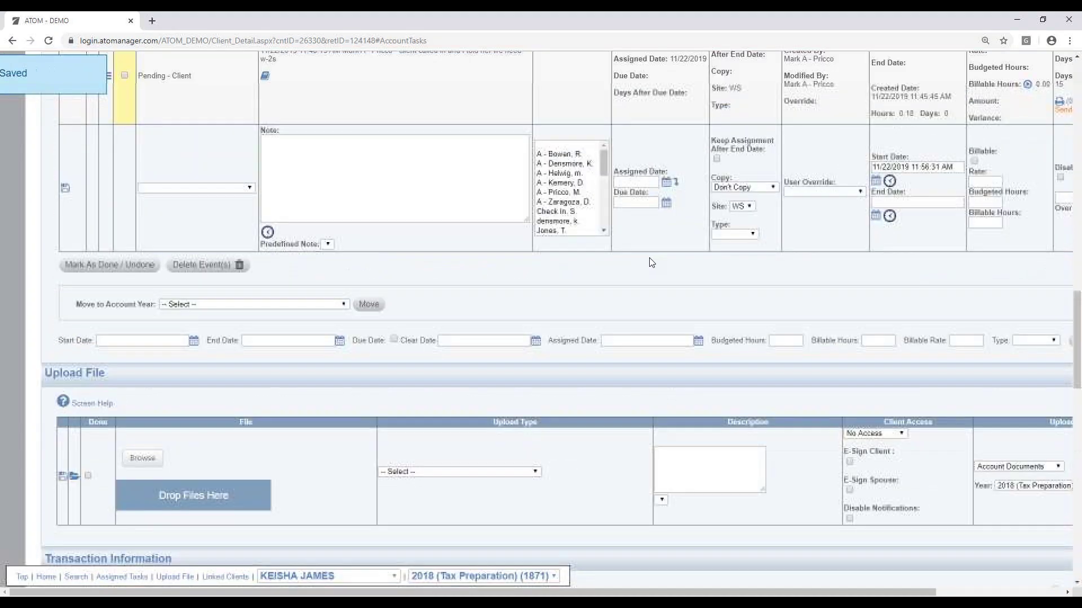
scroll(652, 263, "up", 15)
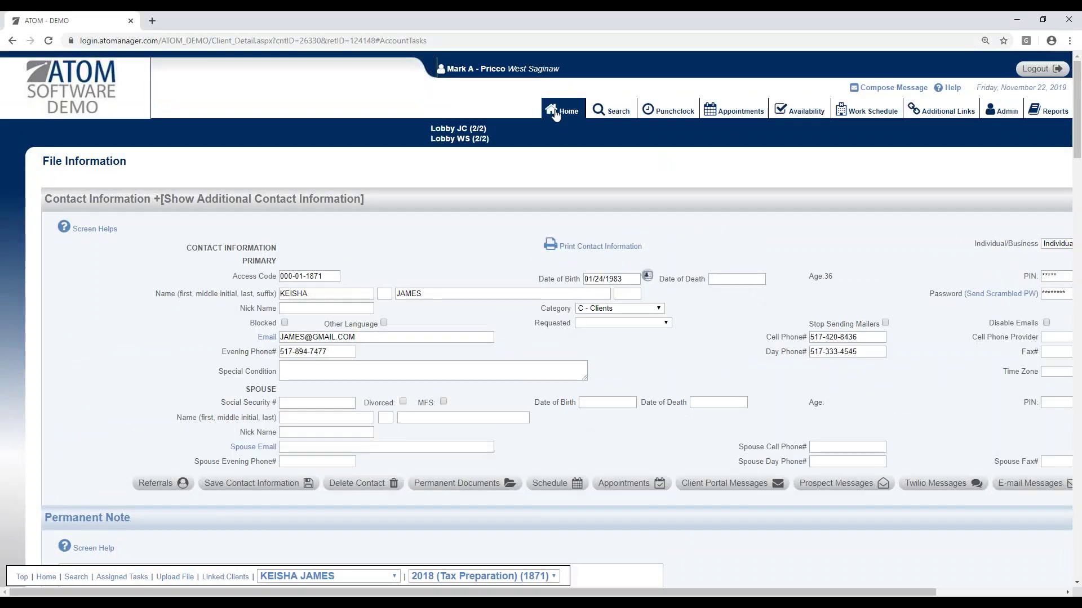
Step: From your assigned tasks, edit the client's Phone Message task, add the Left Voice Message note, and save
left_click(554, 113)
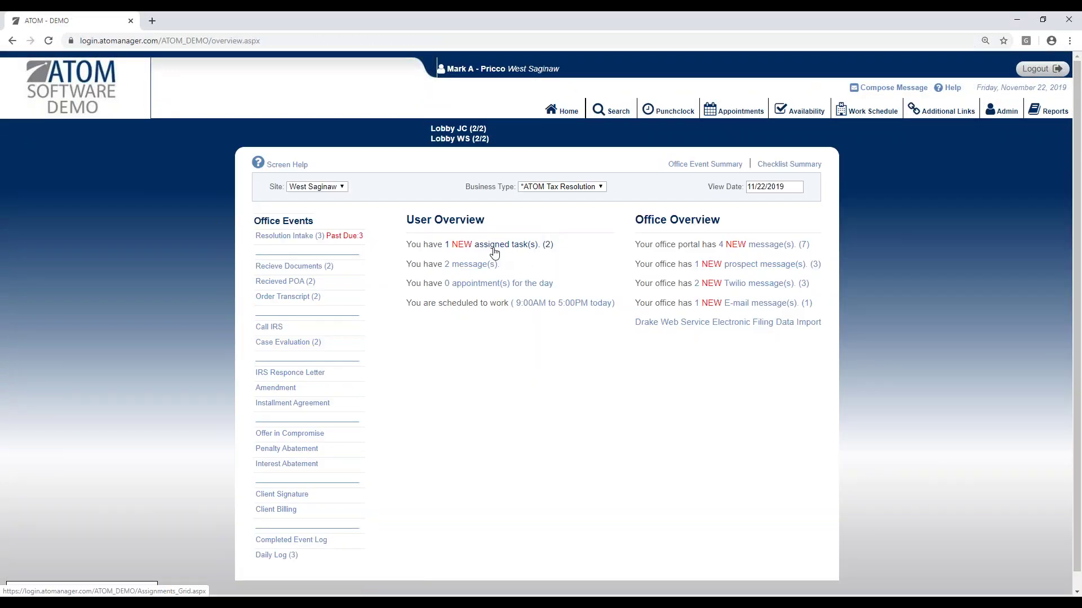
left_click(493, 253)
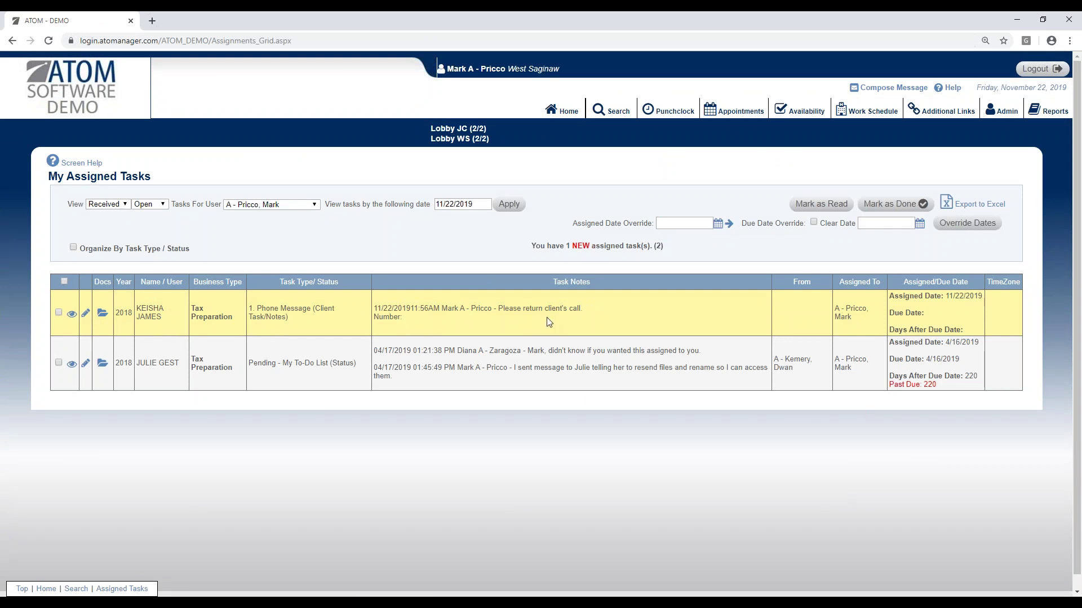
left_click(72, 314)
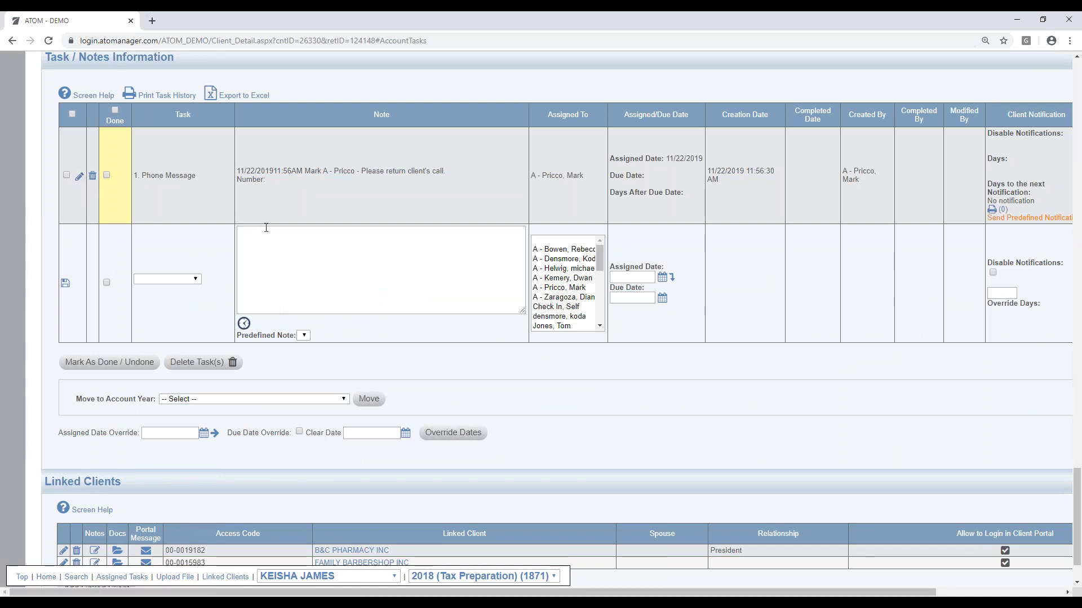
left_click(79, 176)
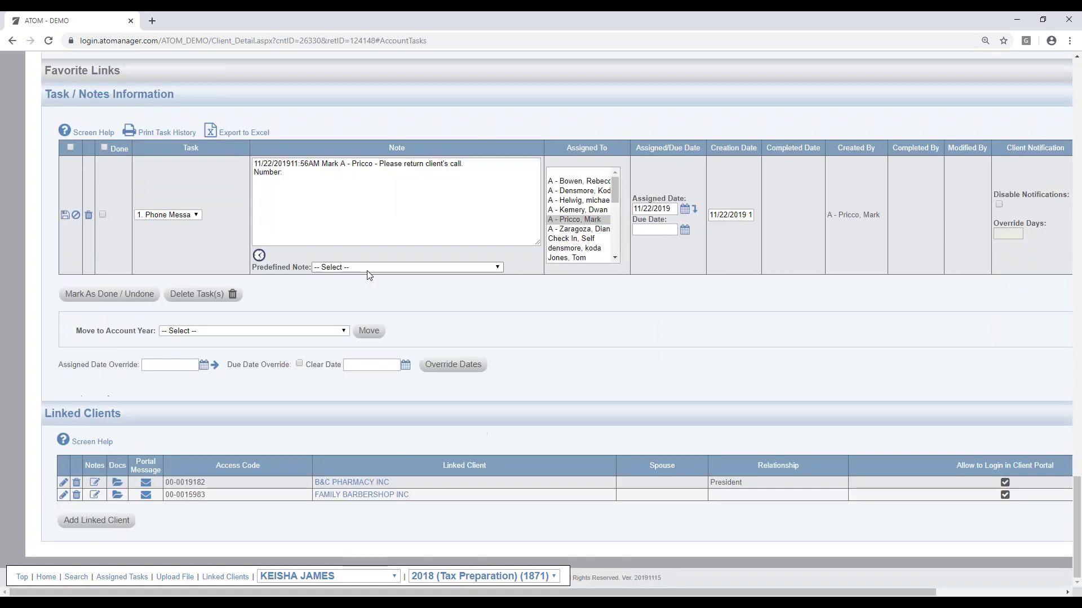
left_click(370, 268)
left_click(369, 327)
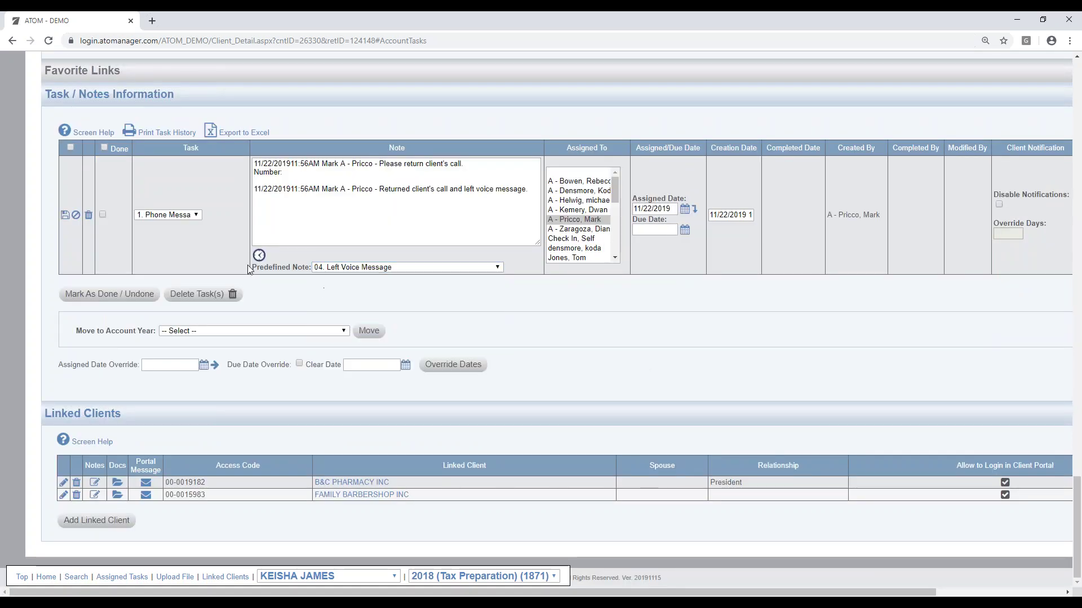
left_click(65, 216)
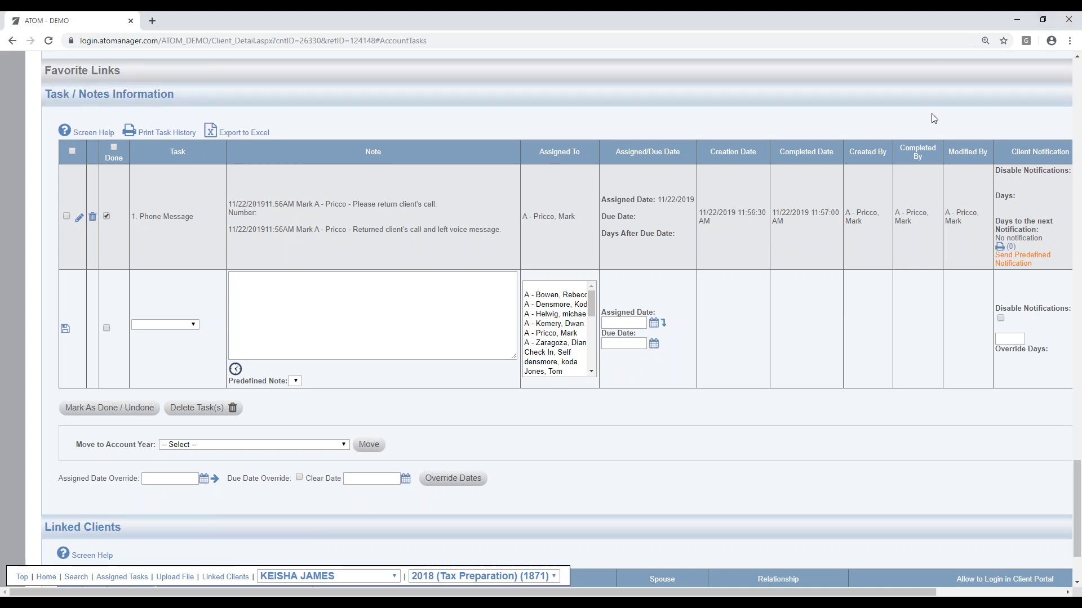
Step: From the top of the client page, view the two inbox messages, then go back Home
scroll(466, 317, "up", 12)
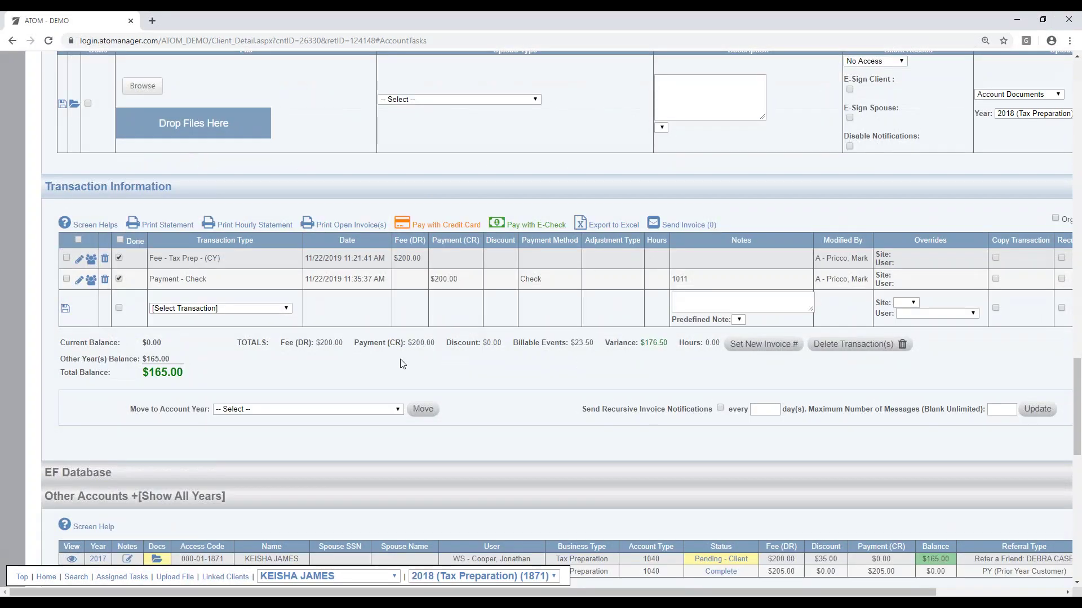
scroll(444, 294, "up", 10)
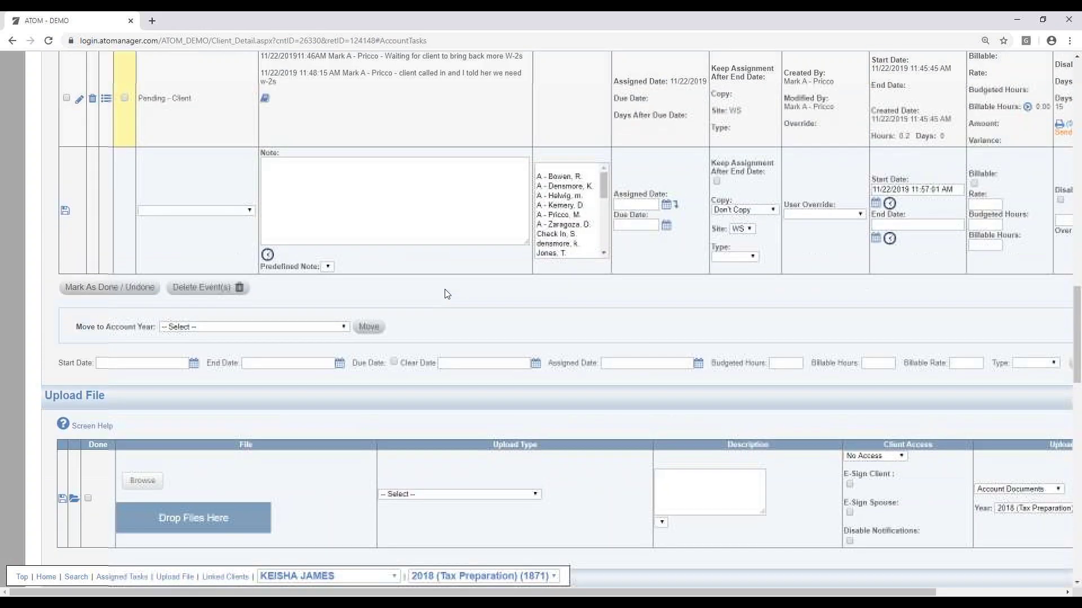
scroll(446, 307, "up", 5)
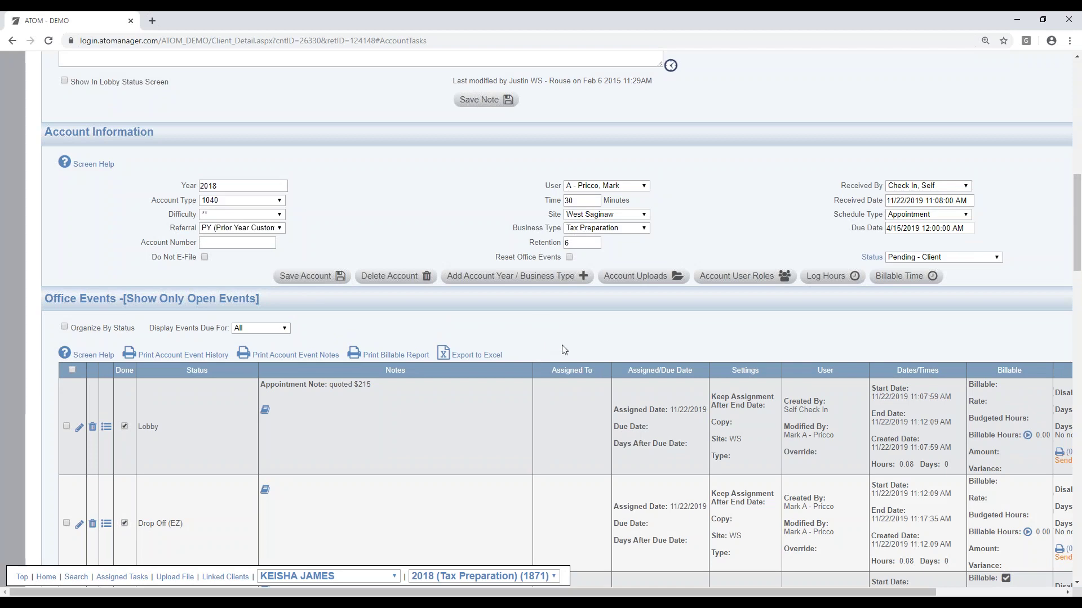
scroll(636, 318, "up", 12)
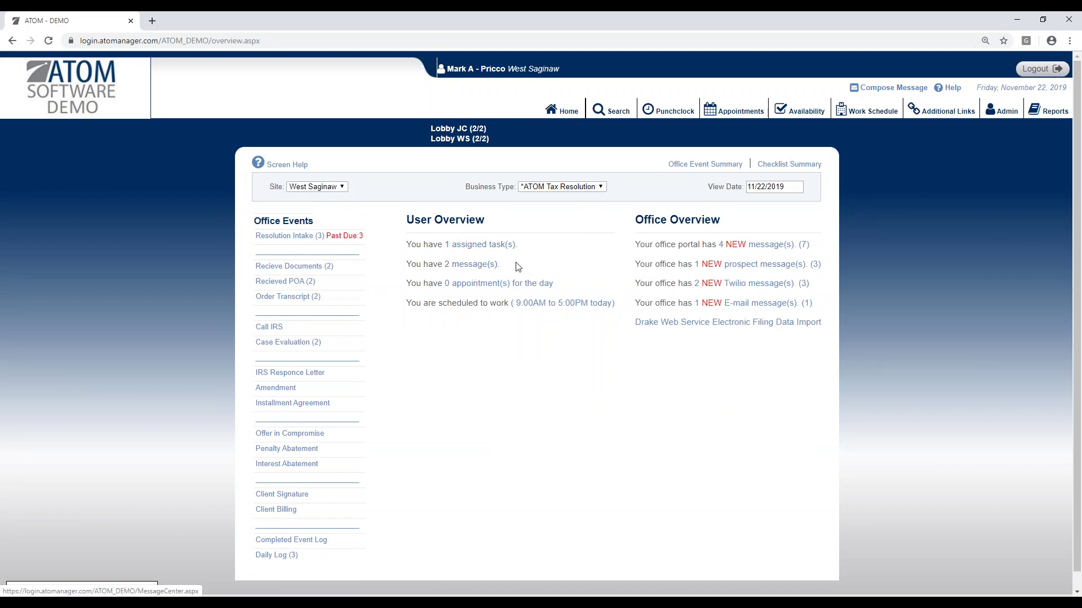
left_click(476, 265)
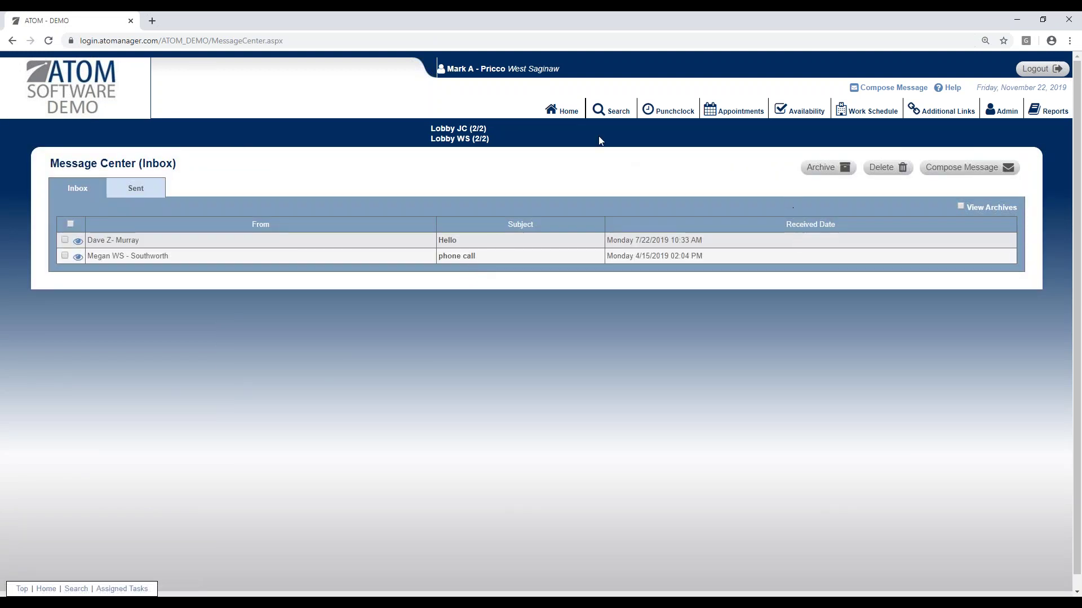
left_click(563, 110)
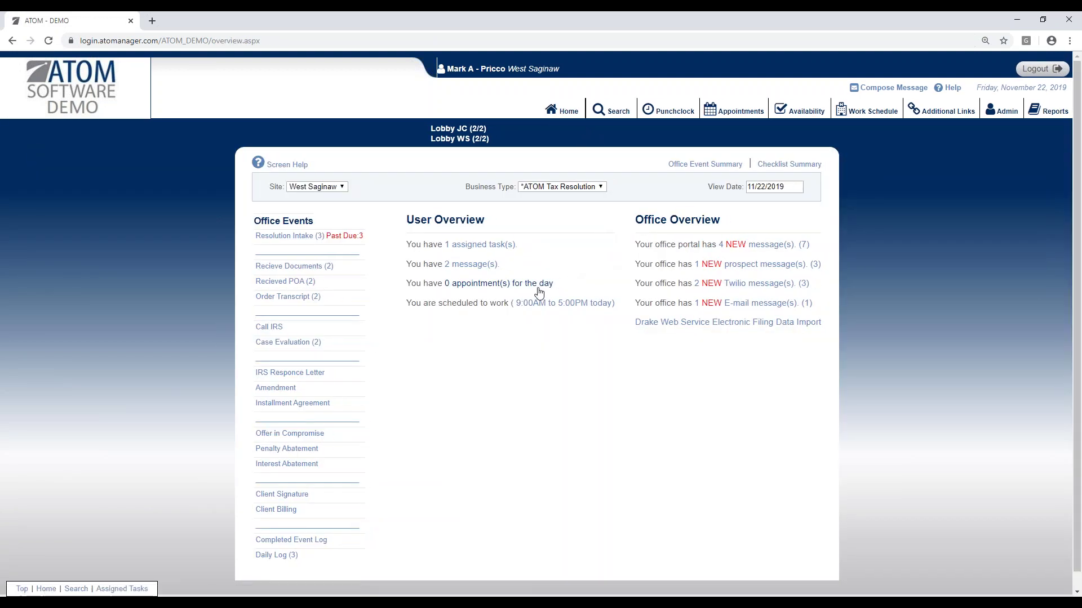
Step: Open today's appointments in the full appointment scheduler, then go back Home
left_click(537, 284)
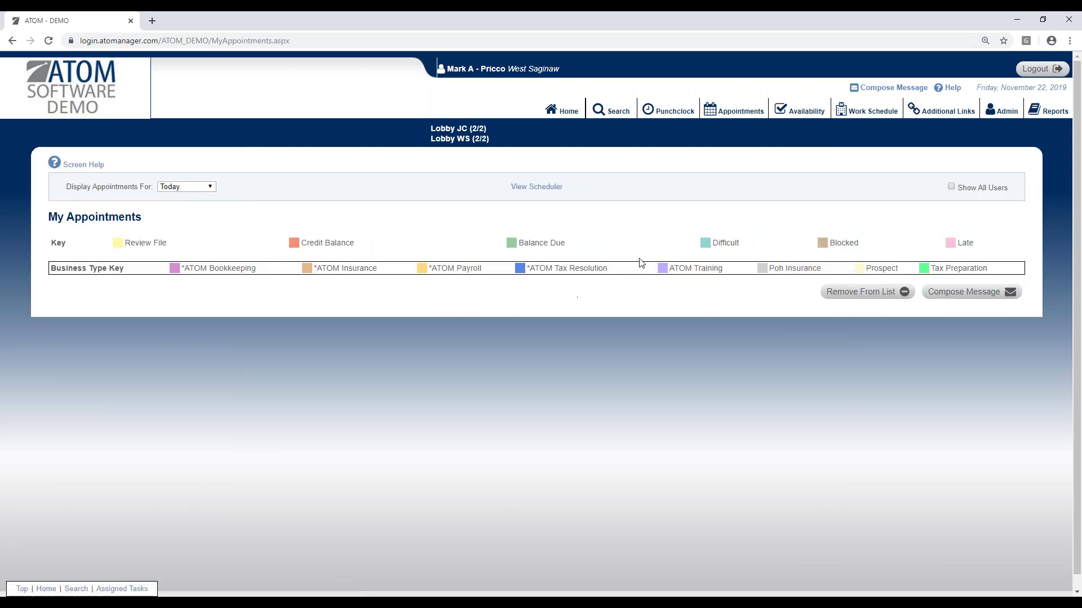
left_click(549, 187)
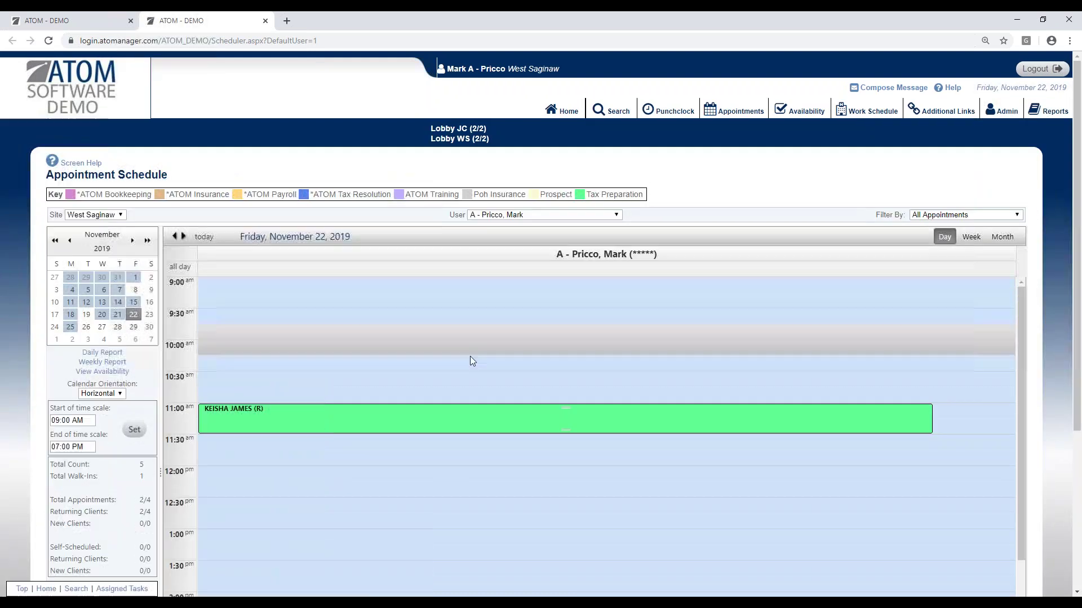
left_click(564, 112)
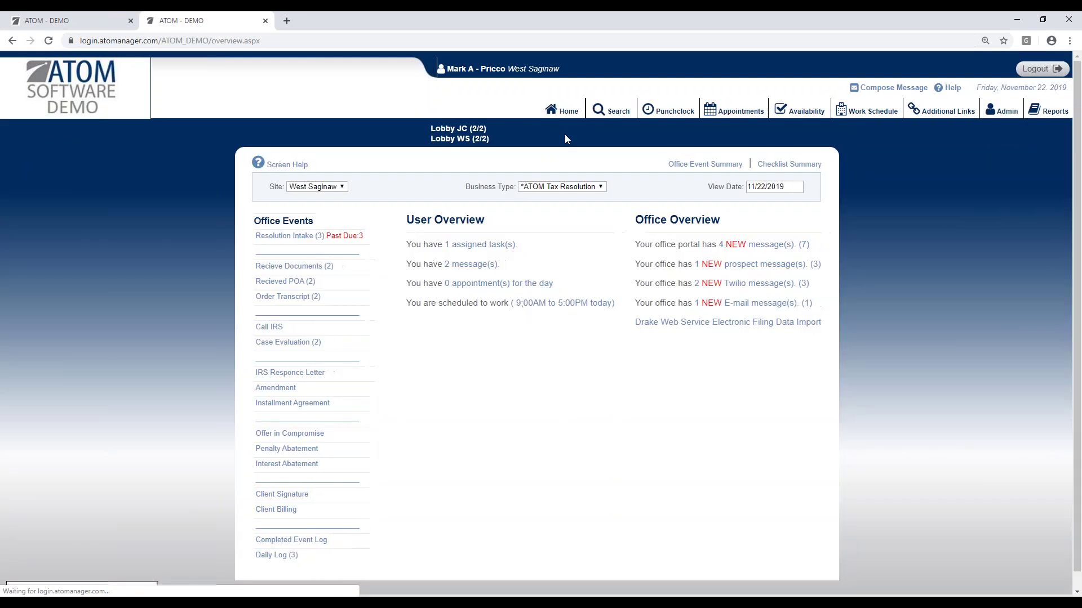
Step: Show the work schedule for the Next 7 Days, then go back Home
left_click(549, 305)
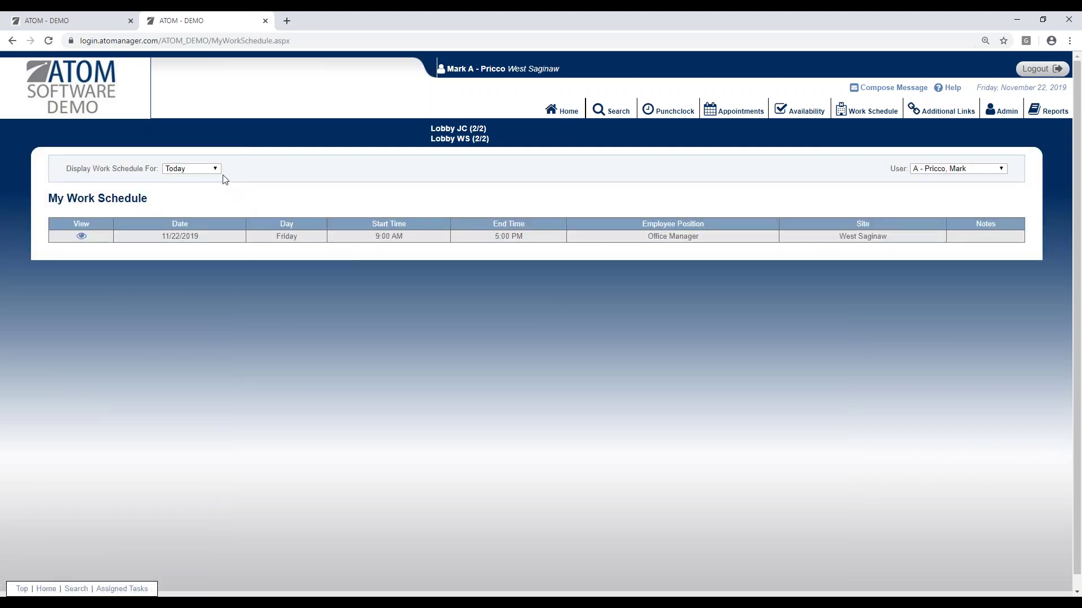
left_click(210, 169)
left_click(207, 188)
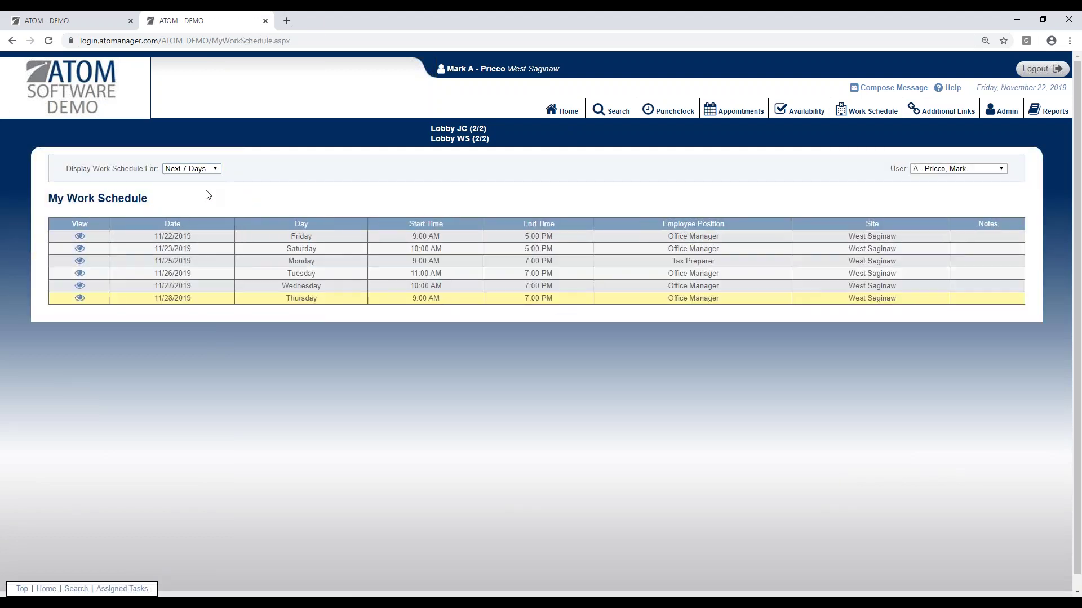
left_click(569, 112)
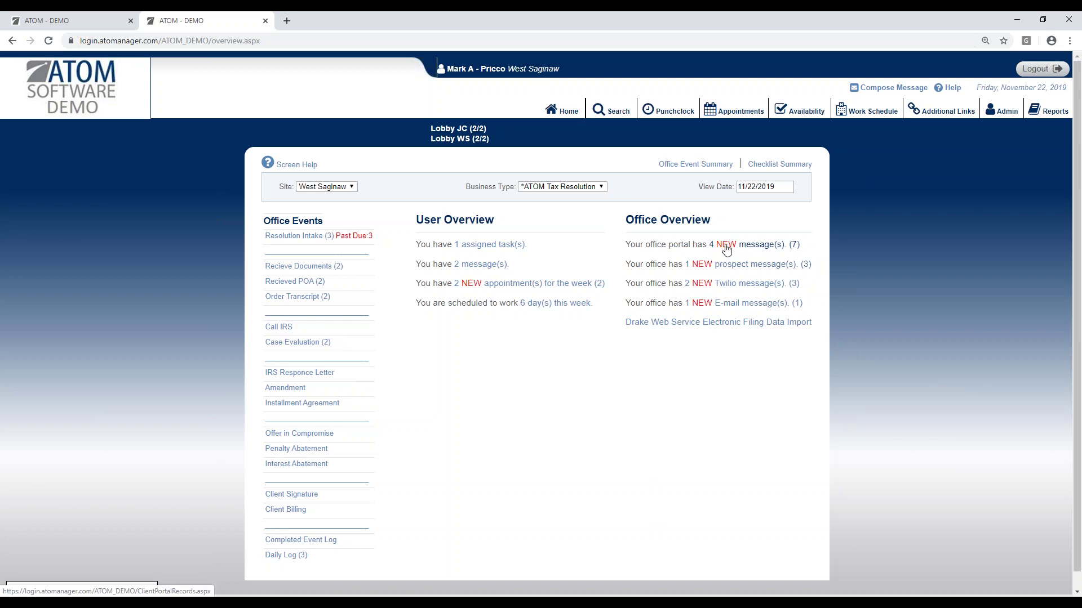
left_click(764, 270)
left_click(736, 269)
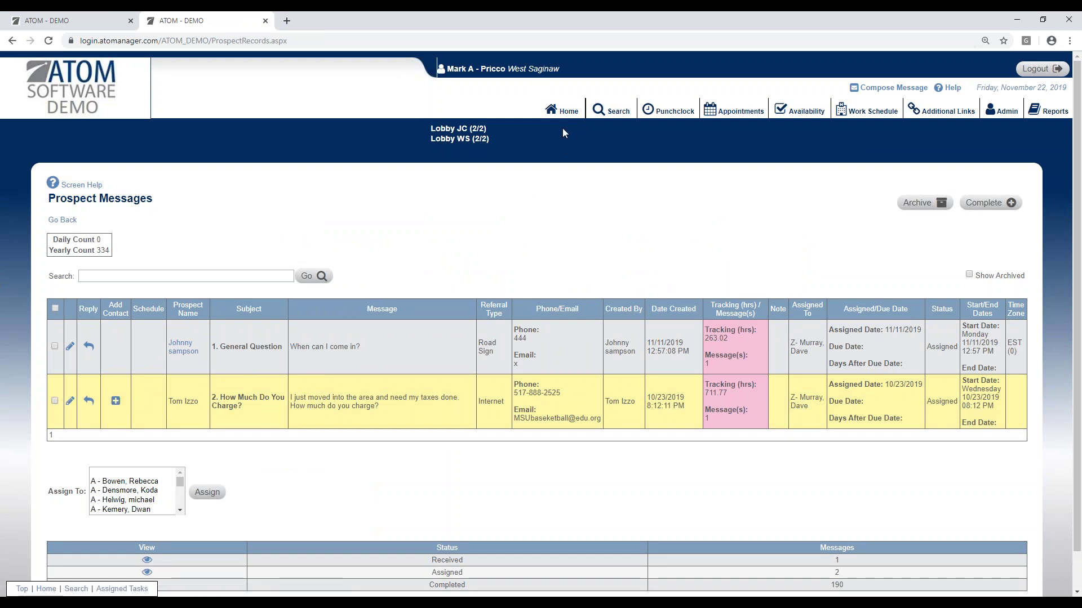
left_click(563, 113)
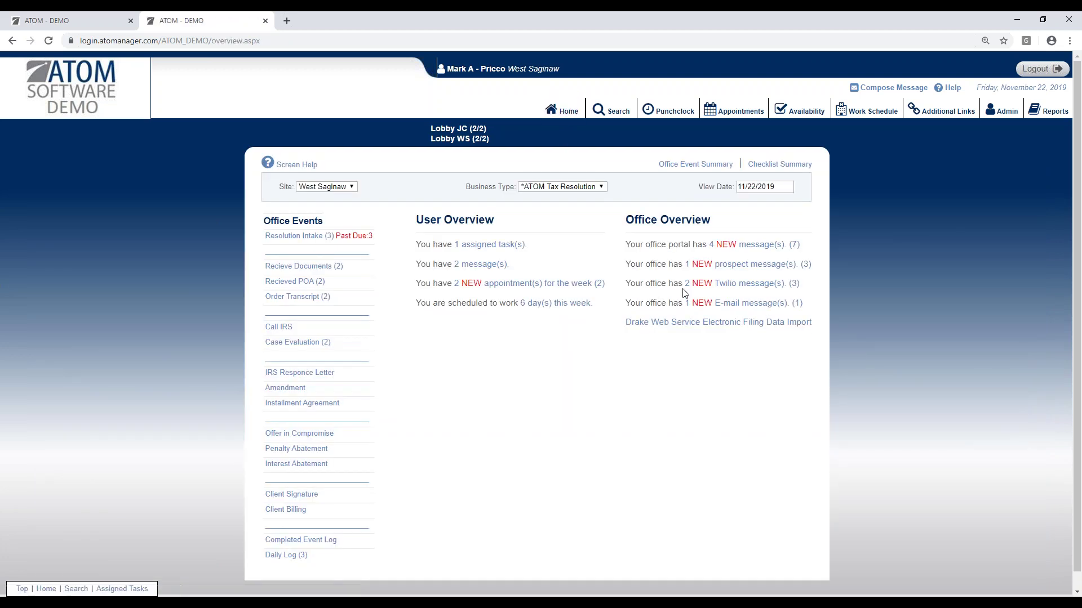
left_click(715, 289)
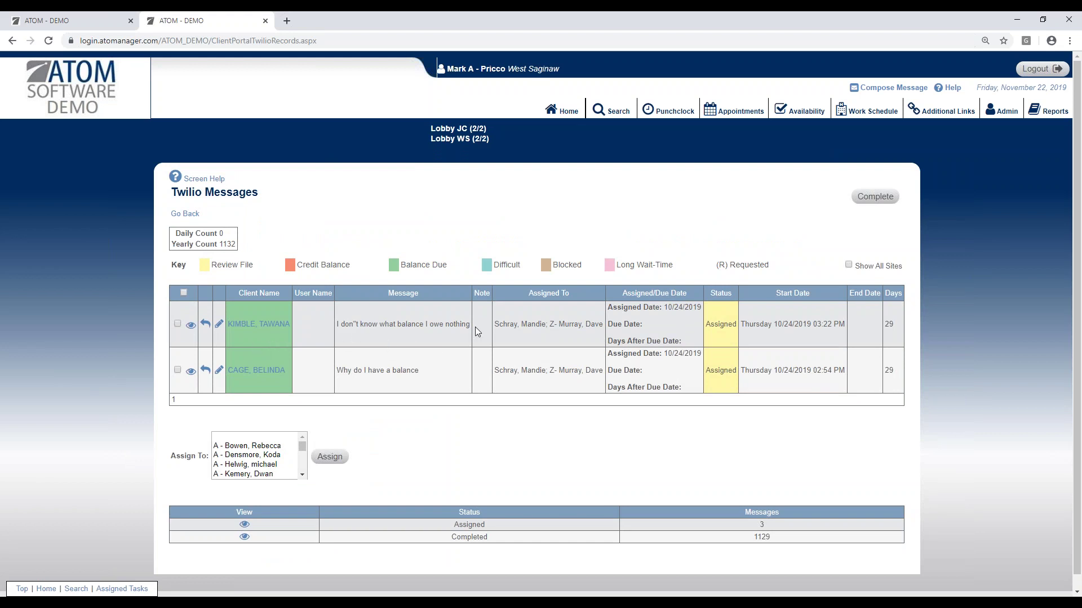
left_click(206, 325)
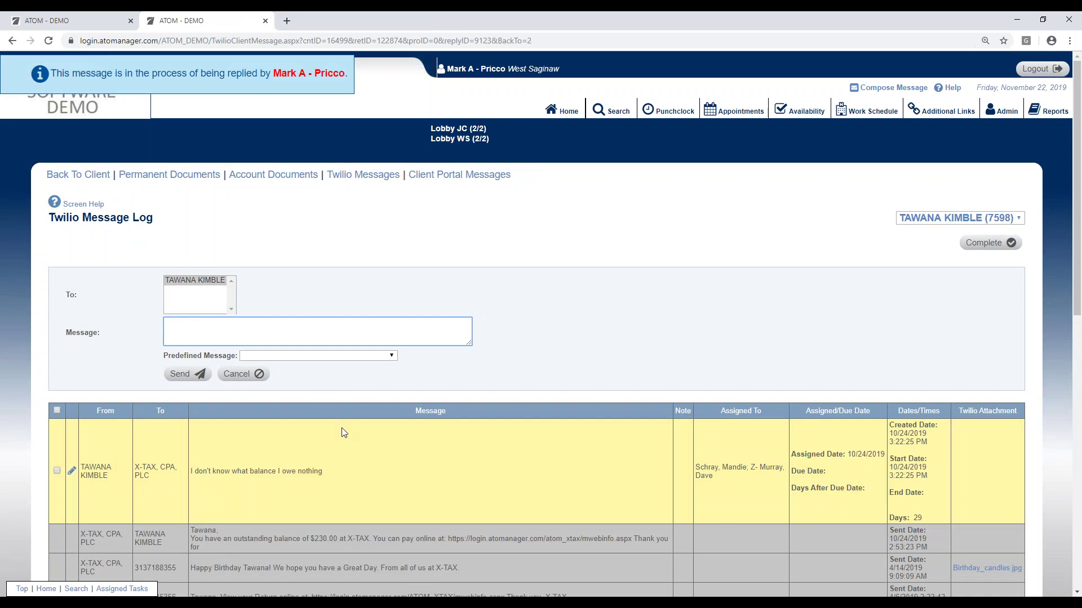
scroll(285, 373, "down", 5)
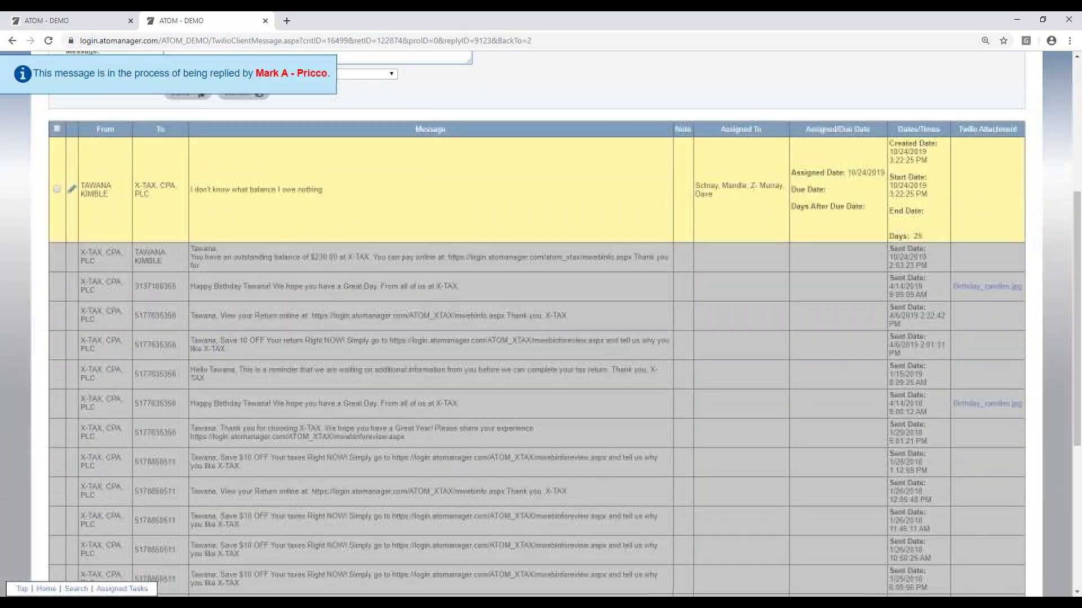
scroll(317, 390, "down", 5)
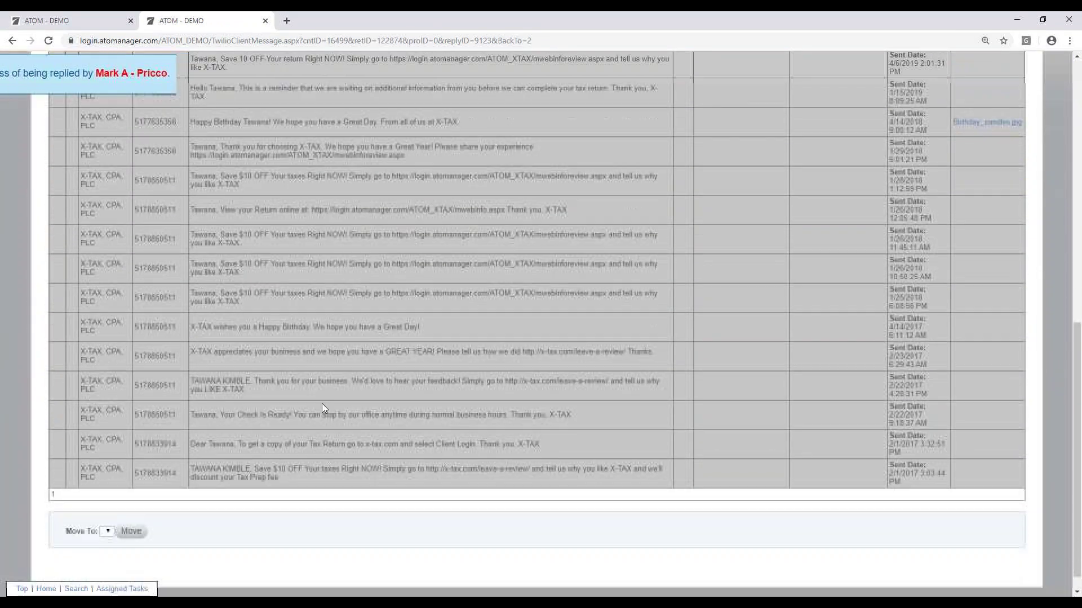
scroll(322, 403, "up", 3)
scroll(324, 386, "up", 5)
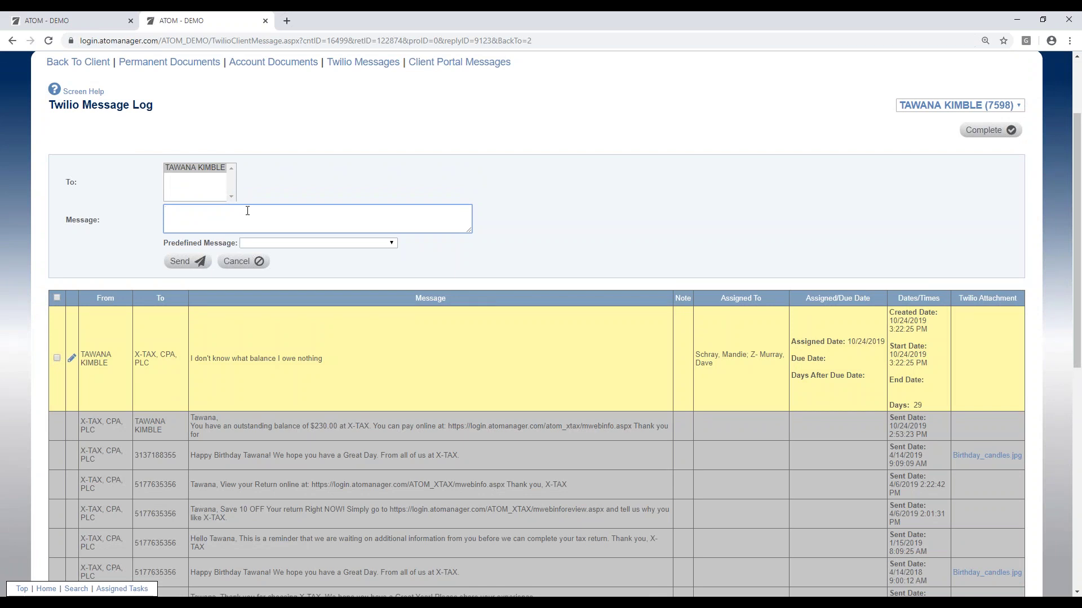
scroll(503, 178, "up", 2)
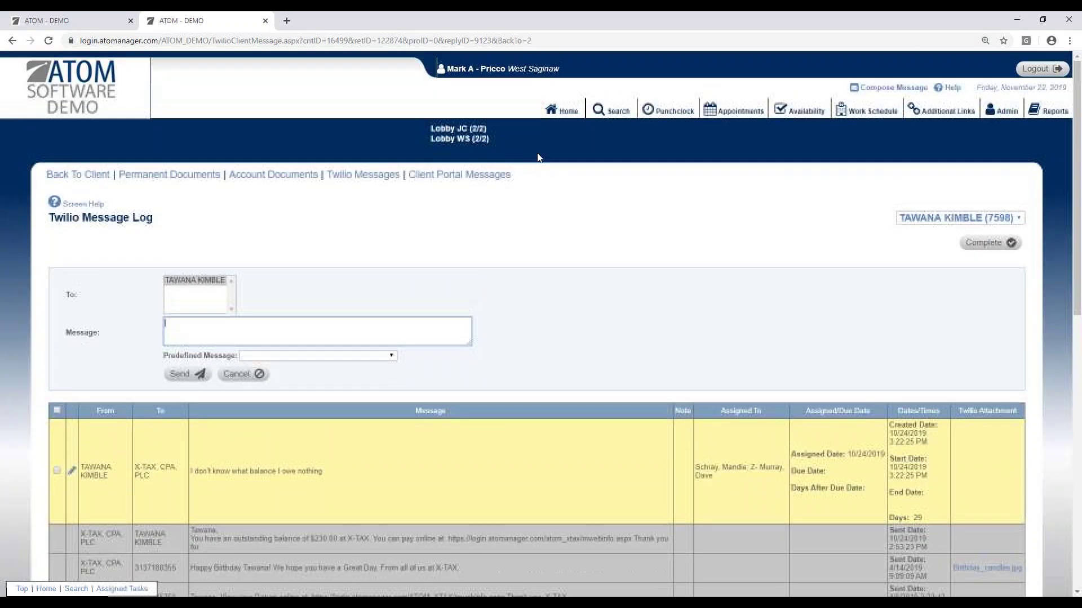
left_click(566, 111)
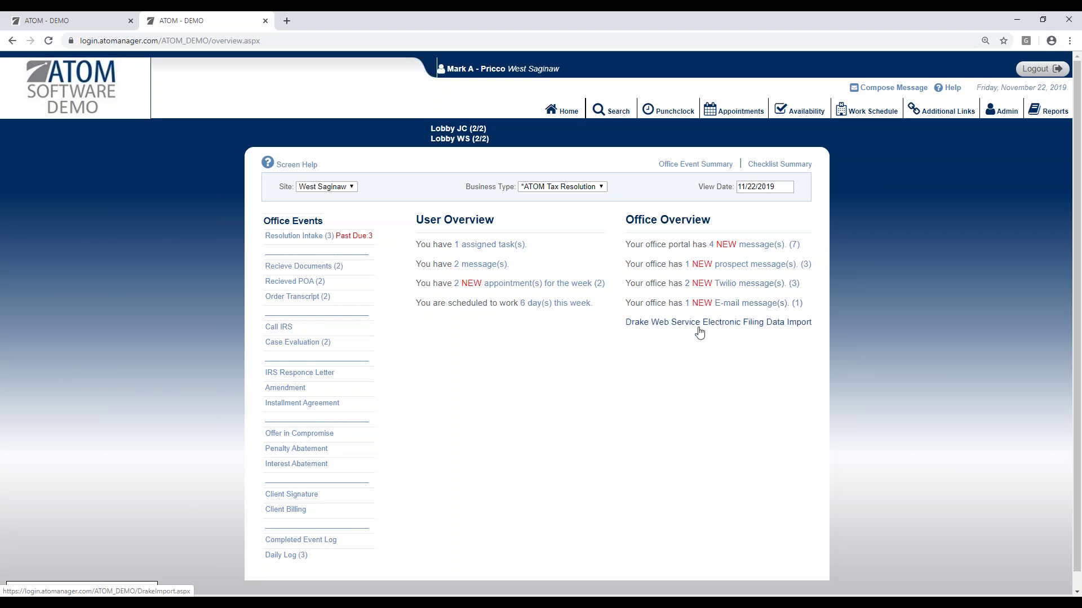
left_click(720, 308)
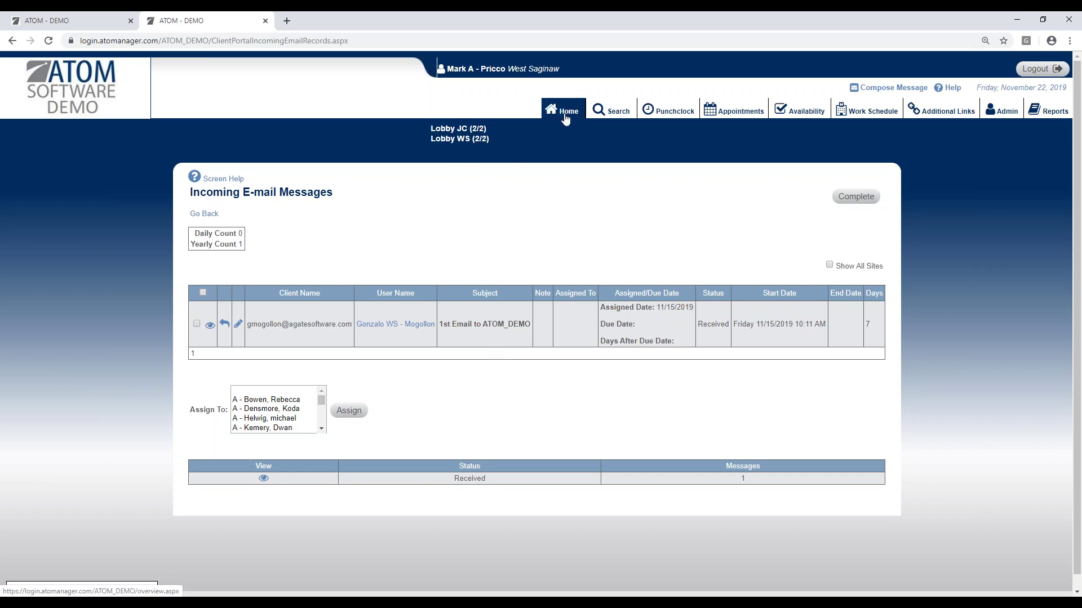
left_click(225, 324)
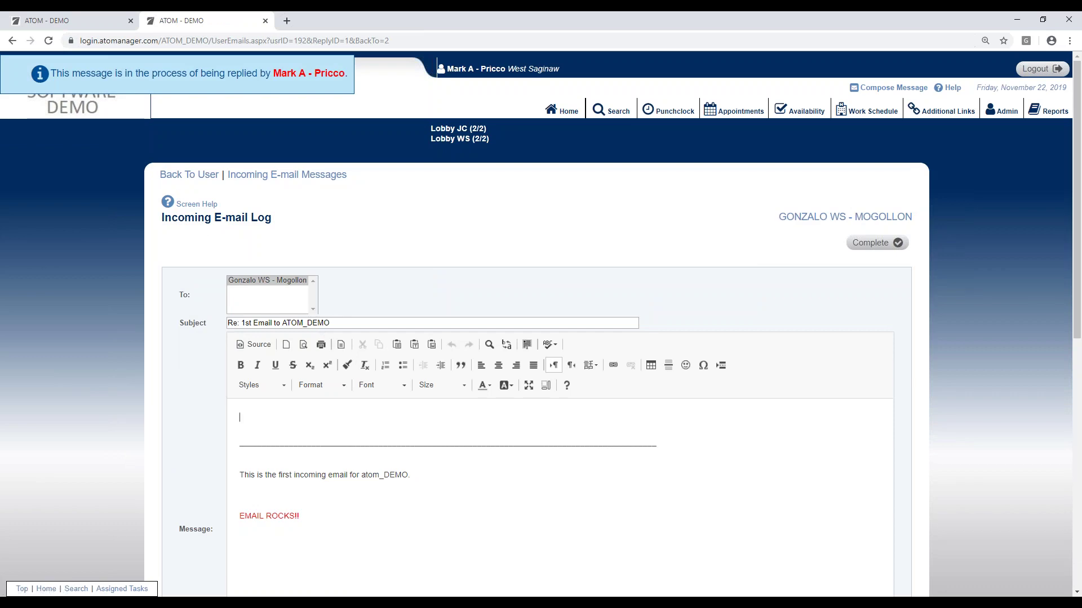
scroll(346, 318, "down", 6)
scroll(321, 391, "down", 3)
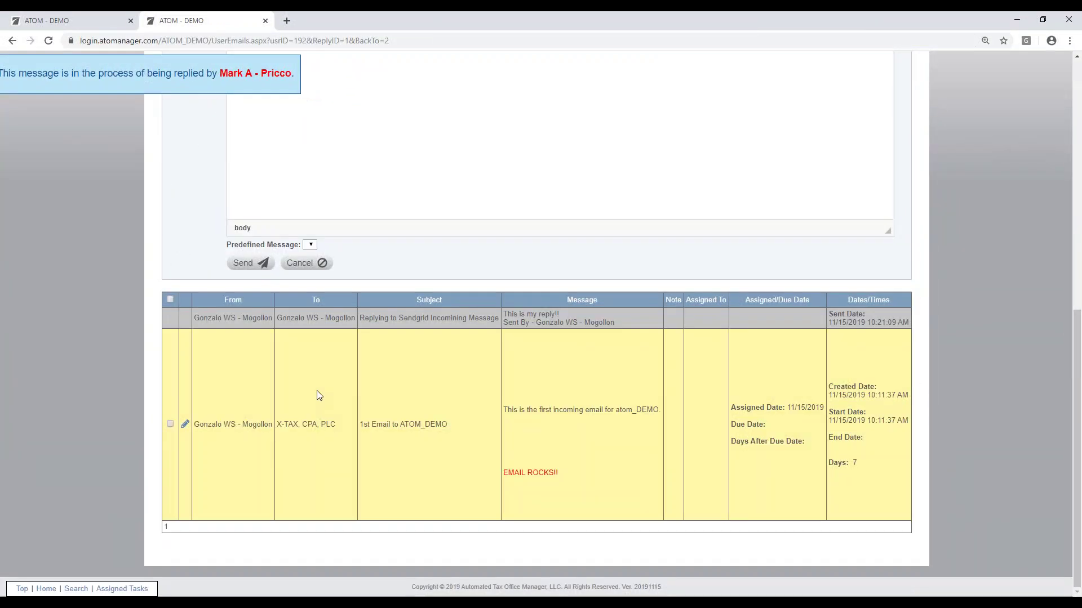
scroll(362, 379, "up", 10)
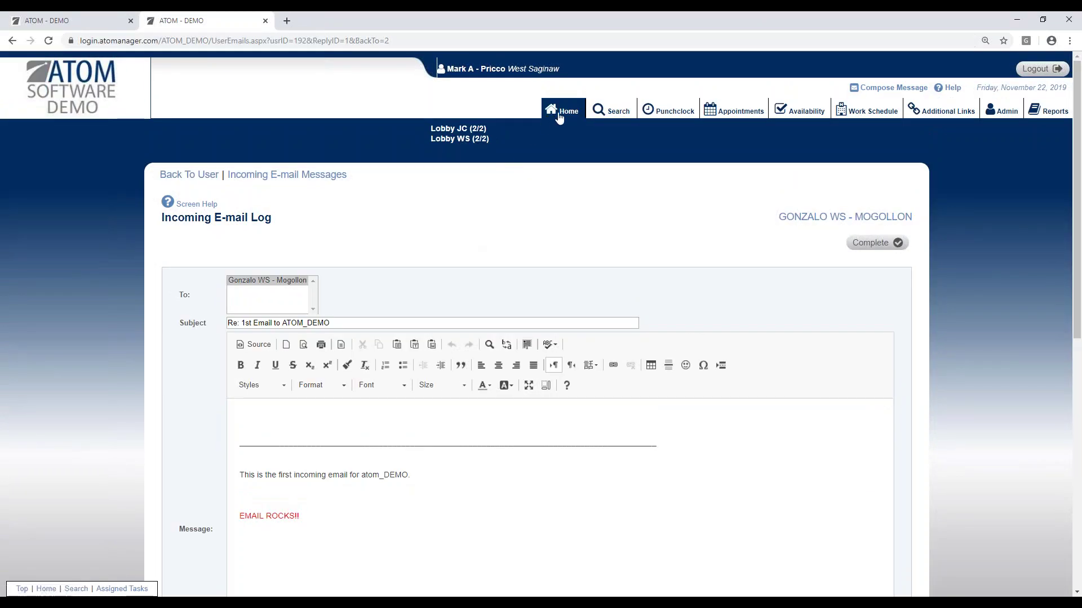
left_click(565, 112)
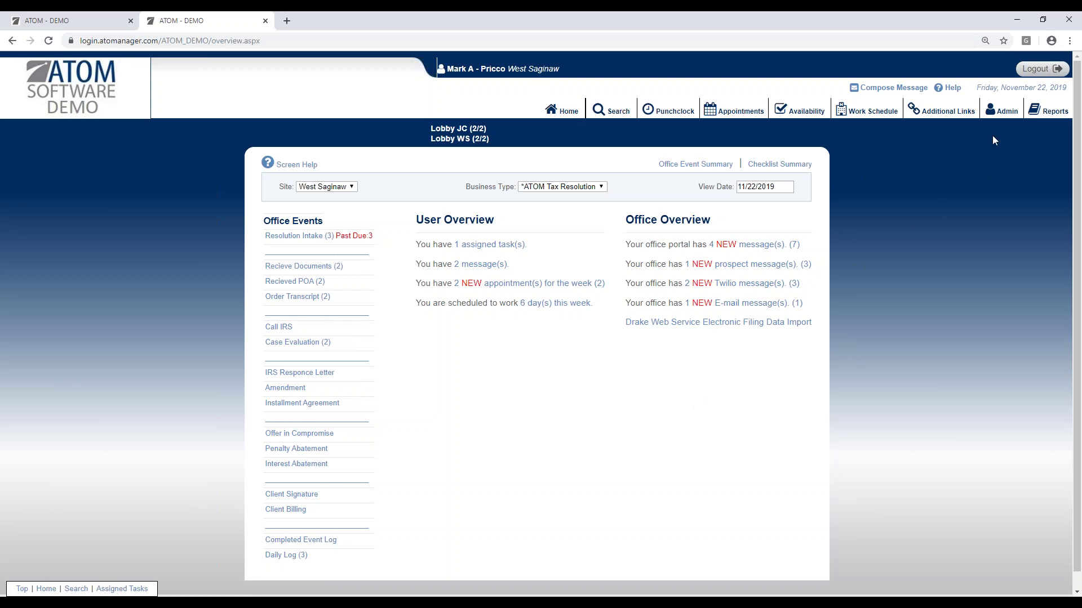
Step: Open the Batch Messages composer from the administration settings
left_click(1003, 112)
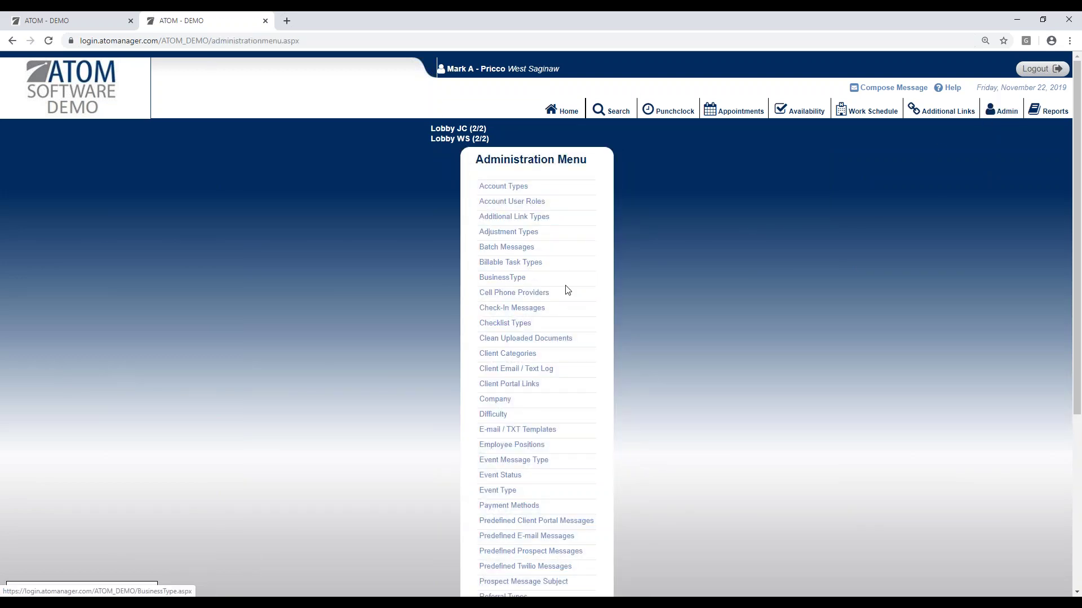
left_click(572, 254)
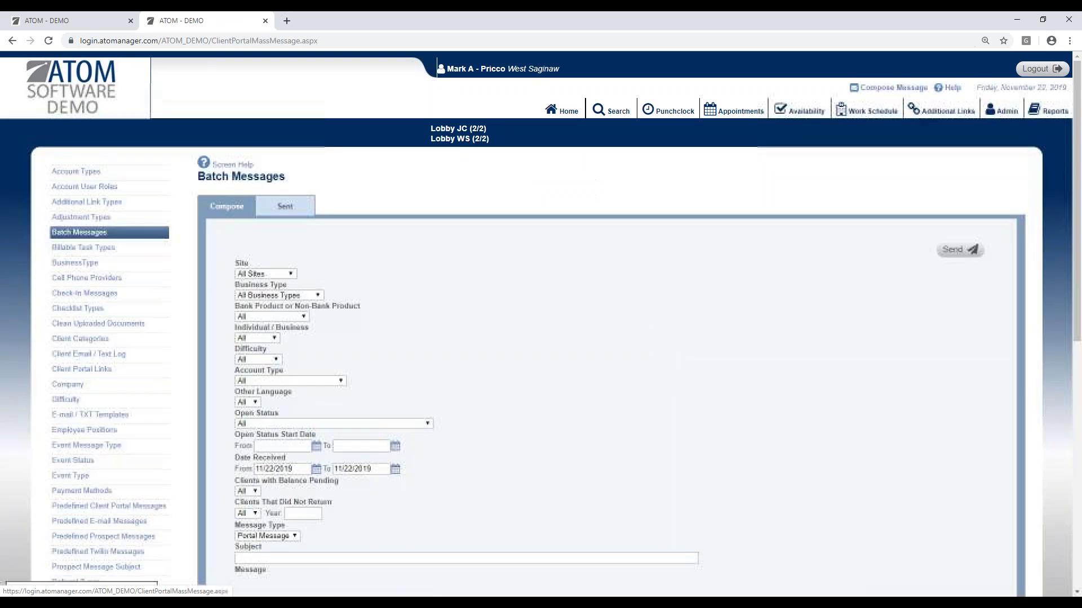
scroll(541, 315, "down", 2)
scroll(536, 332, "up", 2)
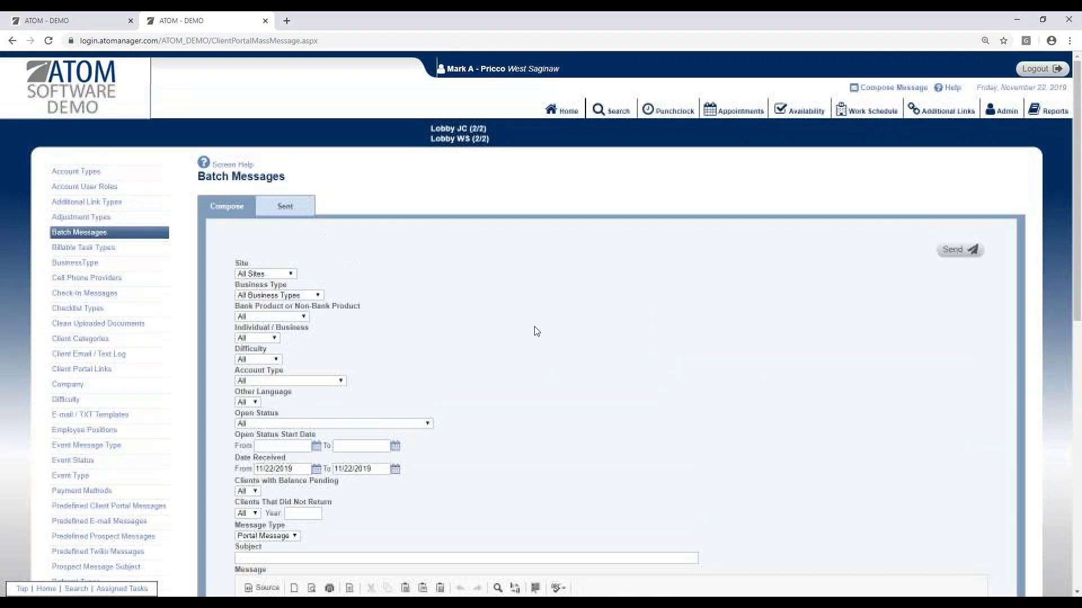
scroll(511, 396, "down", 1)
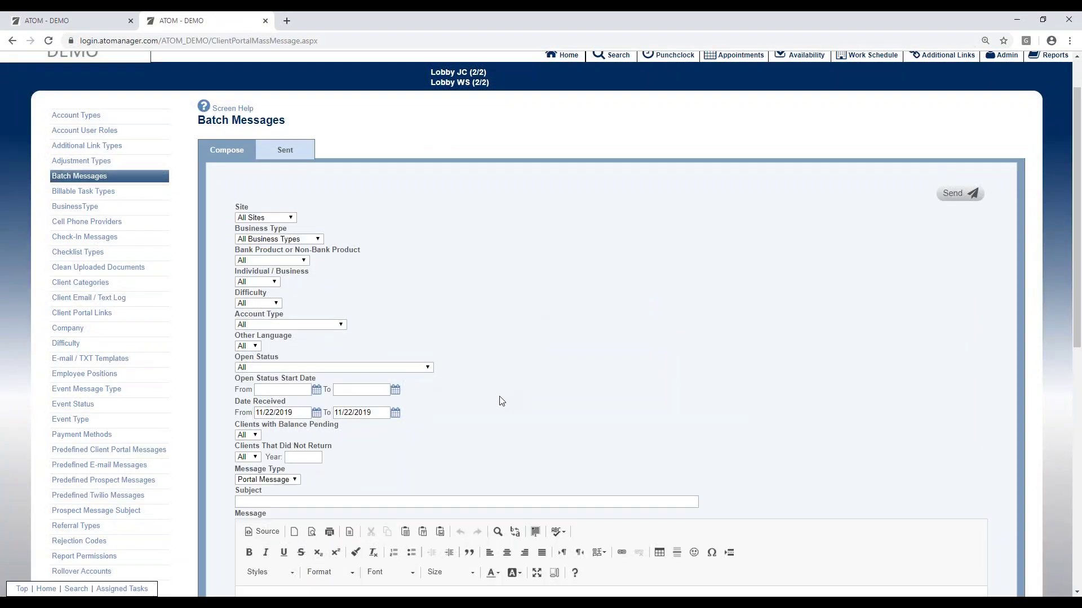
scroll(509, 407, "down", 2)
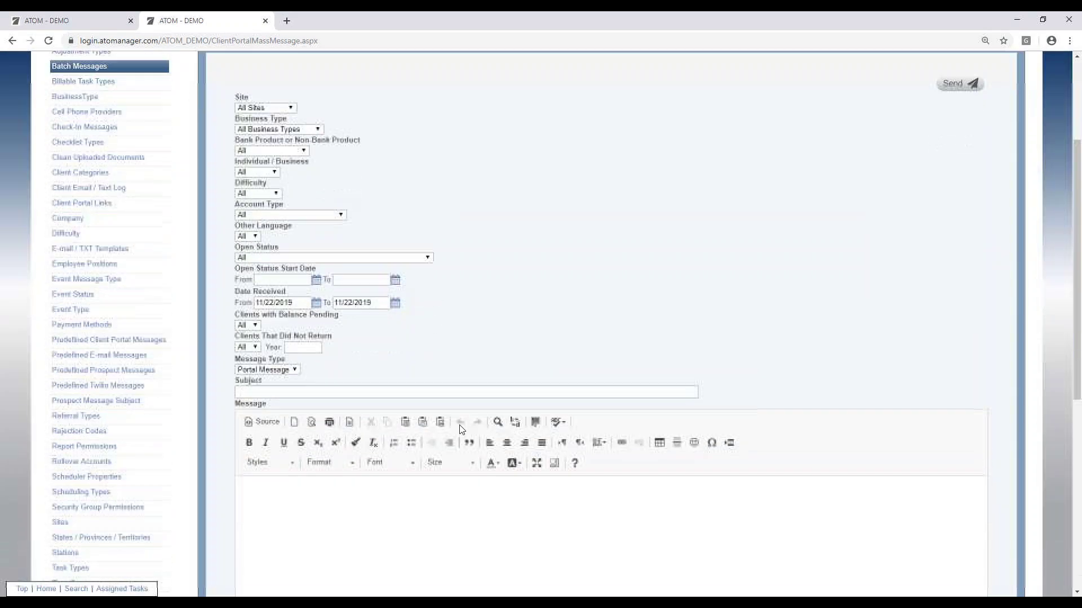
Step: Set the Message Type to Email Message, then change it to Text Message
left_click(280, 368)
left_click(277, 388)
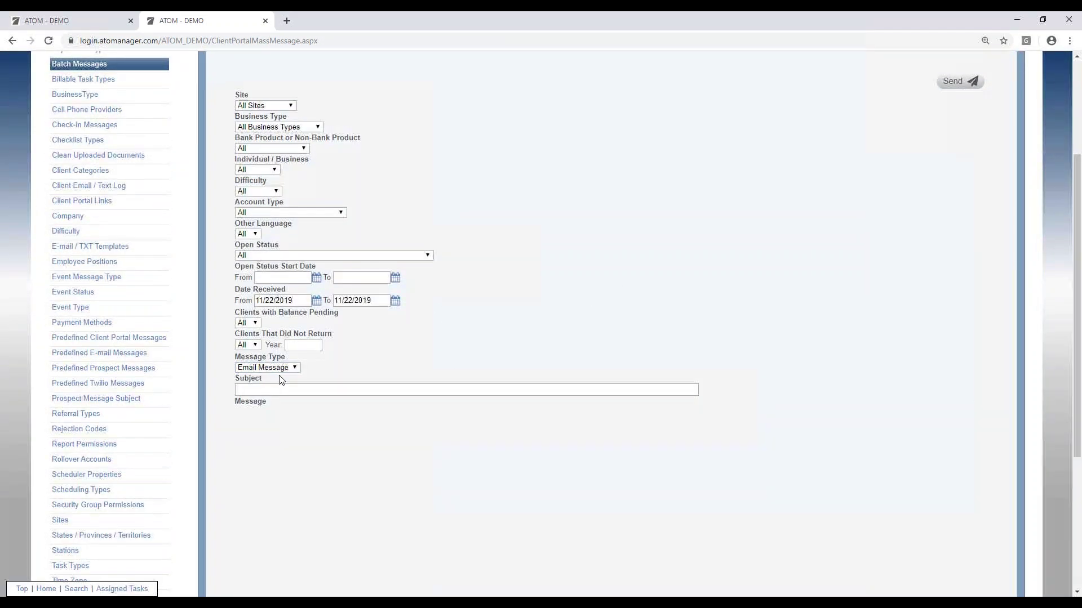
scroll(278, 379, "down", 1)
left_click(280, 330)
left_click(276, 356)
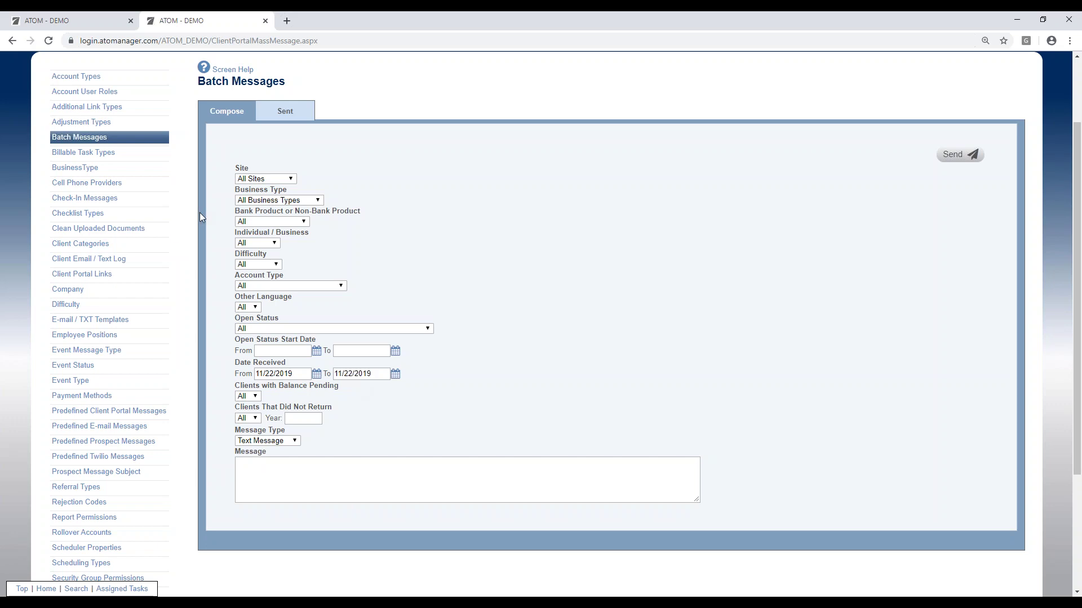
Step: Open E-mail/TXT Templates and scroll the table both ways to review templates, dates and attachments
left_click(123, 322)
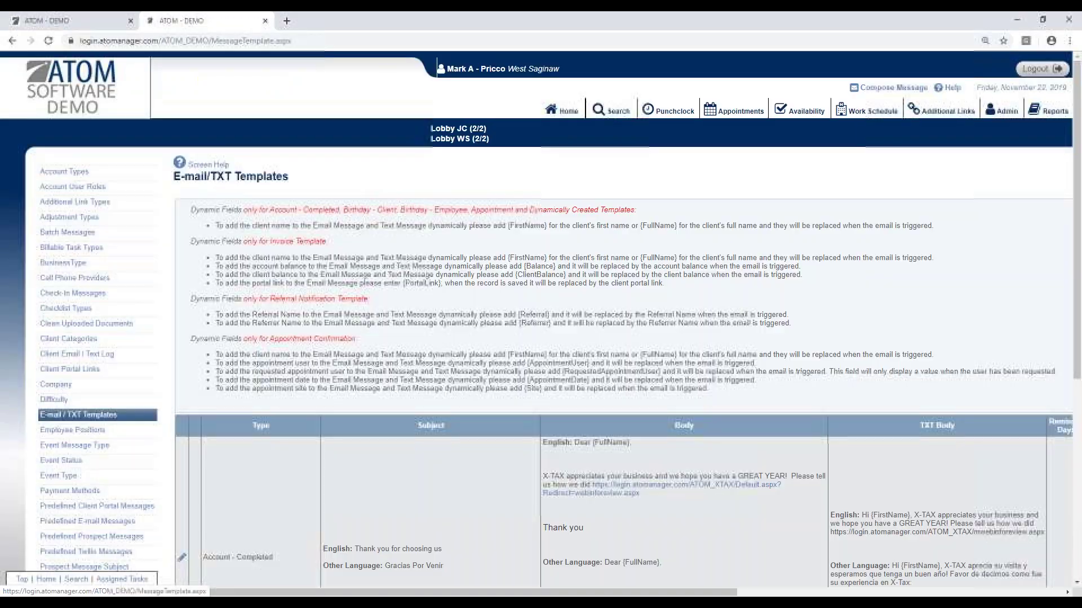
scroll(291, 383, "down", 2)
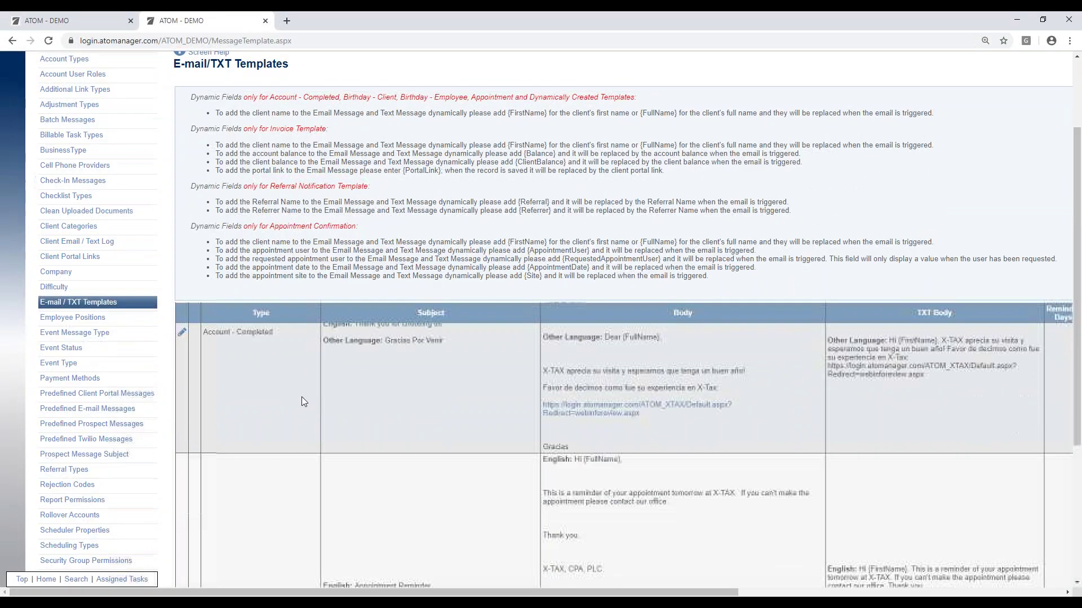
left_click_drag(1075, 295, 1064, 404)
scroll(367, 399, "down", 1)
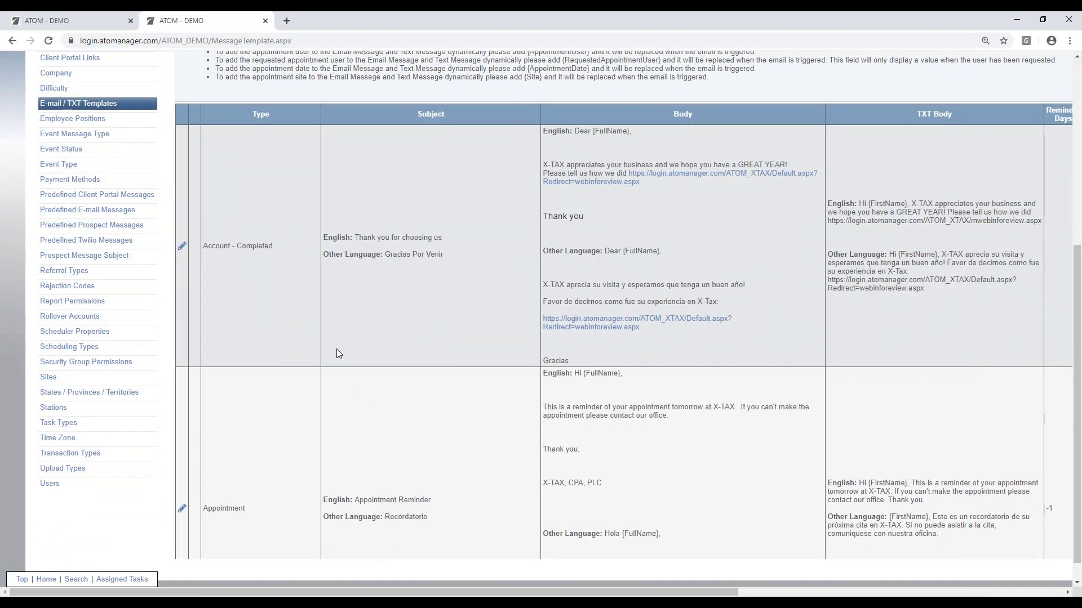
scroll(338, 354, "down", 8)
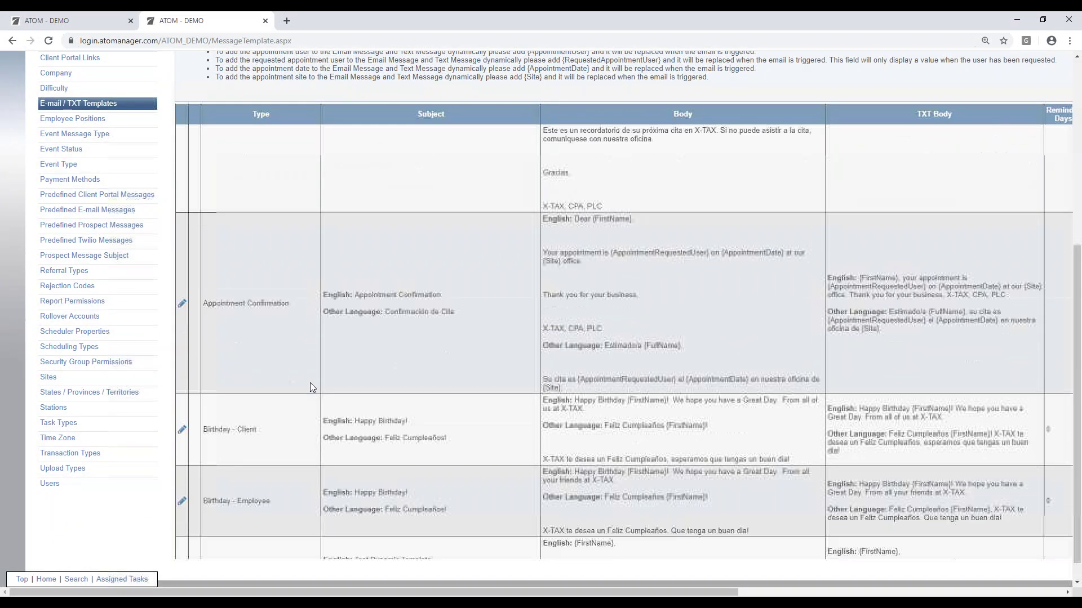
scroll(310, 387, "down", 1)
scroll(372, 375, "down", 2)
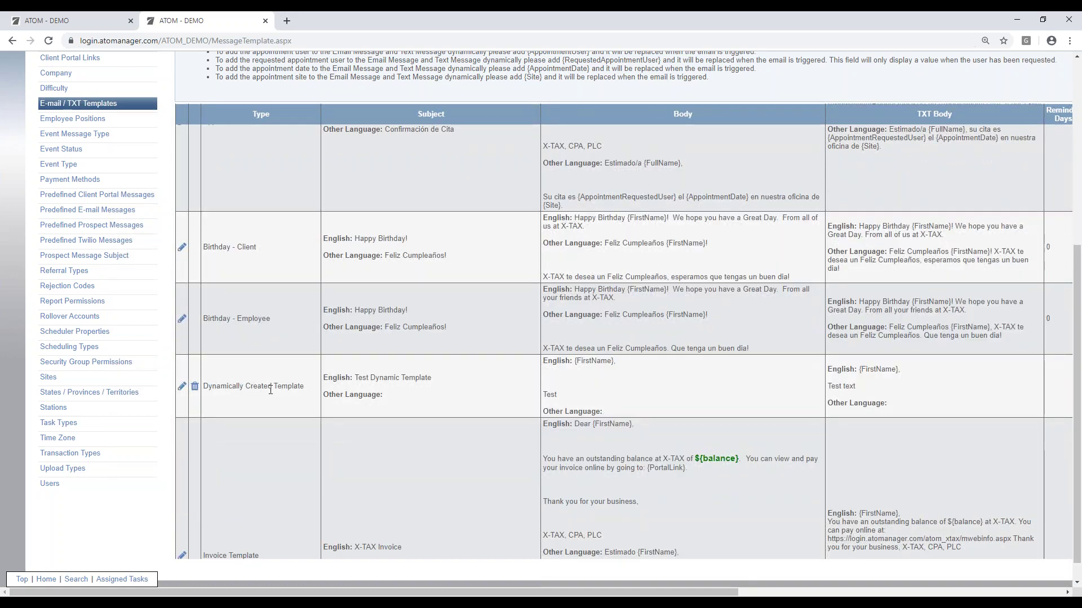
scroll(296, 395, "down", 1)
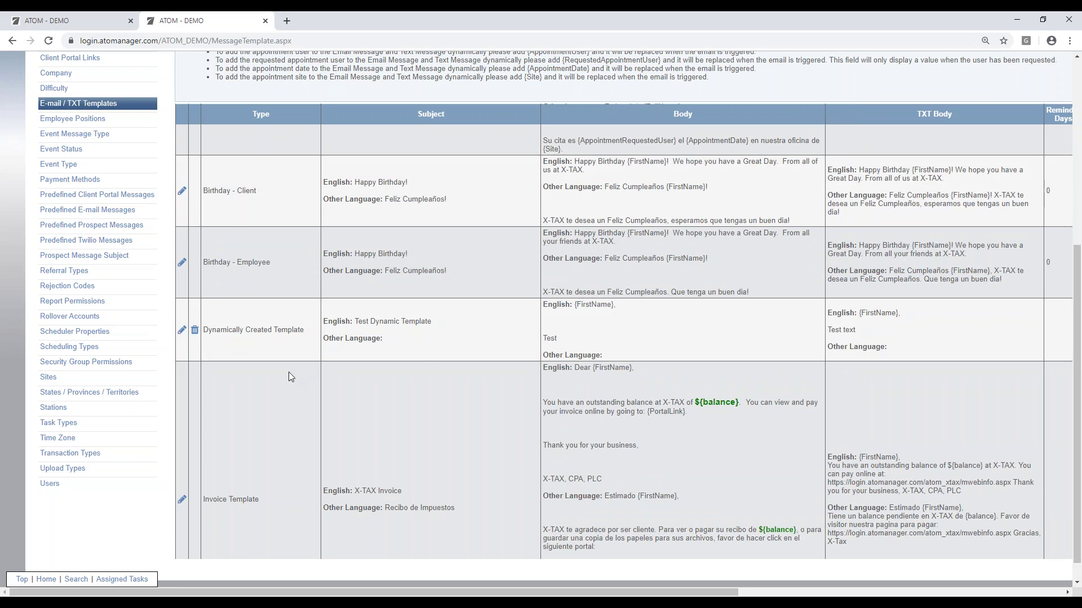
scroll(292, 404, "down", 2)
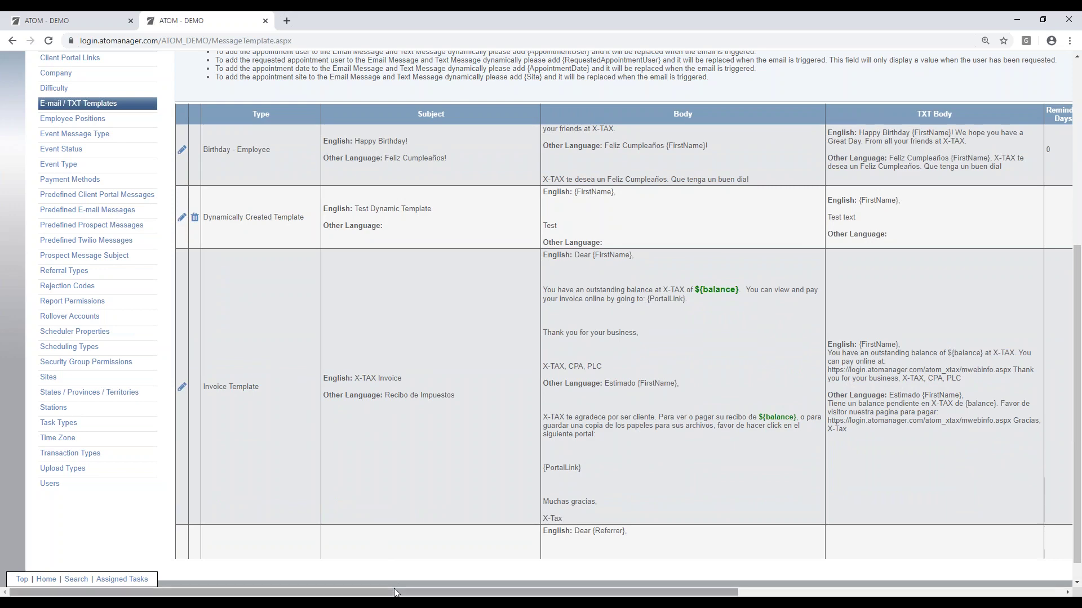
left_click_drag(397, 591, 763, 546)
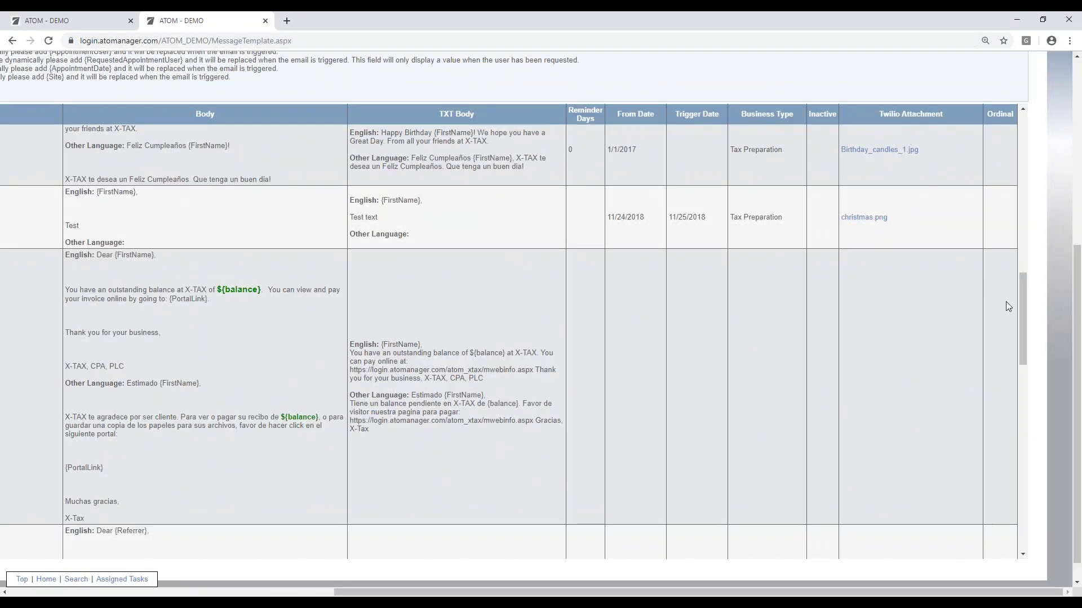
left_click_drag(1023, 302, 1020, 267)
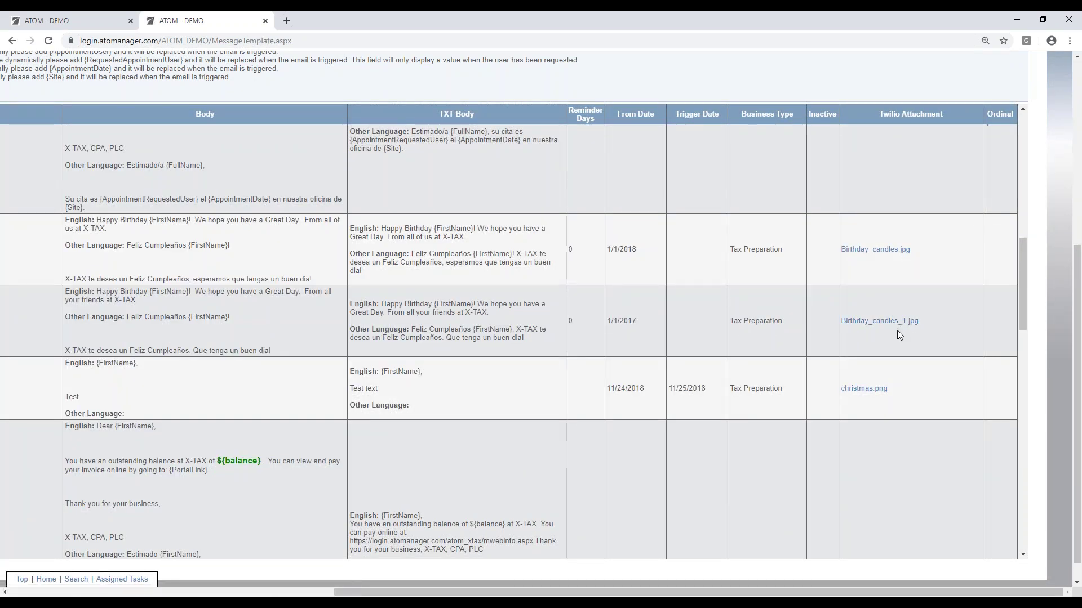
left_click_drag(1023, 291, 1020, 151)
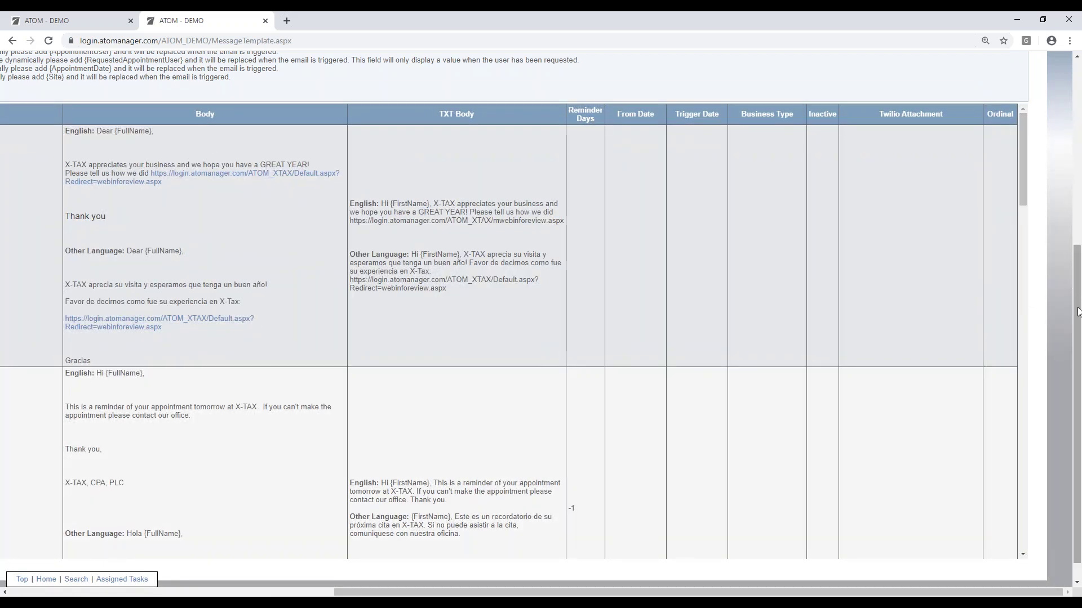
scroll(470, 173, "up", 5)
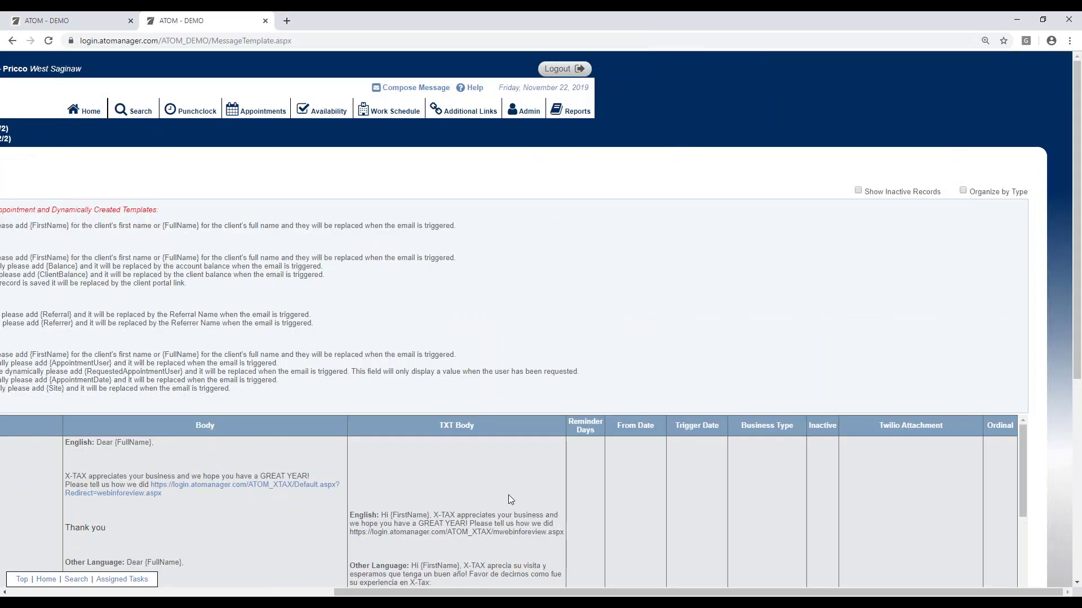
left_click_drag(446, 592, 349, 578)
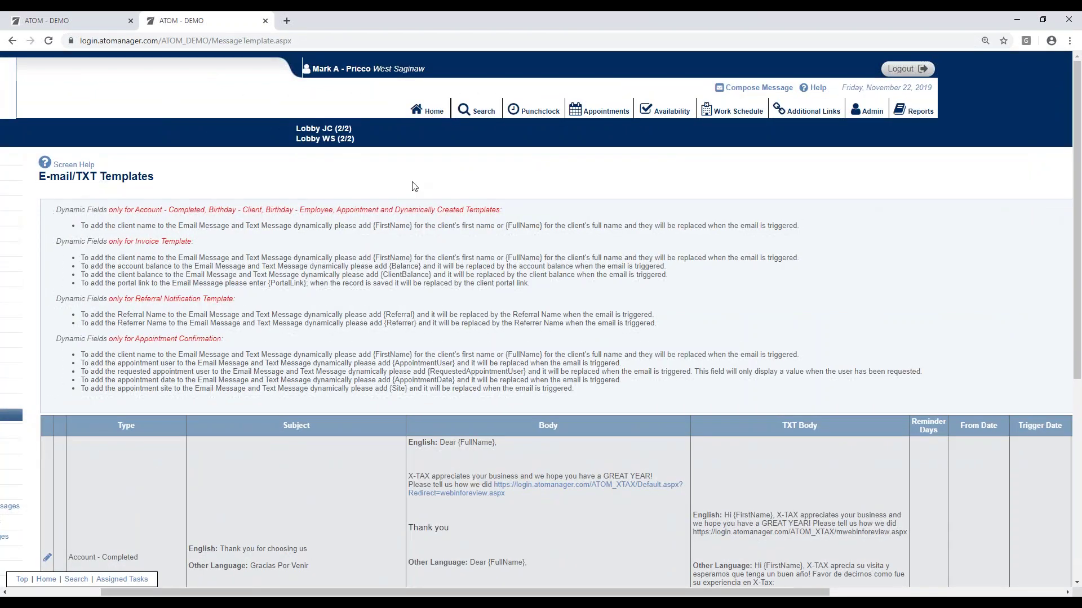
Step: Go Home, then enter the client's partial last and first name on the Search page
left_click(432, 116)
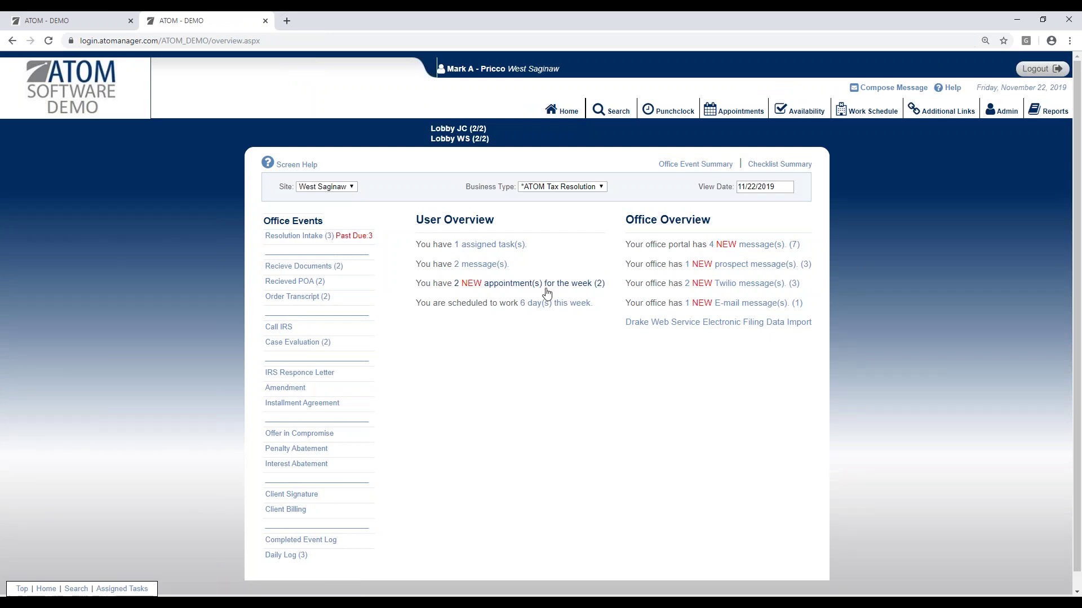
left_click(607, 112)
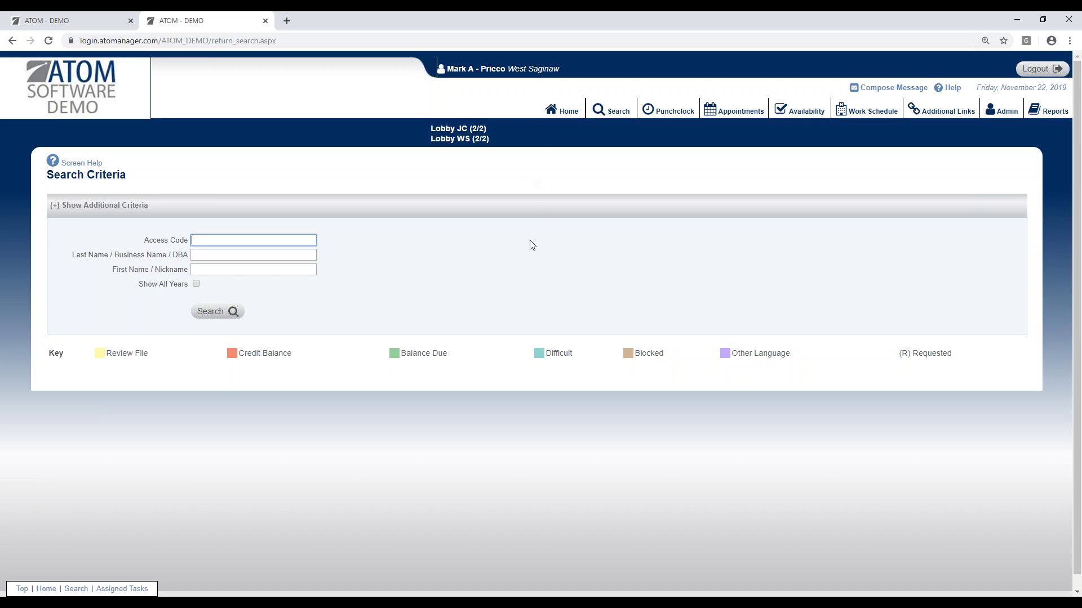
left_click(246, 254)
type("jame")
key("Tab")
type("kei")
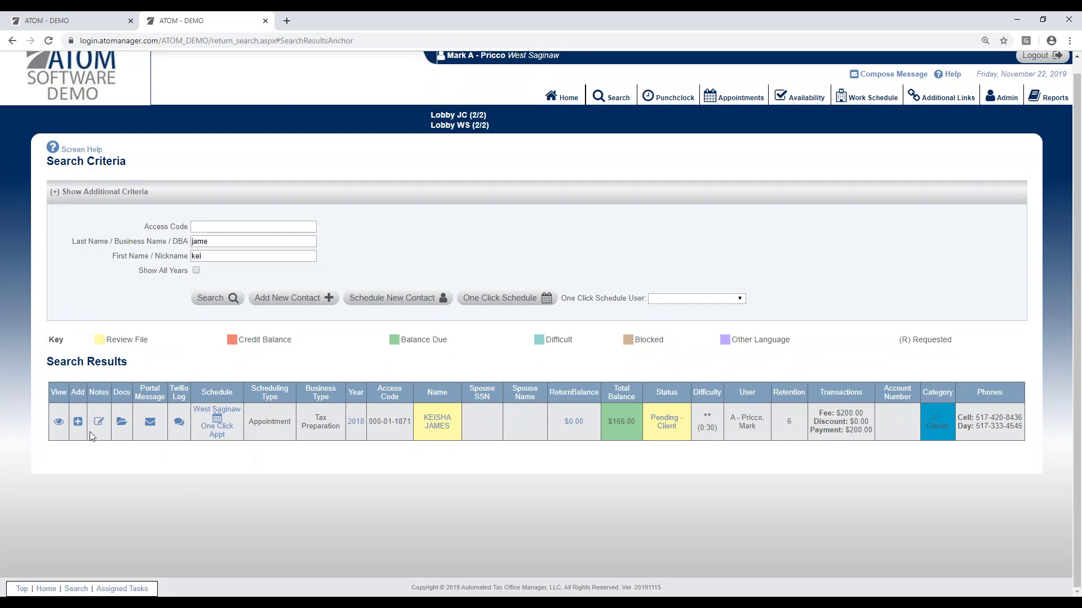
Step: Open the client's 2018 Tax Preparation file, set Referral to Refer a Friend, and save the account
left_click(58, 425)
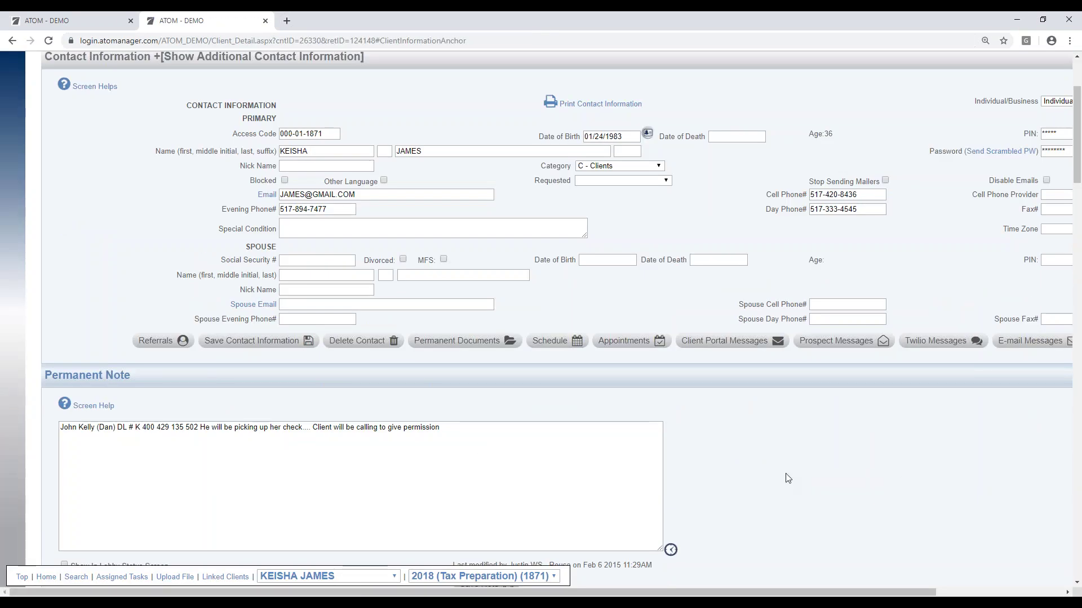
scroll(786, 476, "down", 5)
scroll(787, 475, "down", 3)
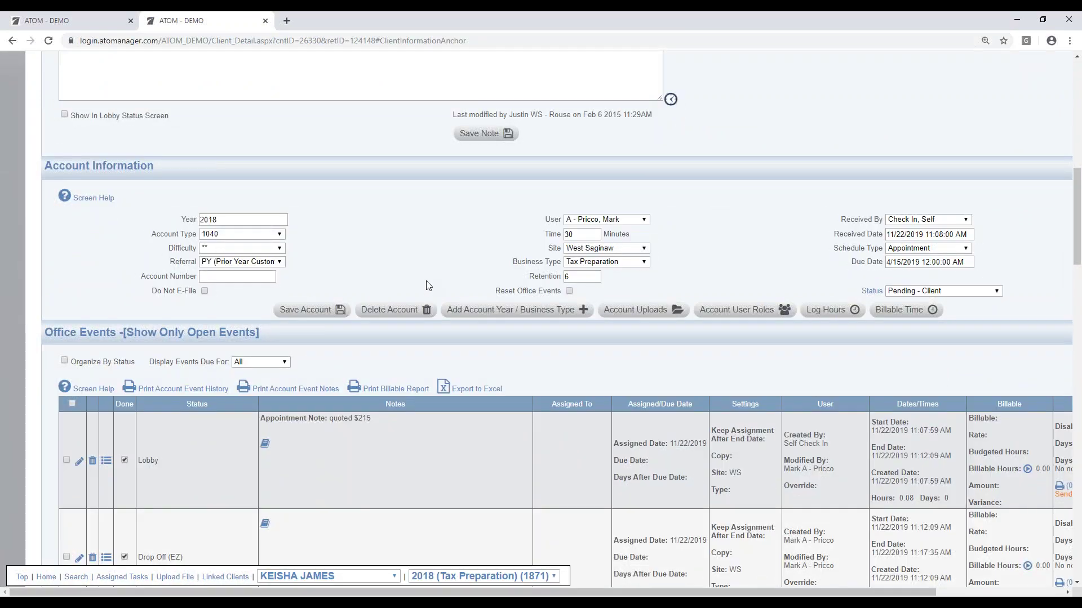
left_click(236, 266)
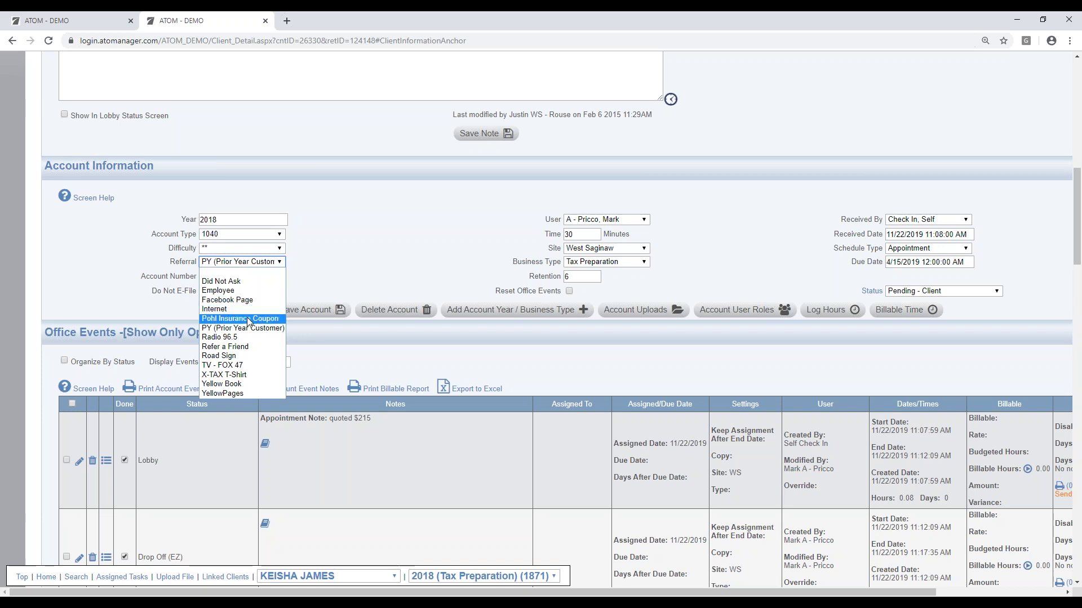
left_click(249, 347)
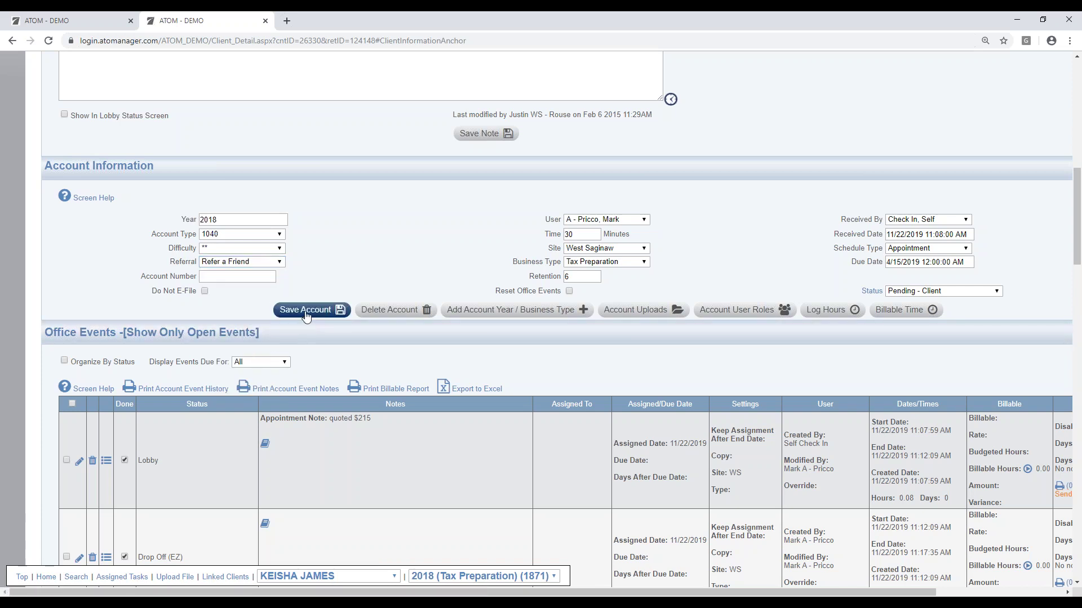
left_click(307, 320)
Step: Look up the referring client by partial last and first name and select the first match
left_click(247, 137)
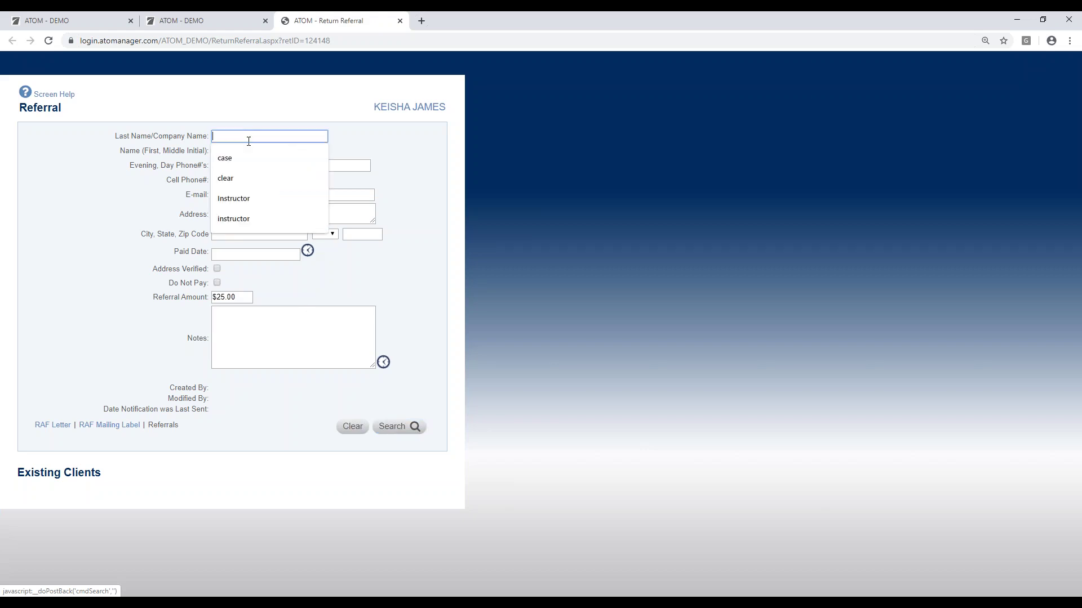
type("case")
key("Tab")
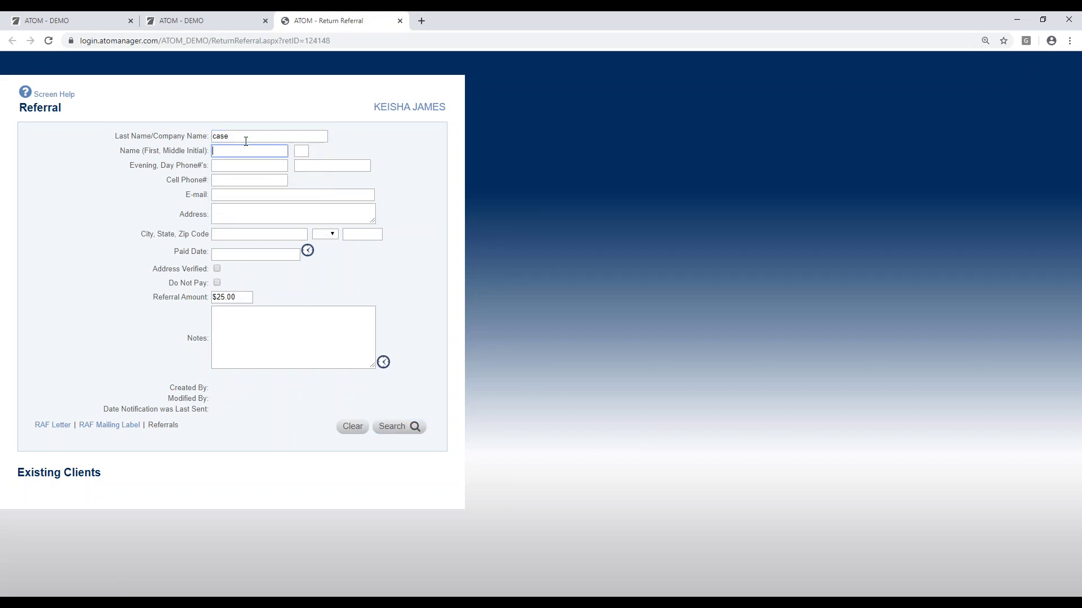
type("deb")
key("Return")
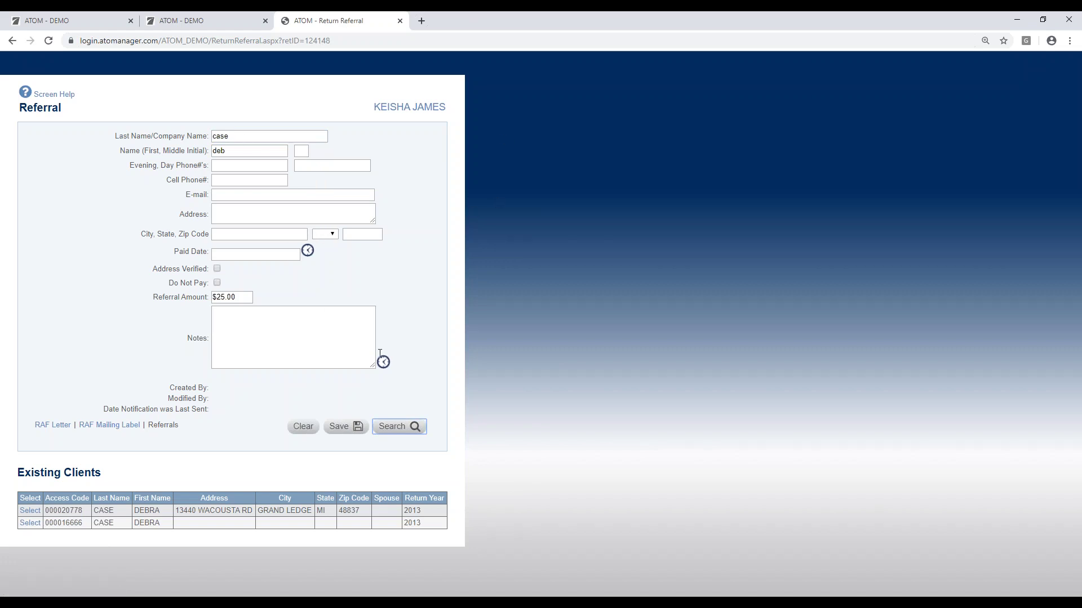
left_click(31, 510)
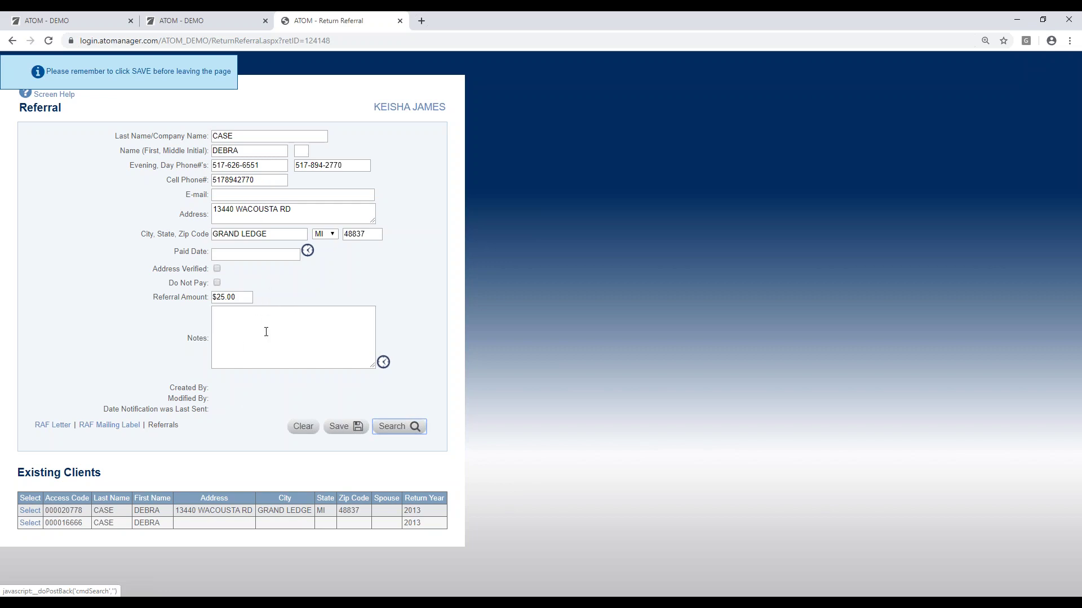
Step: Save the $25.00 referral, send the notification, and open the RAF Letter PDF
left_click(342, 426)
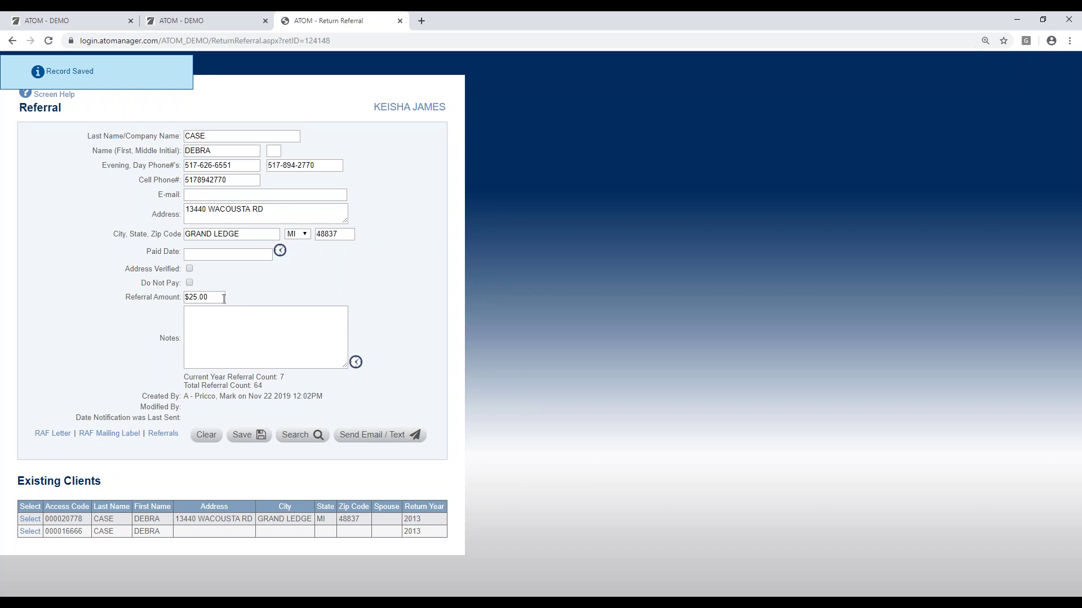
left_click(369, 442)
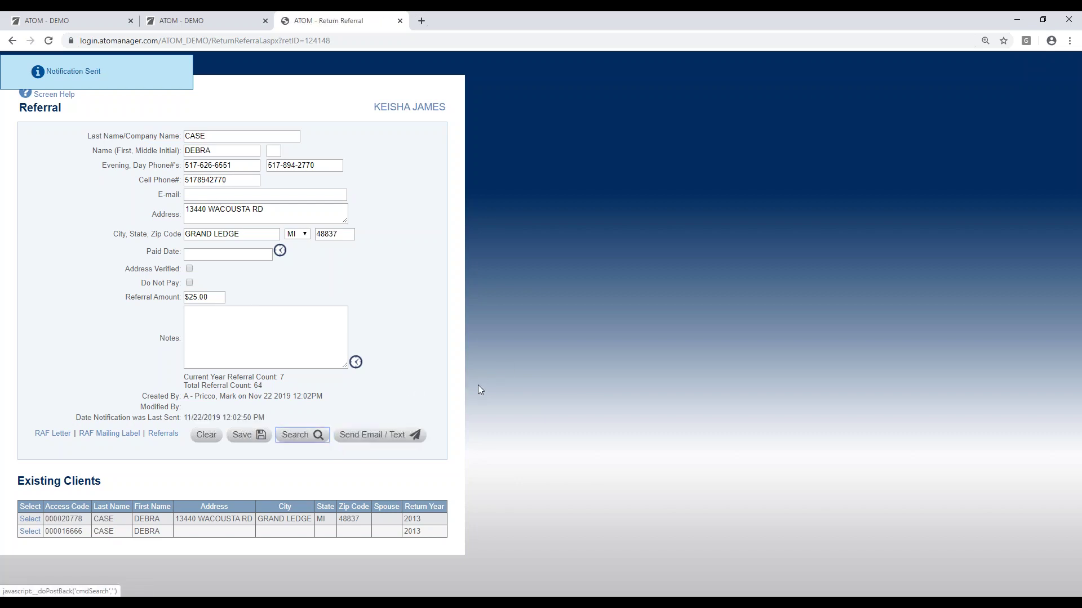
left_click(53, 434)
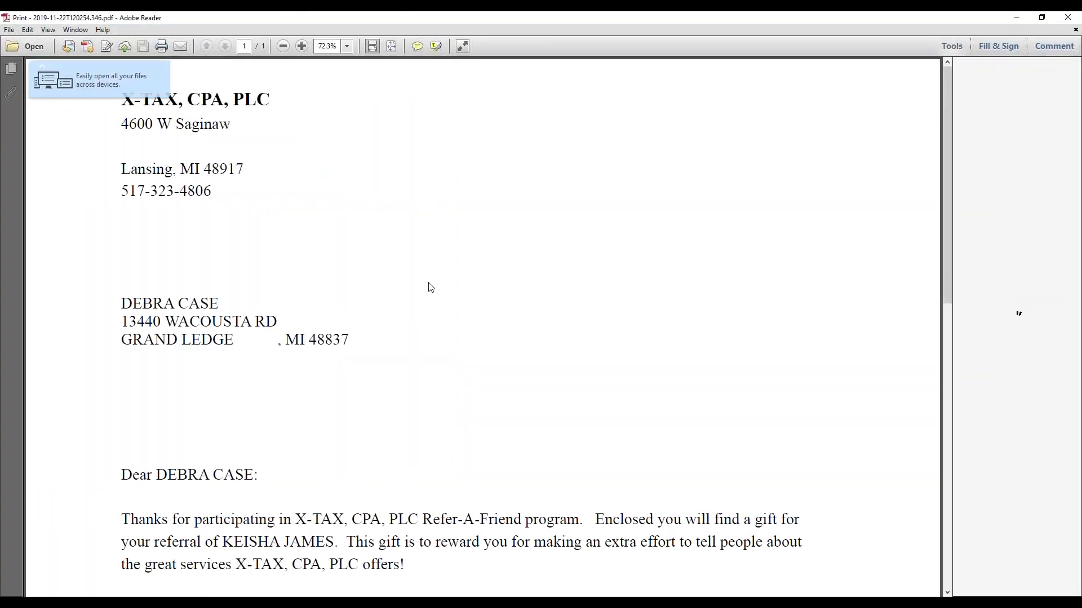
Step: Read through the Refer-A-Friend thank-you letter PDF, then close Adobe Reader
scroll(248, 285, "down", 4)
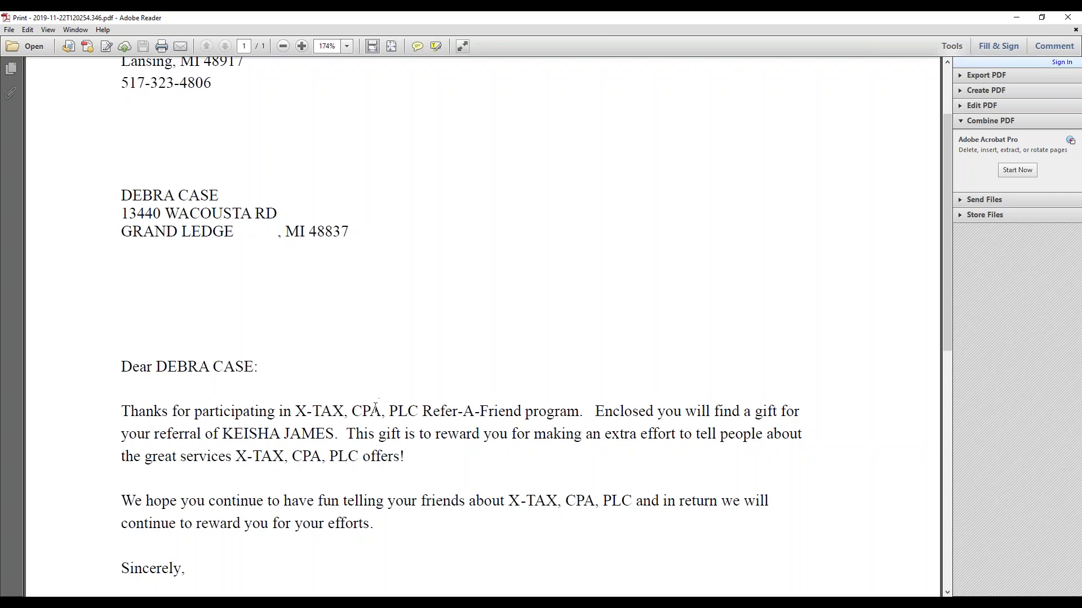
left_click(1068, 17)
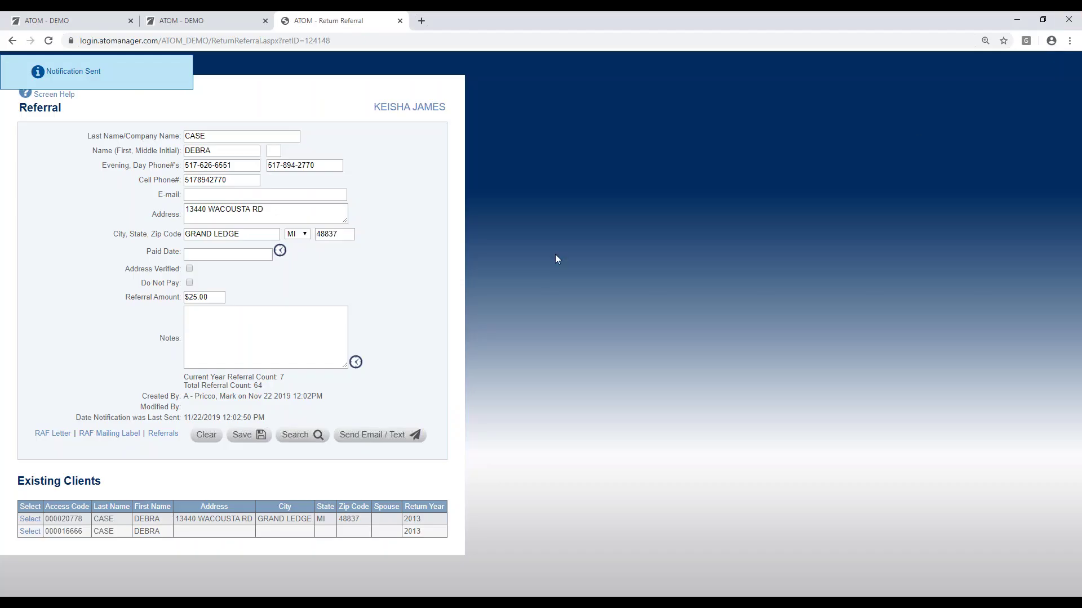
Step: Close the Return Referral tab and open the referrer's record listing all 65 referred clients
left_click(400, 21)
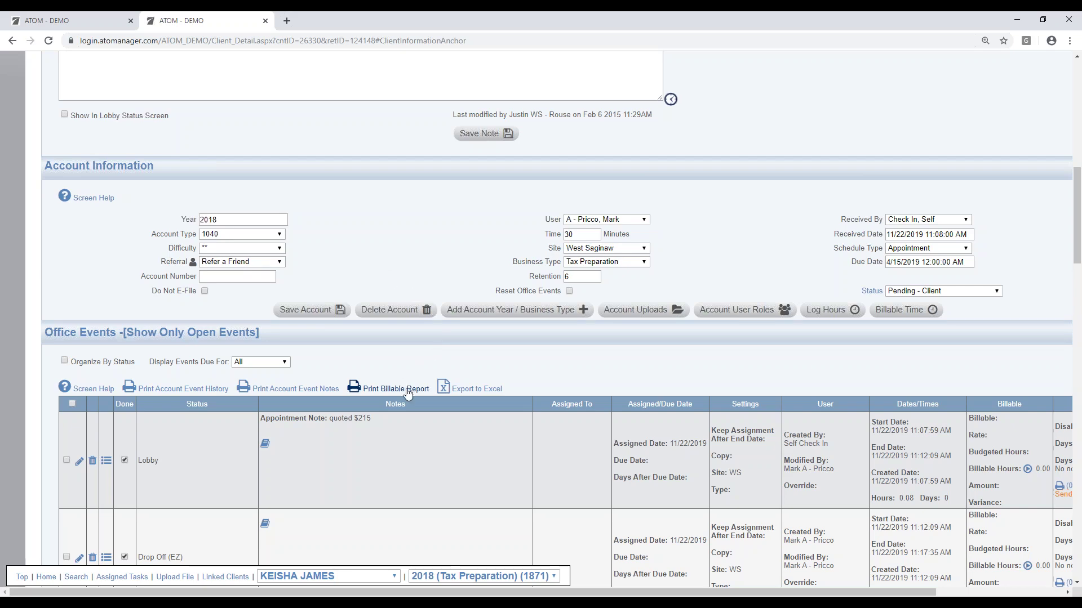
scroll(404, 397, "down", 1)
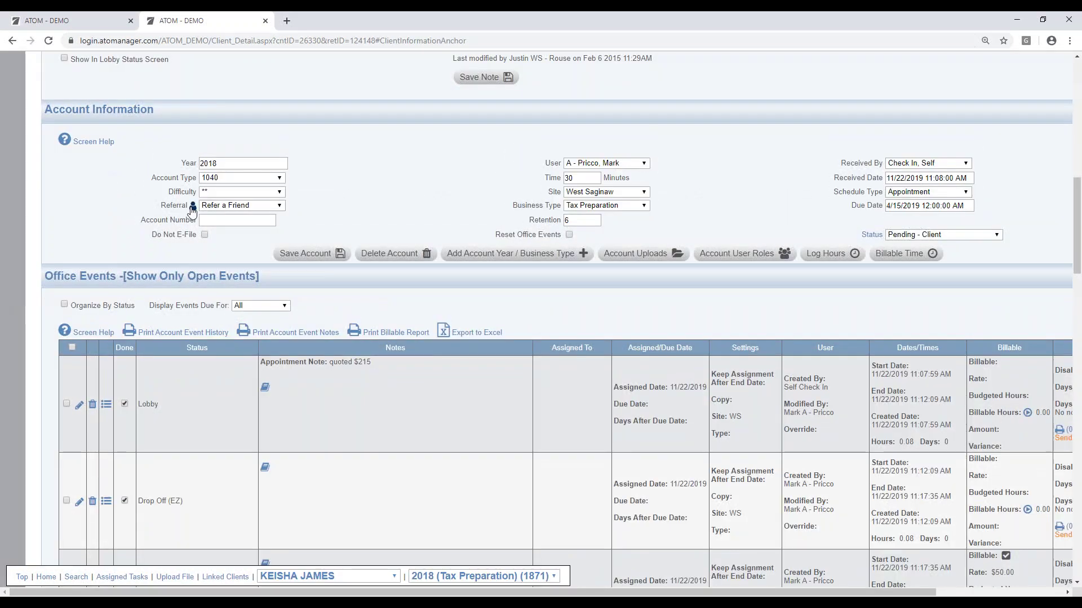
left_click(193, 205)
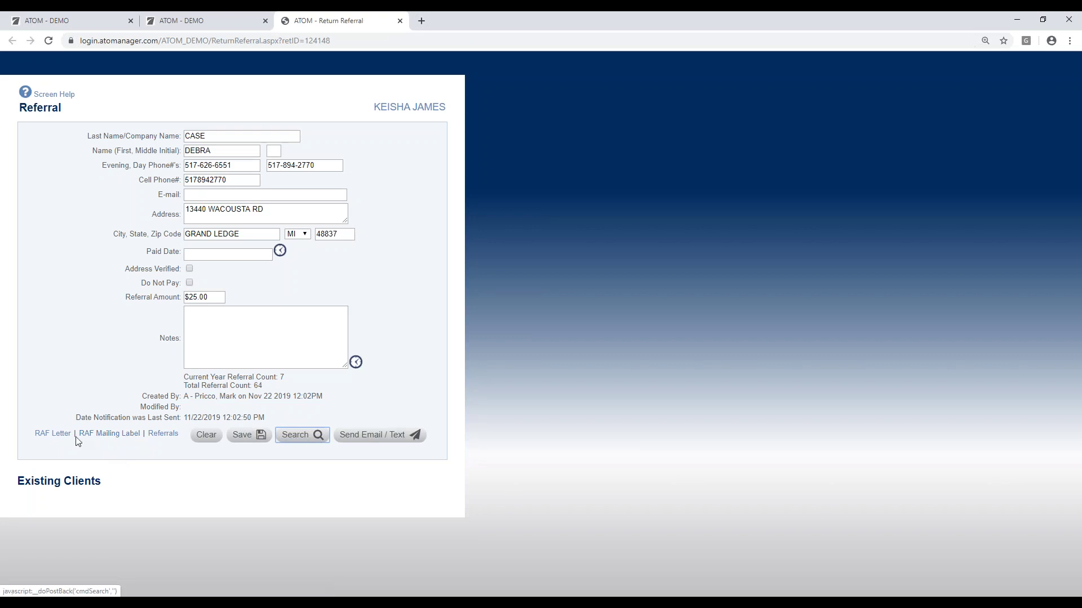
left_click(164, 435)
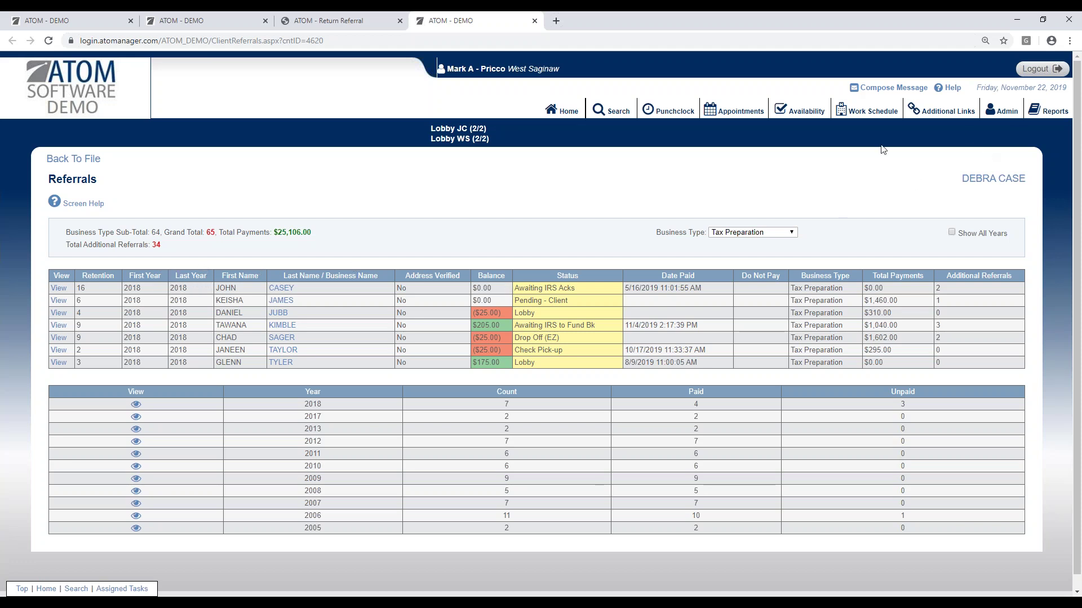
Step: From Home, open the newest portal message about the uploaded w2 document, then start a new tab
left_click(568, 114)
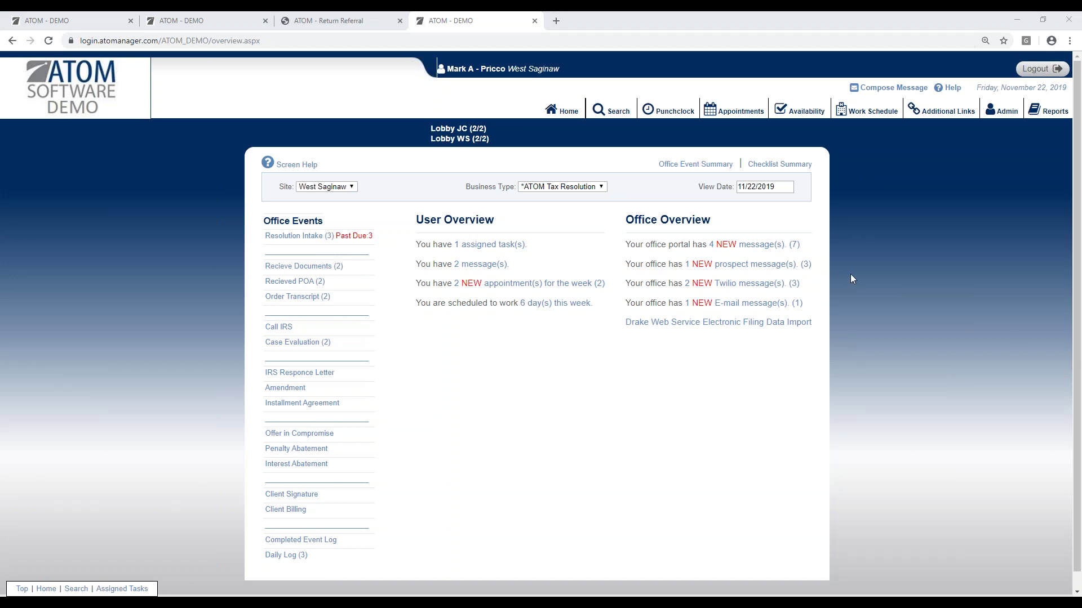
left_click(735, 249)
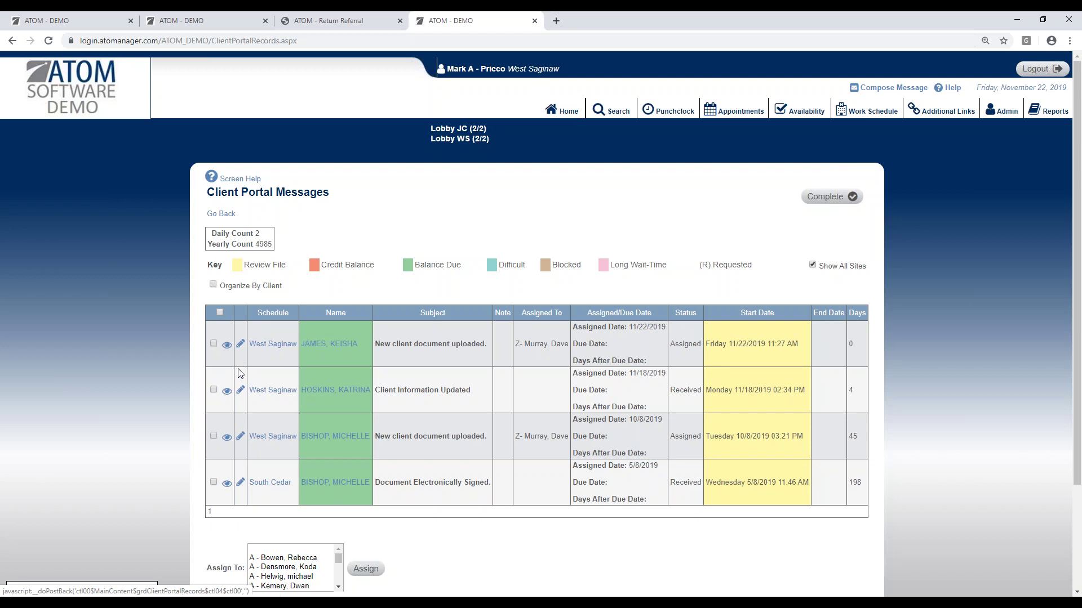
left_click(226, 345)
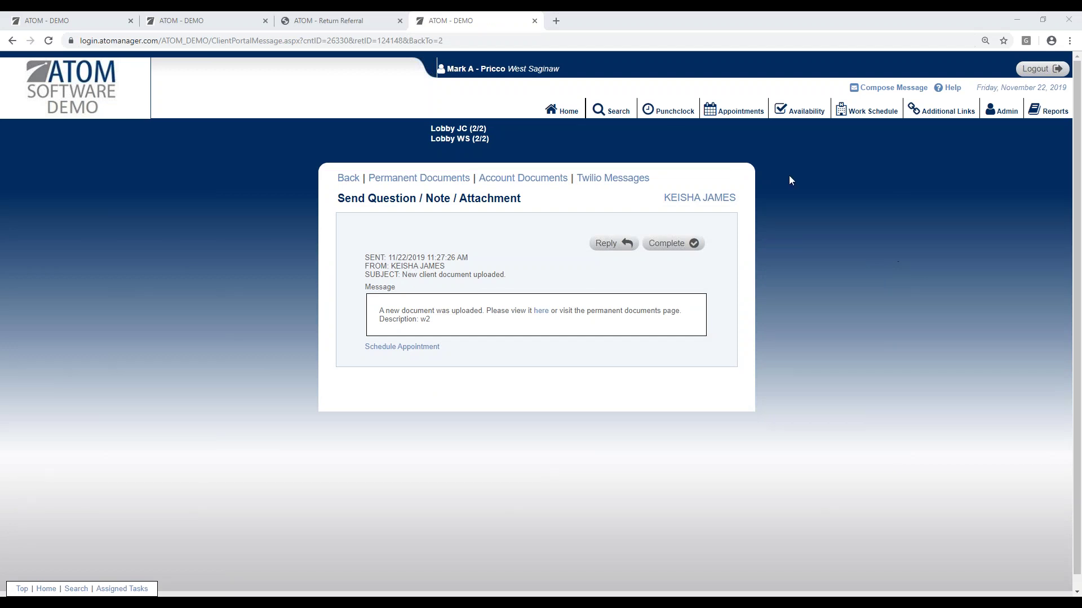
left_click(556, 21)
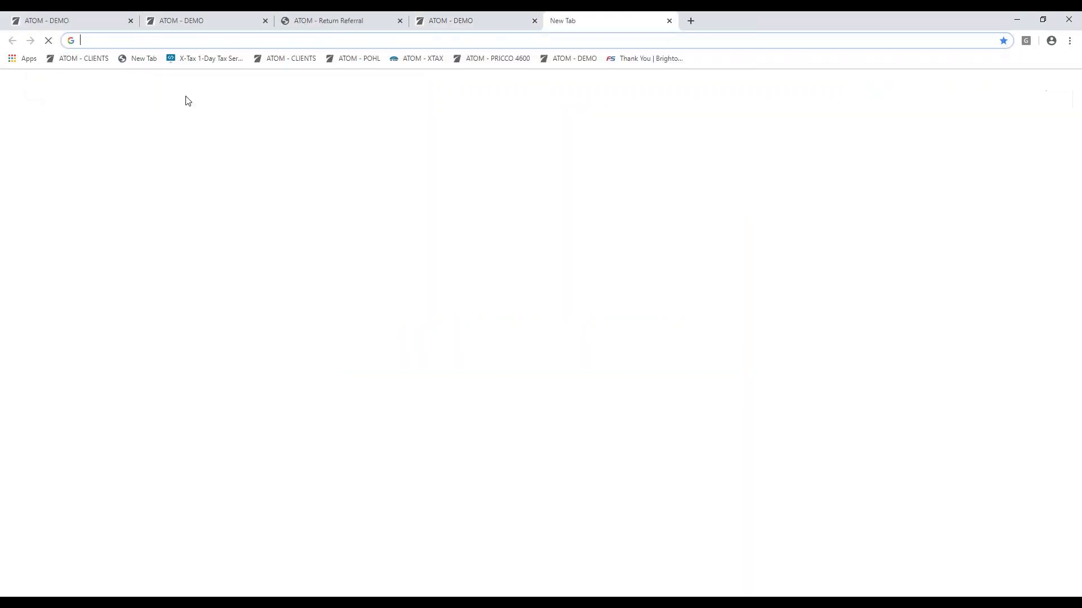
Step: Load x-tax.com in the new tab, then close that tab again
type("x")
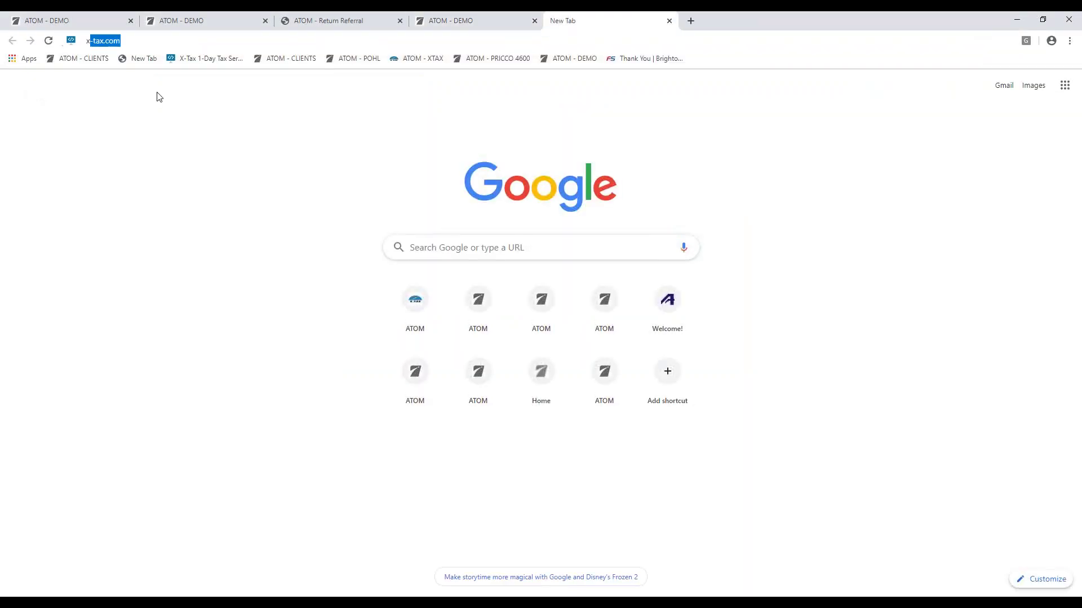
key("Return")
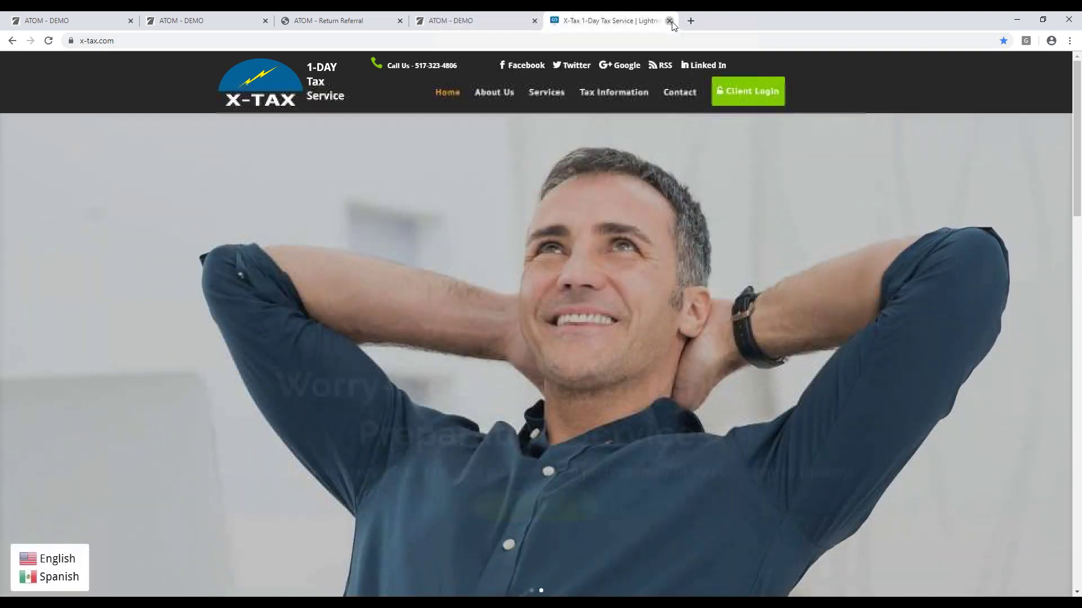
left_click(669, 21)
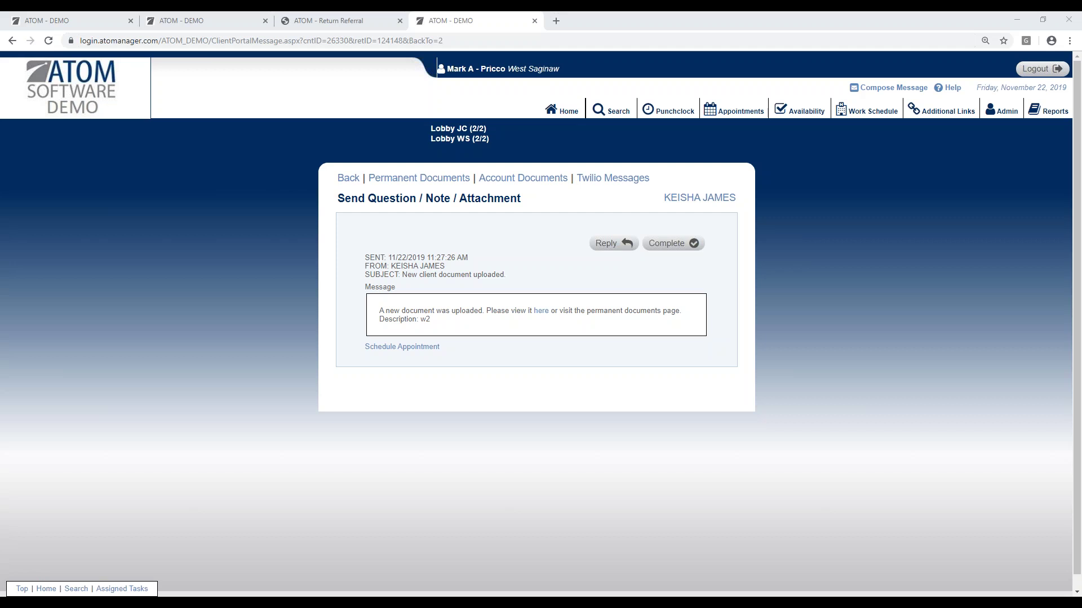
Step: Open the West Saginaw appointment schedule for Friday, November 22, 2019
left_click(739, 110)
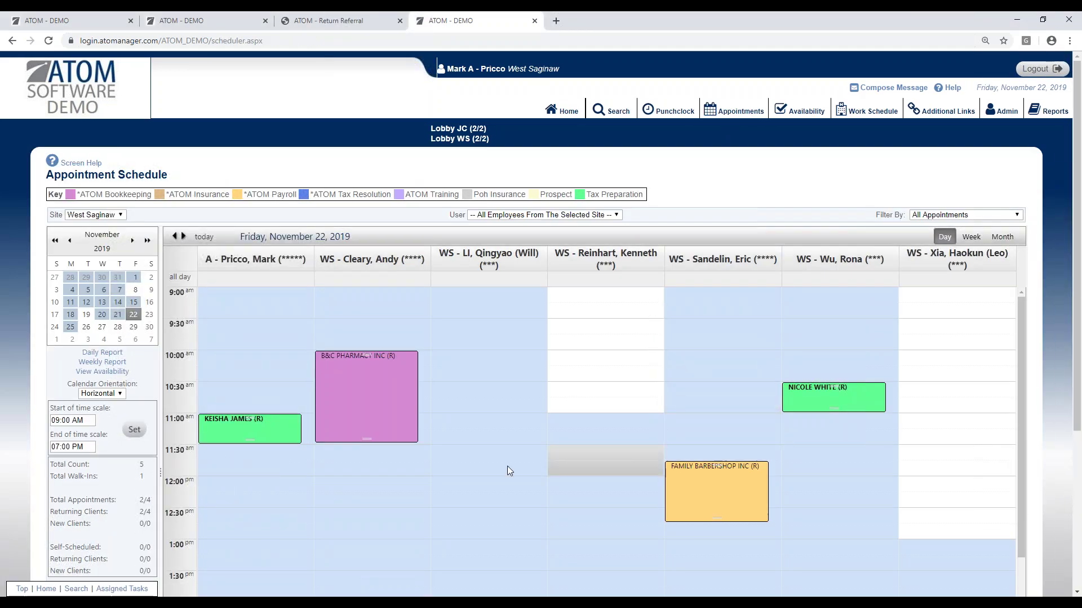
Step: Look over the November 22 appointments and walk-ins, then go back to Home
scroll(446, 491, "down", 4)
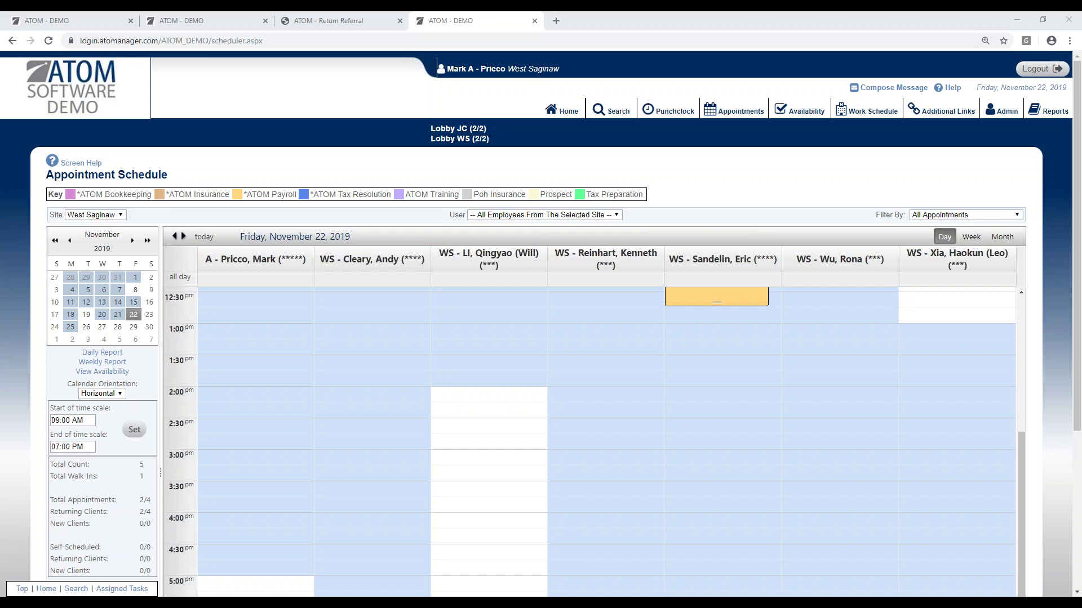
left_click(563, 111)
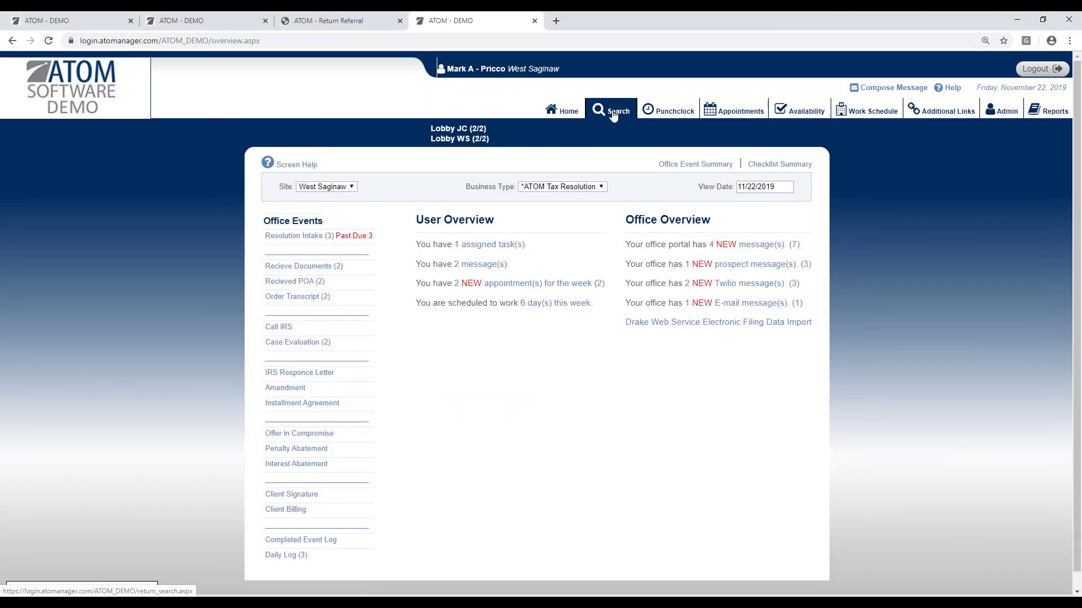
Step: Search clients by last name 'b&c'
left_click(611, 111)
left_click(257, 254)
type("b&c")
key("Return")
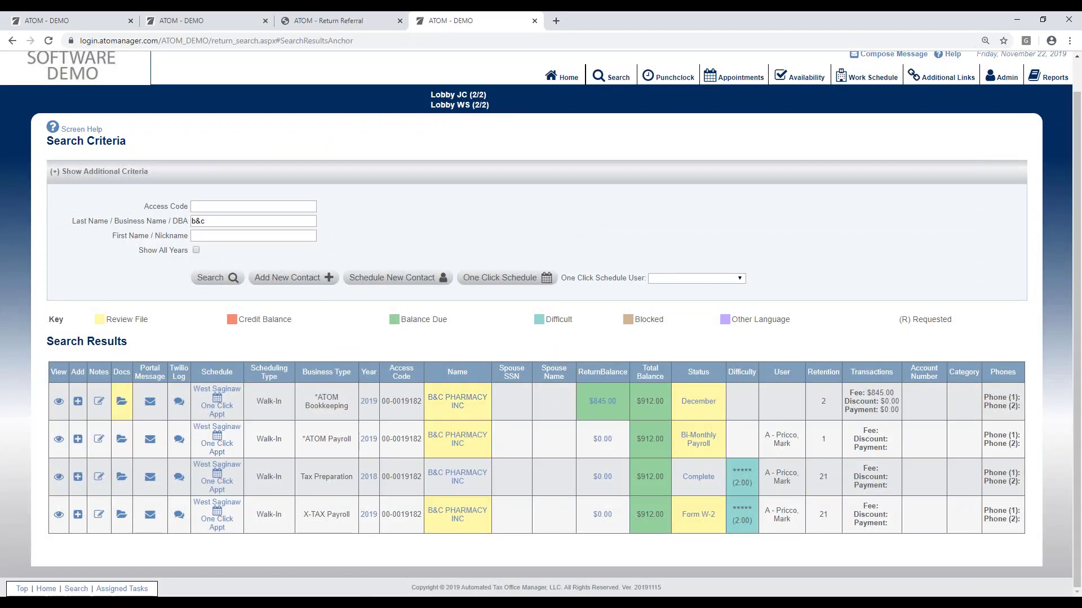
Step: Open B&C Pharmacy's 2019 ATOM Payroll file and list its Bi-Monthly Payroll office events
left_click(59, 439)
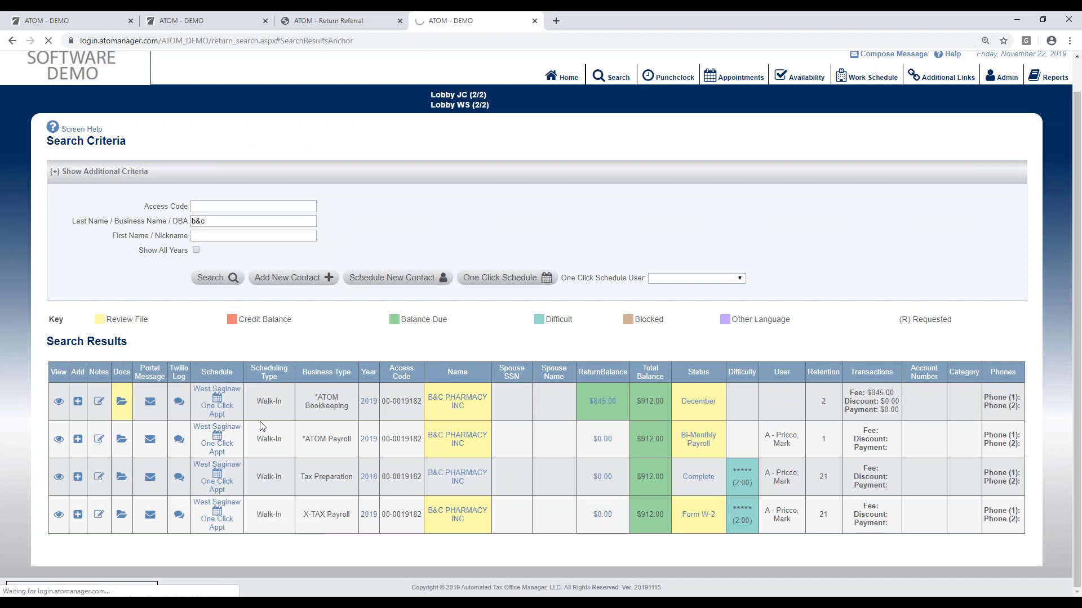
scroll(349, 451, "down", 6)
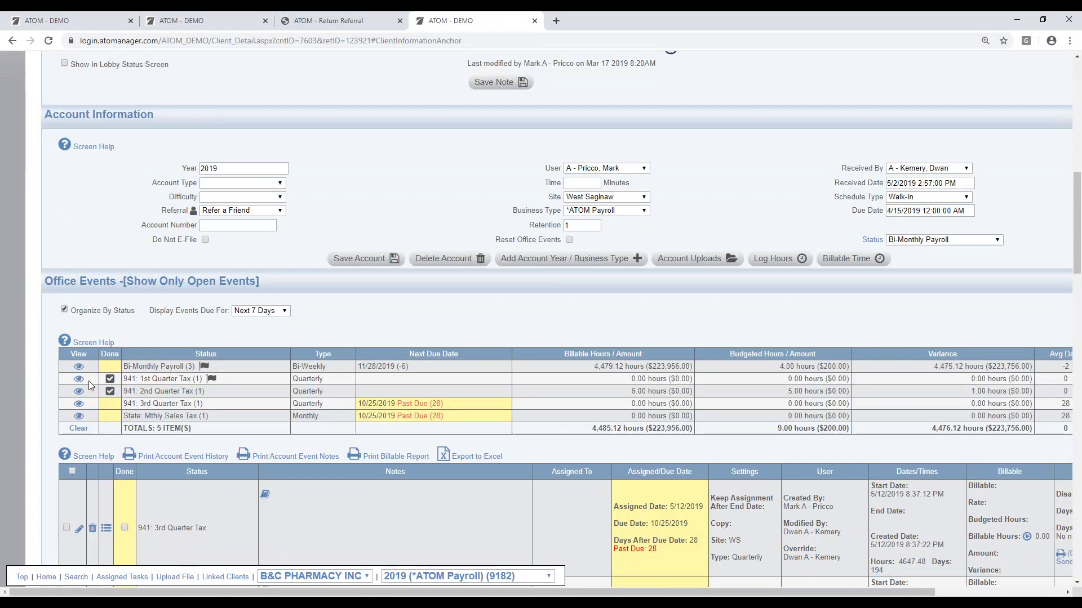
left_click(89, 381)
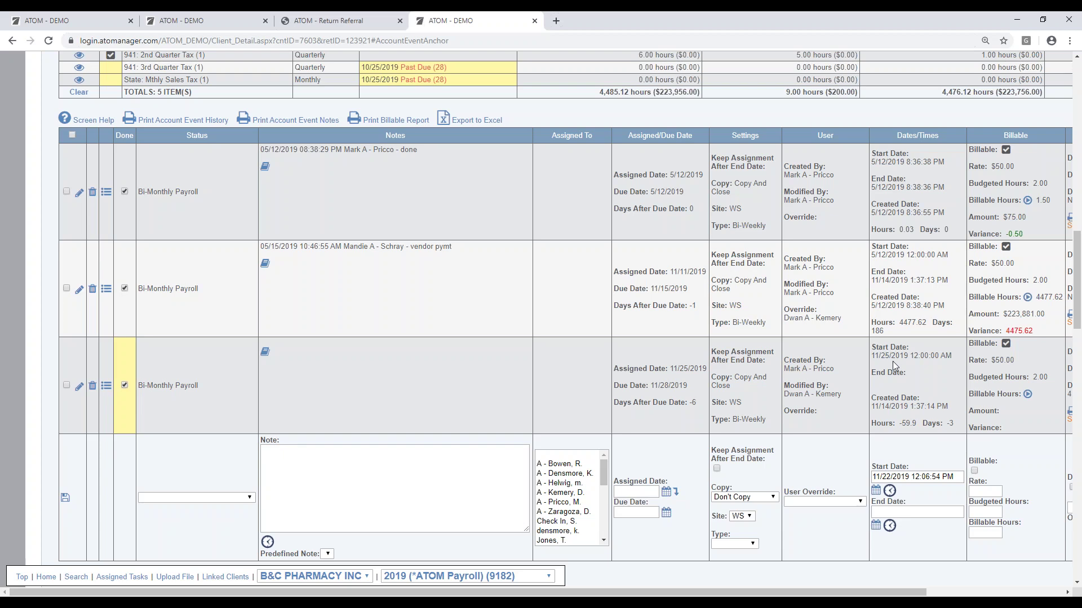
scroll(867, 377, "down", 2)
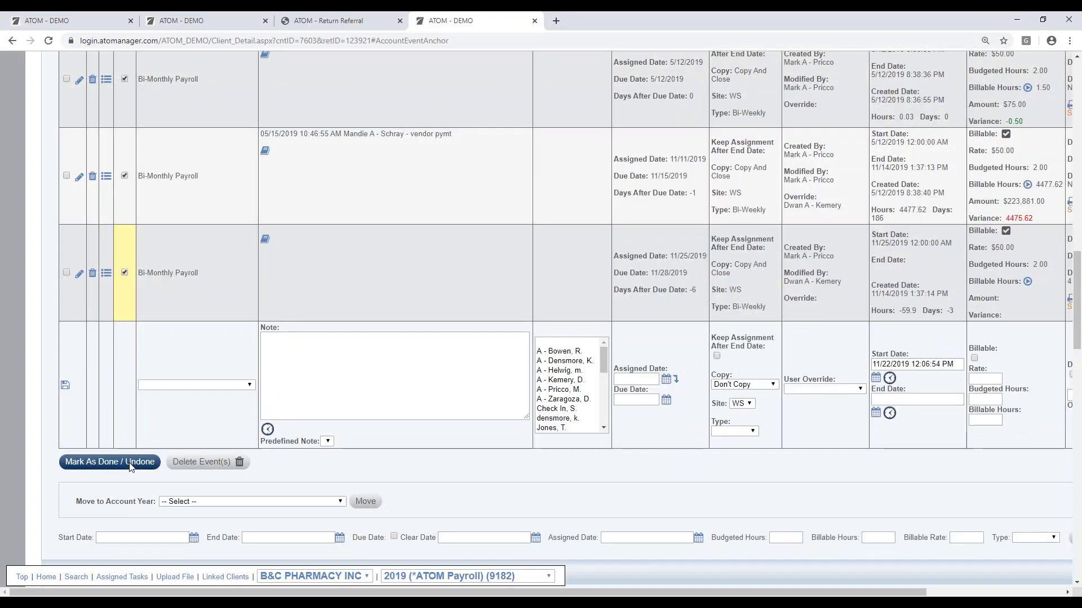
Step: Mark the Bi-Monthly Payroll event done, then view the 941 3rd Quarter and State Sales Tax events
left_click(130, 467)
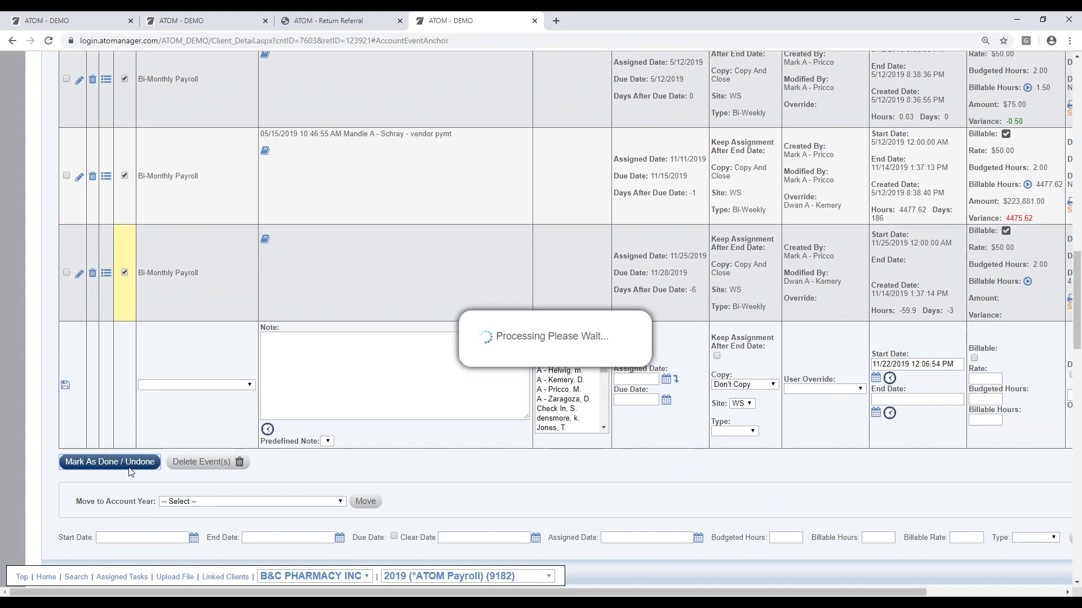
scroll(216, 276, "up", 5)
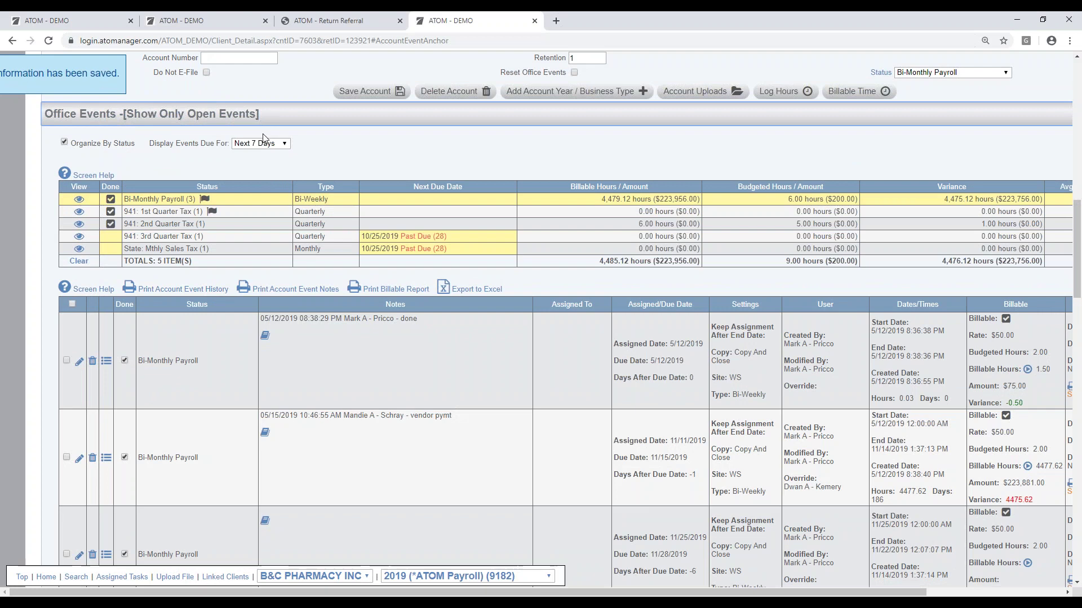
left_click(293, 233)
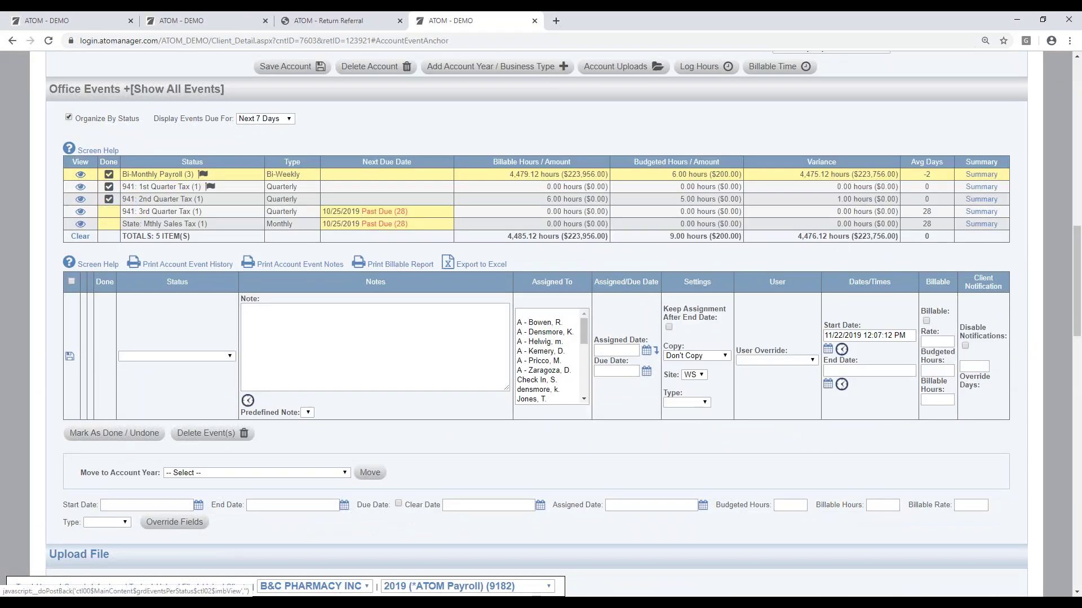
left_click(143, 225)
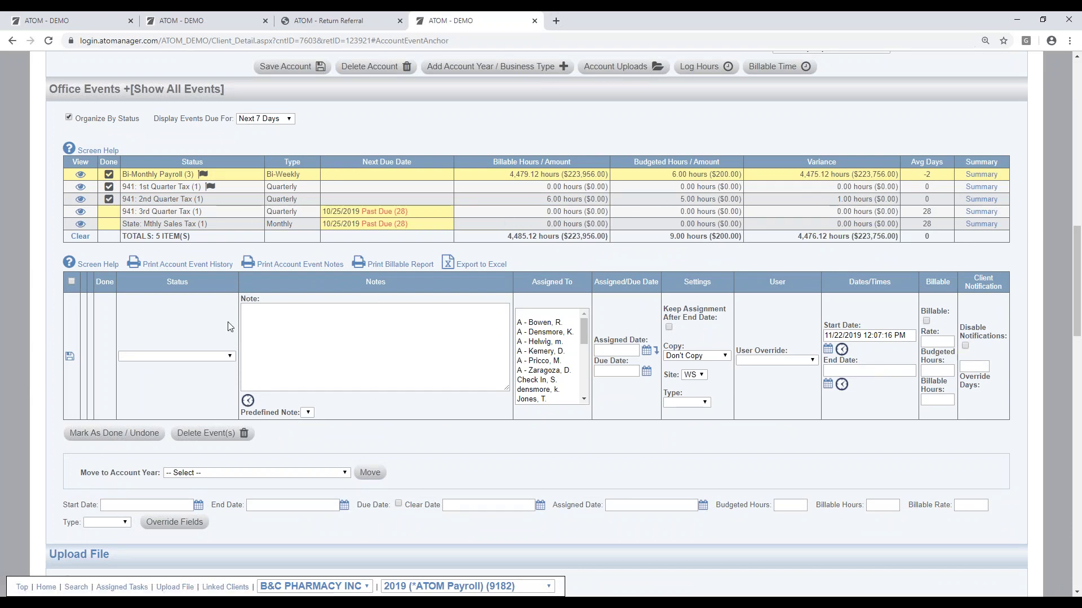
Step: Scroll up the B&C Pharmacy file to its Contact Information section
scroll(257, 363, "up", 2)
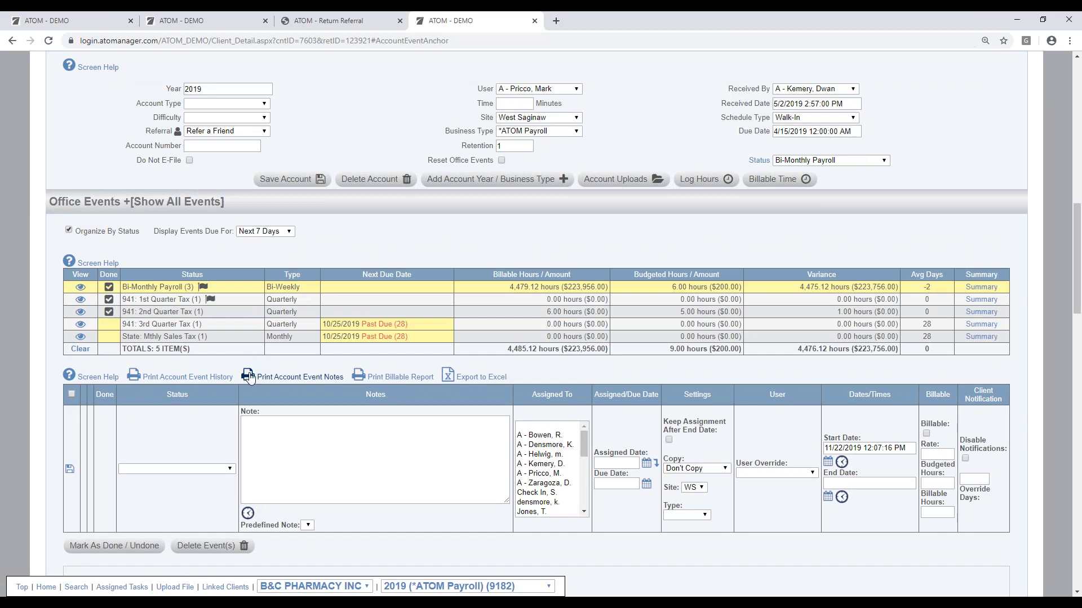
scroll(262, 395, "up", 2)
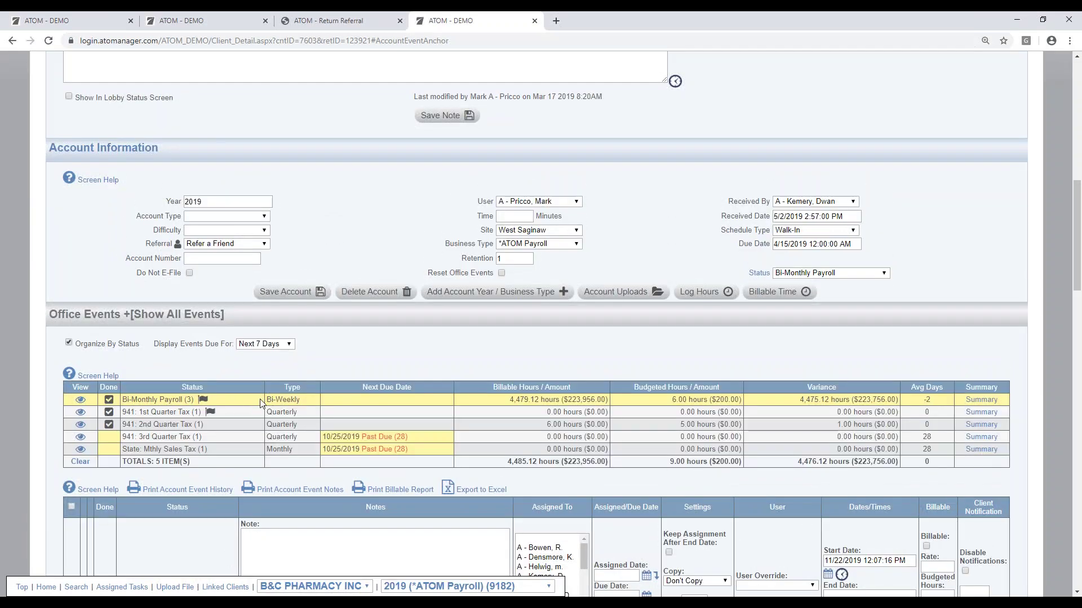
scroll(268, 426, "down", 1)
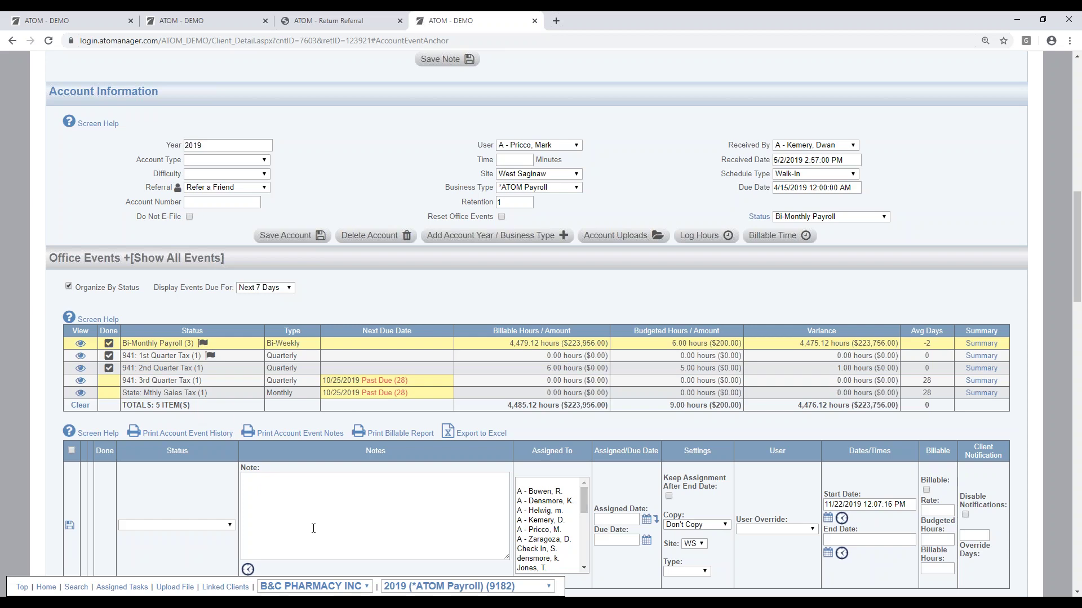
scroll(312, 526, "down", 2)
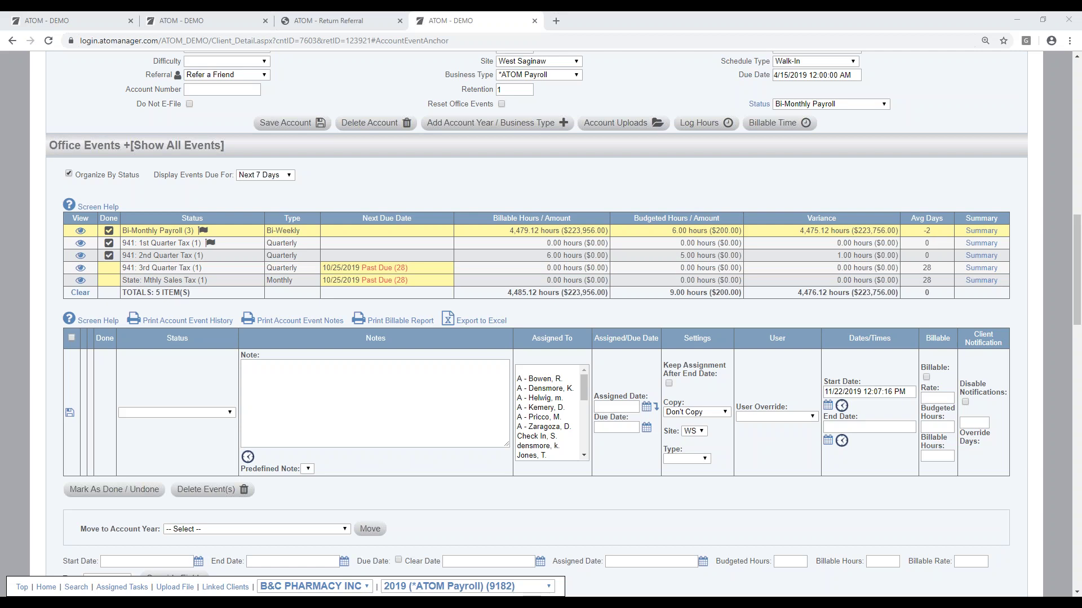
scroll(836, 332, "up", 1)
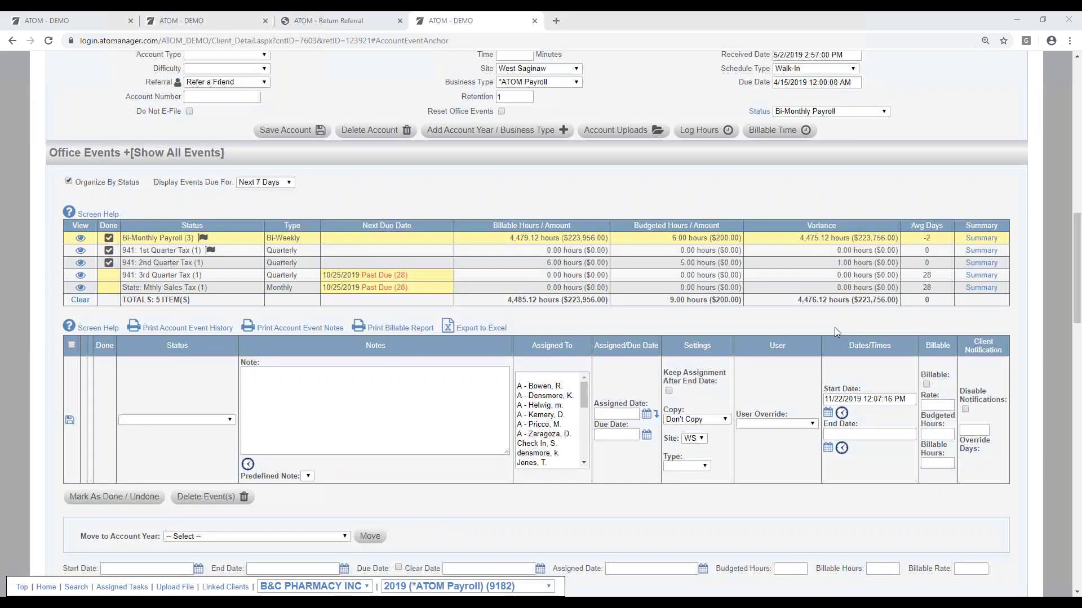
scroll(836, 331, "up", 15)
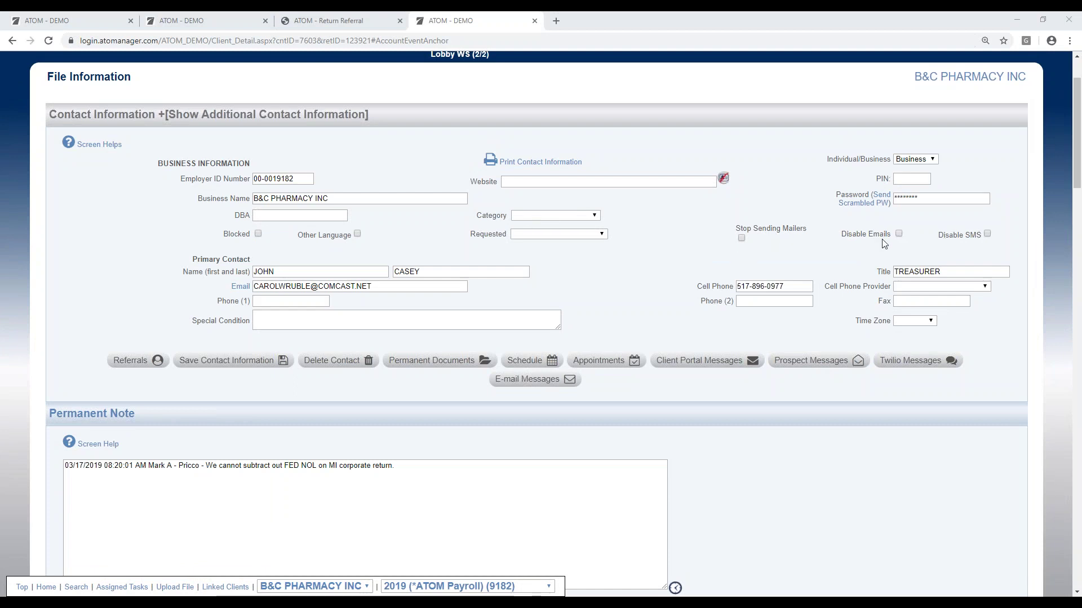
Step: Tick Disable Emails and Disable SMS for B&C Pharmacy and save the contact information
left_click(898, 234)
left_click(987, 234)
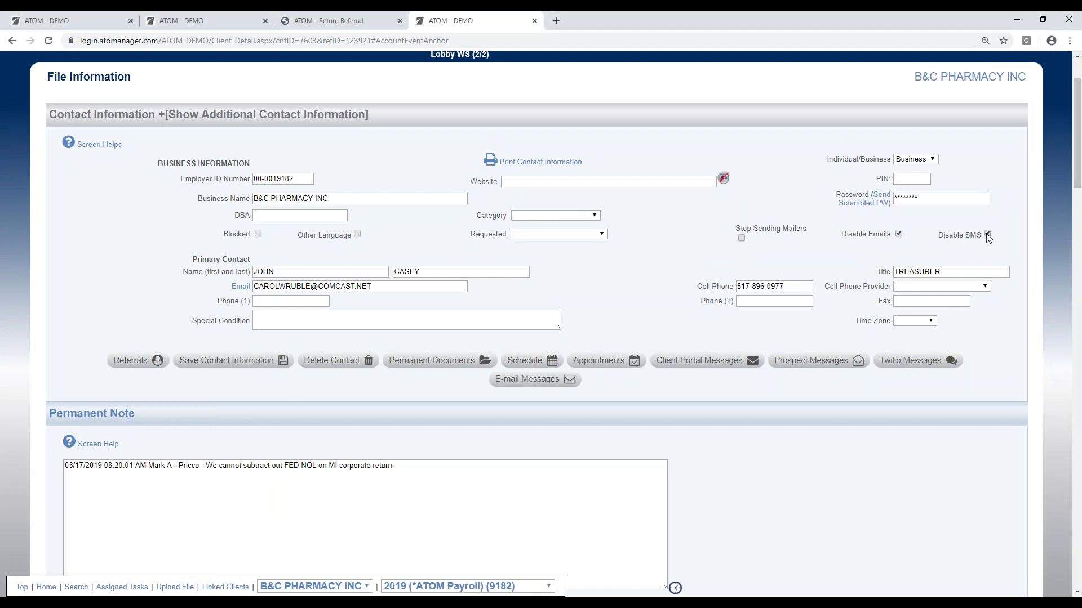
left_click(257, 366)
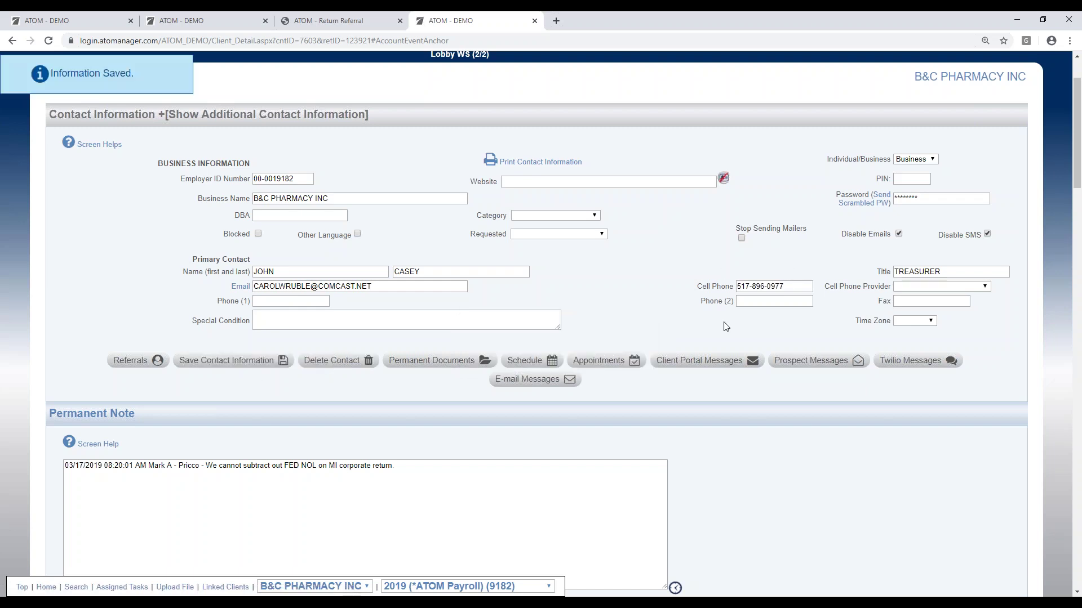
scroll(845, 242, "up", 2)
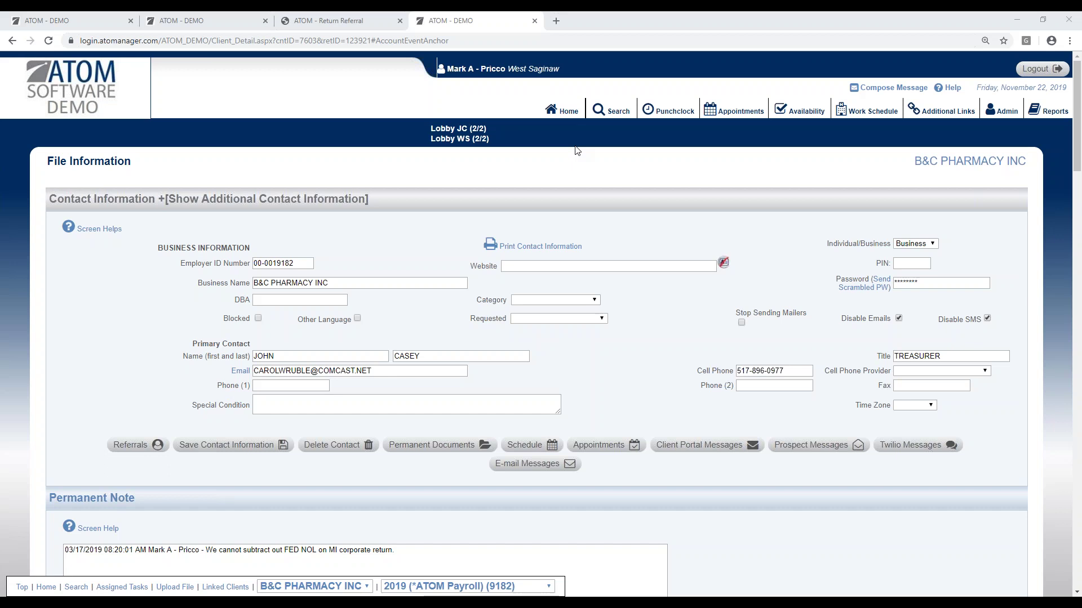
Step: Go back to the West Saginaw home overview with Business Type set to Tax Preparation
left_click(563, 111)
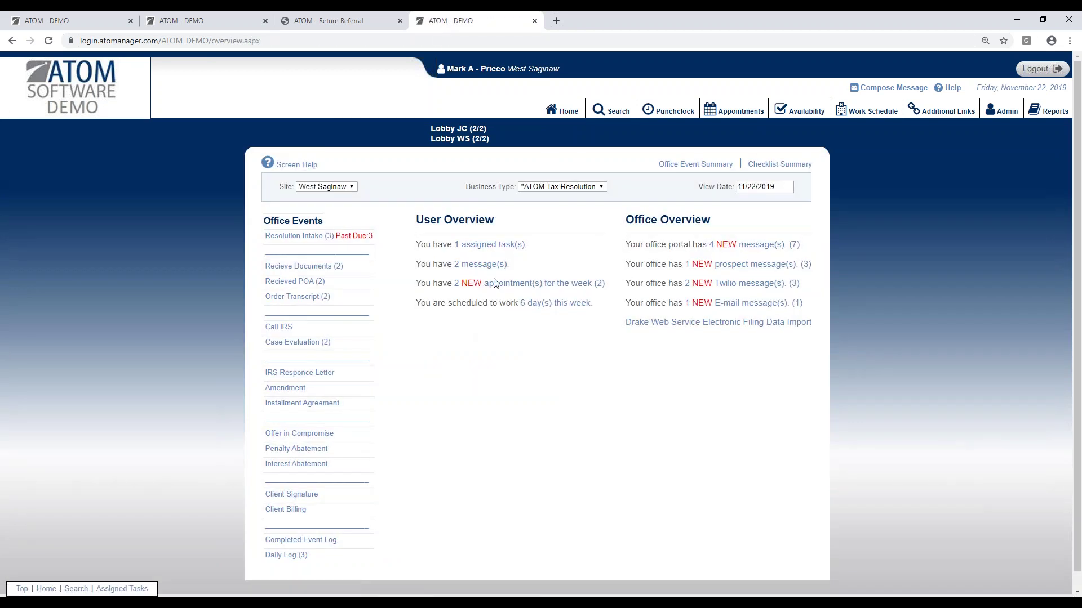
left_click(589, 189)
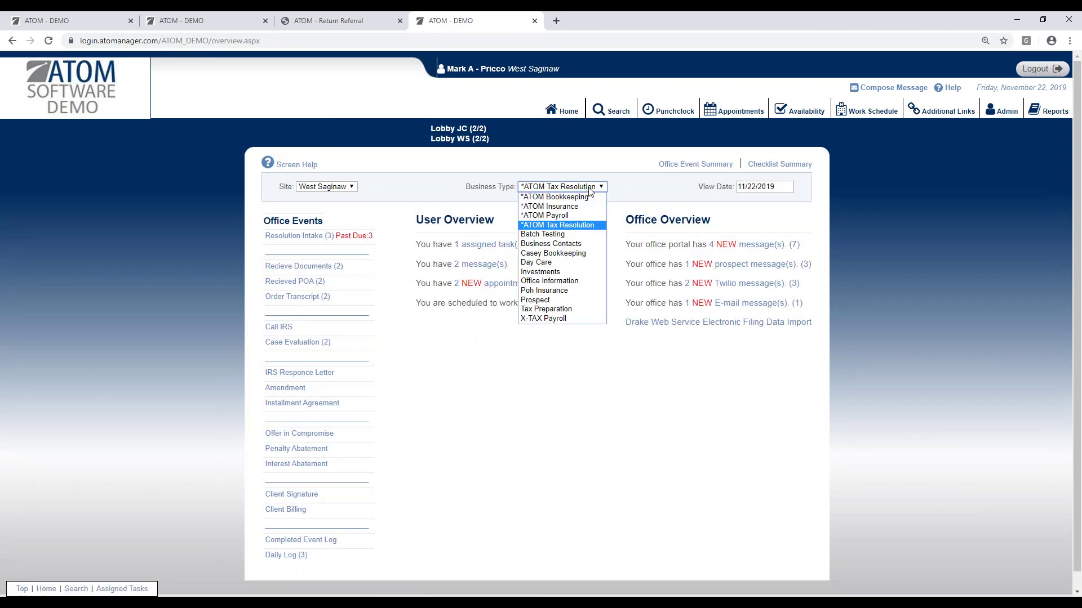
left_click(573, 311)
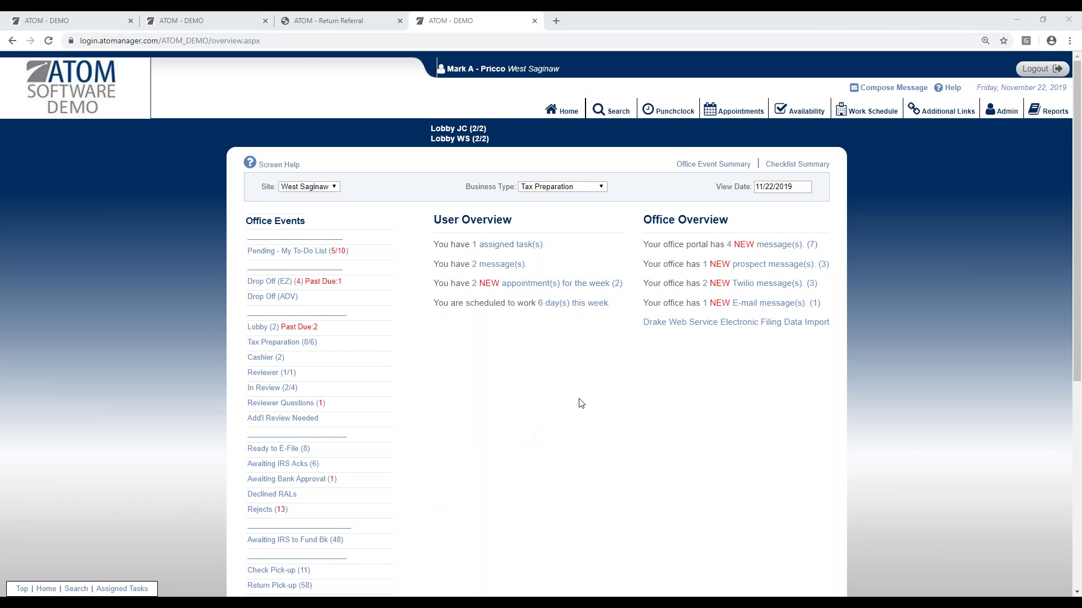
Step: Check the incoming e-mail list, then return to the West Saginaw Tax Preparation overview
left_click(747, 305)
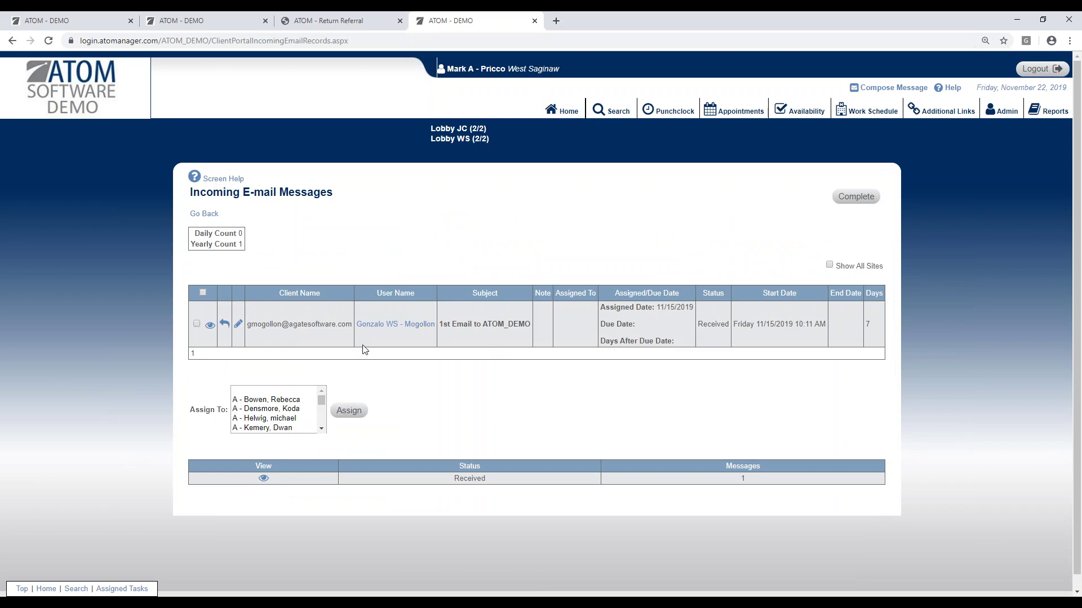
left_click(570, 113)
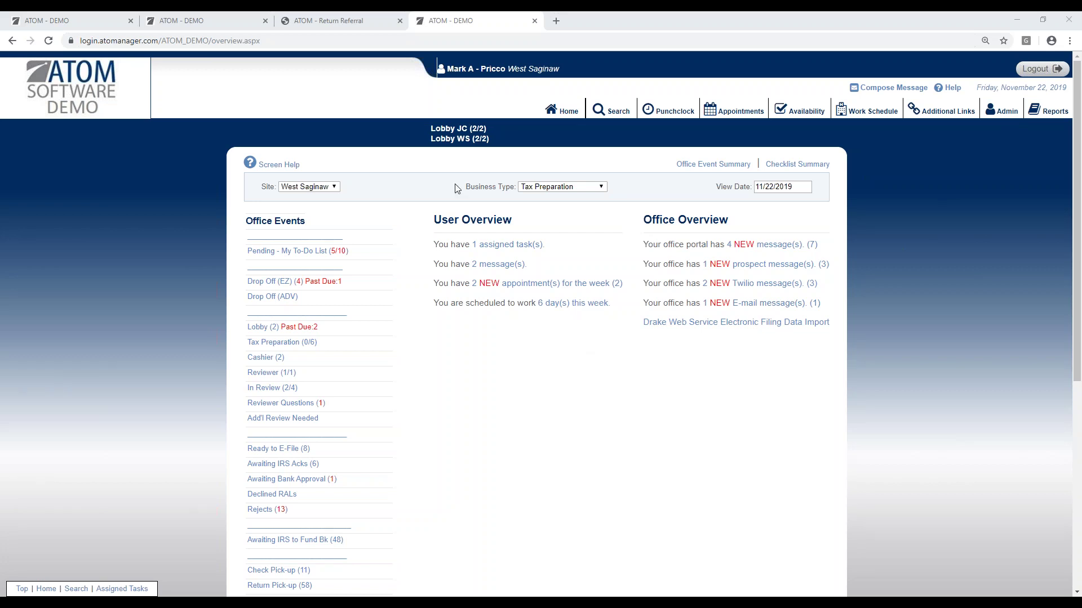
Step: Load atomanager.com in a new tab and open its Document Downloads with the contact templates
left_click(557, 24)
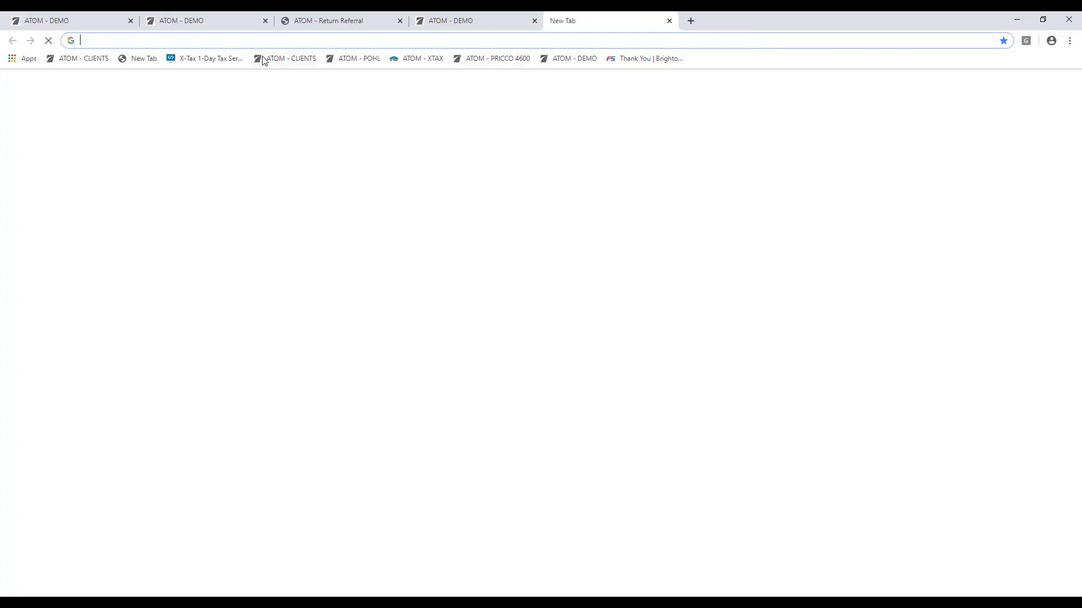
type("at")
key("Return")
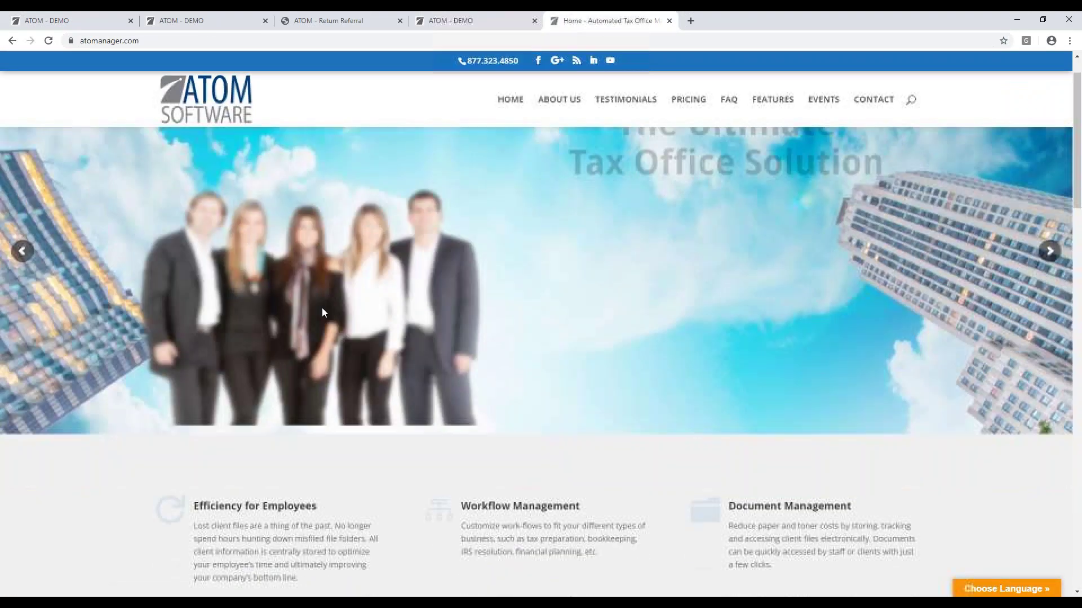
scroll(190, 410, "down", 15)
scroll(178, 415, "down", 10)
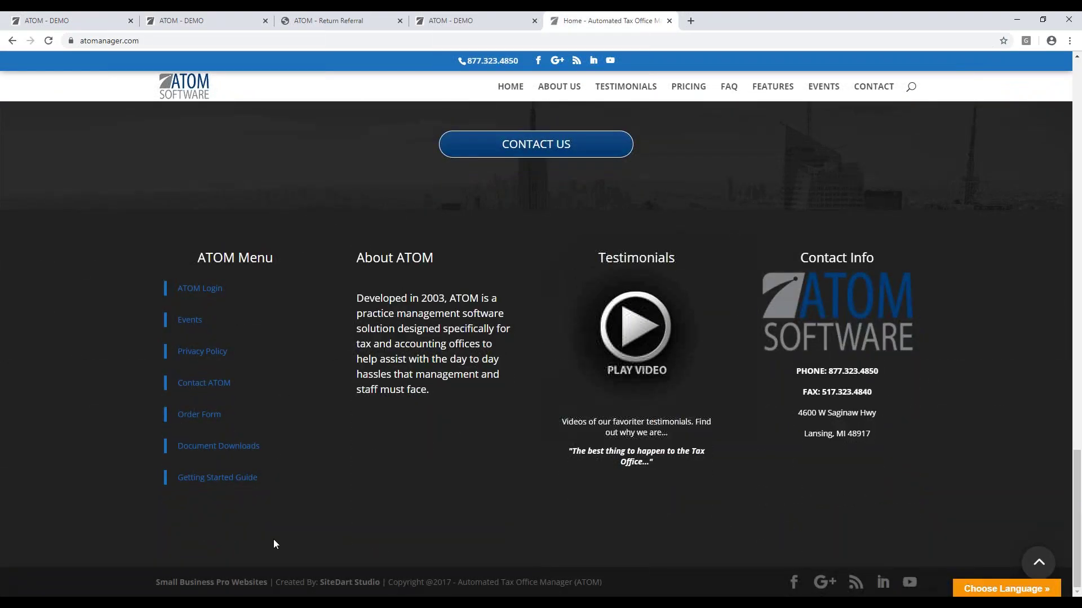
left_click(245, 448)
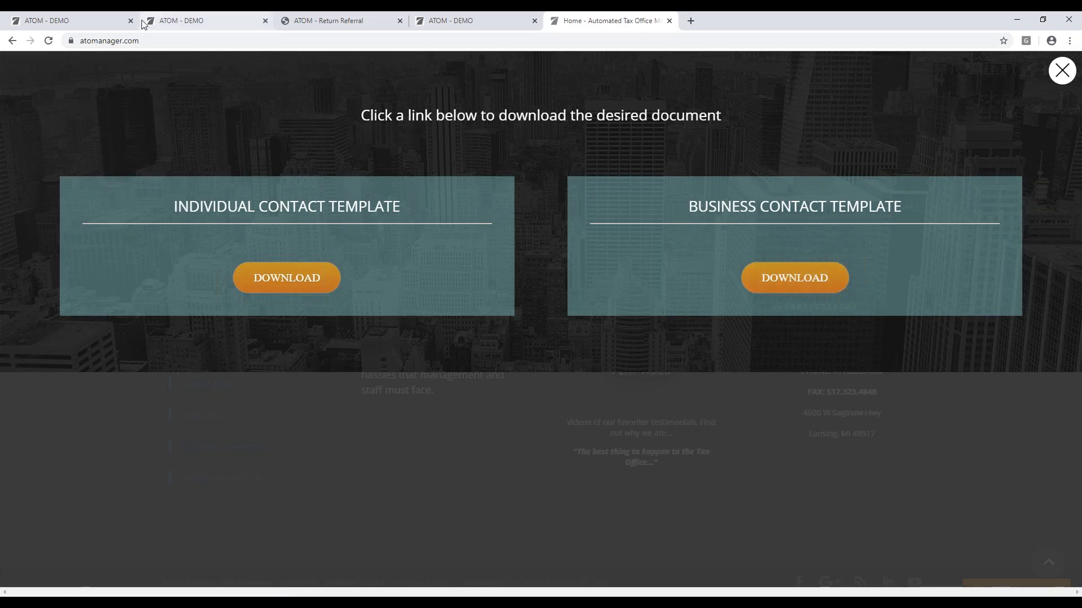
Step: Back on the ATOM demo tab, search client files for the last or business name 'b&c'
left_click(180, 20)
scroll(476, 269, "up", 3)
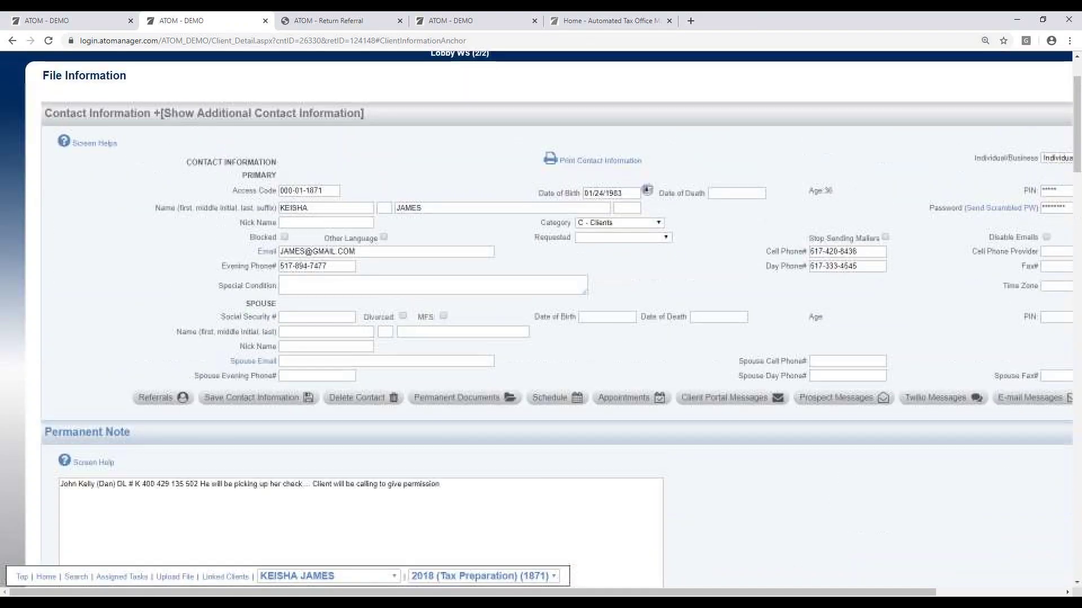
scroll(596, 185, "up", 2)
left_click(614, 111)
left_click(236, 254)
type("b&c")
key("Return")
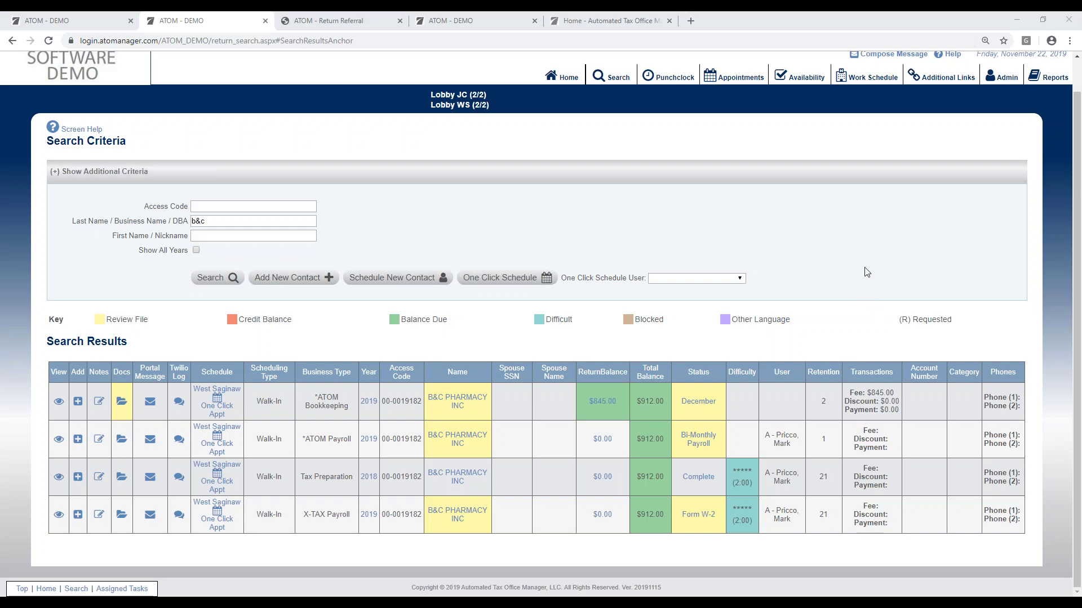
scroll(845, 310, "up", 1)
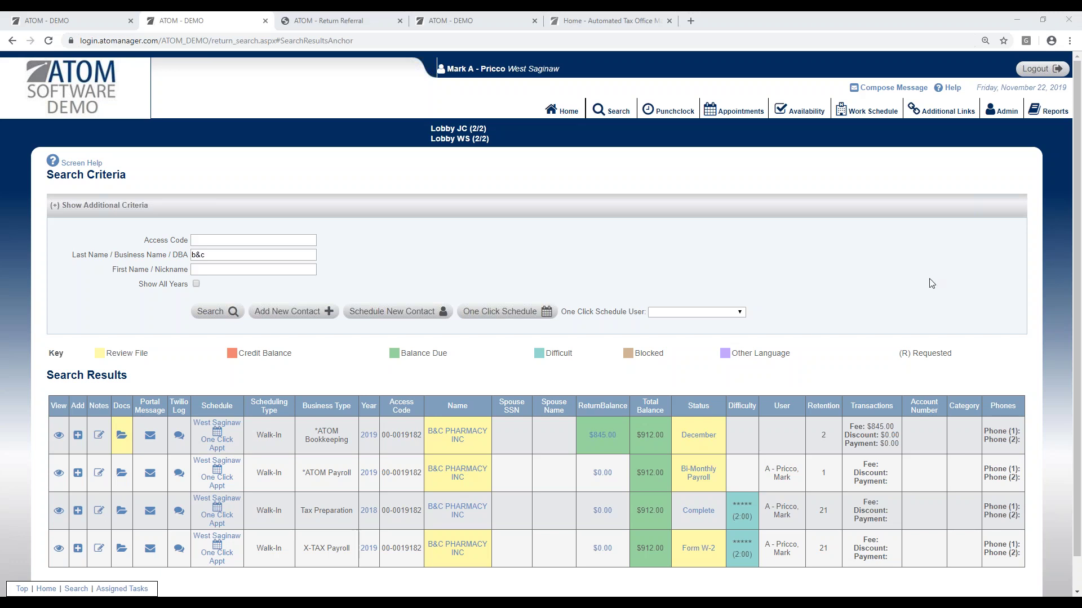
left_click(606, 118)
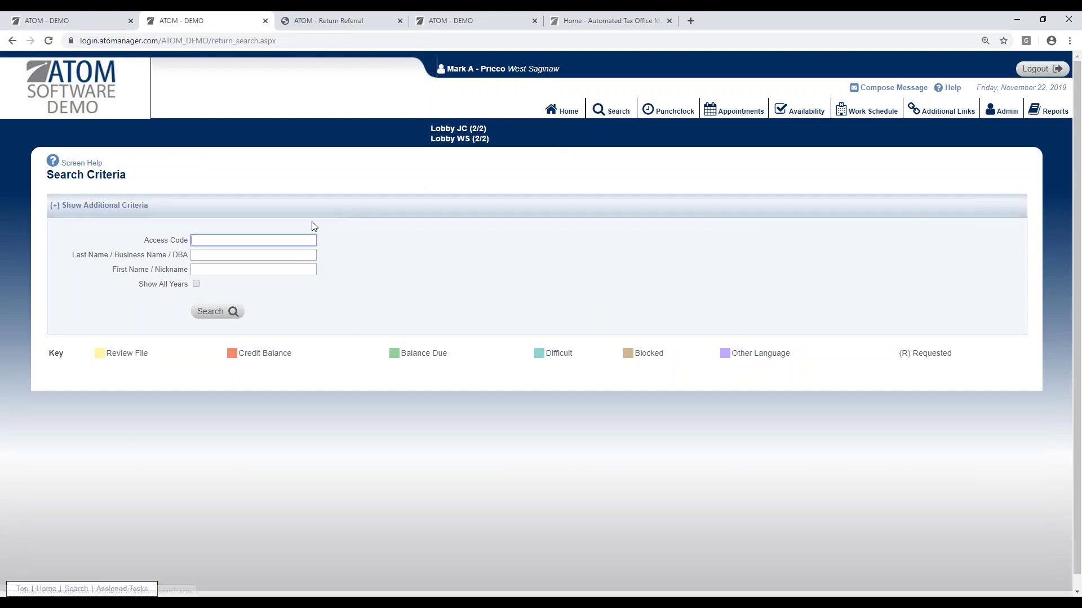
left_click(238, 257)
type("jame")
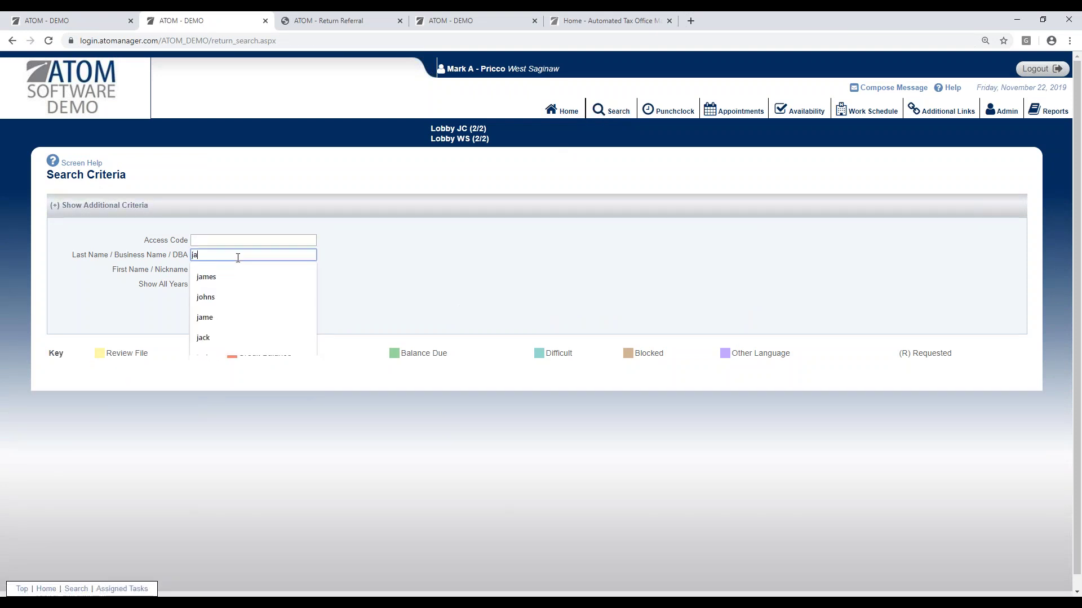
key("Tab")
type("kei")
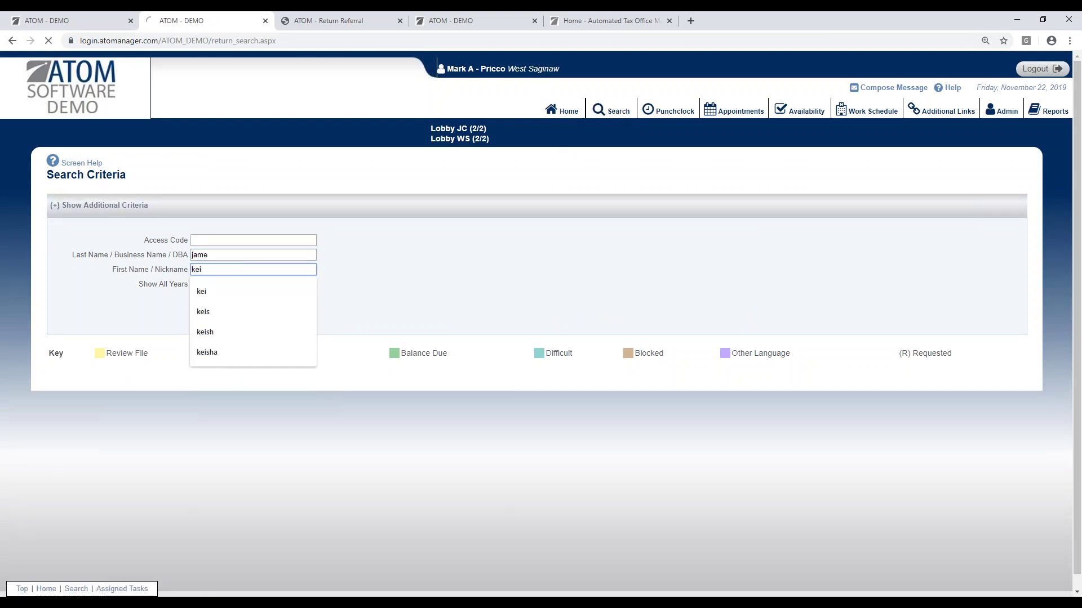
key("Return")
left_click(56, 422)
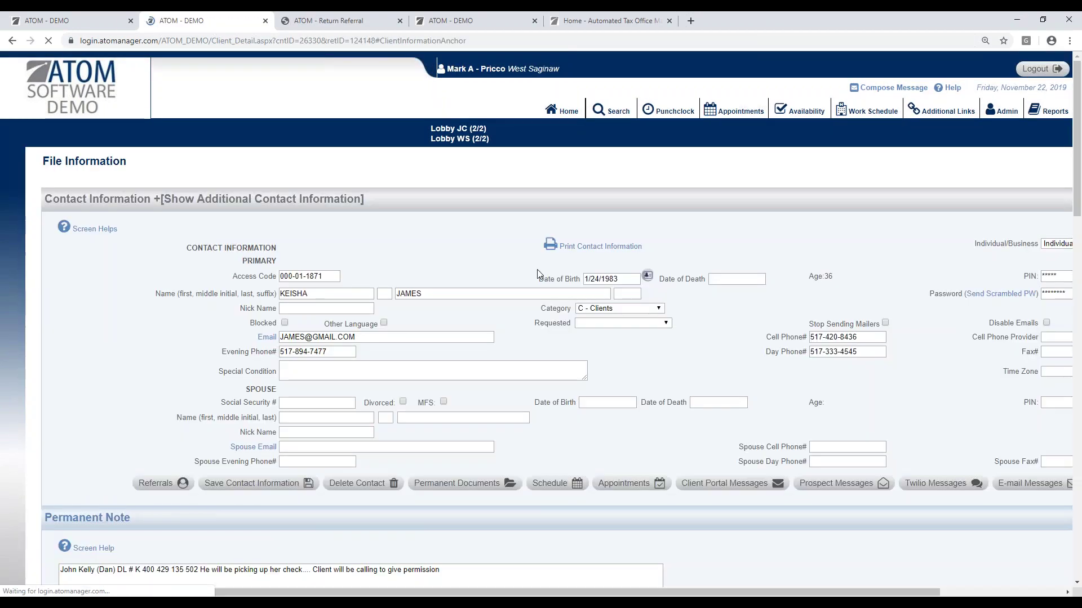
Step: Scroll through the client's file to bring the Office Events table and transactions into view
scroll(583, 330, "down", 10)
scroll(689, 417, "down", 15)
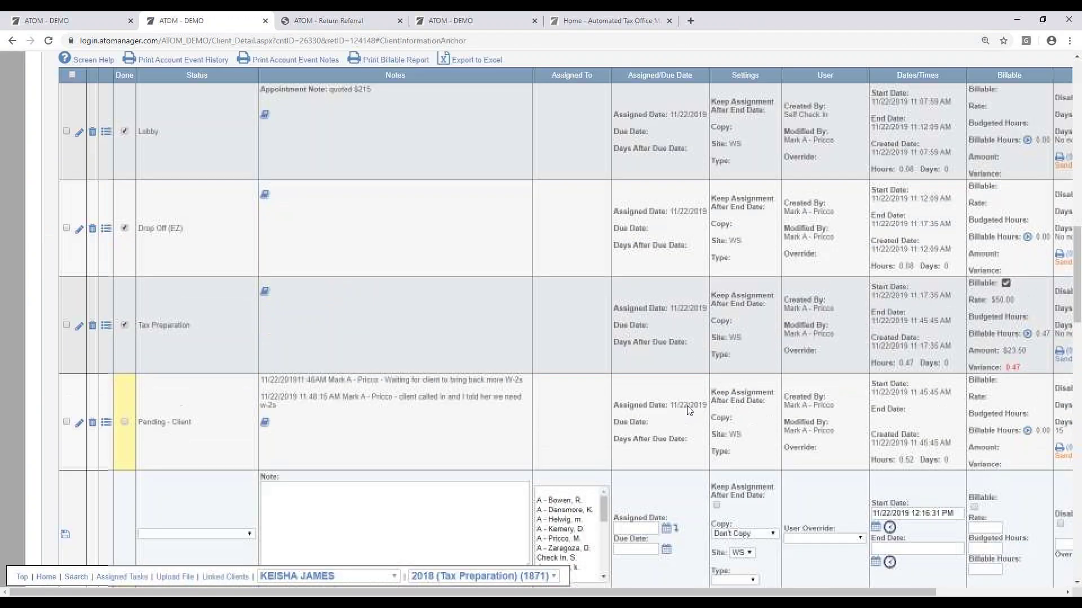
scroll(685, 404, "down", 1)
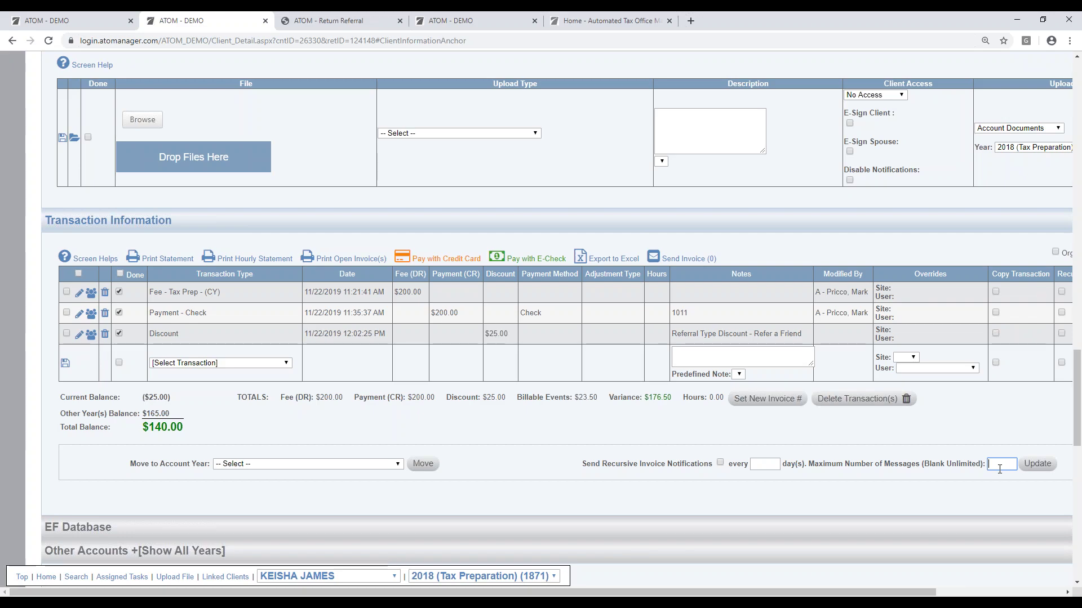
scroll(834, 483, "down", 7)
scroll(833, 484, "down", 4)
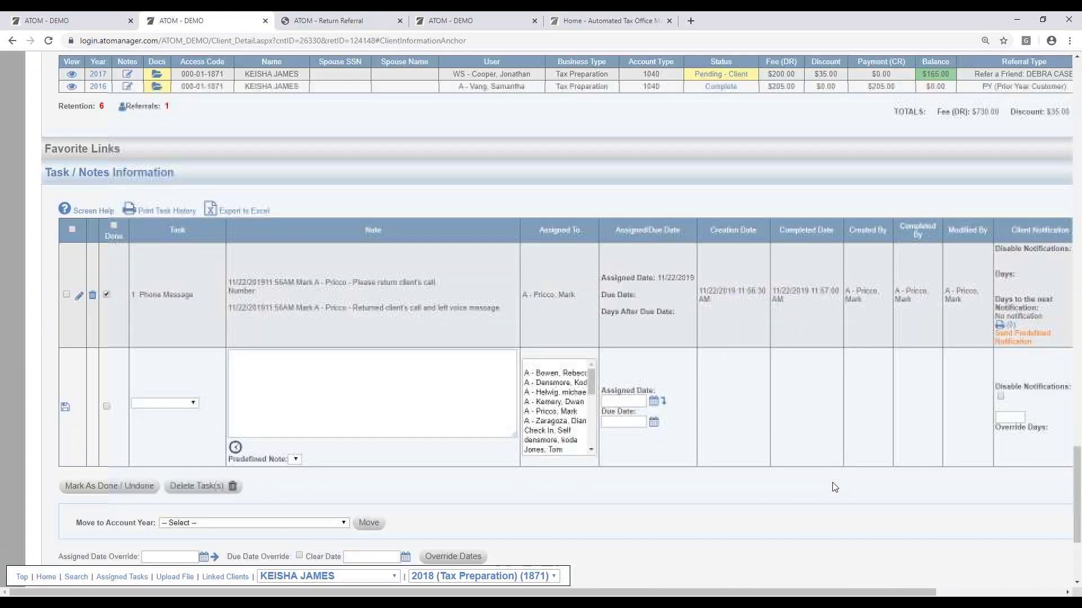
scroll(772, 459, "up", 14)
scroll(774, 459, "up", 7)
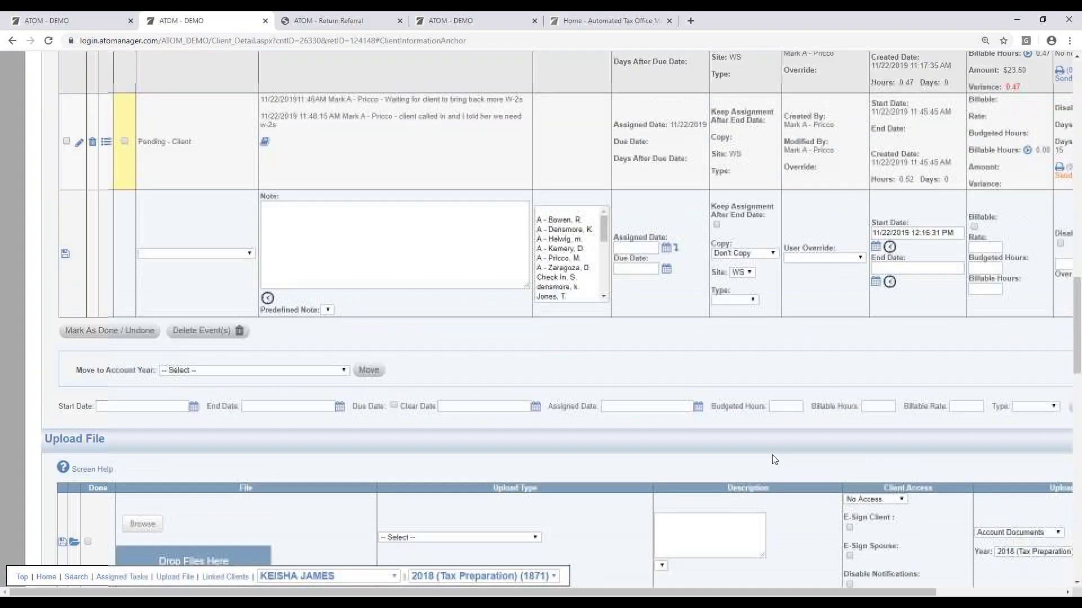
left_click_drag(453, 593, 619, 594)
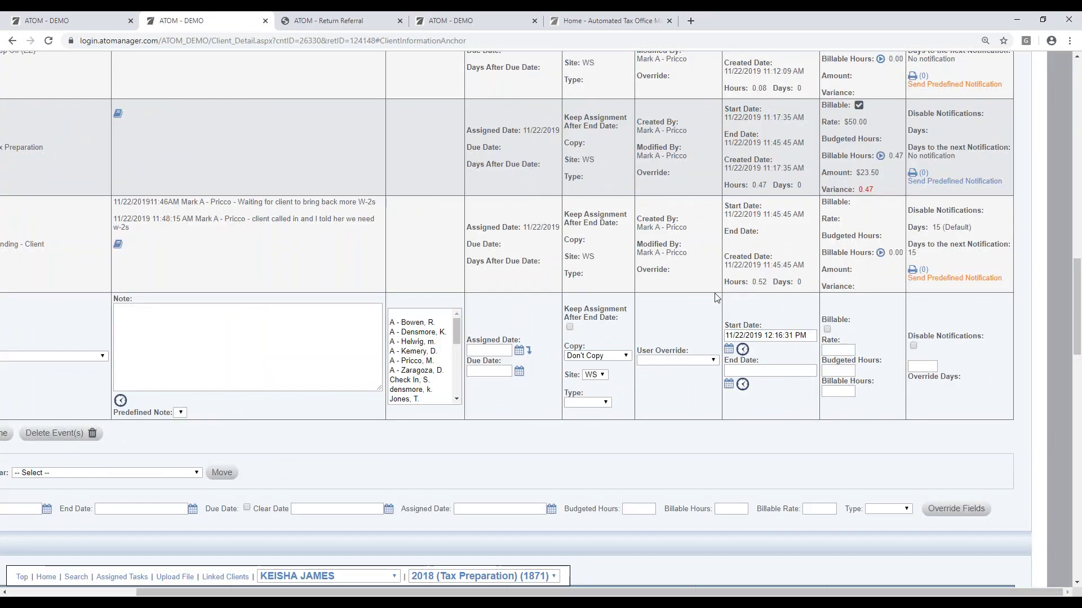
scroll(101, 319, "left", 3)
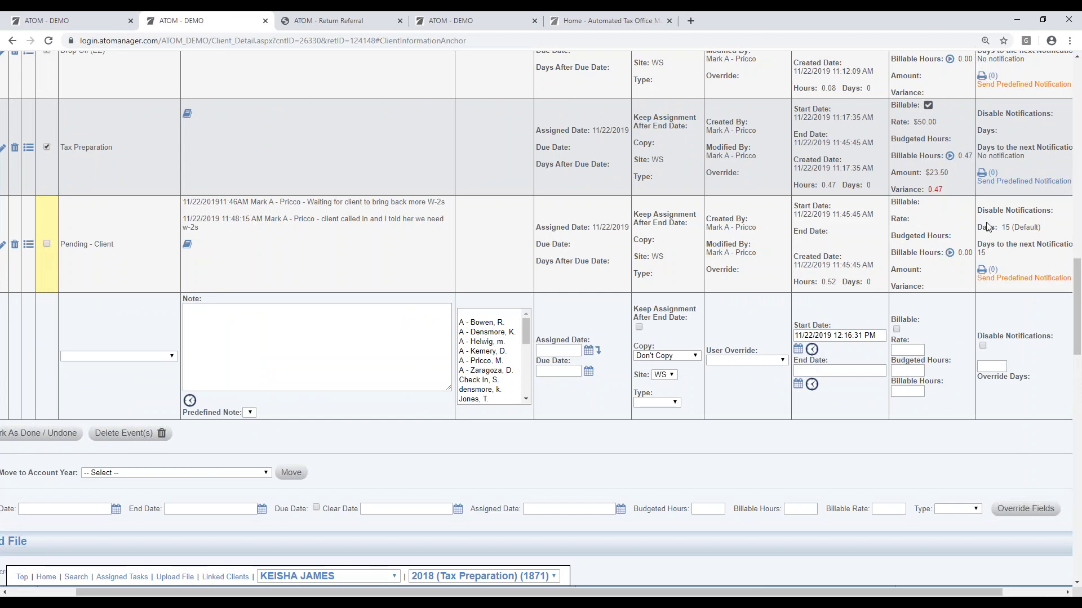
Step: Edit the Pending - Client event, tick Disable Notifications, and save the event
left_click_drag(679, 594, 611, 593)
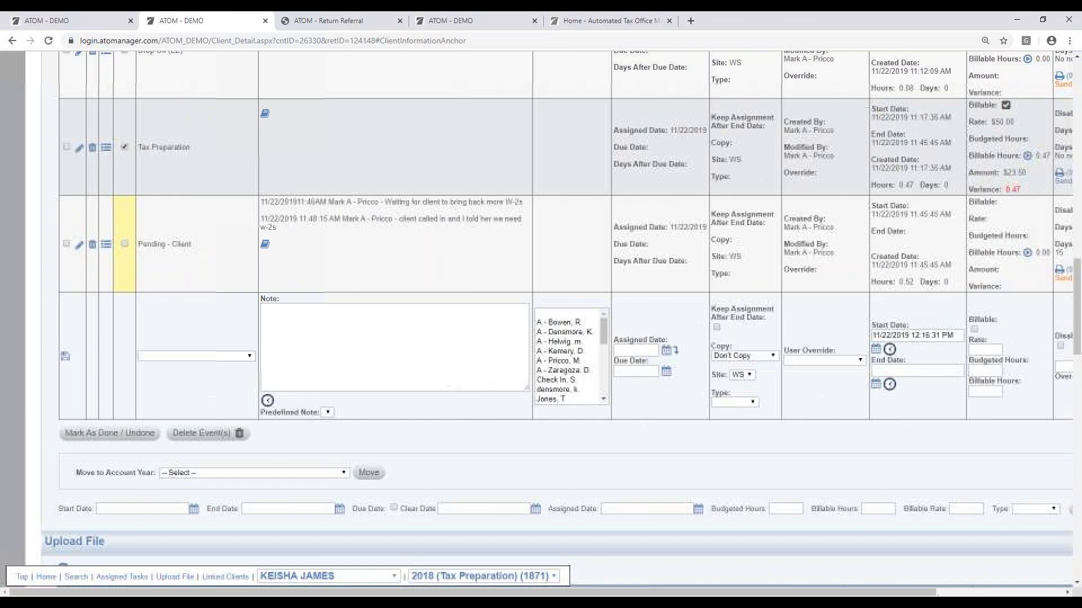
left_click(80, 247)
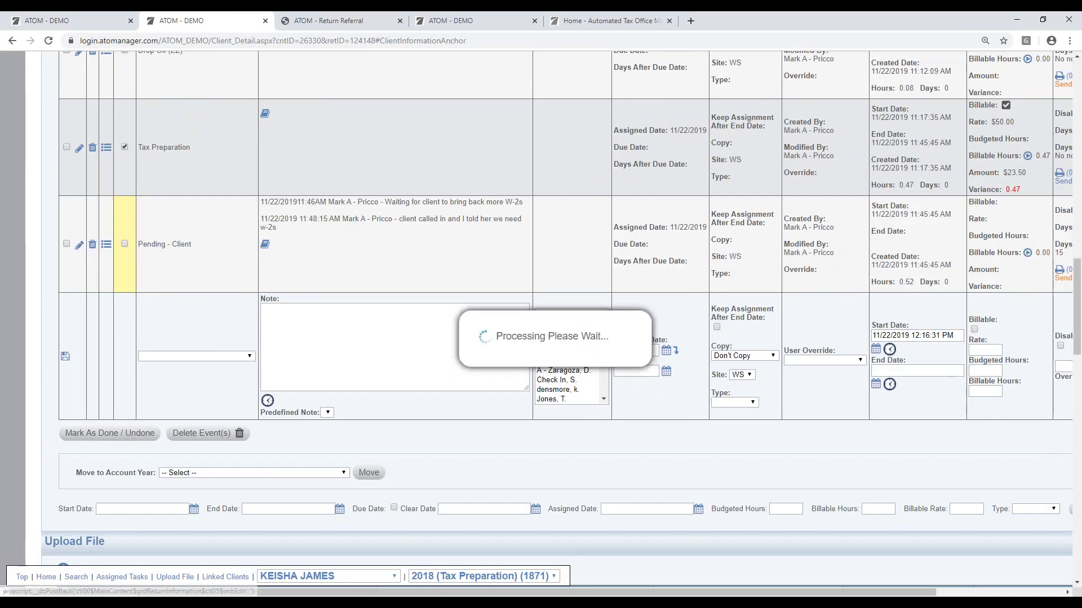
left_click_drag(529, 593, 658, 593)
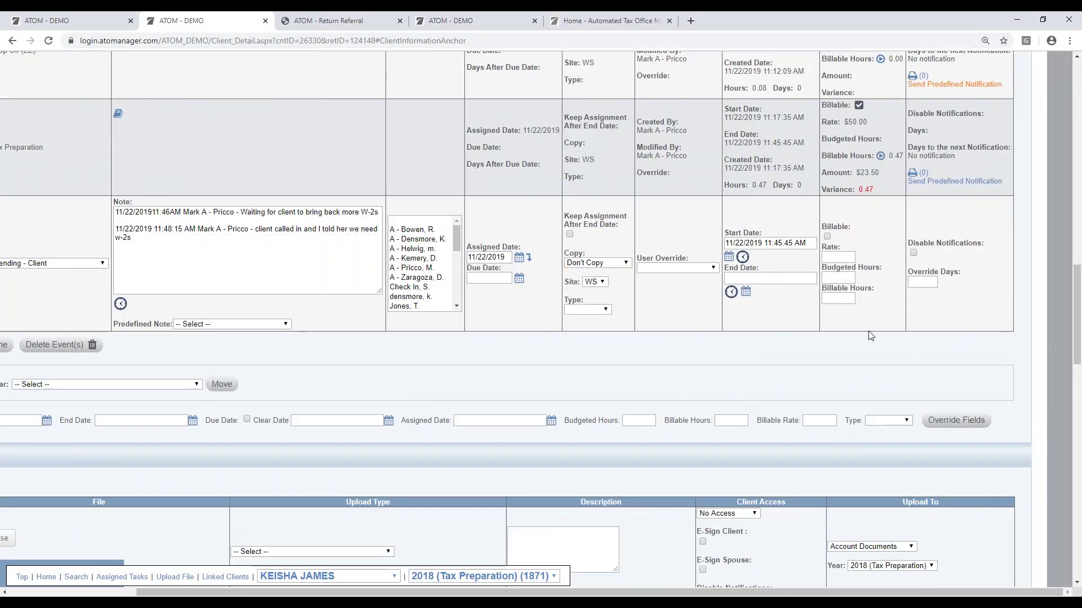
left_click(913, 252)
left_click(921, 282)
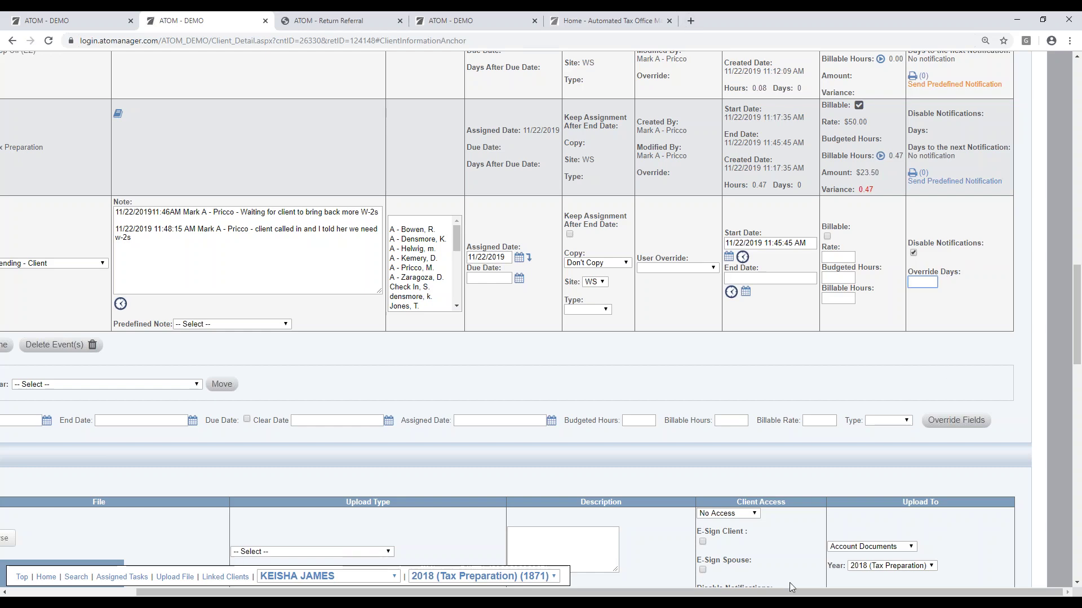
left_click_drag(792, 588, 665, 589)
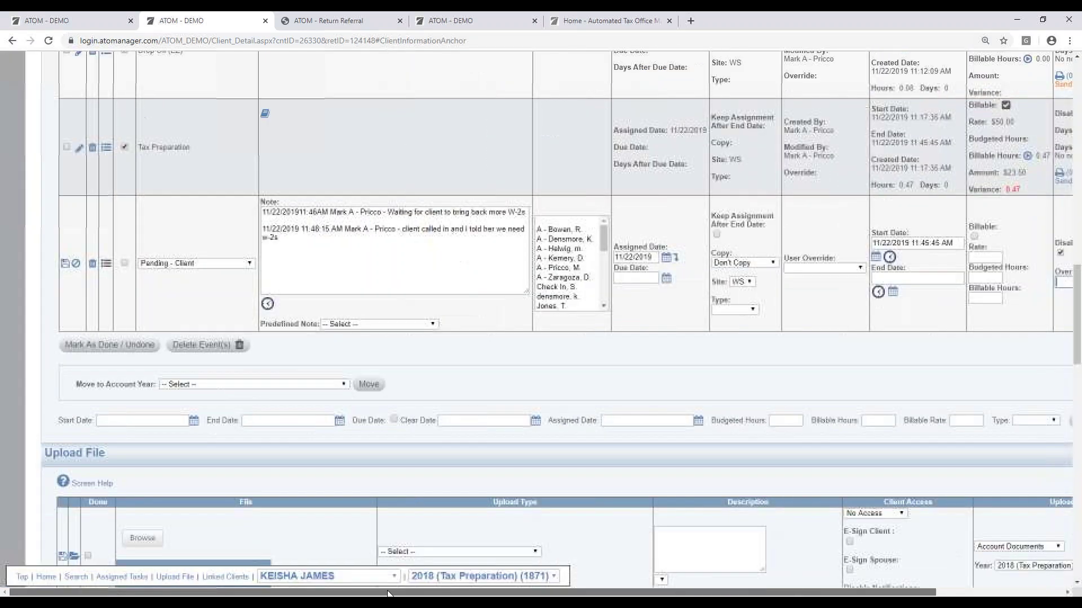
left_click(76, 264)
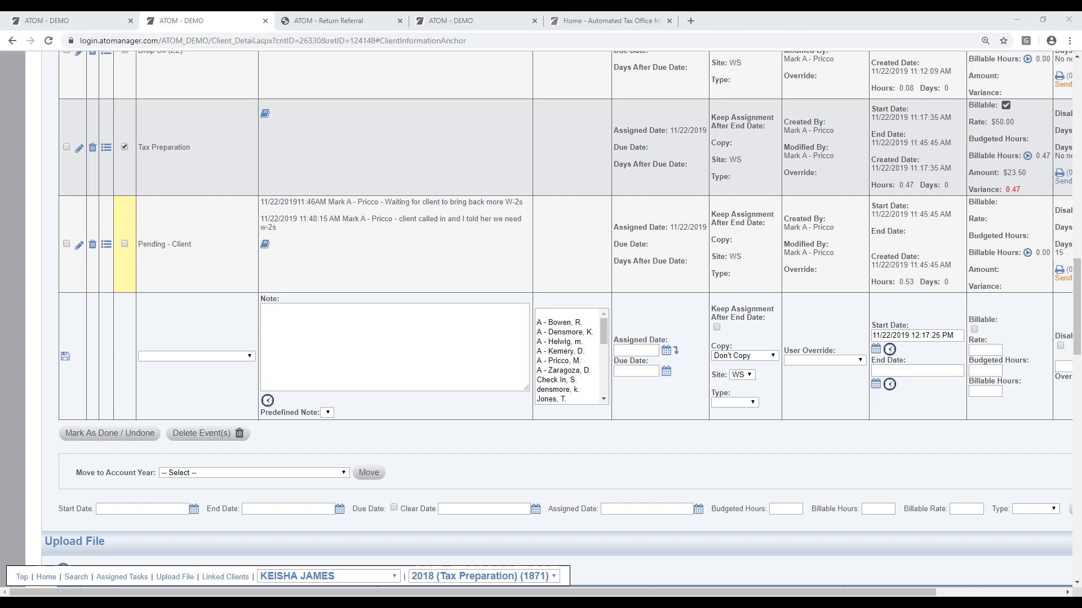
scroll(471, 227, "up", 20)
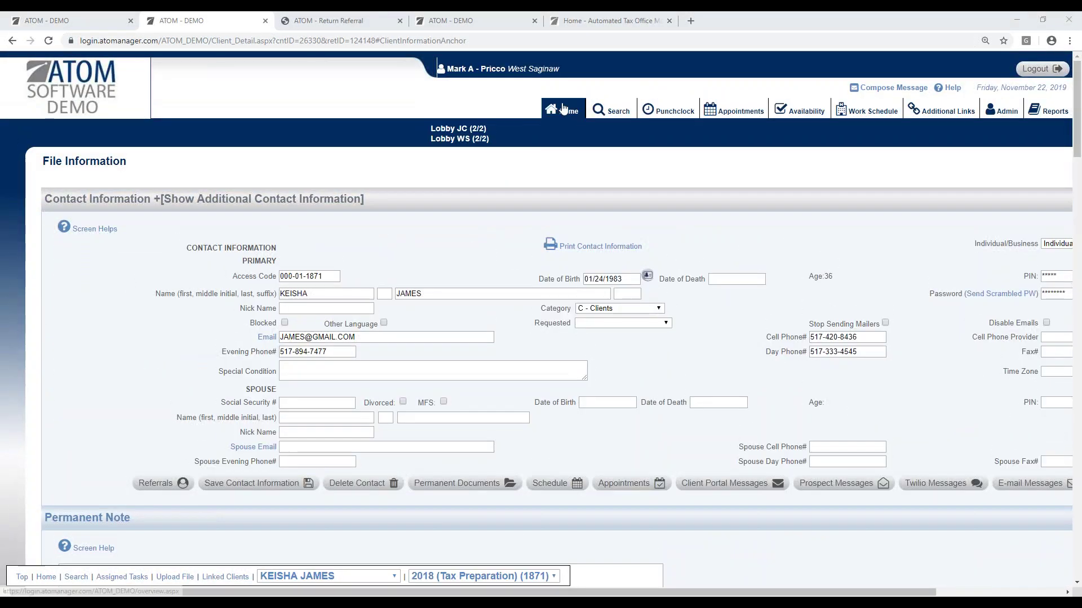
Step: Go to the home overview and open the Incoming E-mail Messages list showing '1st Email to ATOM_DEMO'
left_click(564, 109)
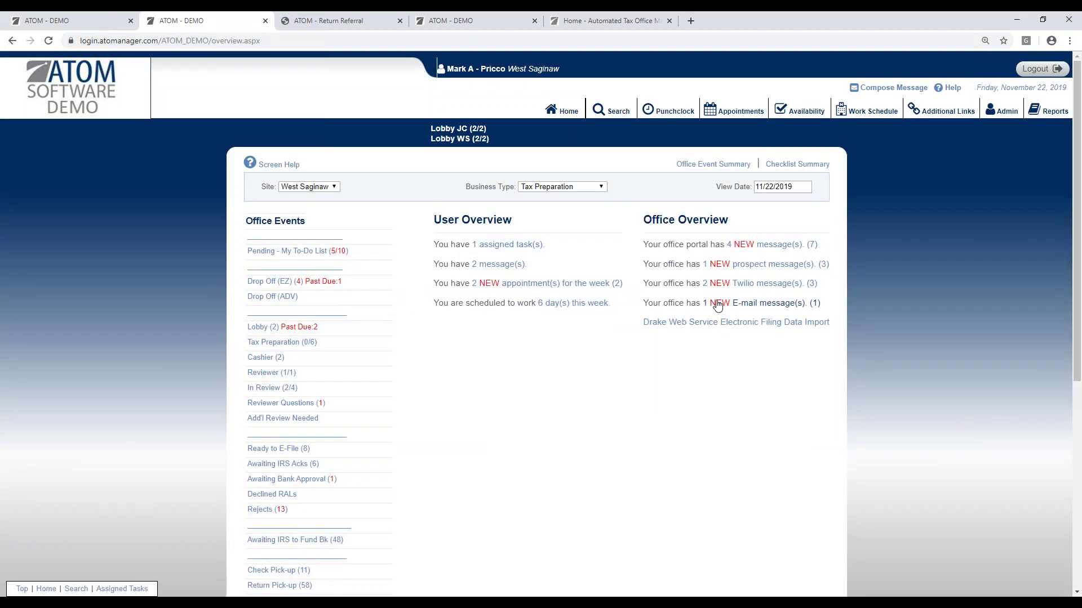
left_click(717, 305)
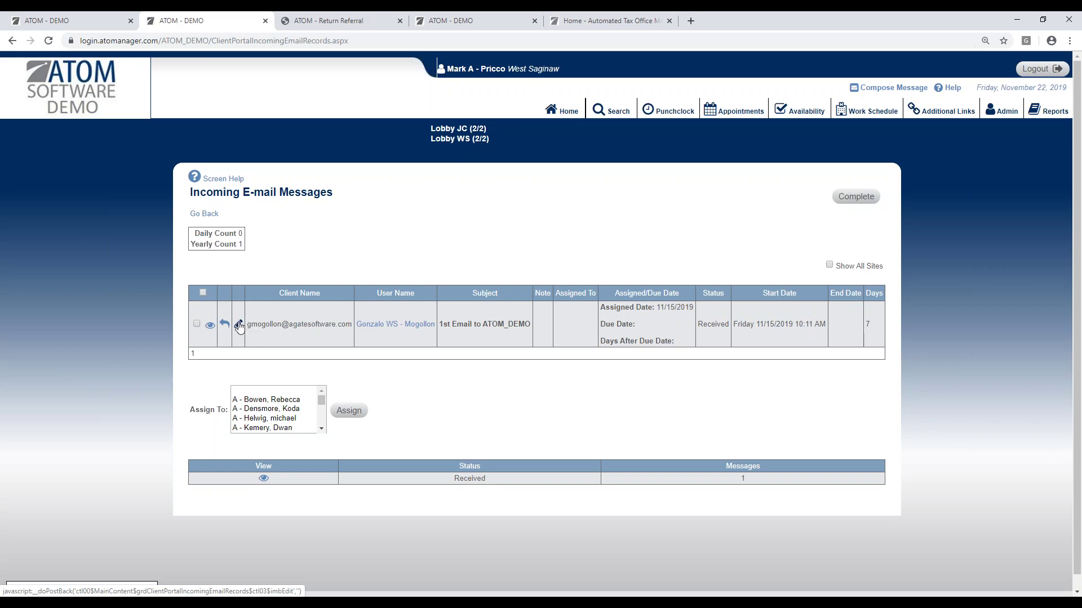
Step: Assign '1st Email to ATOM_DEMO' to a staff member, save it as Assigned, and return home
left_click(239, 326)
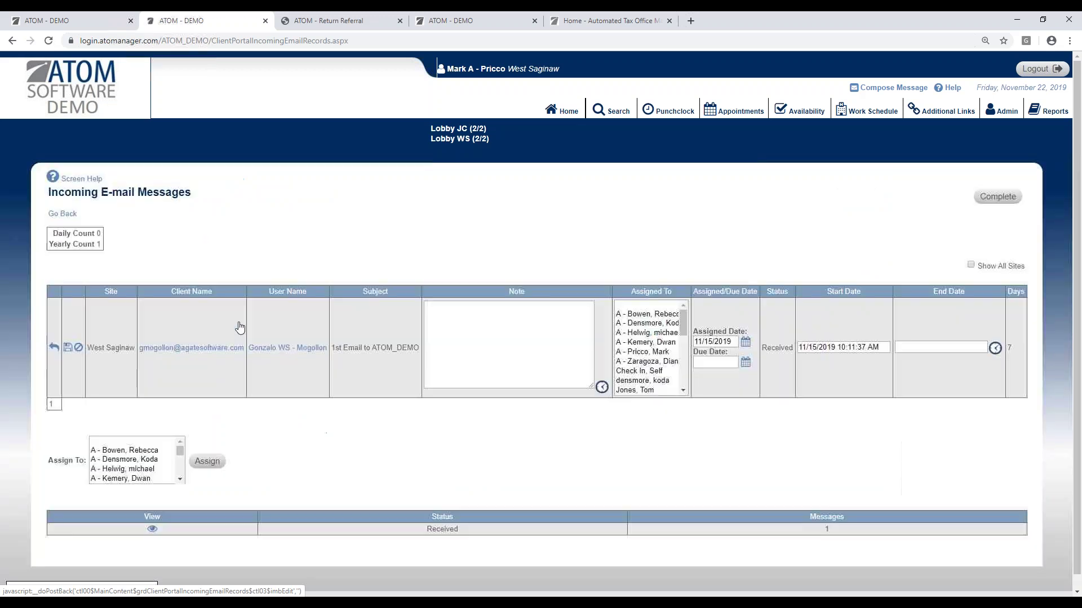
left_click(138, 484)
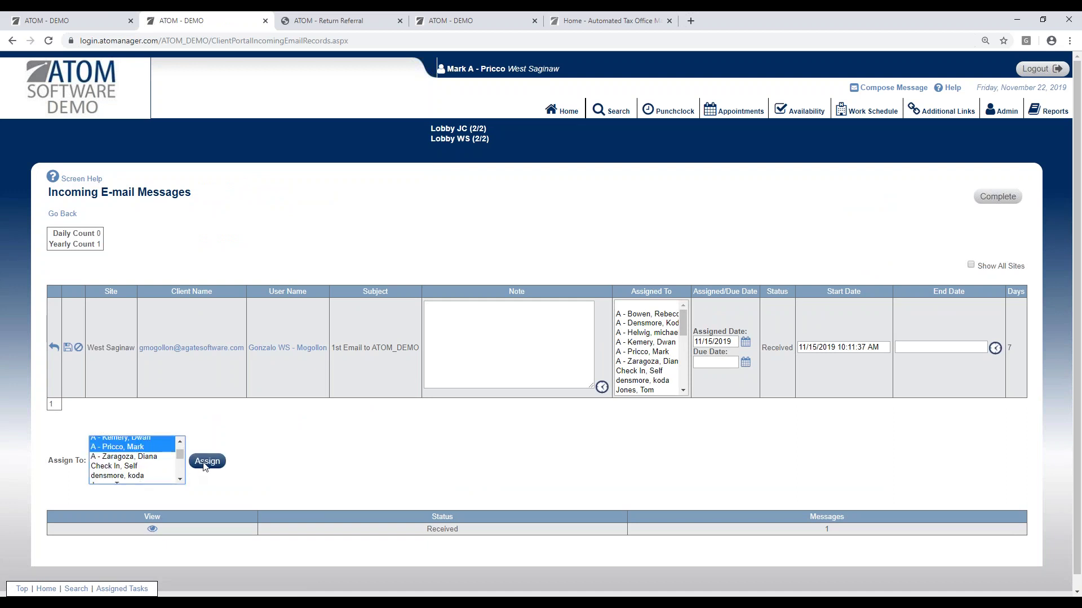
left_click(204, 463)
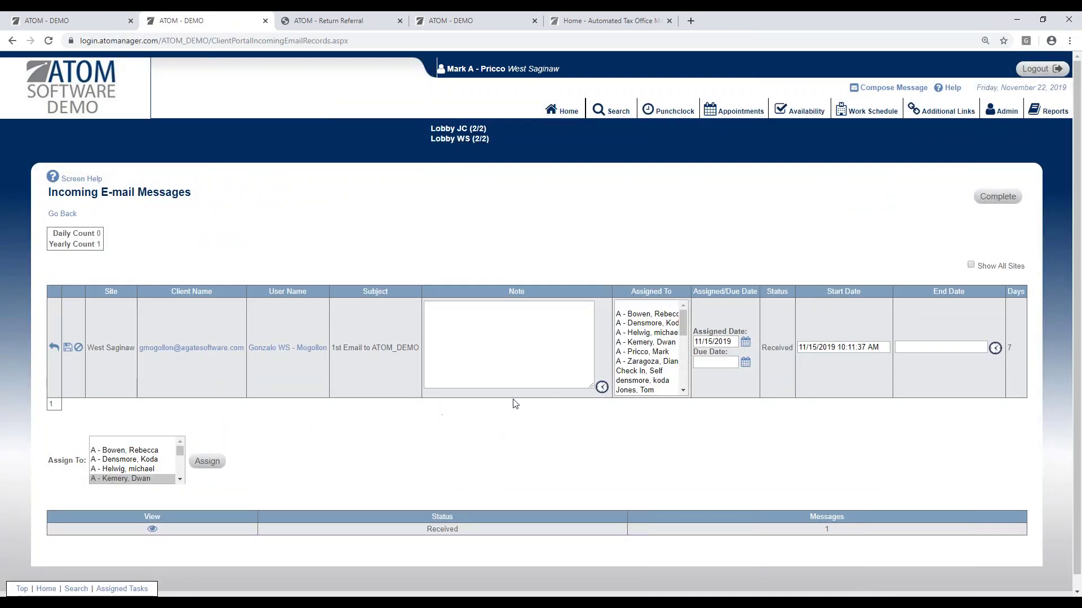
left_click(67, 348)
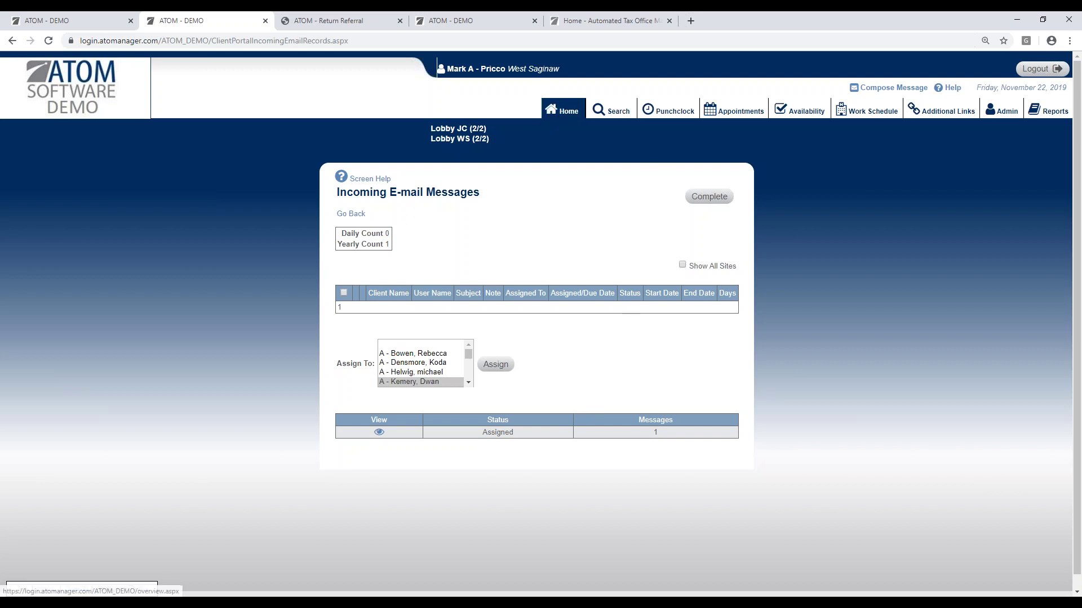
left_click(562, 111)
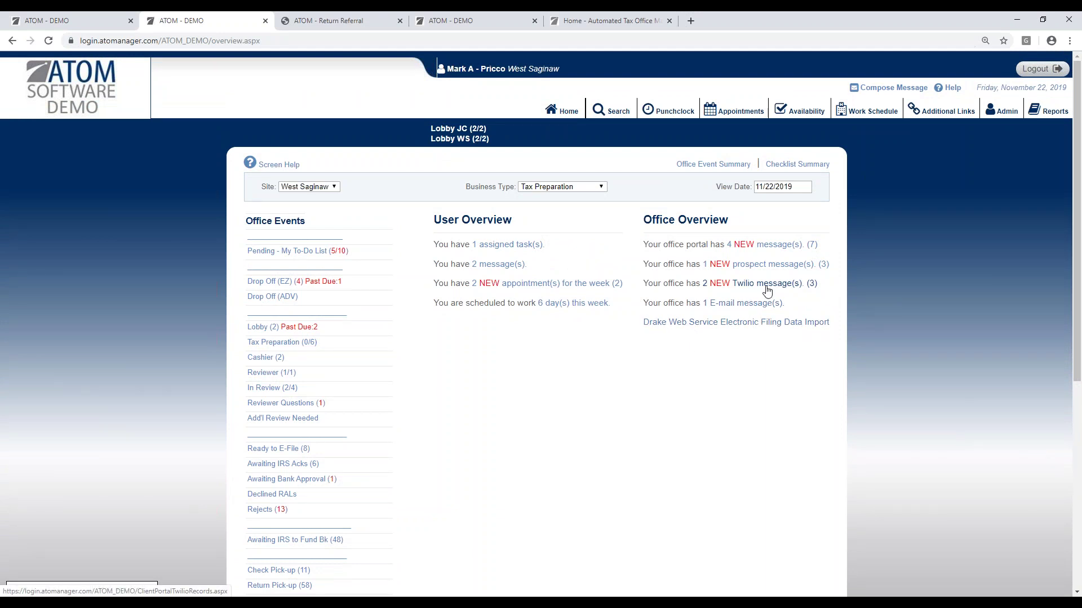
left_click(749, 304)
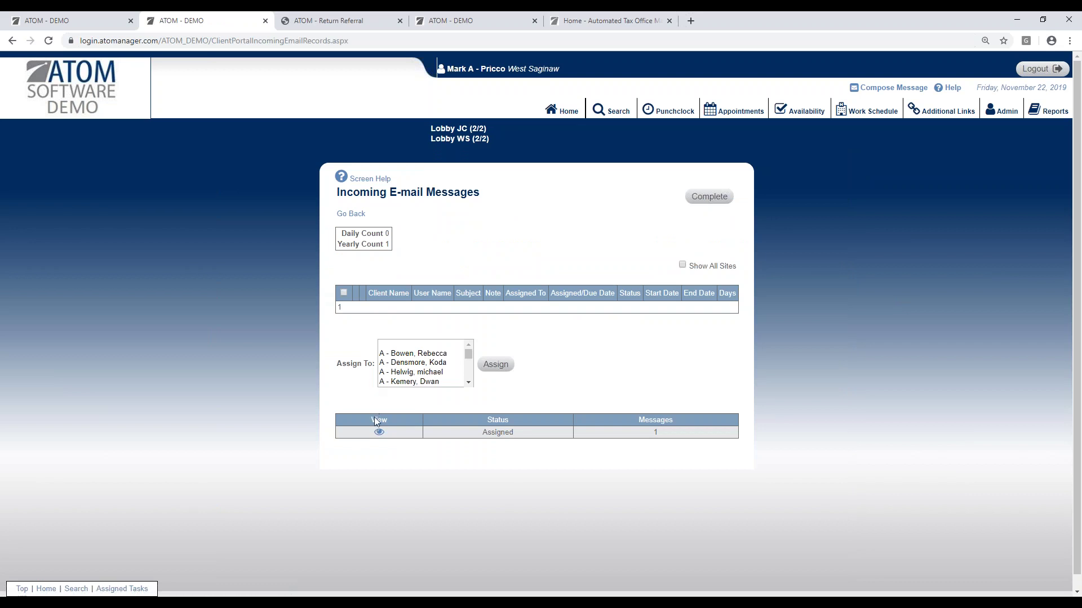
left_click(376, 431)
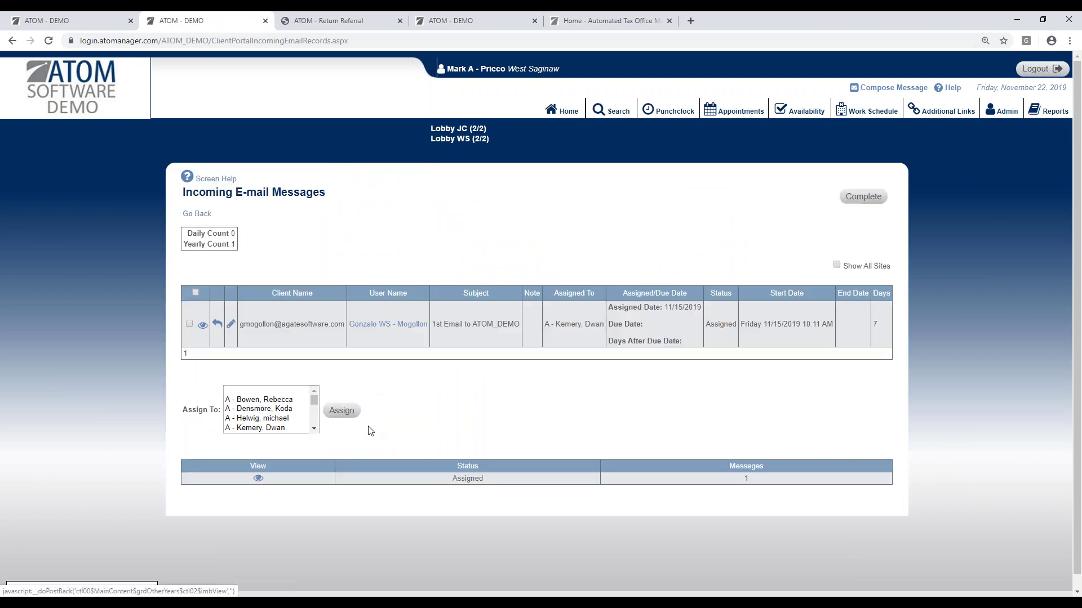
left_click(217, 324)
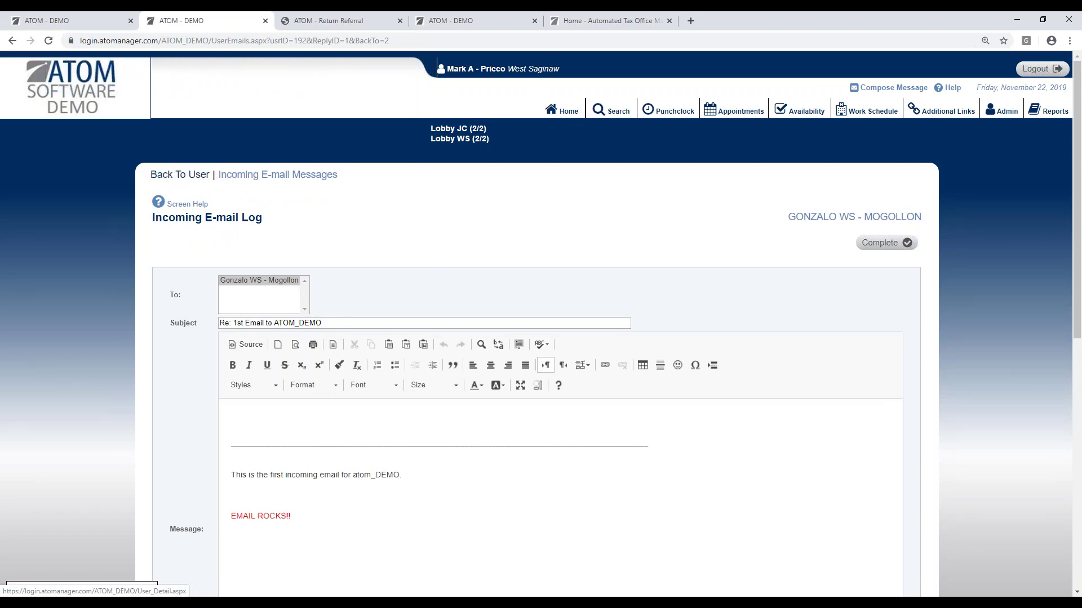
left_click(185, 177)
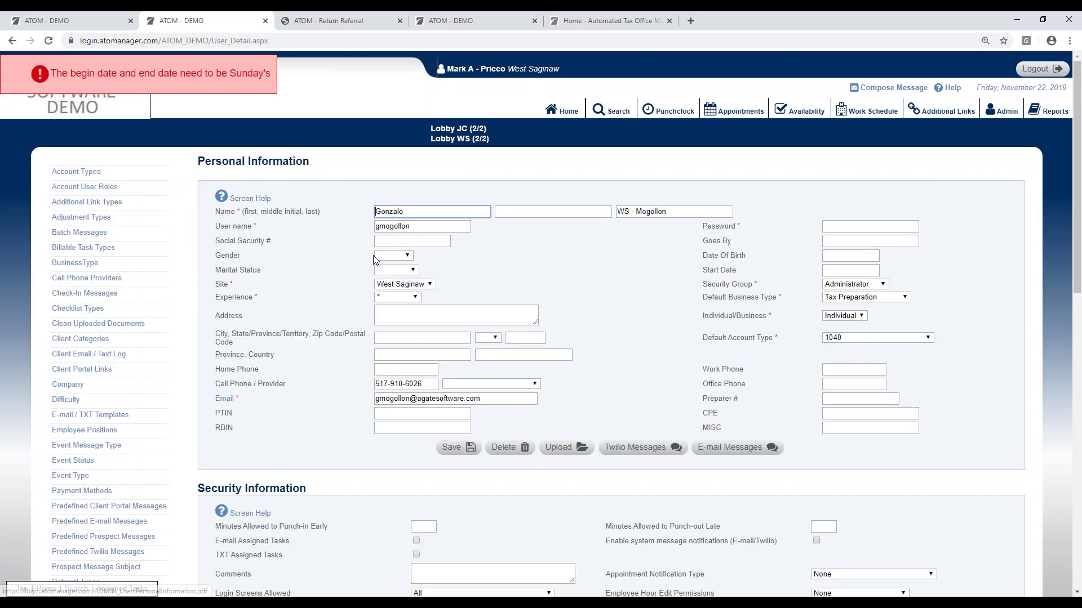
left_click(563, 112)
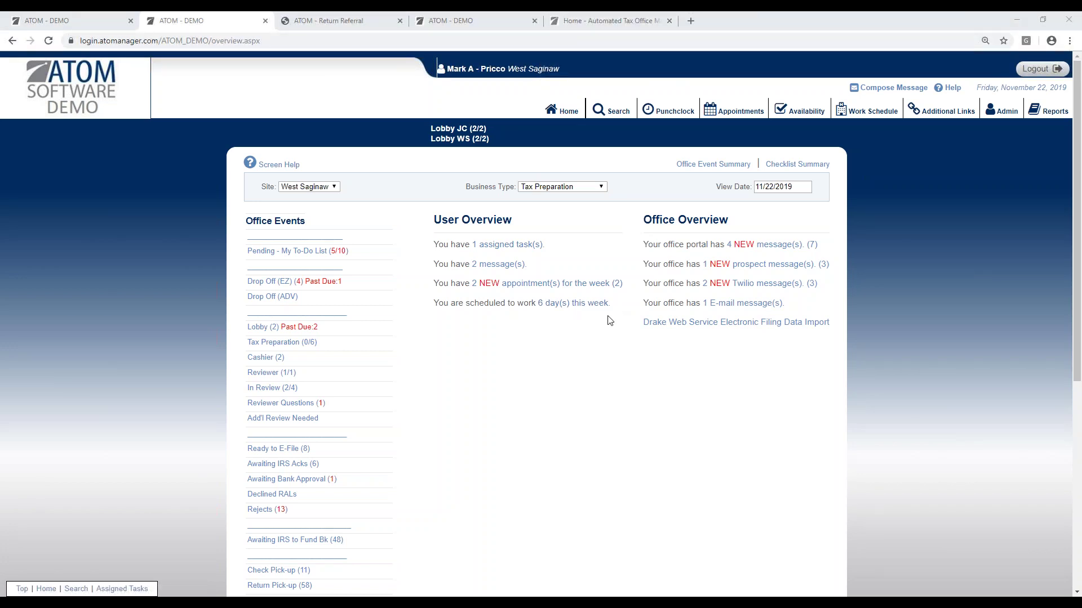
Step: On the atomanager.com tab, close the template download overlay and open the PRICING page
left_click(608, 25)
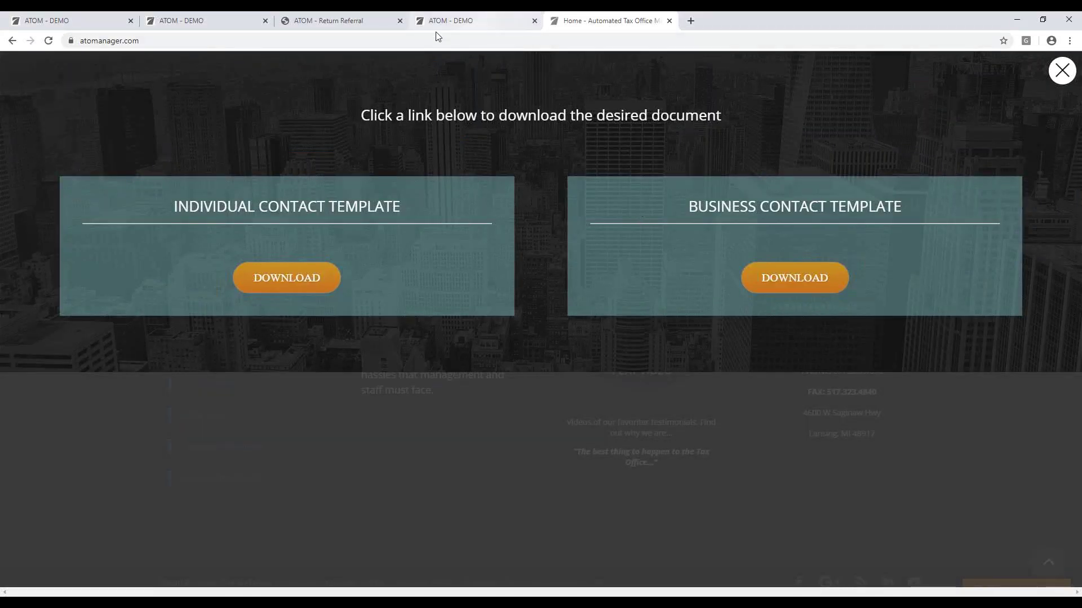
left_click(1061, 70)
scroll(677, 282, "up", 15)
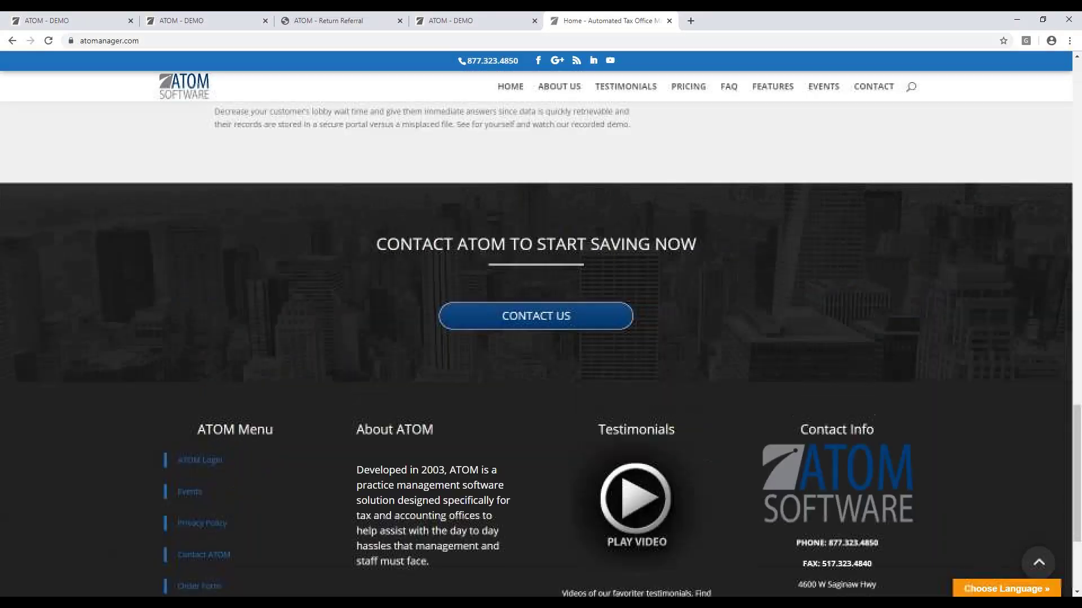
left_click(685, 89)
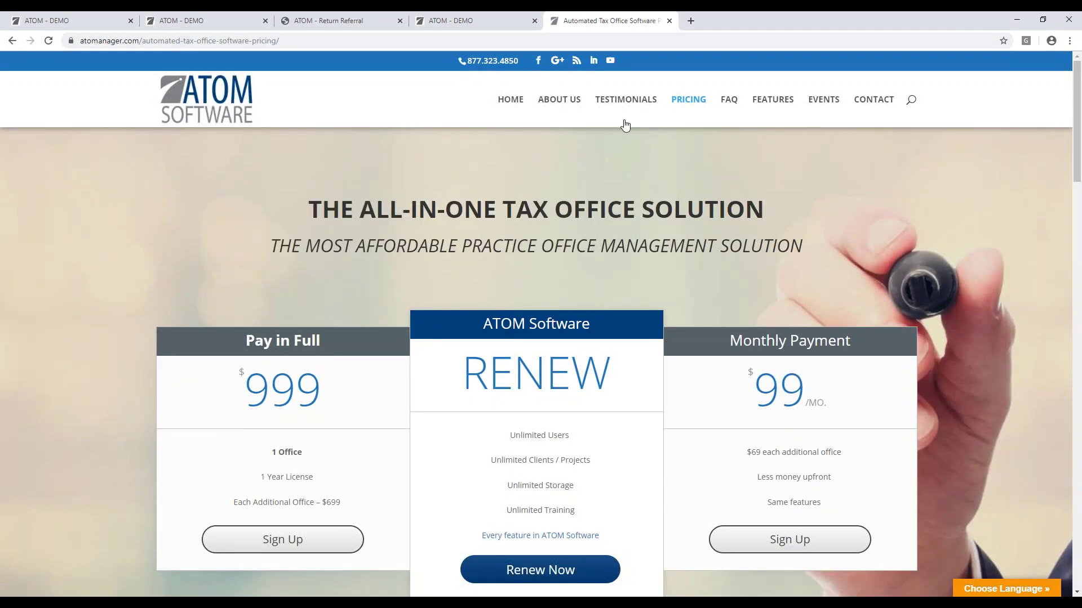
Step: Sign up for the Pay in Full plan and scroll through the 2019 contract order form PDF
scroll(297, 471, "down", 2)
left_click(297, 457)
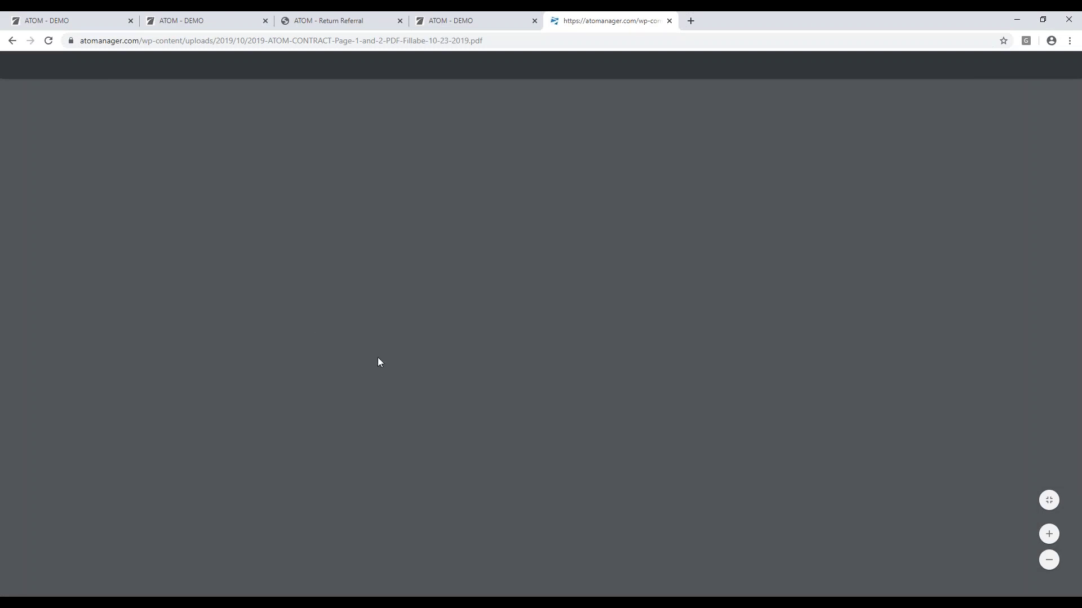
scroll(514, 346, "down", 1)
scroll(523, 344, "down", 1)
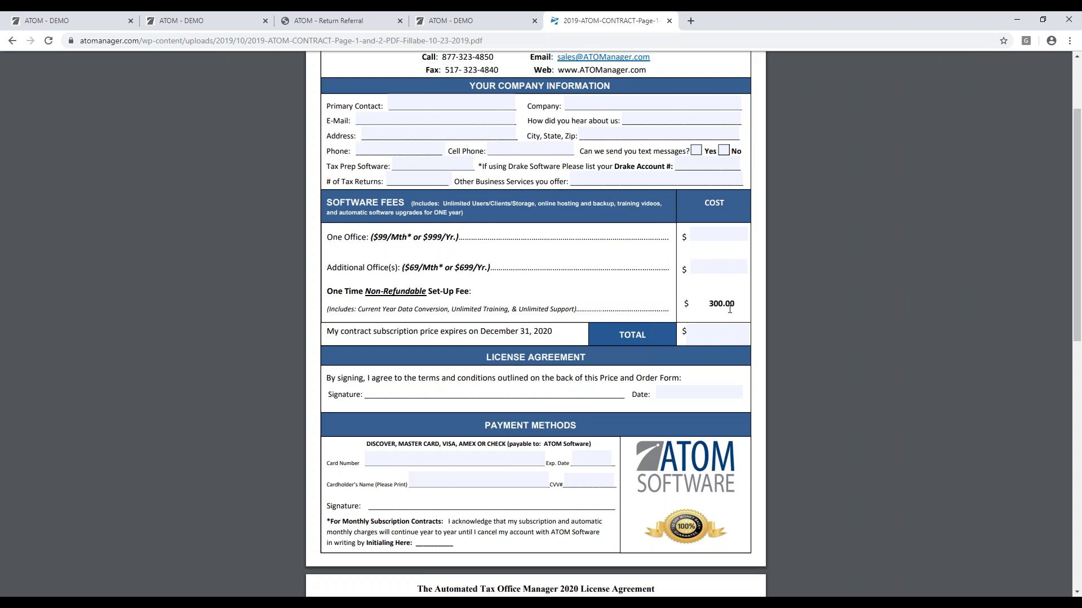
scroll(732, 310, "up", 2)
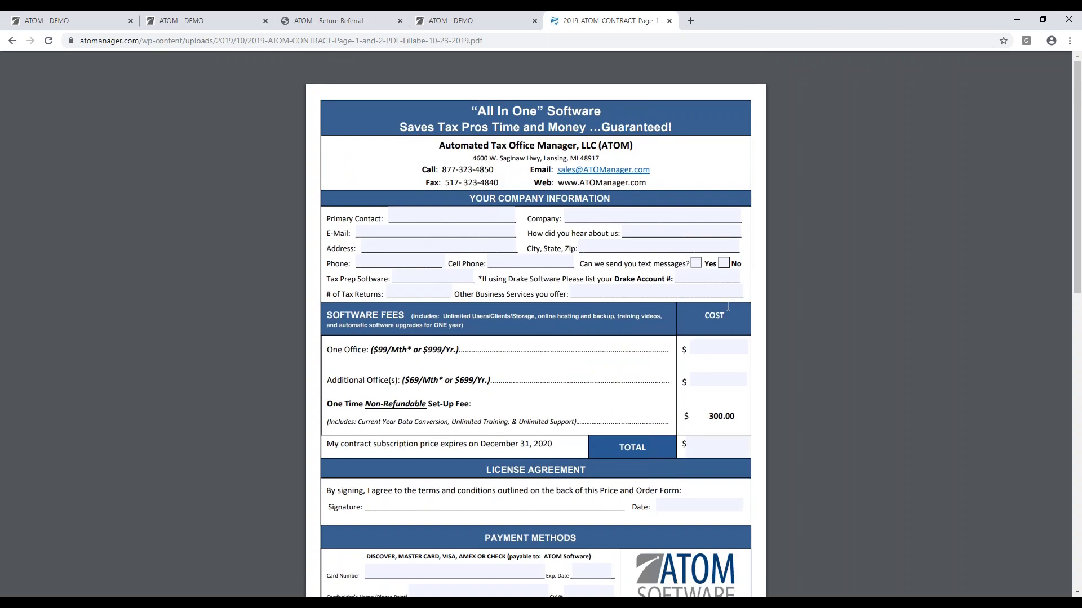